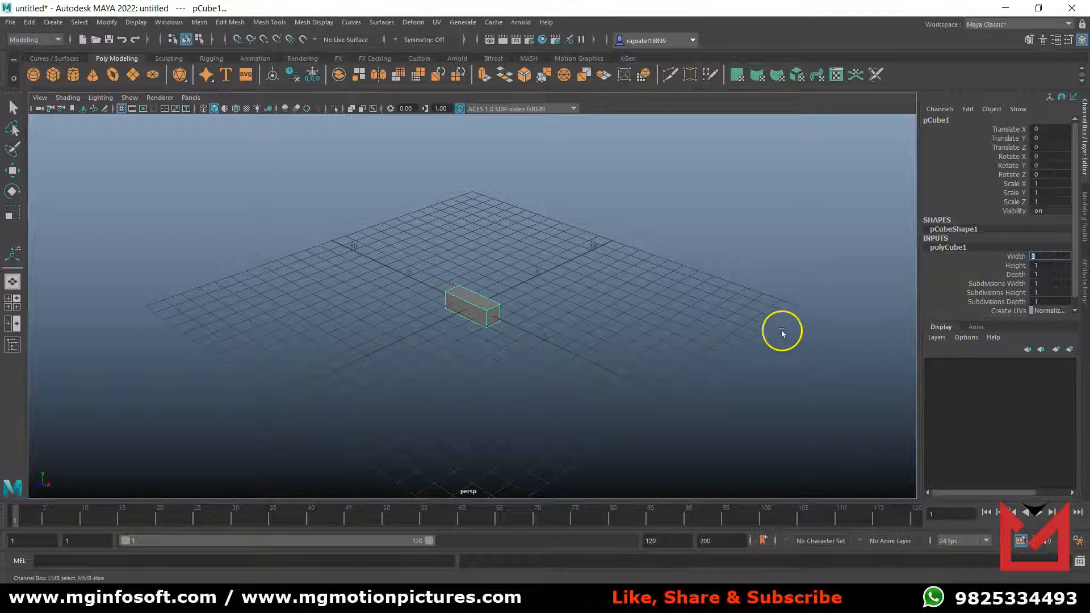
Set the cube's height to 0.3 to flatten it into a thin plate.
left_click(1021, 266)
middle_click_drag(846, 295, 842, 295)
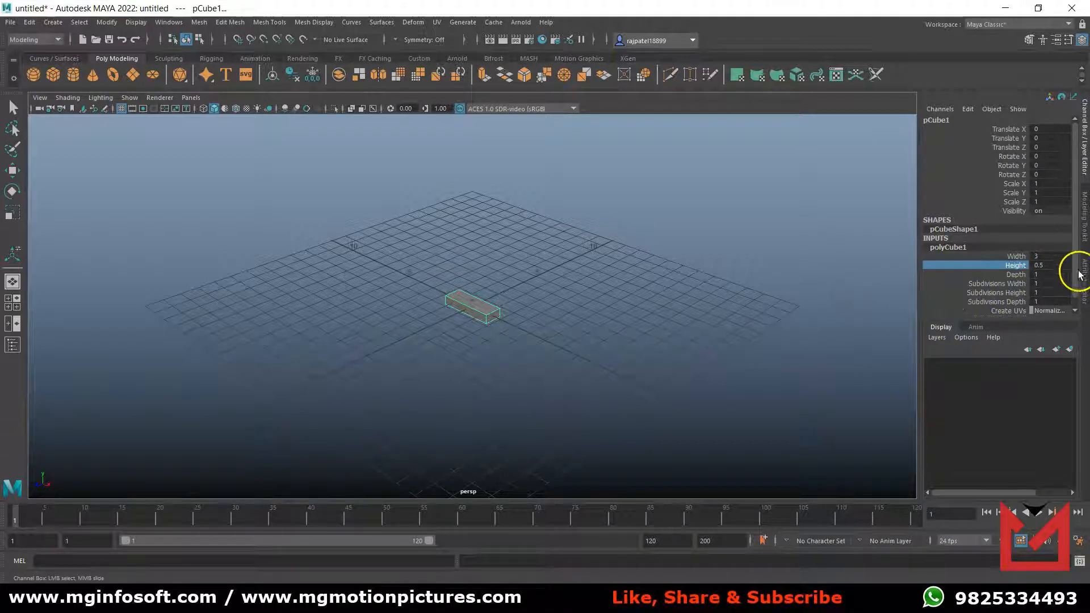
double_click(1051, 265)
type("0.3")
key("Return")
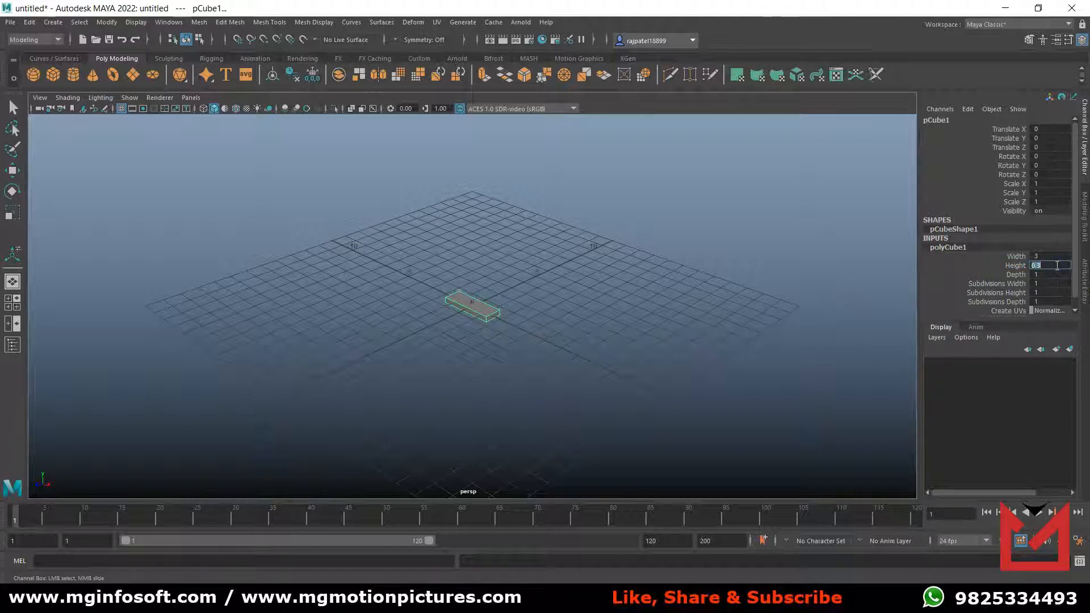
Set the plate's depth to 8.5 to make it a long board.
left_click(1016, 274)
middle_click_drag(742, 309, 779, 310)
left_click(1056, 275)
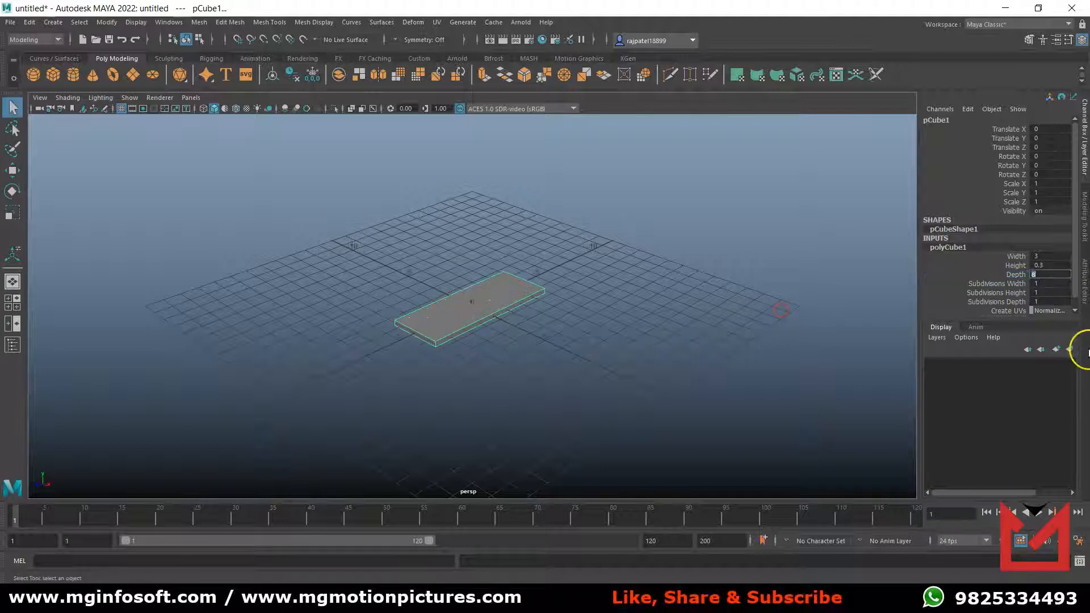
type("8.5")
key("Return")
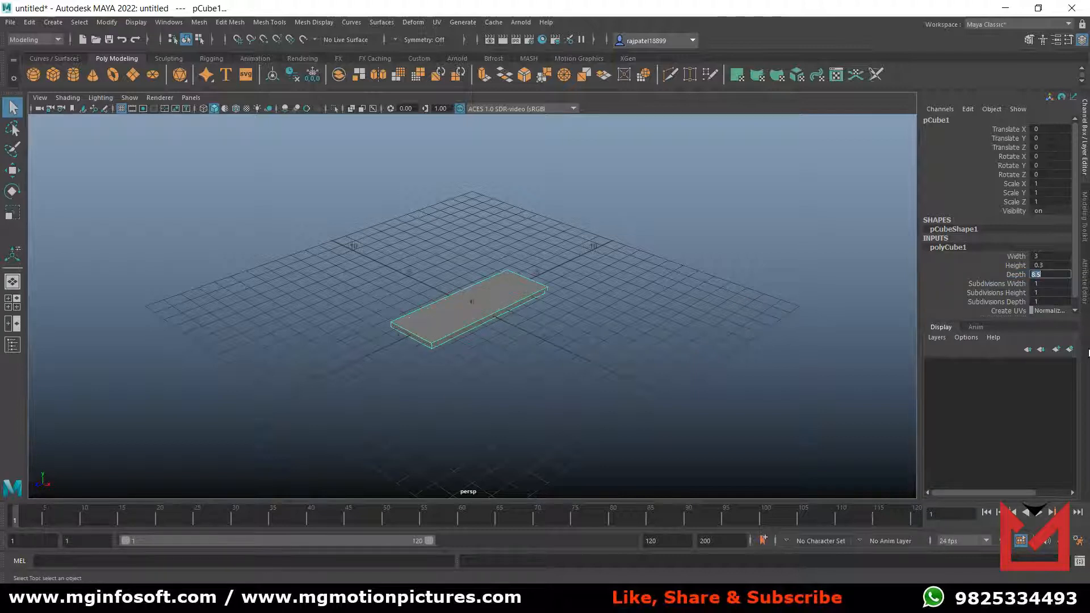
Set the plate's width subdivisions to 5.
left_click(997, 283)
middle_click_drag(691, 313, 717, 318)
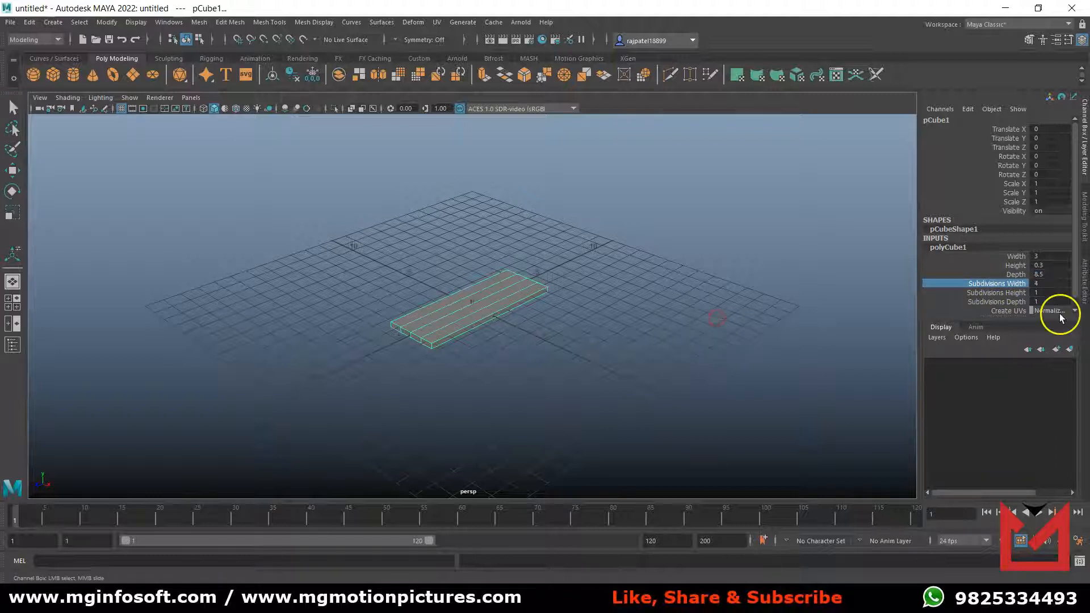
left_click(1040, 292)
left_click(1051, 283)
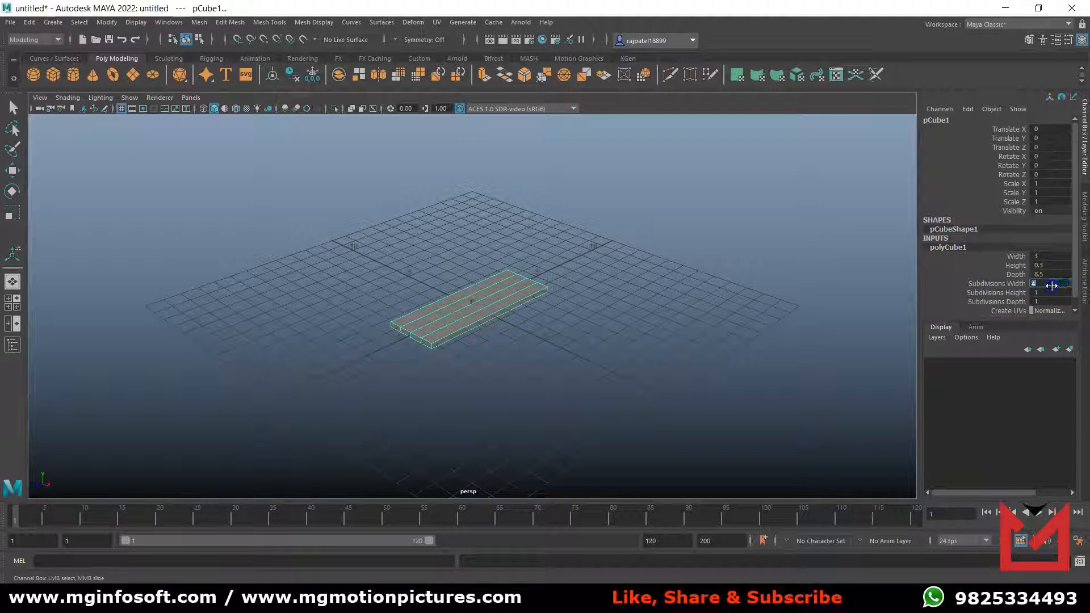
type("5")
key("Return")
key("q")
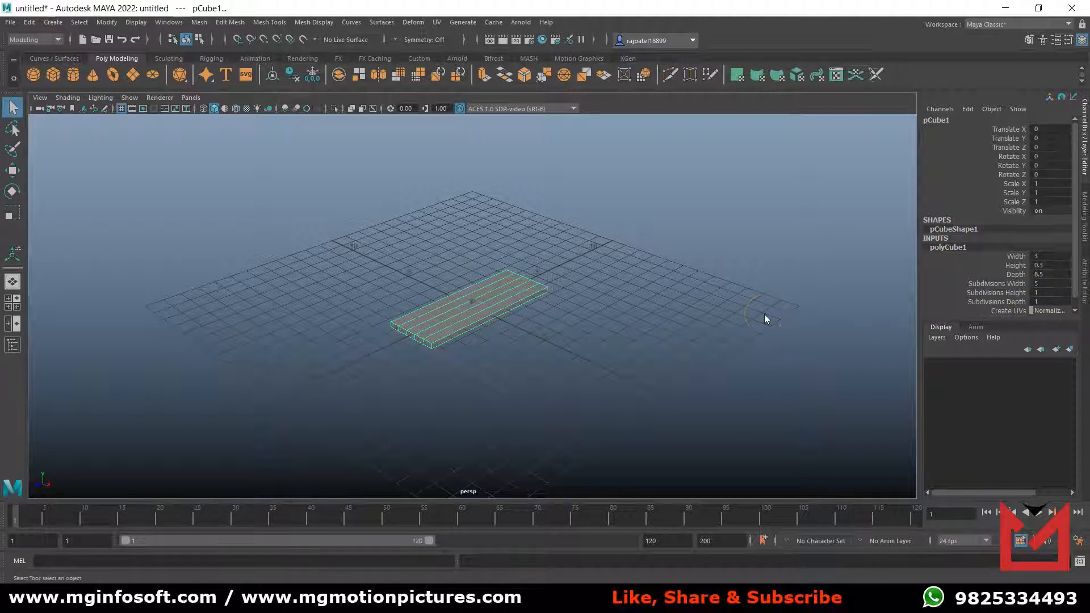
Show the plate in a full-size top view and switch it to vertex editing.
key("space")
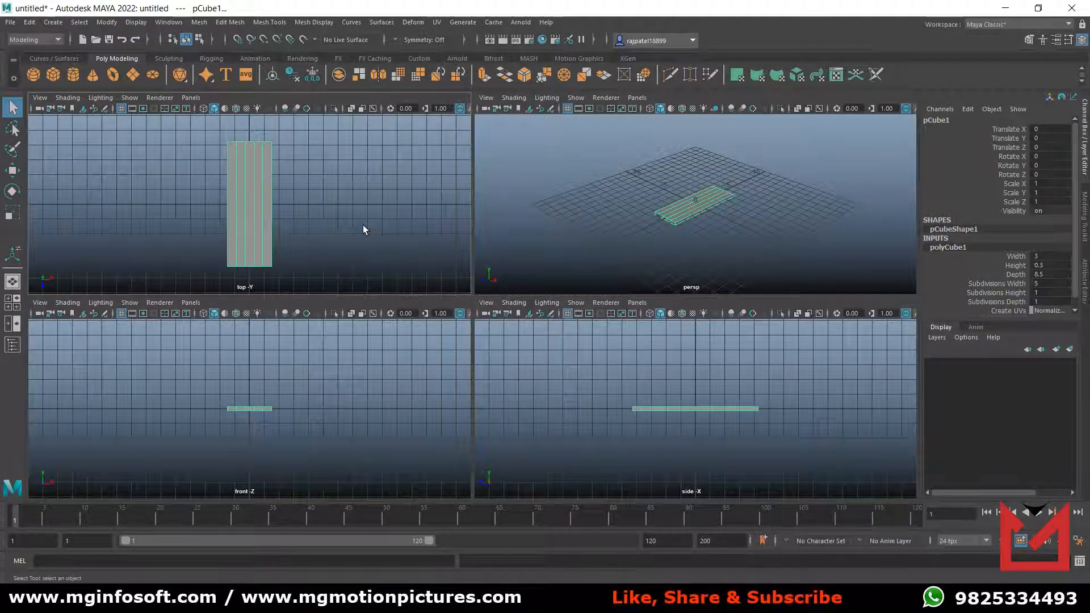
key("space")
left_click(448, 213)
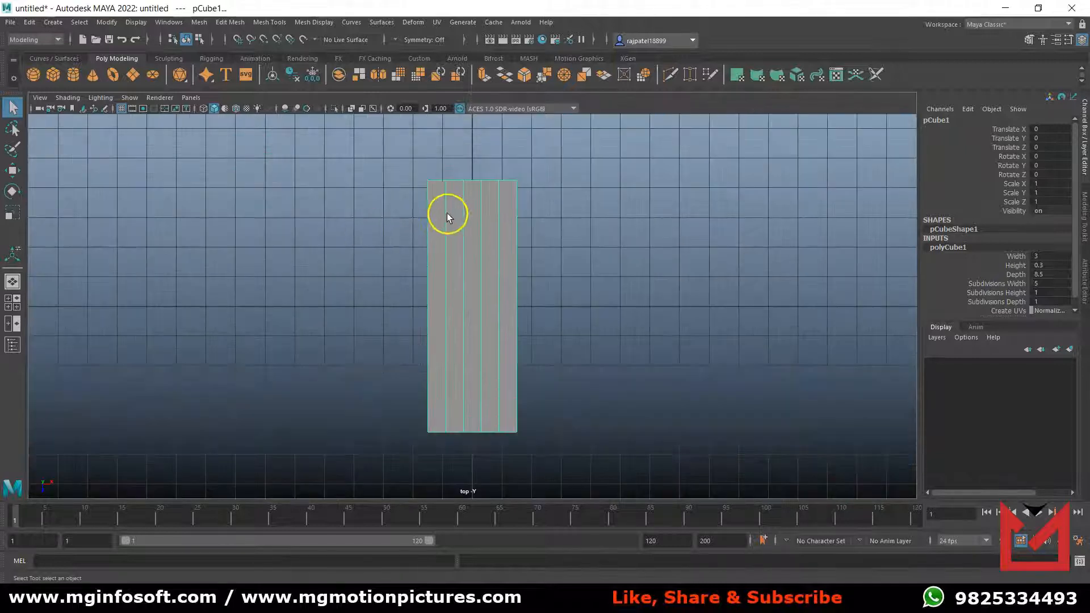
right_click_drag(462, 210, 410, 211)
left_click_drag(397, 172, 426, 175)
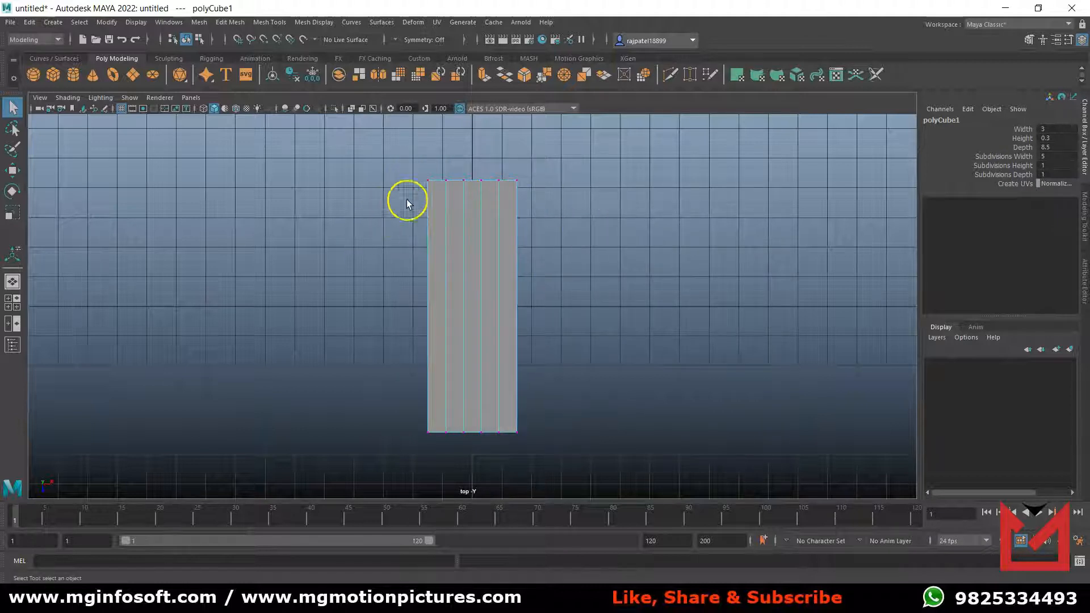
Pick the two corner vertices at one end of the plate individually and inspect the selection in the perspective view.
left_click(423, 190)
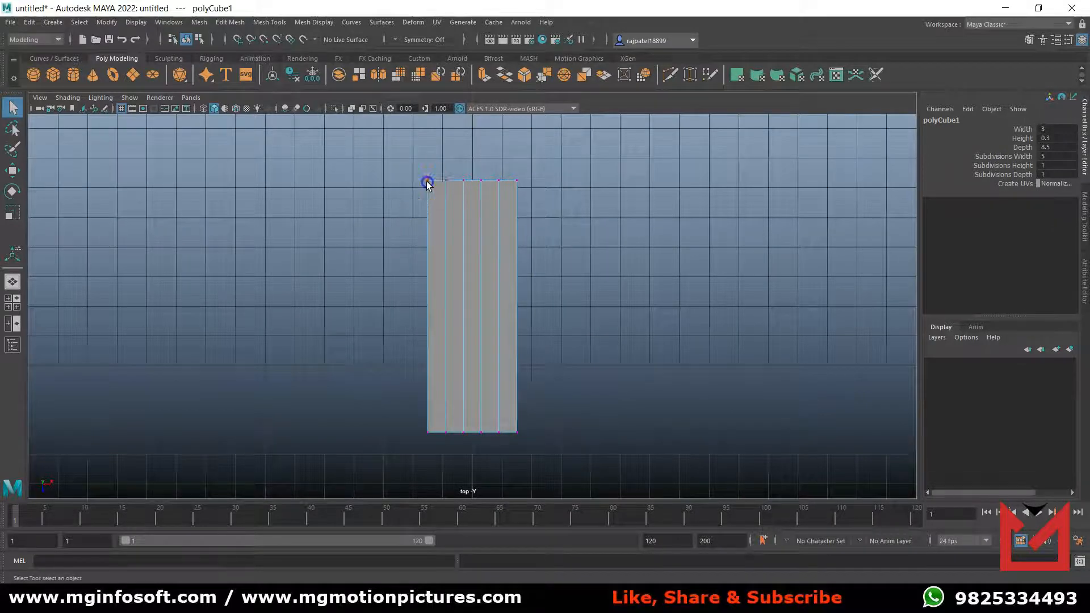
left_click(427, 182)
left_click(517, 180, "shift")
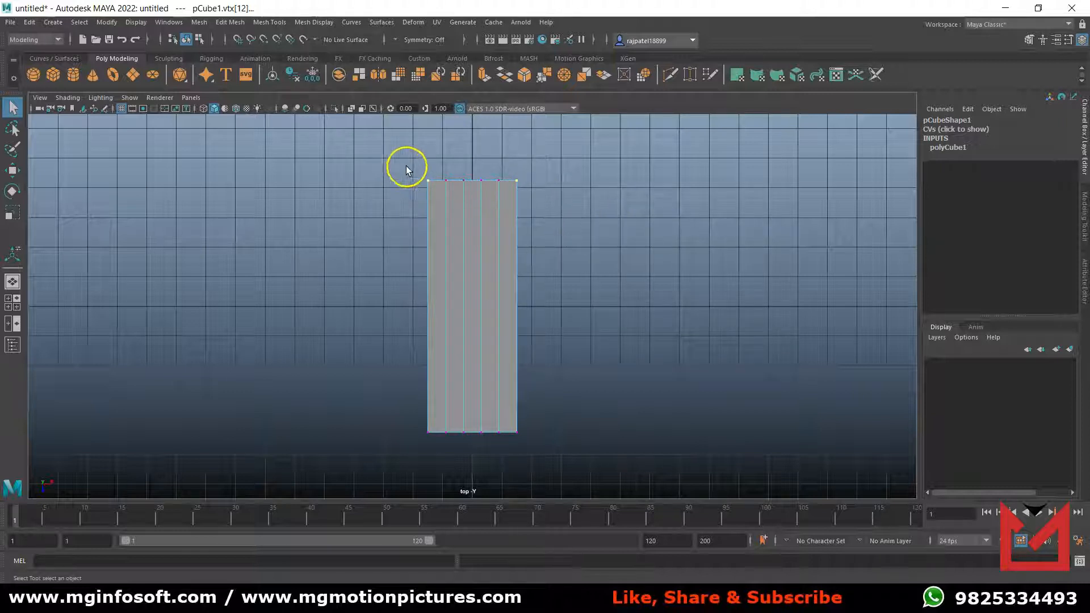
left_click(516, 181, "shift")
key("space")
key("space")
left_click_drag(671, 335, 551, 312, "alt")
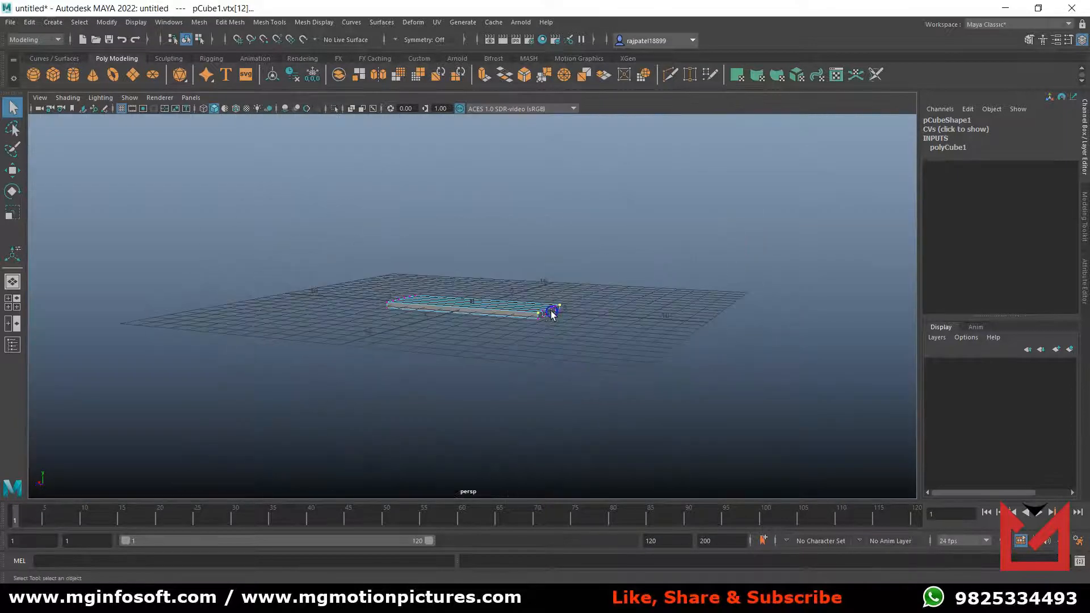
scroll(557, 321, "up", 8)
middle_click_drag(741, 380, 613, 376, "alt")
left_click(609, 331)
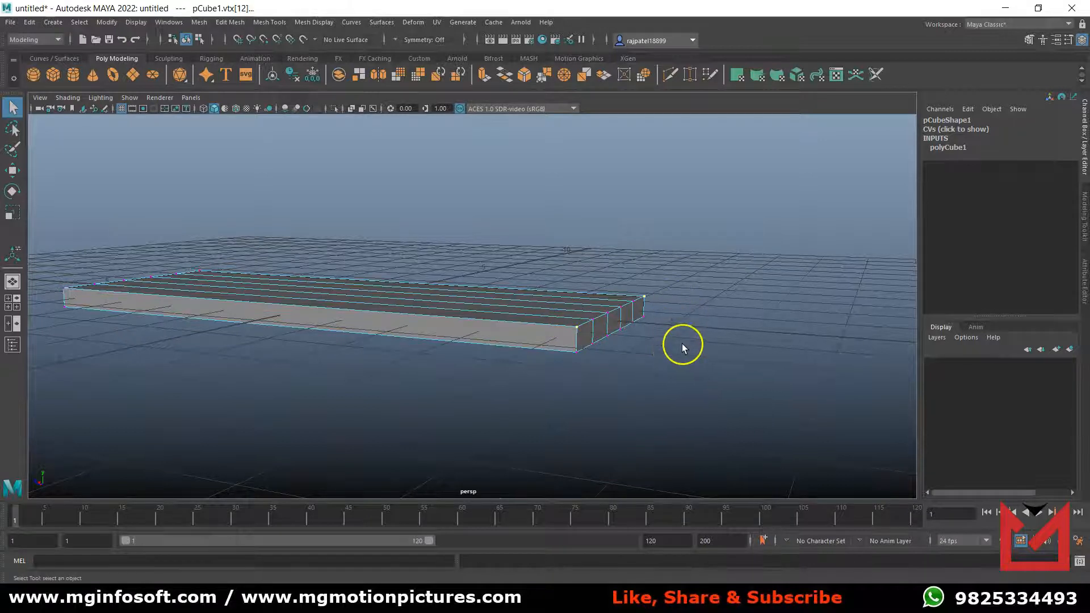
key("space")
key("space")
left_click(594, 189)
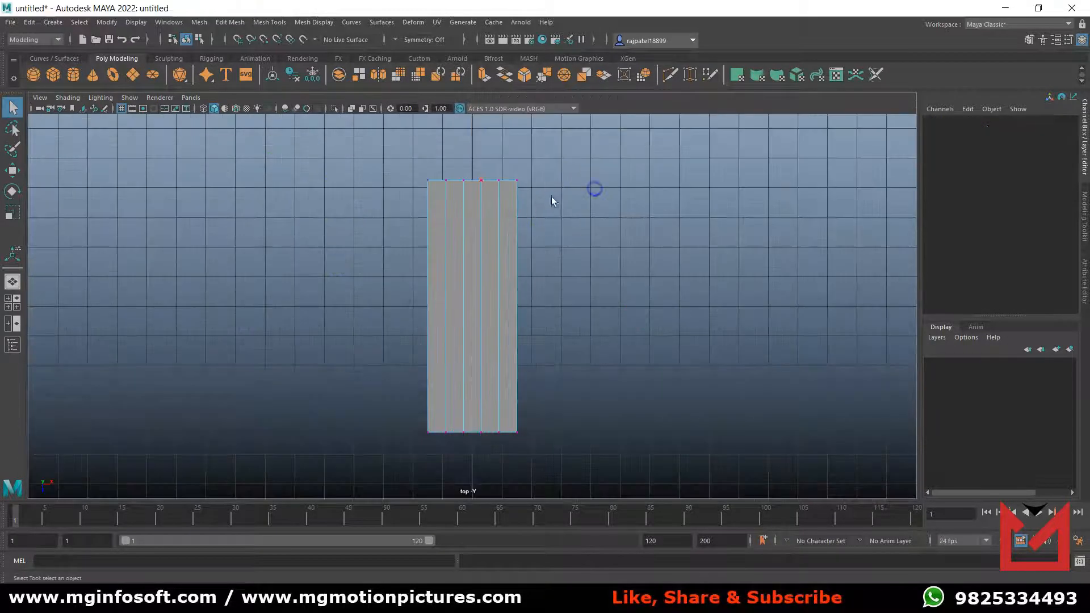
Select all vertices at the plate's four corners in the top view and scale them uniformly inward to bevel the corners.
left_click_drag(399, 172, 434, 201)
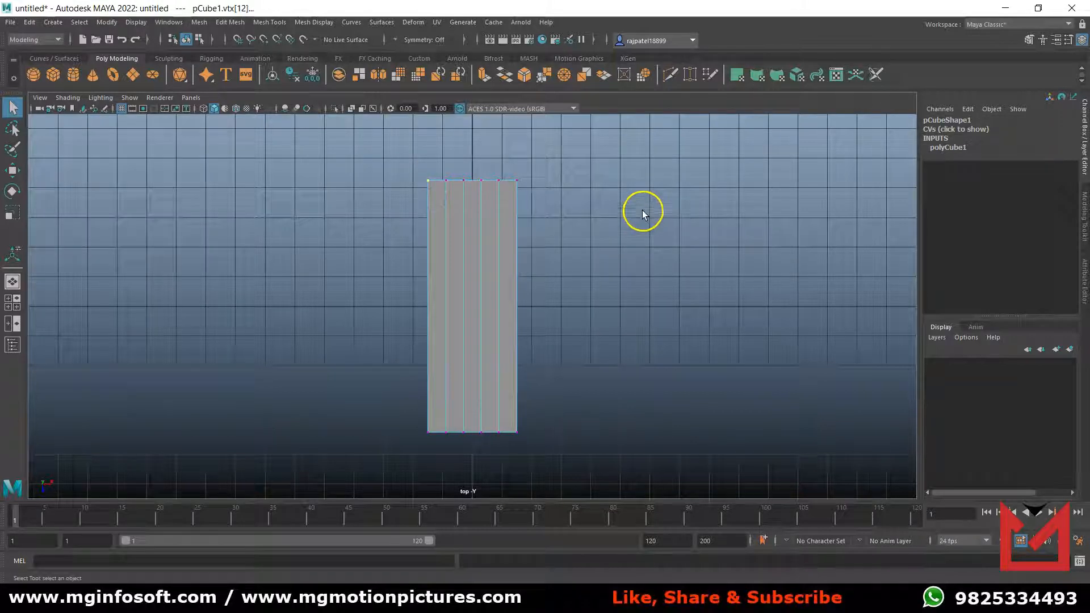
left_click_drag(545, 169, 513, 190, "shift")
left_click_drag(533, 449, 511, 420, "shift")
left_click_drag(406, 411, 430, 445, "shift")
key("r")
left_click(484, 321)
left_click_drag(484, 321, 463, 311)
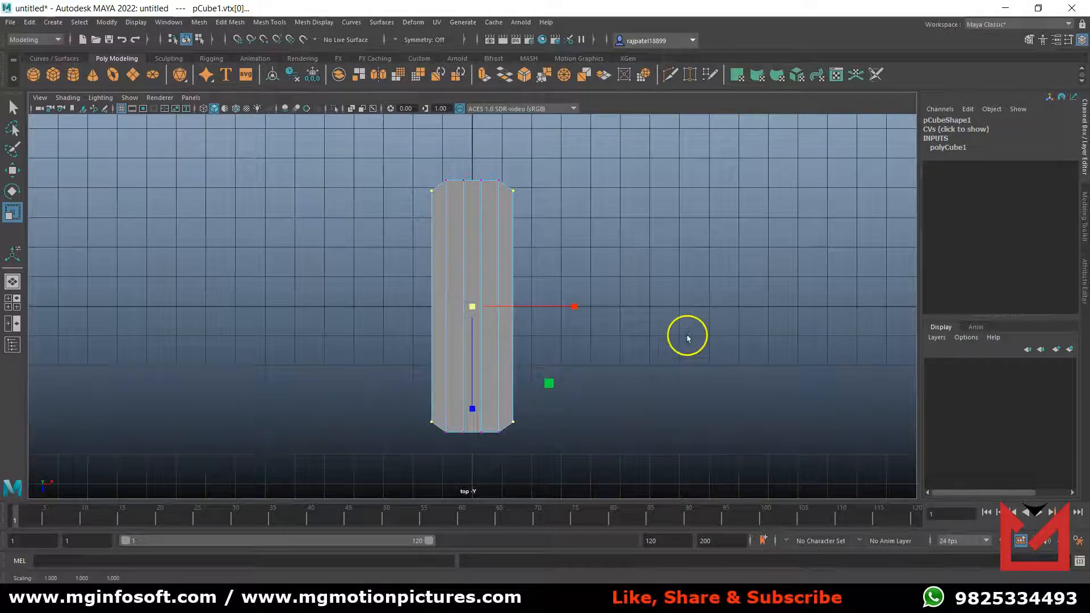
Select the middle vertices at both ends of the plate and scale them slightly outward to round the ends.
left_click(626, 288)
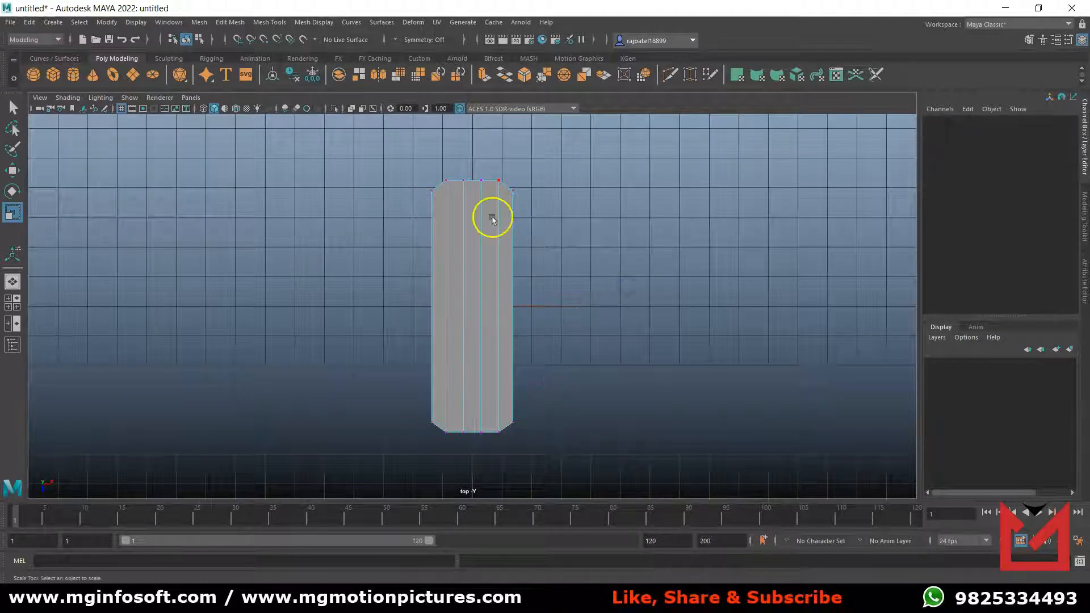
left_click_drag(457, 171, 487, 191)
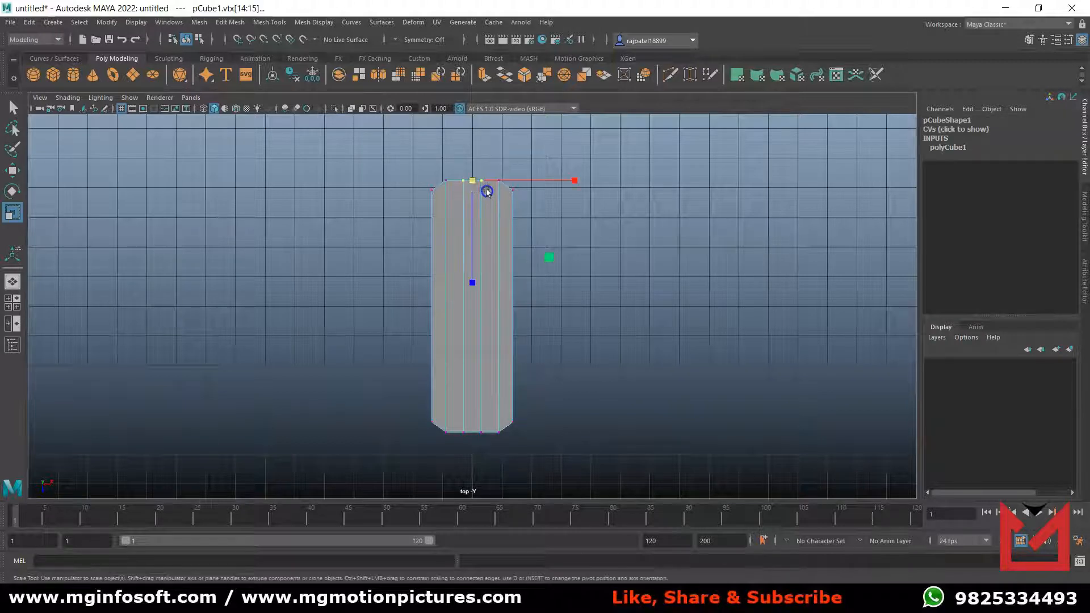
left_click_drag(489, 448, 453, 426)
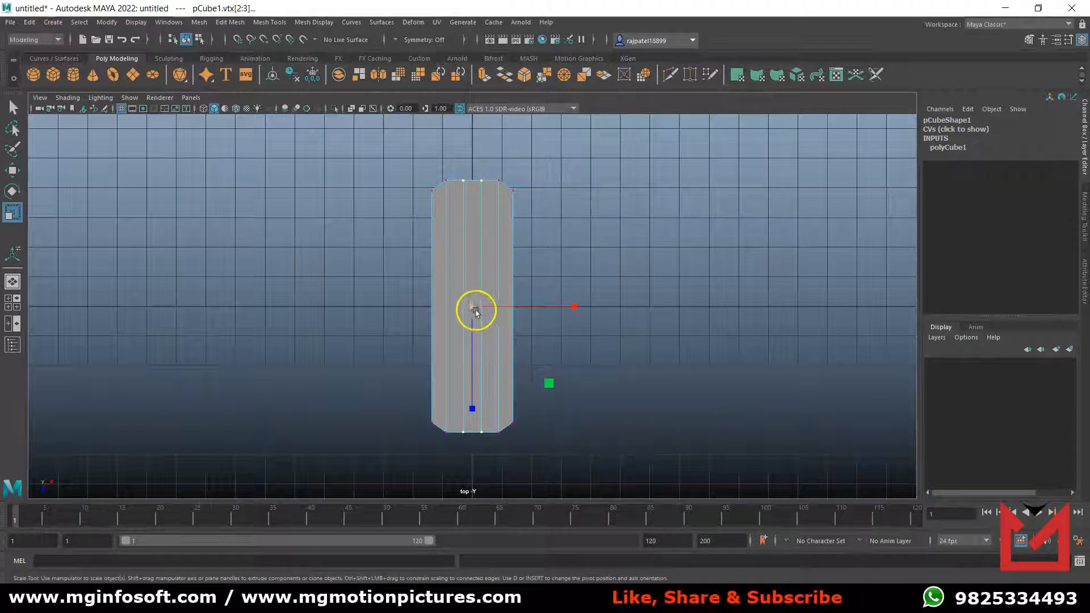
left_click_drag(474, 308, 482, 309)
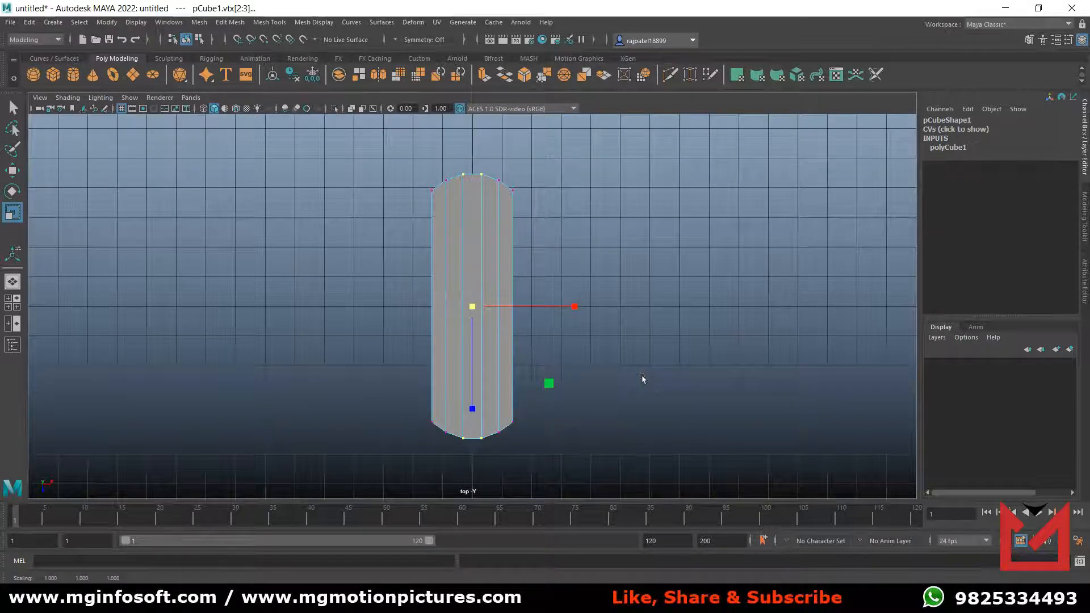
Return to the perspective view, hide the grid and switch the plate back to object mode.
left_click(628, 358)
key("space")
left_click(662, 263)
key("space")
left_click_drag(573, 317, 583, 390, "alt")
scroll(618, 401, "down", 3)
scroll(618, 387, "down", 1)
left_click_drag(516, 389, 596, 376, "alt")
scroll(597, 376, "down", 2)
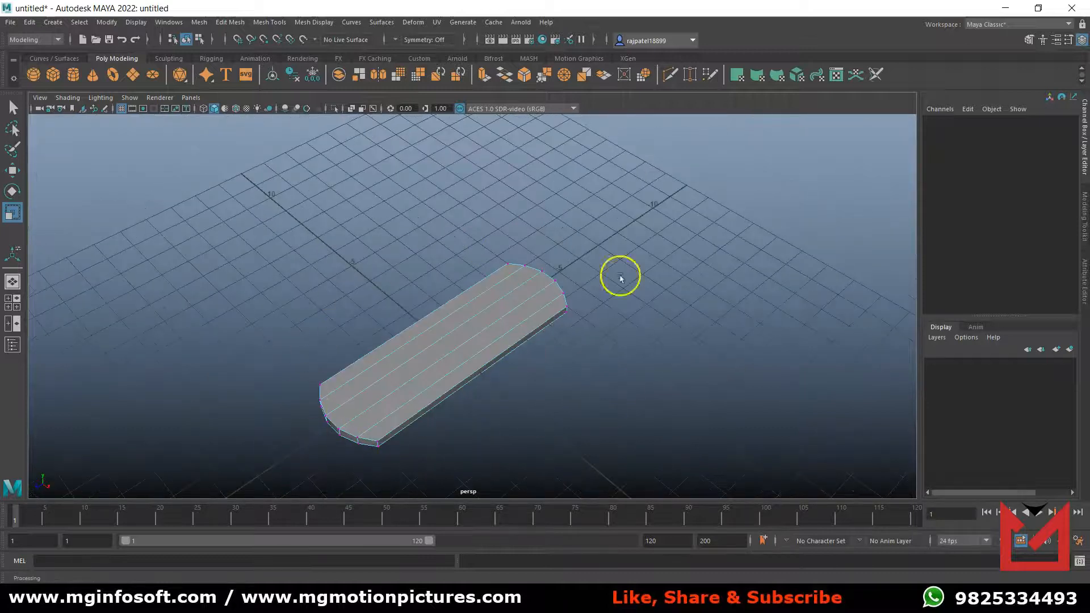
left_click(123, 108)
right_click_drag(456, 288, 512, 273)
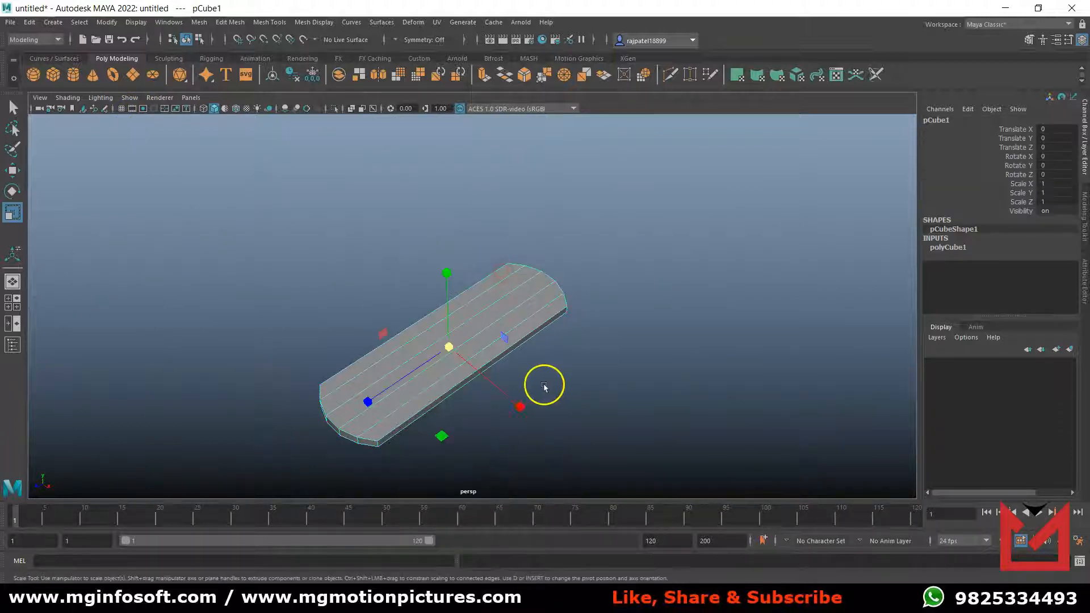
Preview the plate with smoothing and return to the unsmoothed display.
key("w")
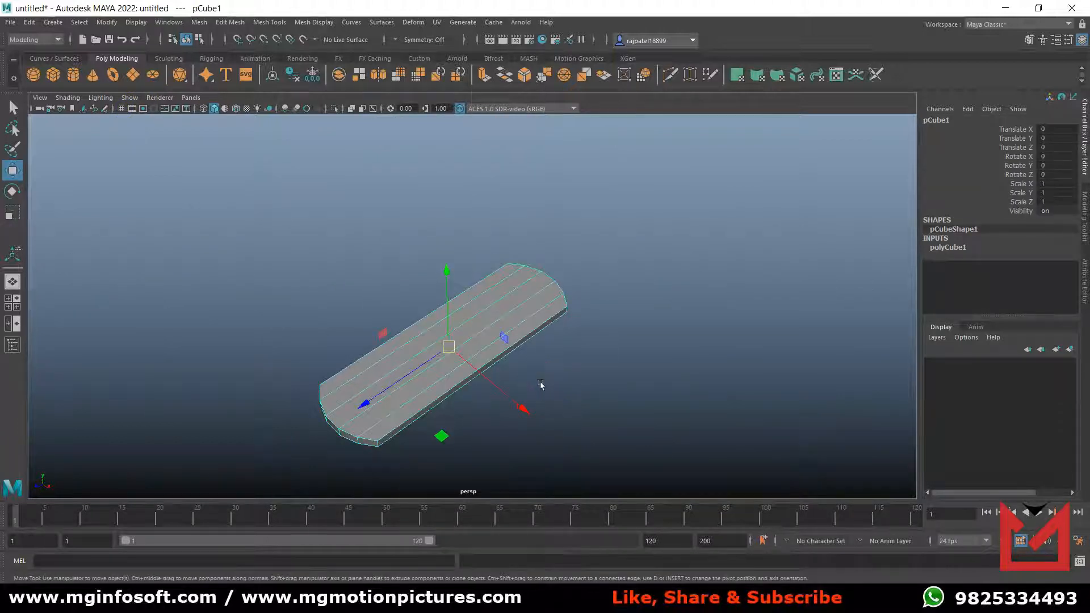
key("3")
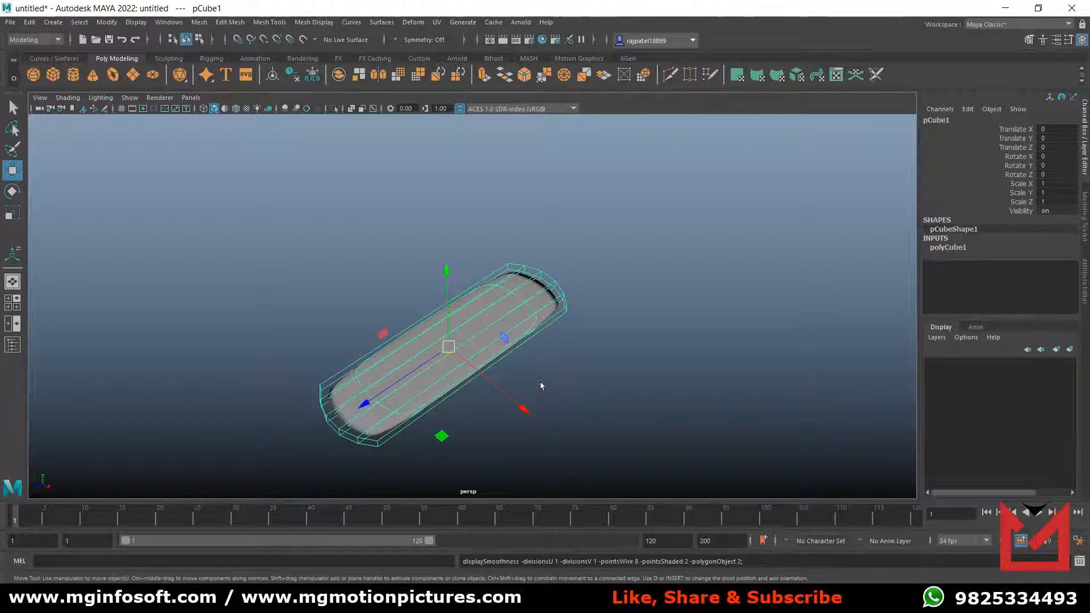
left_click_drag(548, 389, 507, 375, "alt")
key("1")
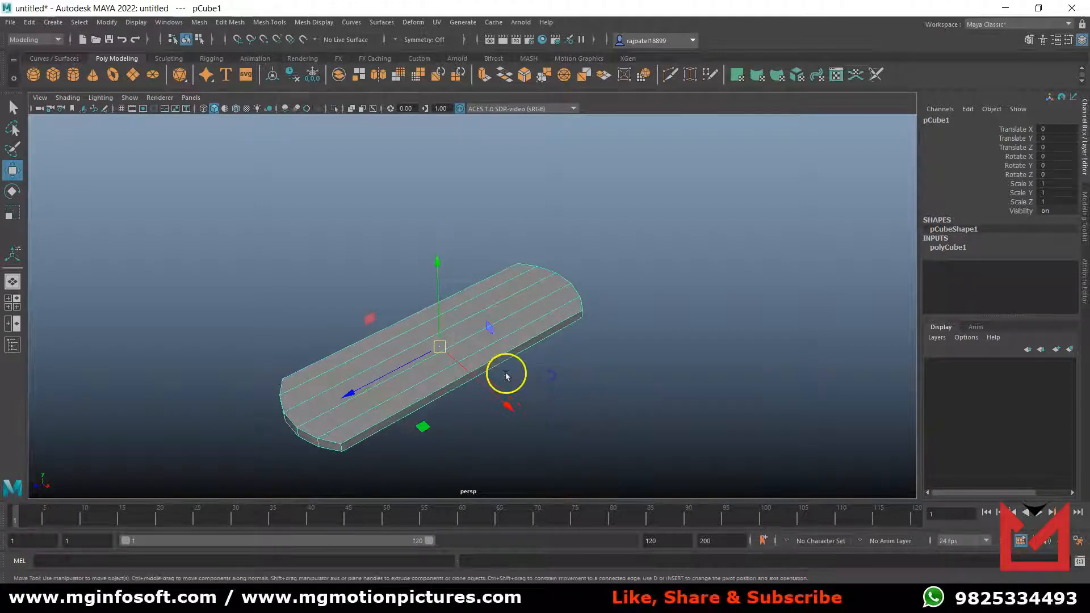
Switch to the top view and activate the Insert Edge Loop tool for the plate.
key("space")
key("space")
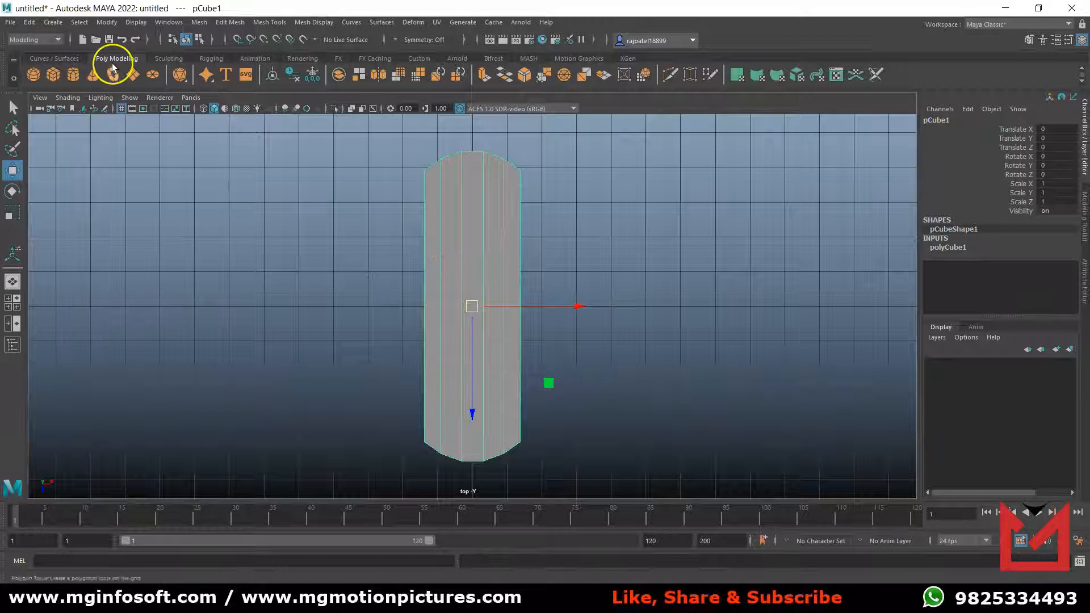
left_click(269, 23)
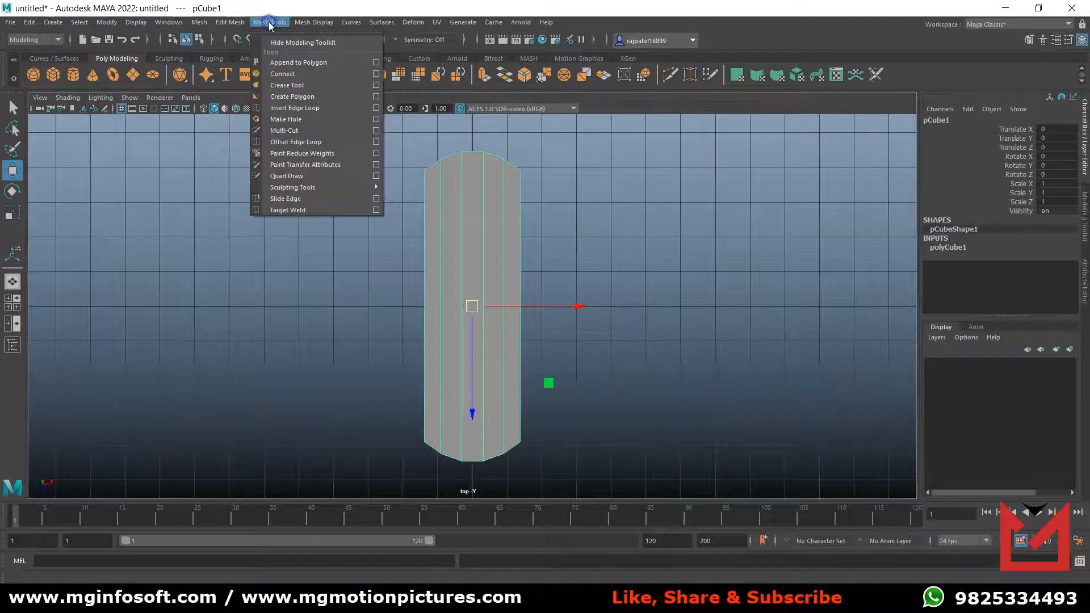
left_click(322, 108)
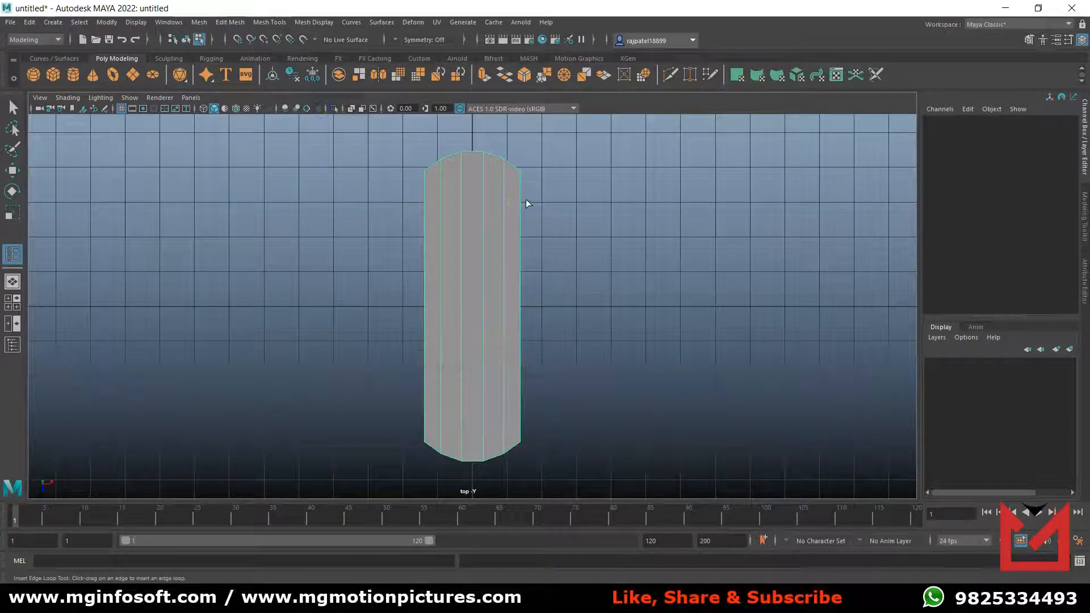
Try inserting a single edge loop by hand near each end of the plate.
left_click_drag(520, 199, 517, 182)
left_click_drag(522, 413, 523, 431)
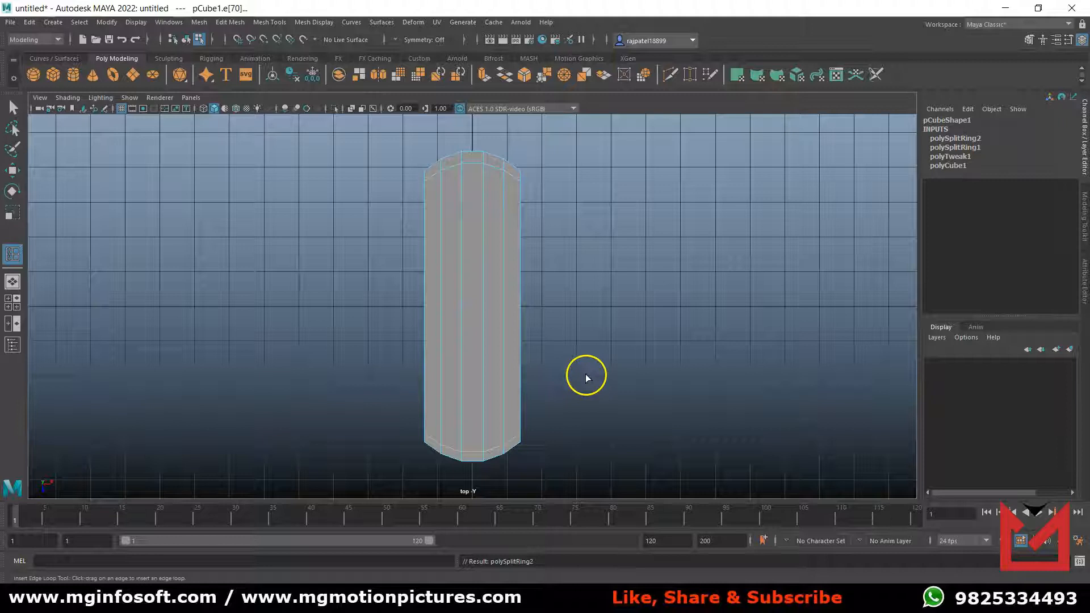
key("ctrl+z")
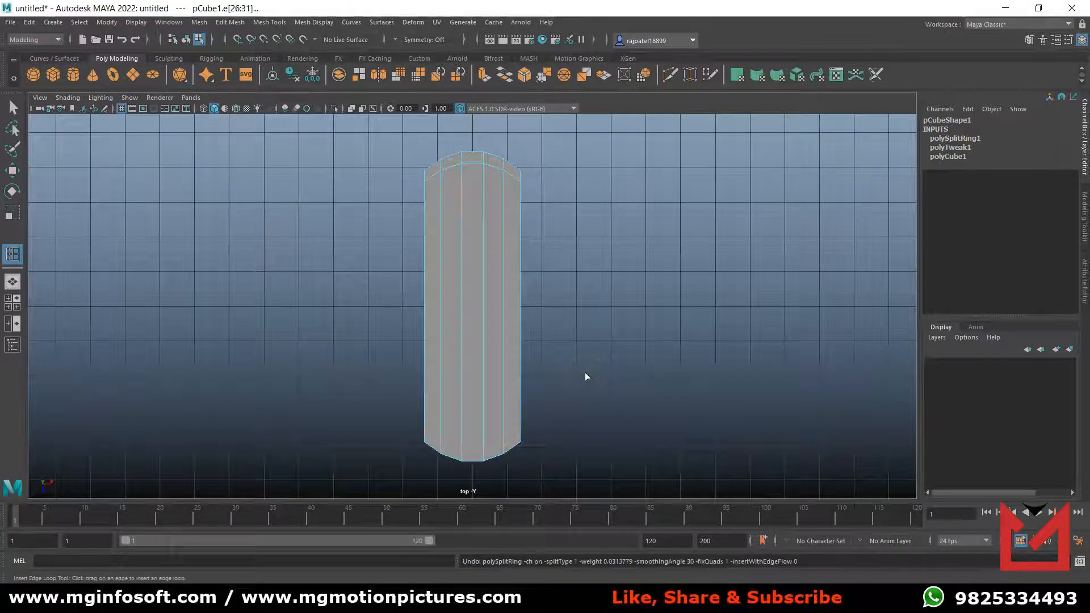
key("ctrl+z")
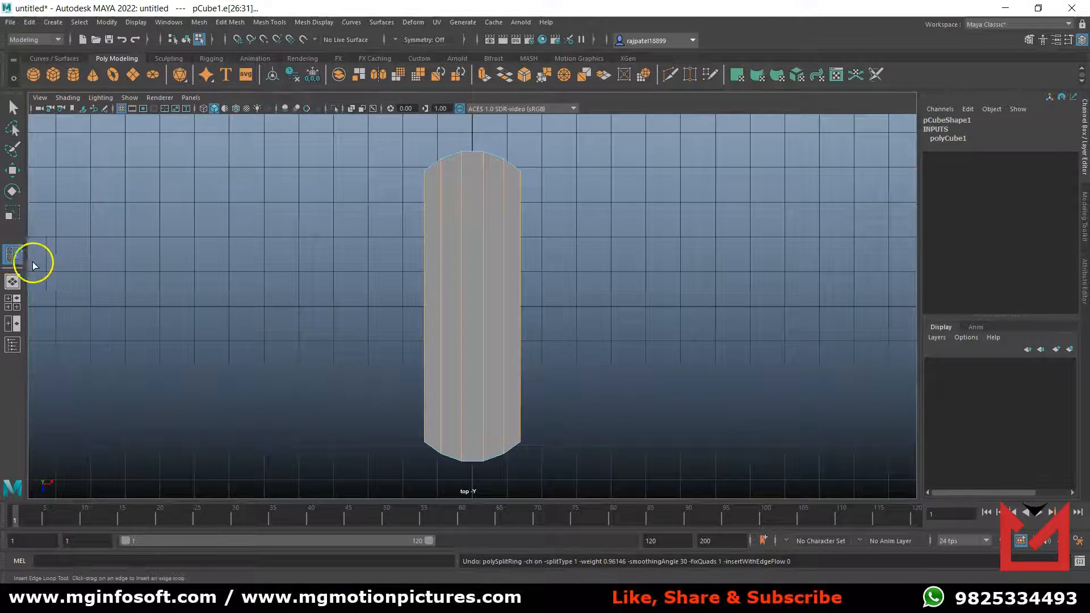
Set the Insert Edge Loop tool to insert multiple edge loops at once.
left_click(13, 256)
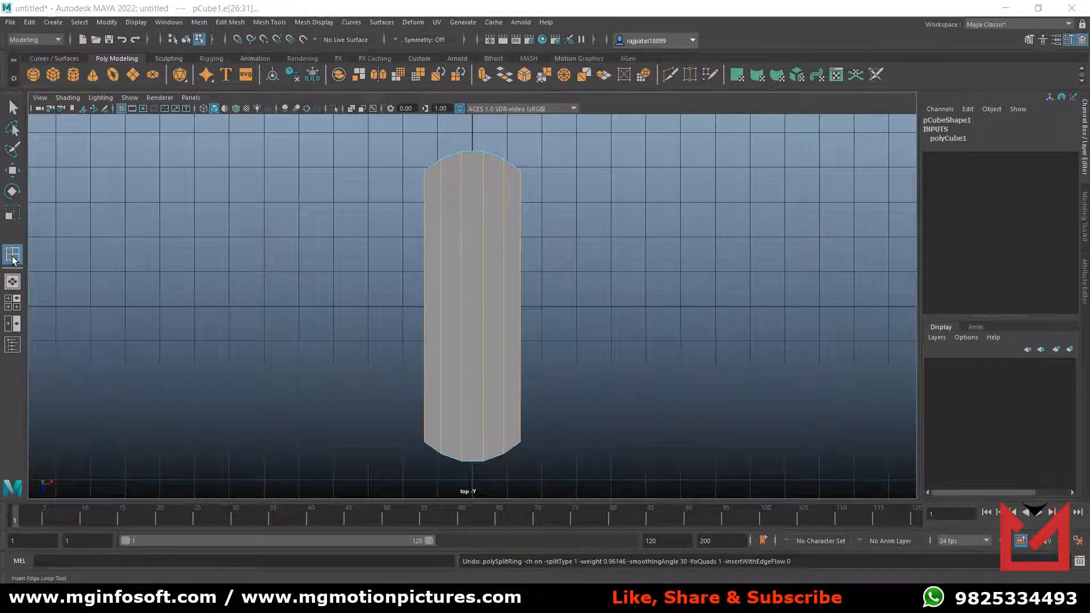
double_click(13, 257)
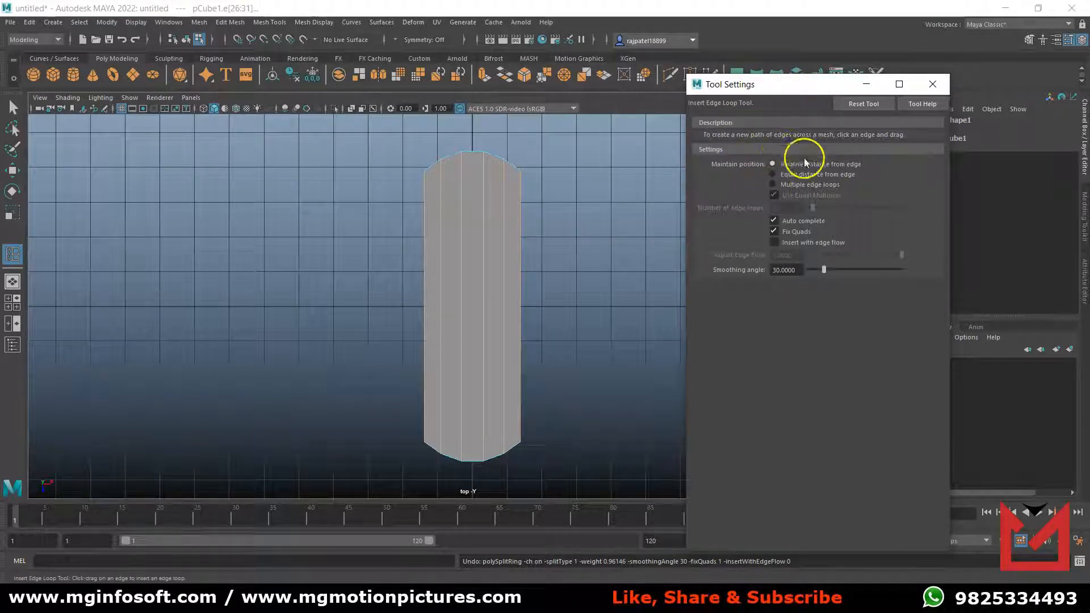
left_click(793, 187)
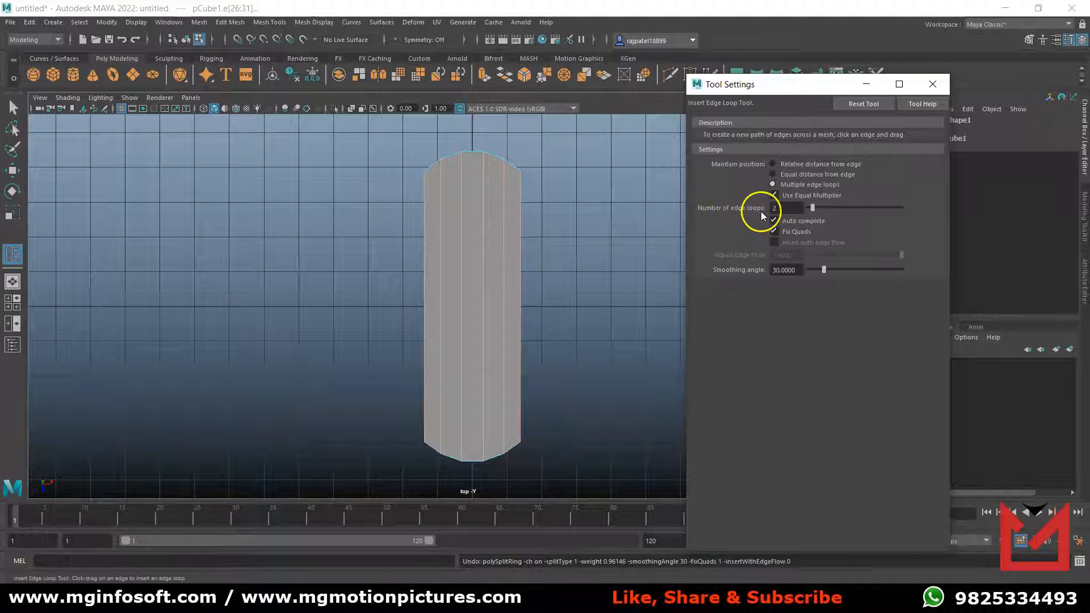
Try inserting 16 and then 20 equally spaced edge loops across the plate's length, undoing each attempt.
left_click_drag(813, 209, 841, 208)
left_click(520, 210)
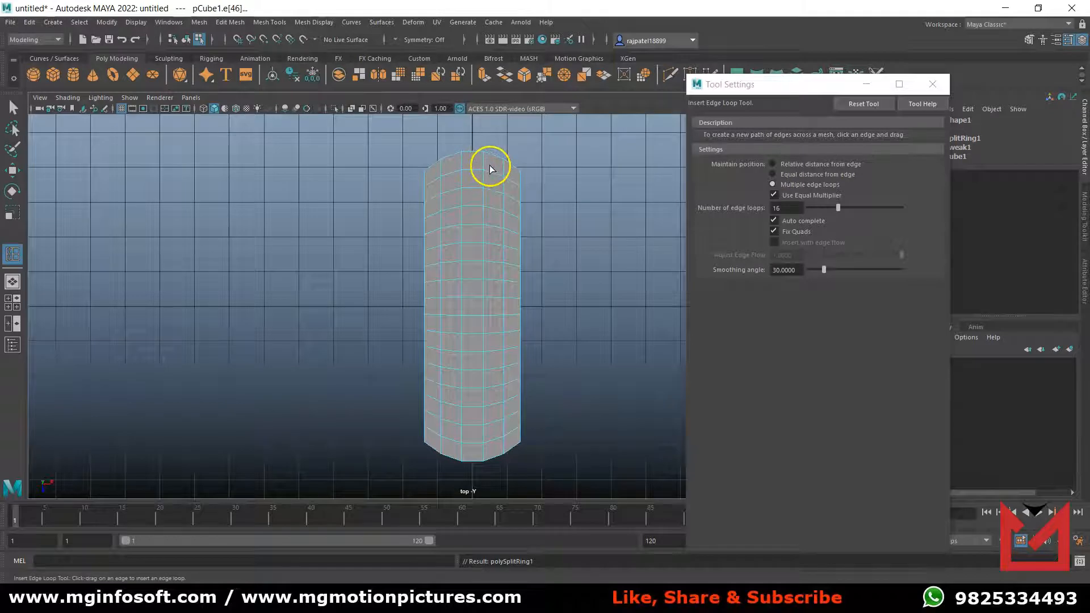
key("ctrl+z")
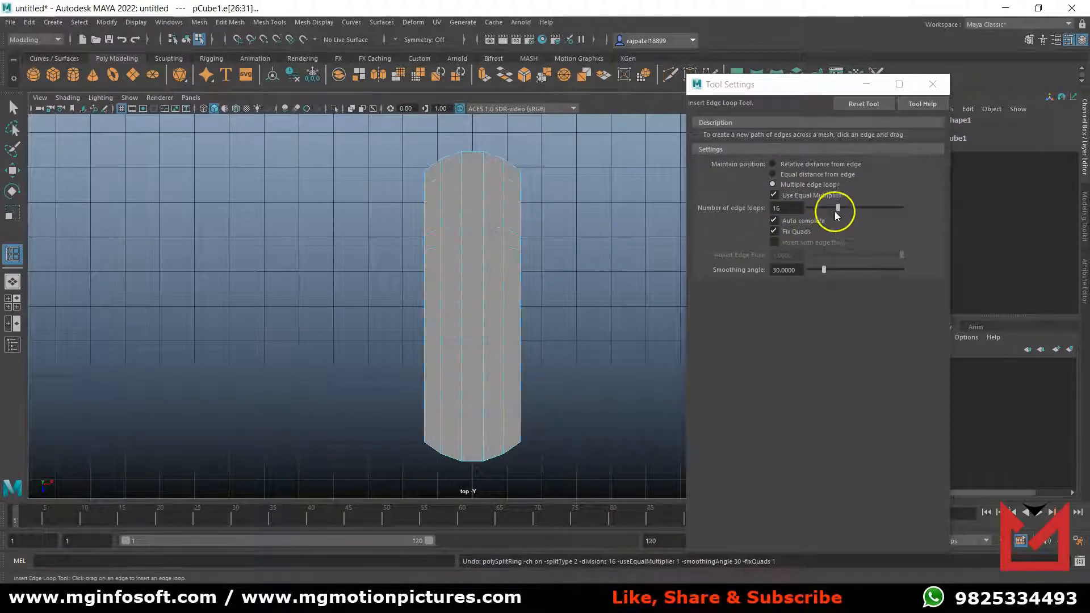
left_click_drag(839, 208, 846, 208)
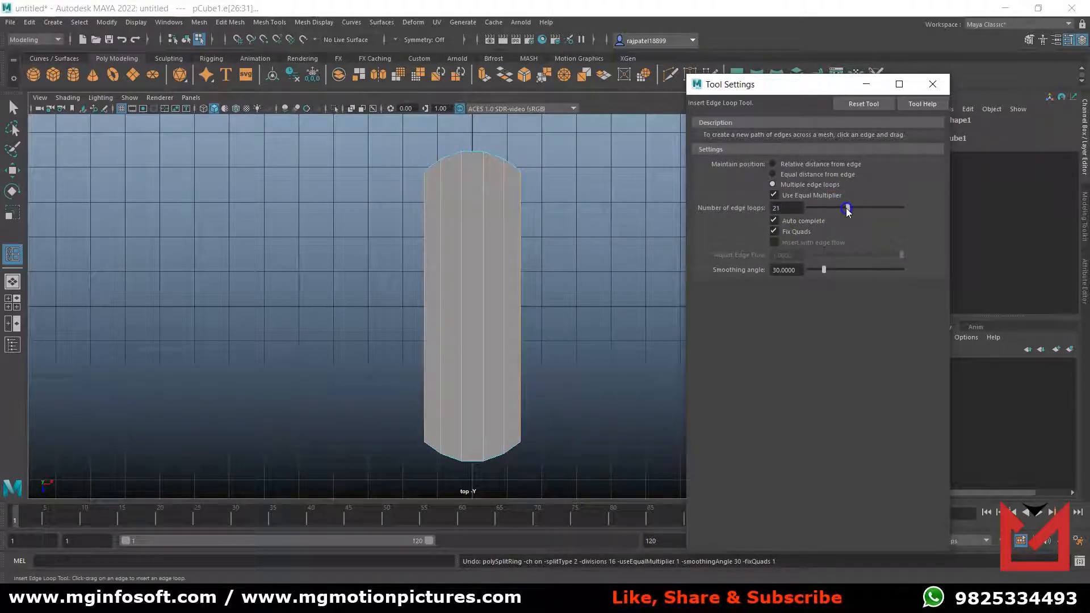
left_click(520, 202)
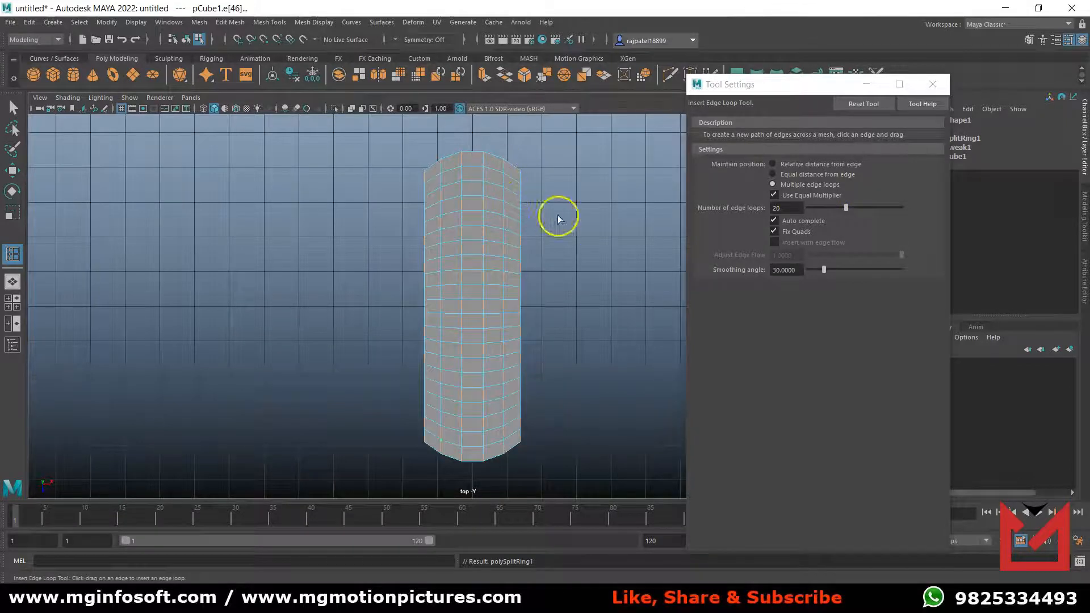
key("ctrl+z")
Insert 30 equally spaced edge loops across the plate's length and leave the tool for selection.
left_click_drag(846, 213, 857, 213)
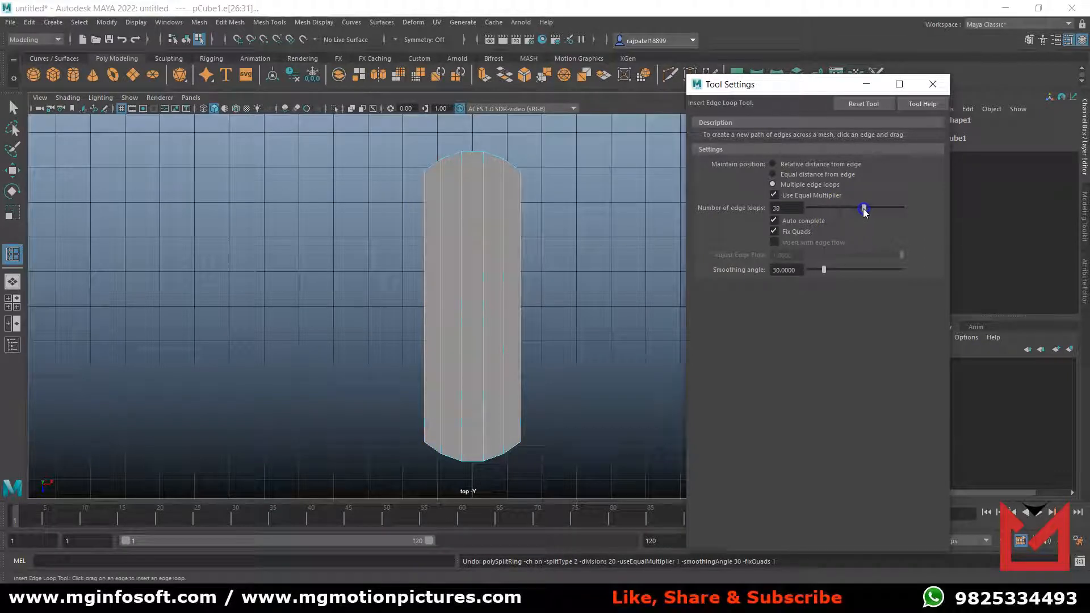
left_click(519, 199)
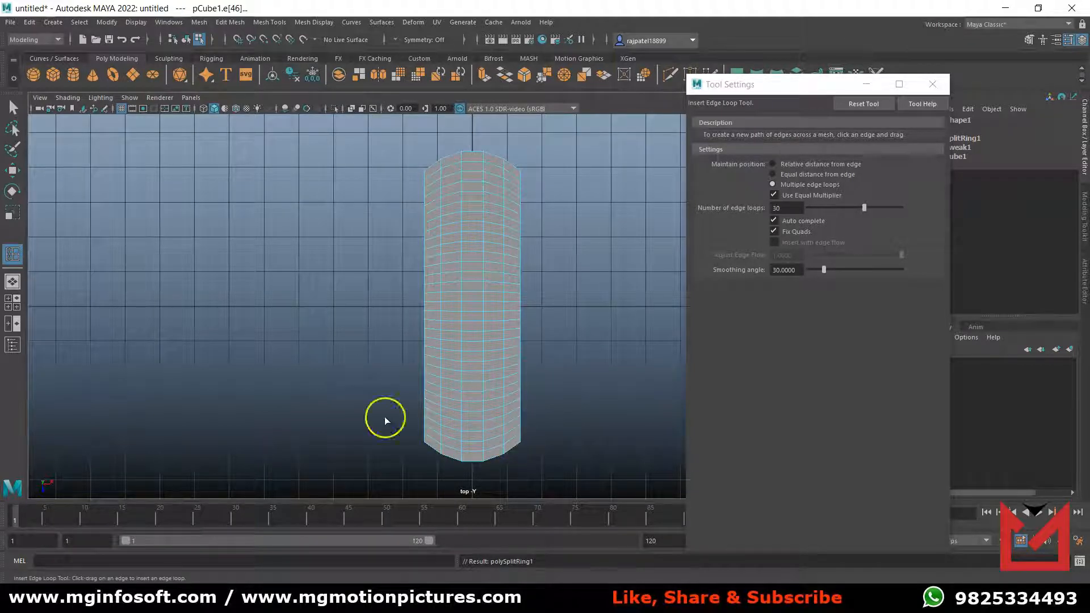
left_click(13, 107)
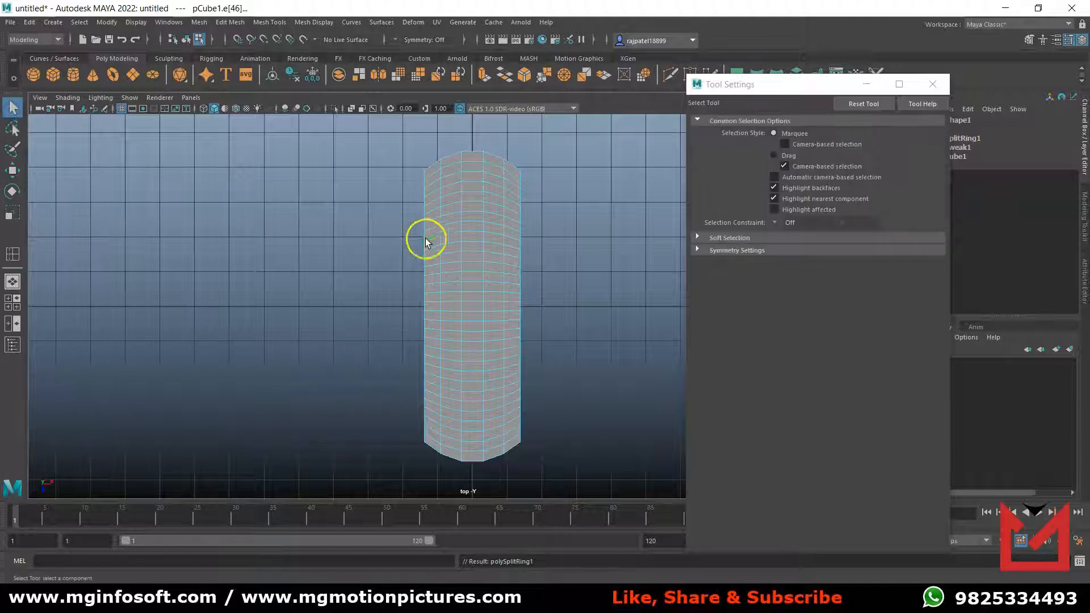
Delete all the inner crosswise edge loops, keeping only the outermost one near each rounded end, and close the tool settings.
left_click(469, 185)
double_click(468, 182, "shift")
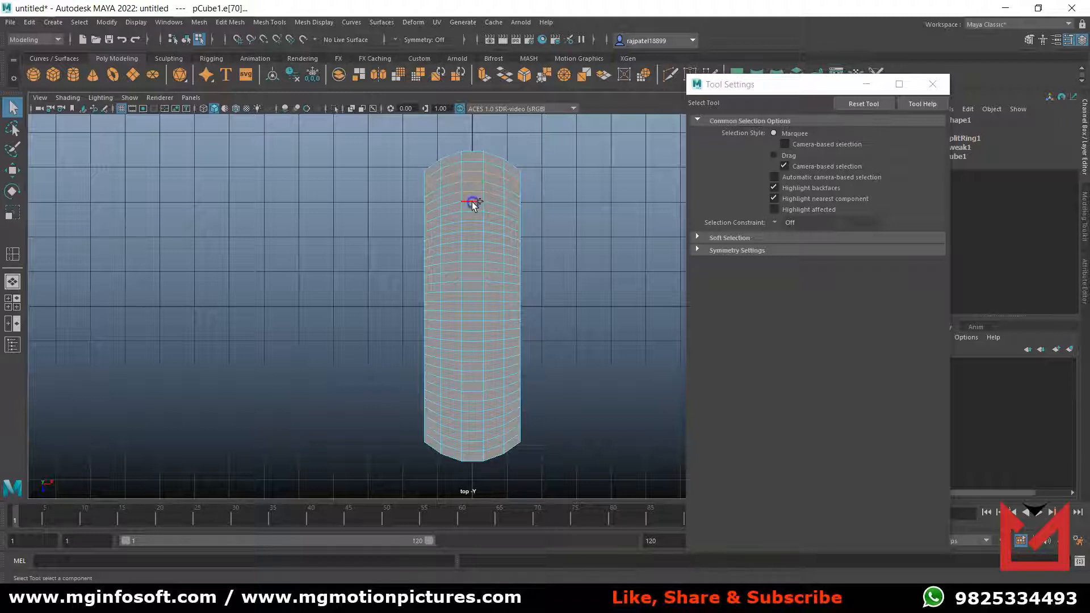
double_click(473, 231, "shift")
double_click(472, 242, "shift")
double_click(470, 251, "shift")
double_click(470, 270, "shift")
double_click(472, 280, "shift")
double_click(480, 290, "shift")
double_click(475, 300, "shift")
double_click(474, 309, "shift")
double_click(470, 319, "shift")
double_click(471, 329, "shift")
double_click(471, 340, "shift")
double_click(470, 351, "shift")
double_click(469, 360, "shift")
double_click(470, 369, "shift")
double_click(472, 379, "shift")
double_click(475, 388, "shift")
double_click(476, 399, "shift")
double_click(476, 409, "shift")
double_click(473, 419, "shift")
double_click(474, 430, "shift")
double_click(472, 441, "shift")
key("ctrl+Delete")
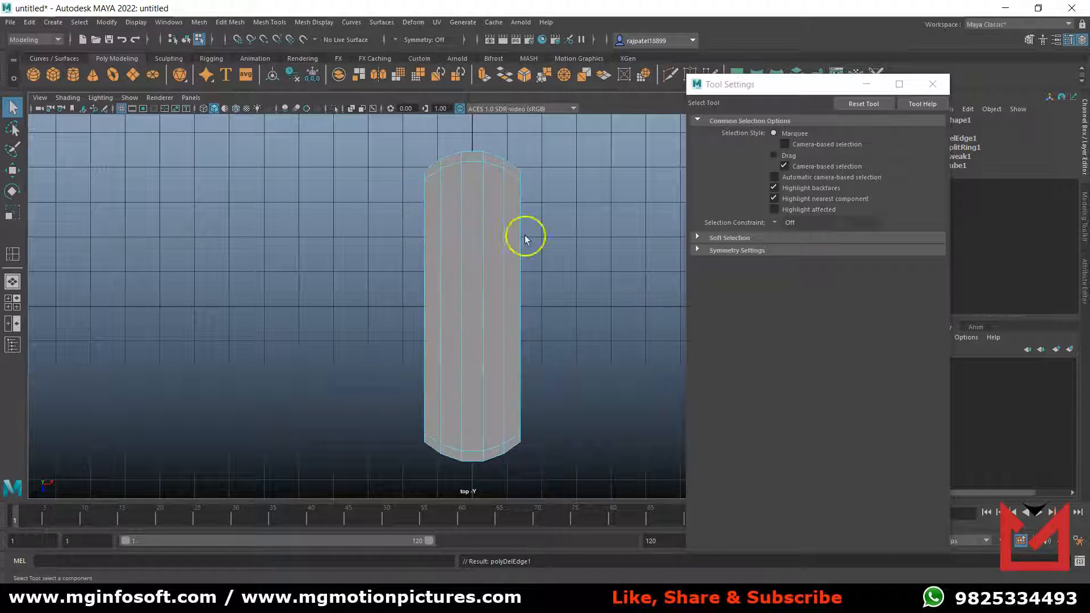
left_click(931, 87)
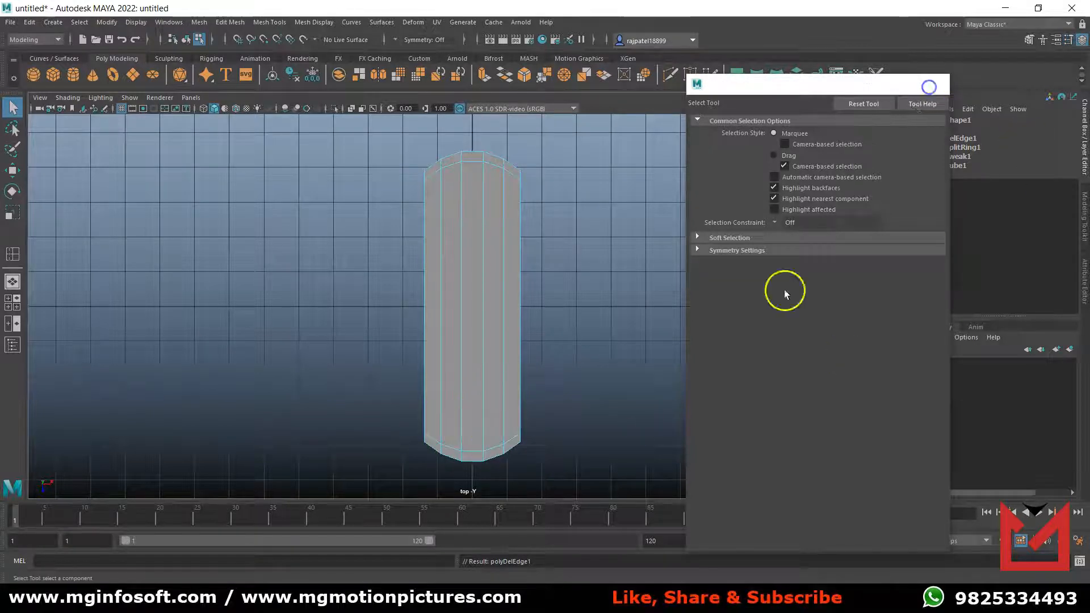
In the front view, insert 10 equally spaced edge loops through the plate's thickness, and reset the Insert Edge Loop settings.
key("space")
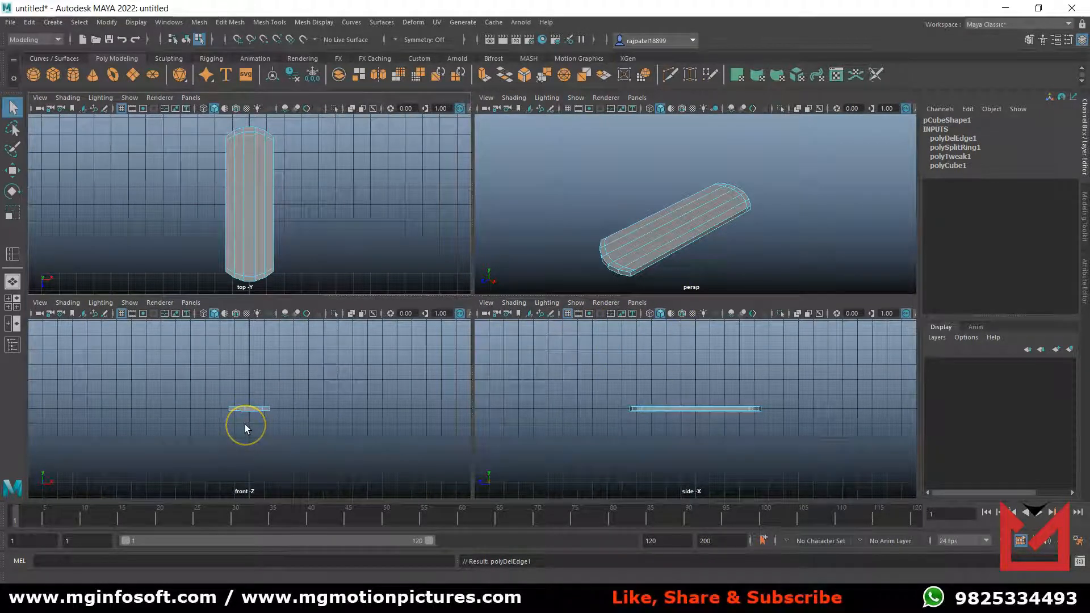
key("space")
scroll(499, 342, "up", 5)
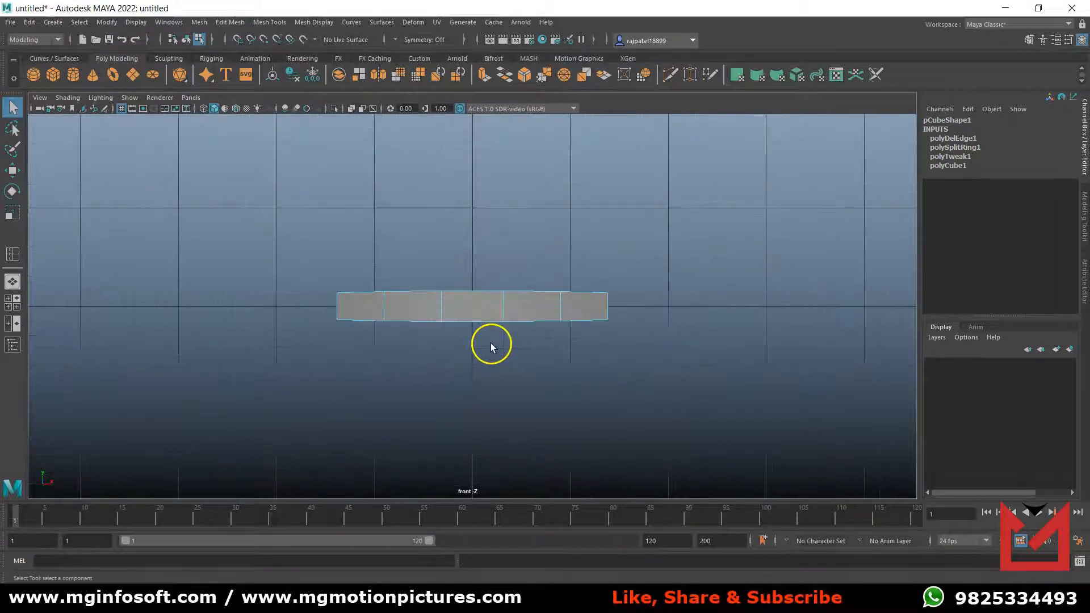
scroll(491, 343, "up", 3)
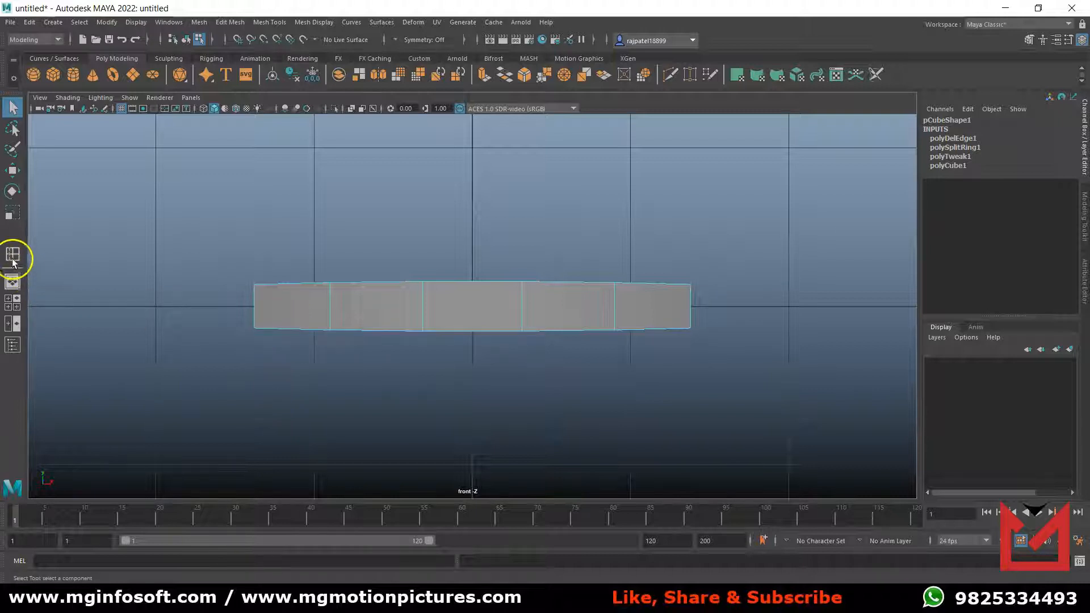
left_click(13, 280)
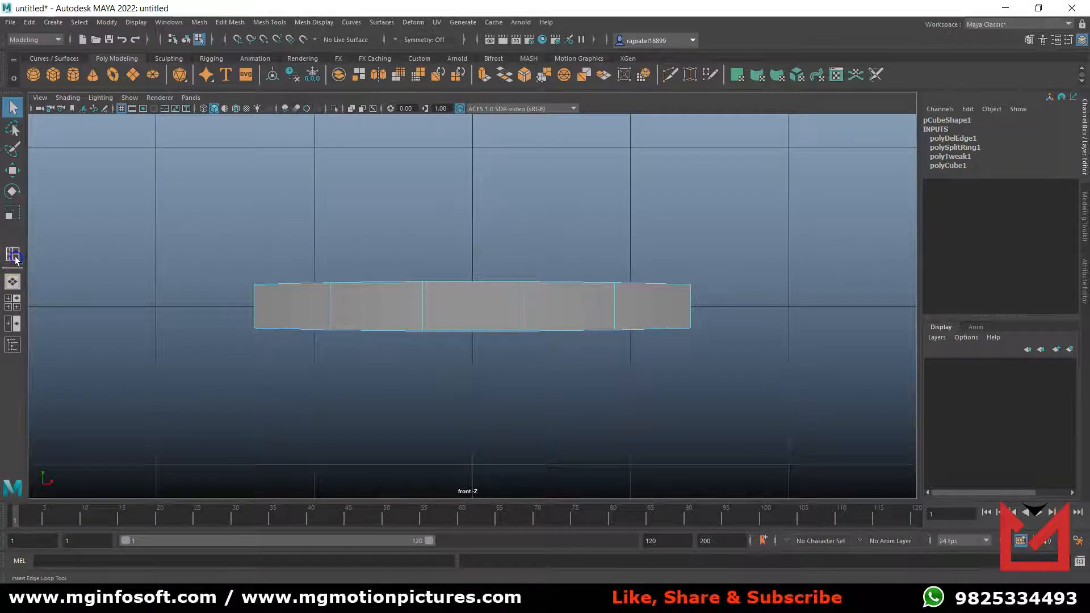
double_click(13, 255)
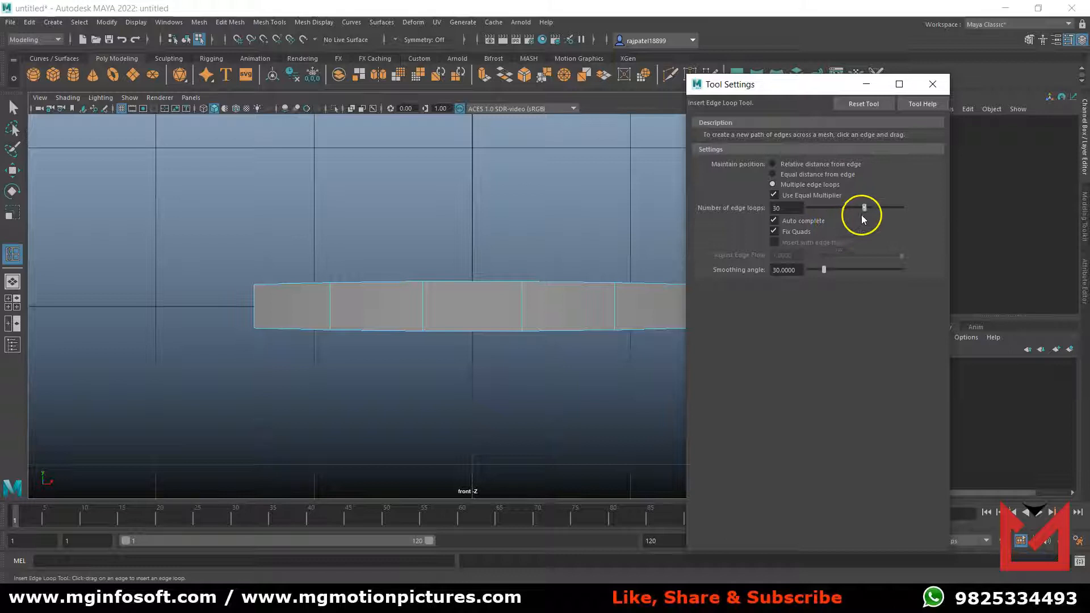
left_click_drag(866, 210, 828, 217)
left_click(253, 307)
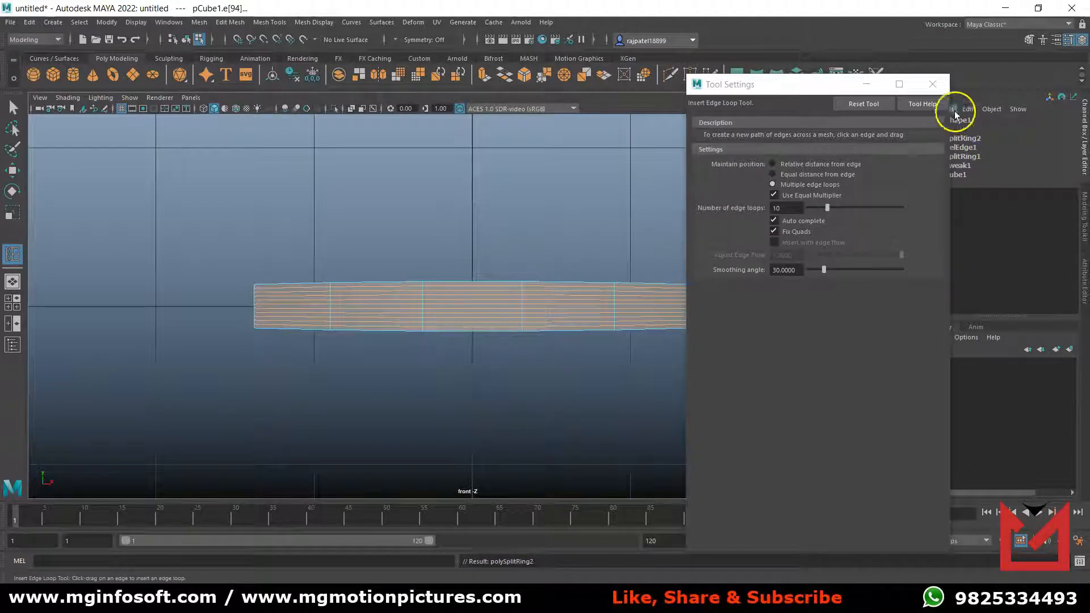
left_click(864, 104)
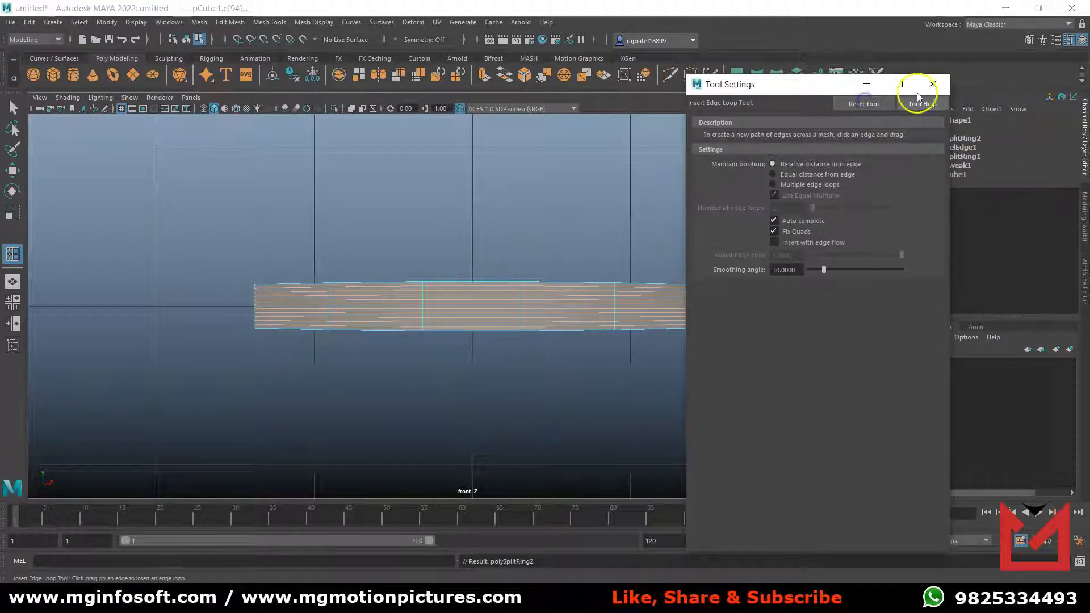
left_click(932, 84)
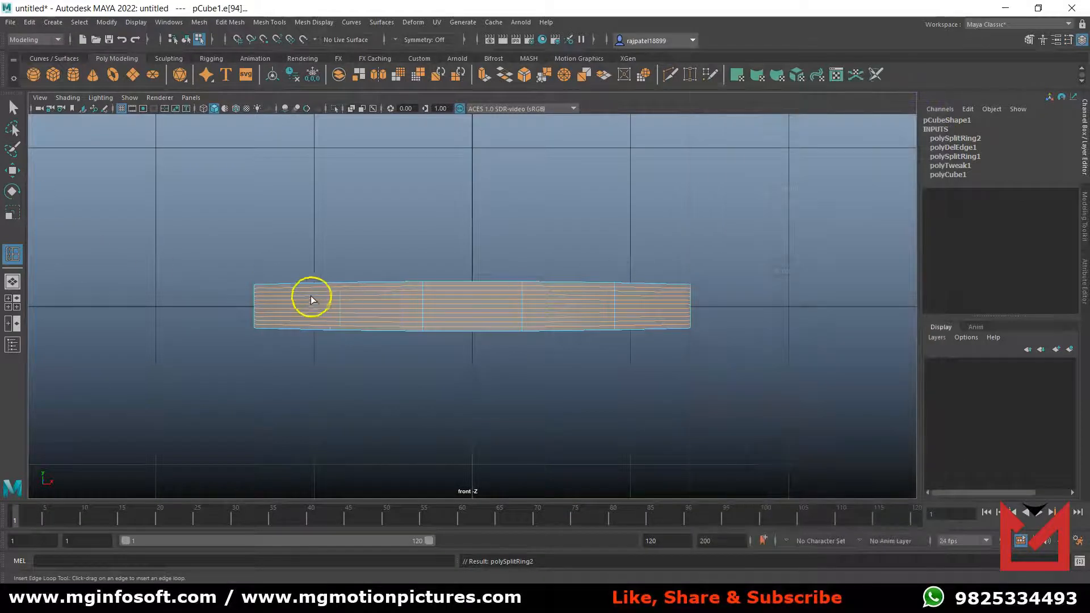
Delete the inner edge loops through the thickness, keeping only the ones closest to the plate's upper and lower faces.
key("q")
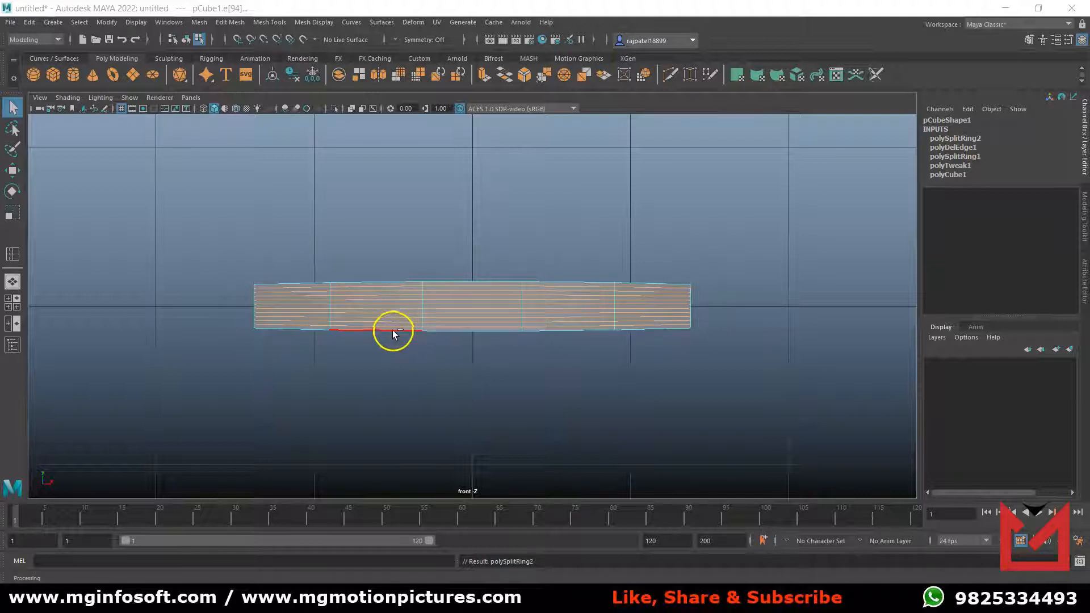
left_click(396, 293)
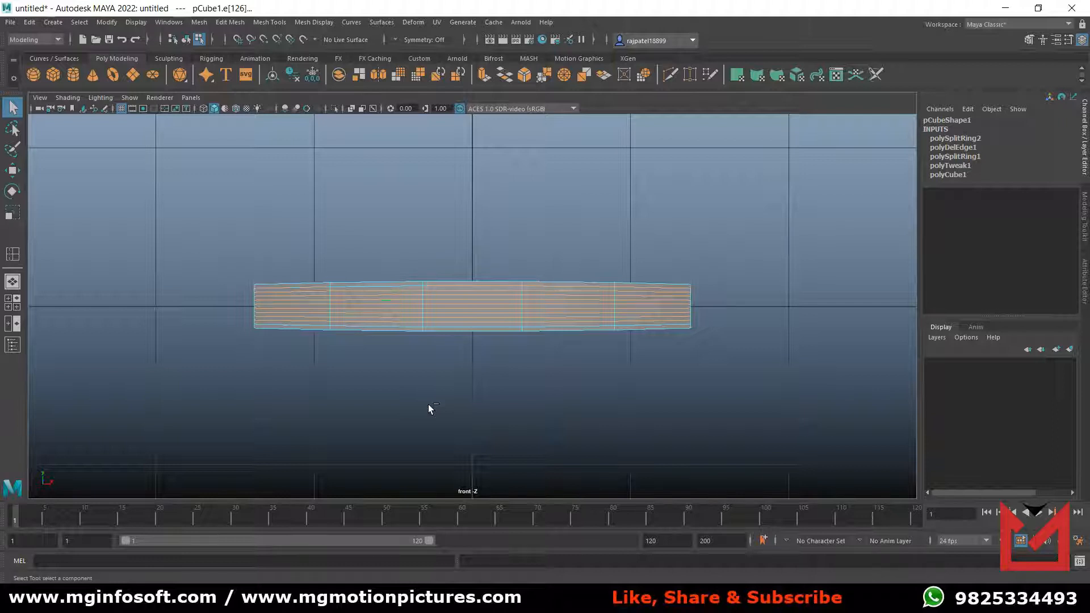
key("Delete")
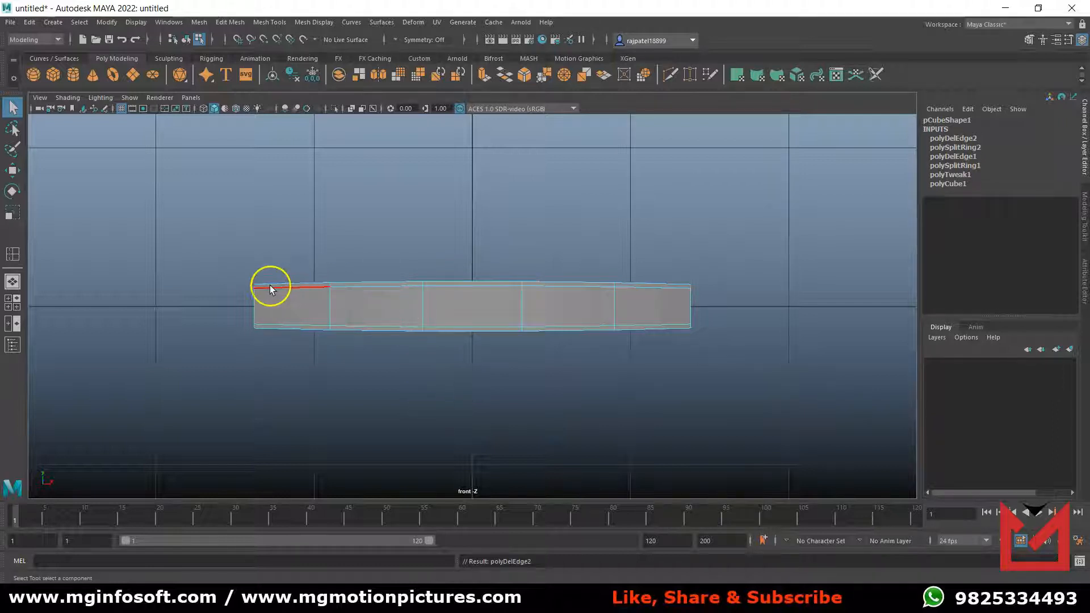
Preview the plate with smoothing in the perspective view, then return it to the unsmoothed display in object mode.
left_click_drag(564, 332, 613, 369, "alt")
key("space")
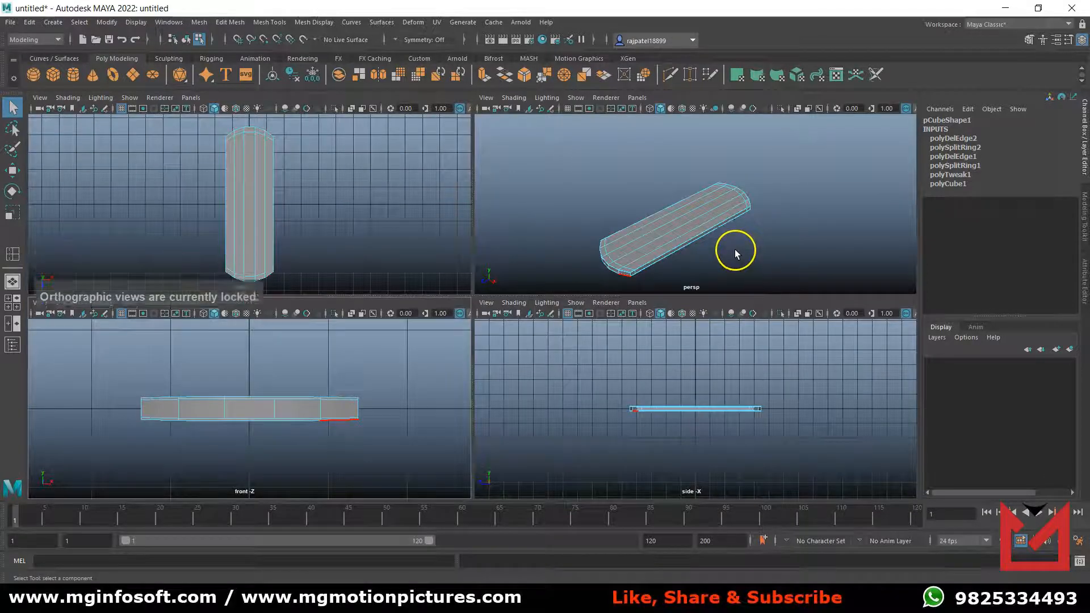
key("space")
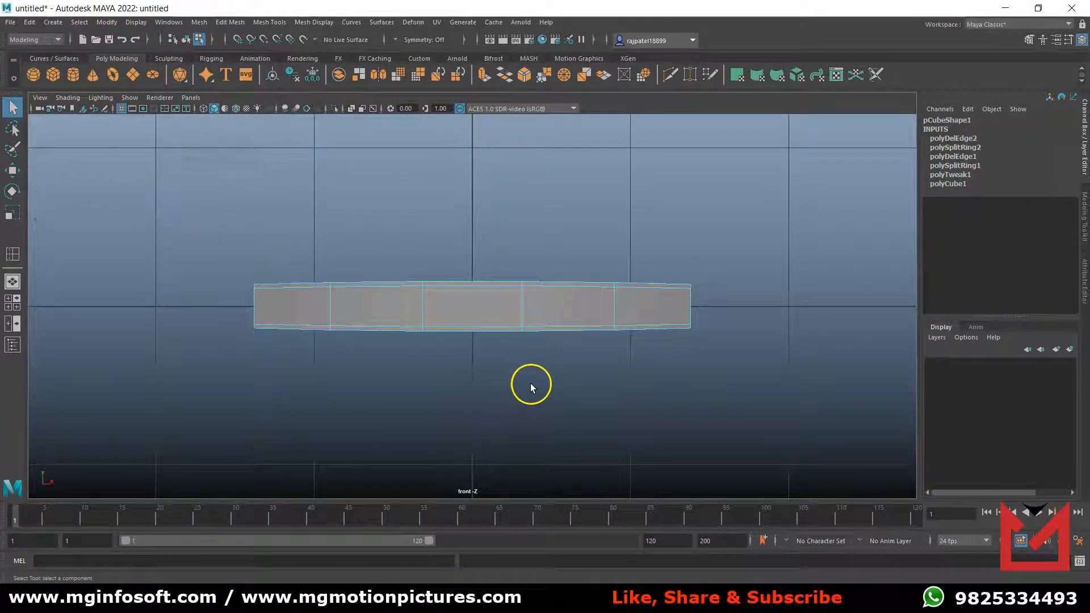
key("space")
key("space")
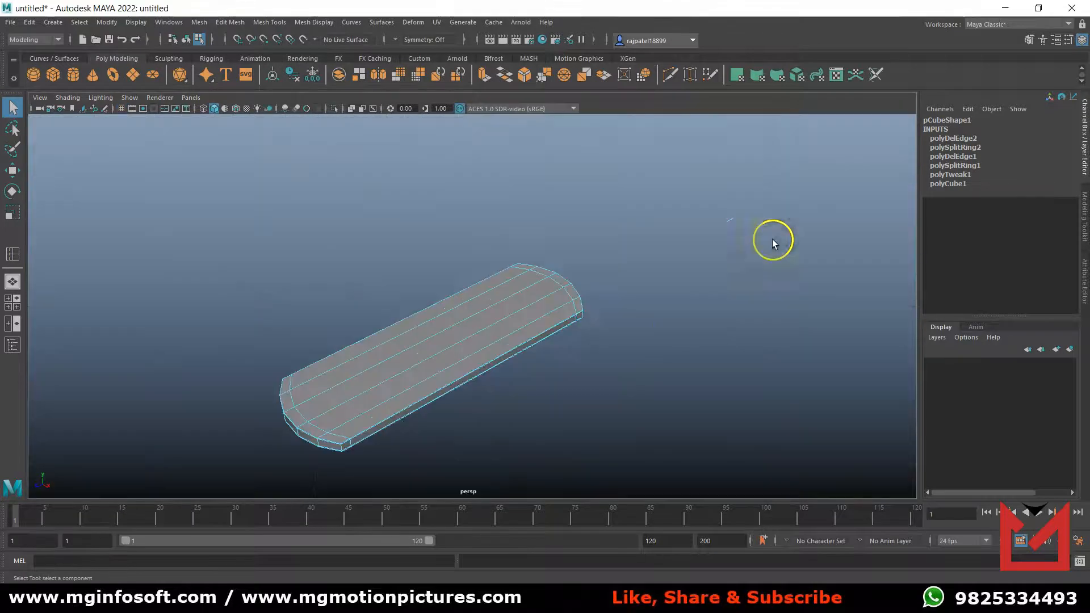
left_click_drag(588, 370, 668, 334, "alt")
key("3")
left_click(623, 389)
mouse_move(562, 385)
left_mouse_down("alt")
mouse_move(559, 394)
mouse_move(562, 375)
left_mouse_up("alt")
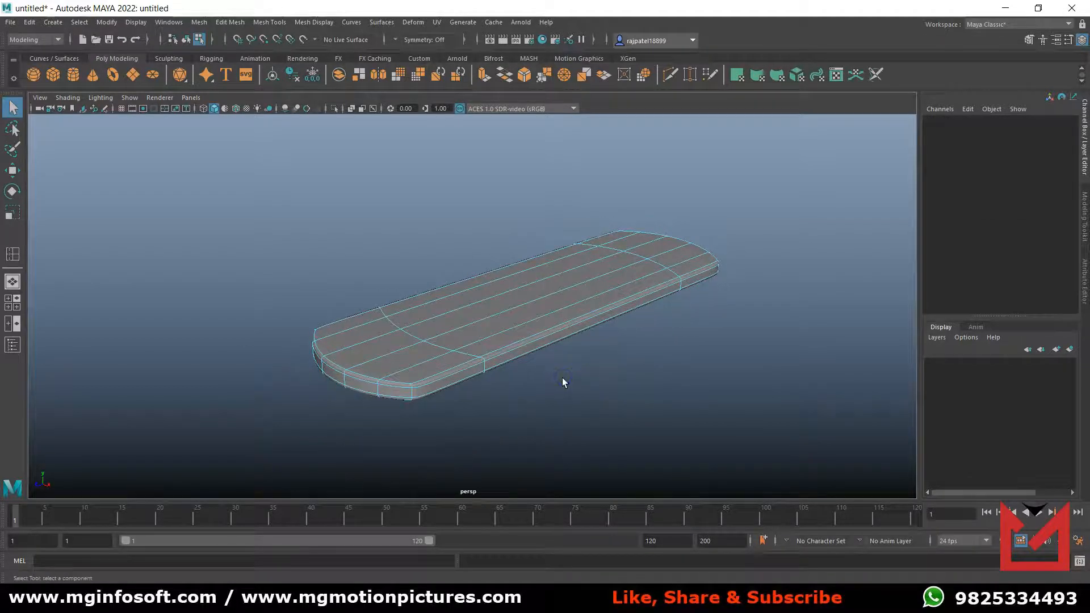
key("1")
right_click_drag(512, 288, 567, 271)
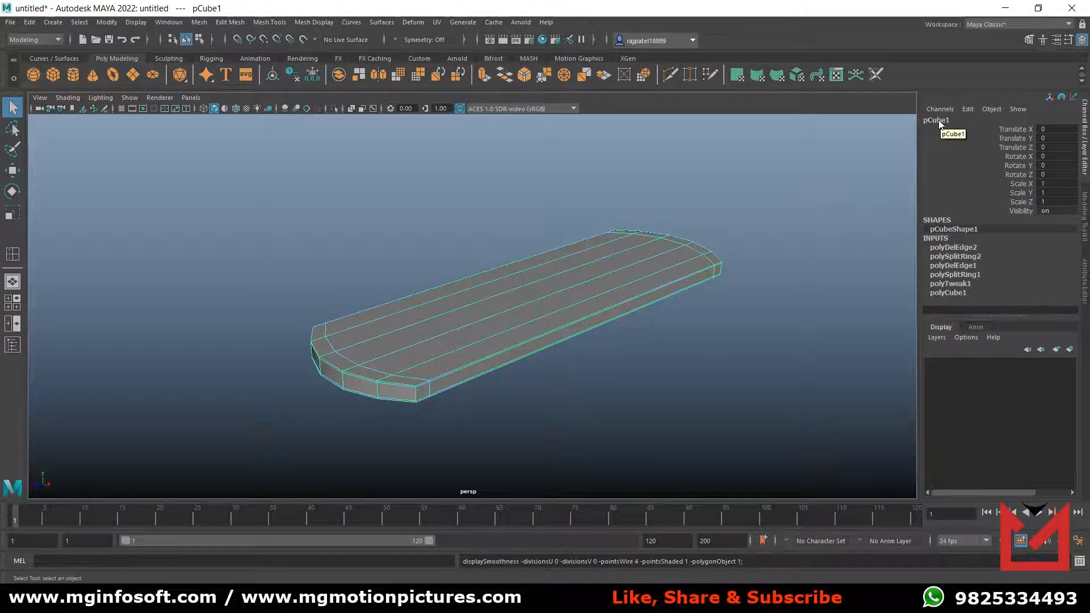
Rename the plate object as Deck in the Outliner and hide the Outliner again.
left_click(13, 344)
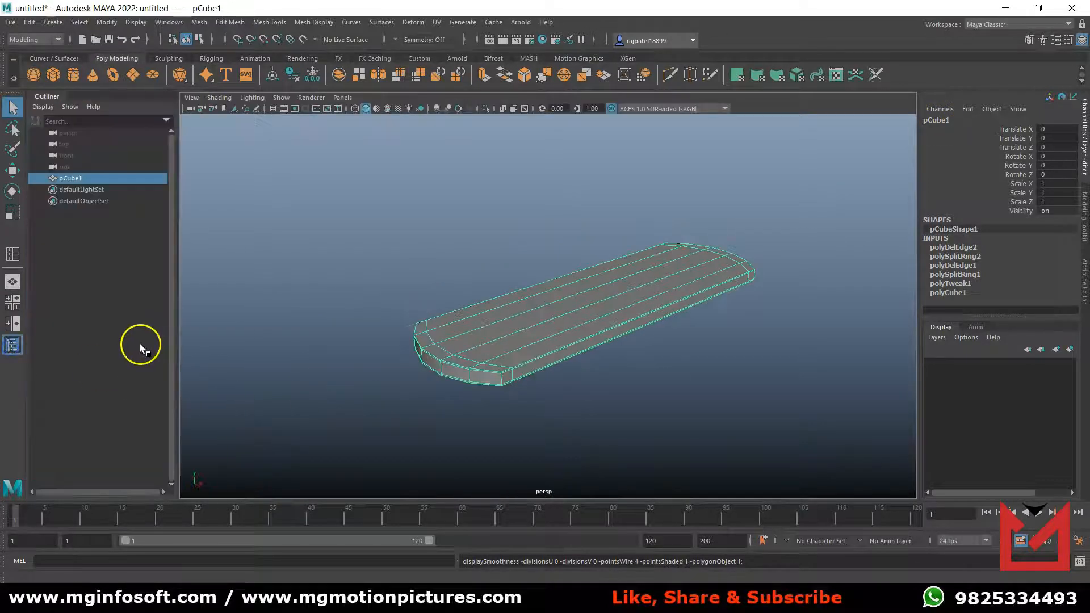
double_click(68, 178)
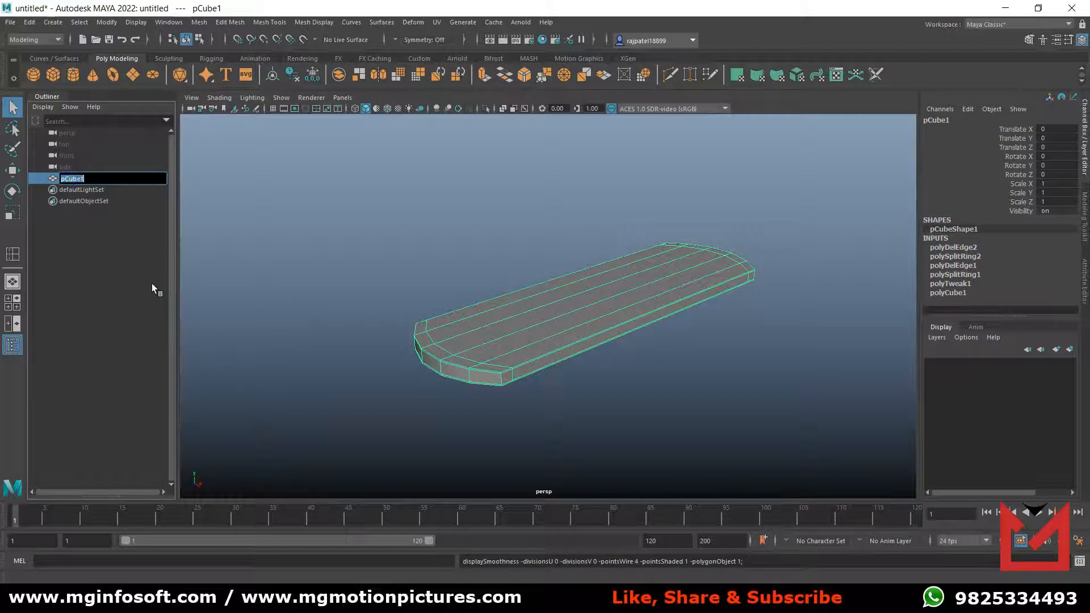
type("Deck")
key("Return")
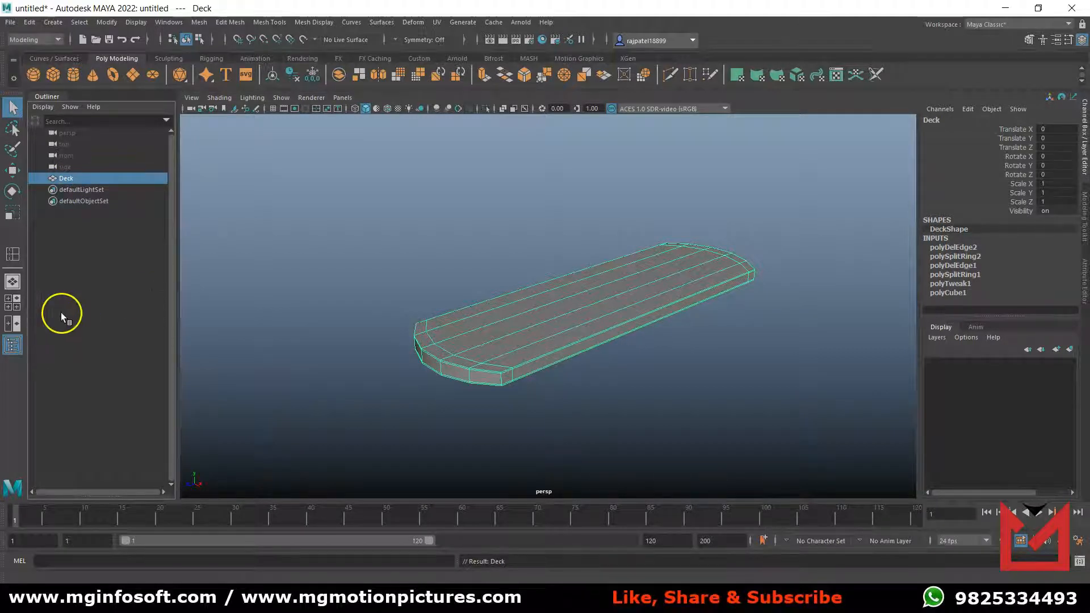
left_click(13, 345)
Apply the Smooth mesh operation to the Deck with 1 division.
left_click_drag(619, 366, 599, 372, "alt")
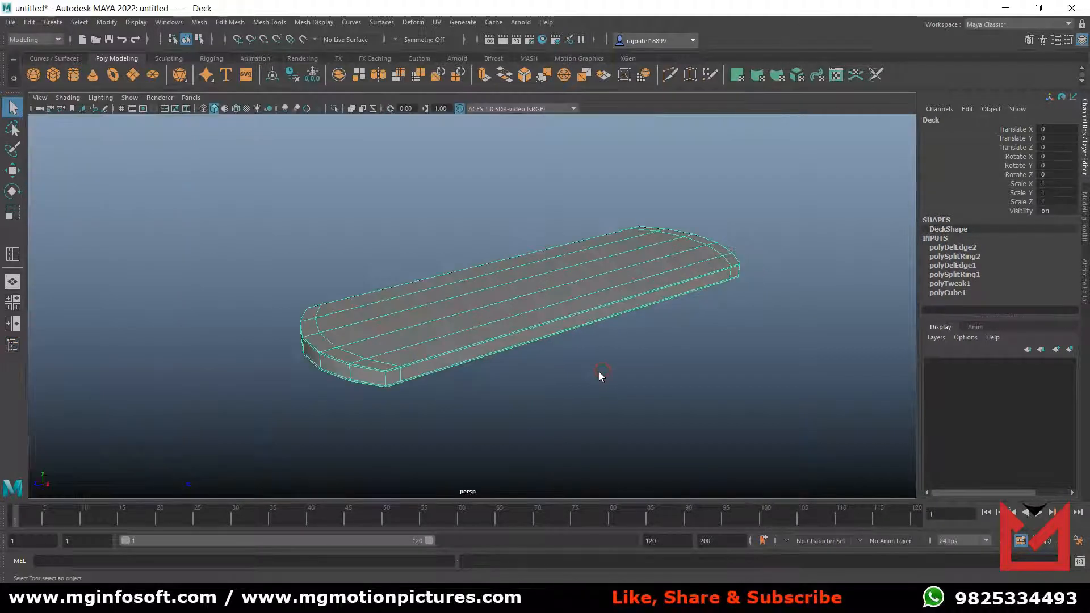
left_click(202, 24)
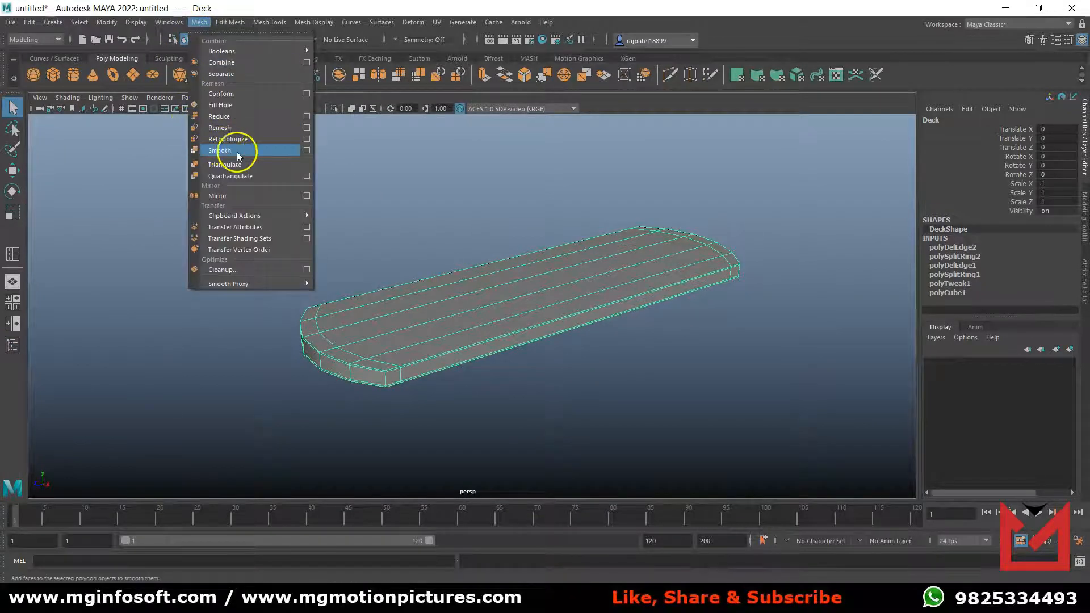
left_click(288, 152)
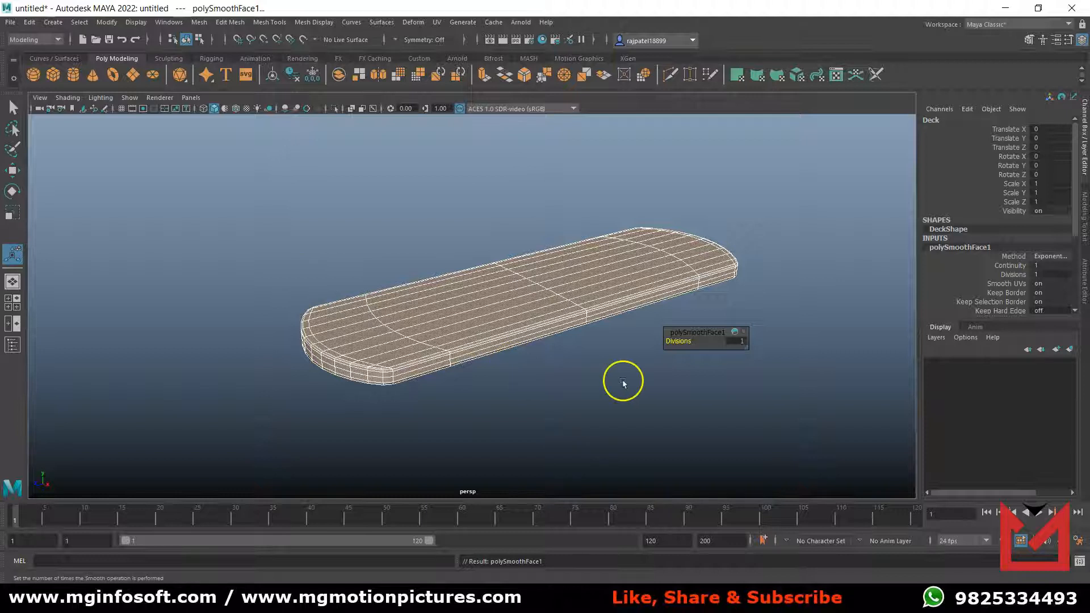
Deselect the Deck and turn on multisample anti-aliasing in the perspective view.
left_click(585, 377)
left_click(308, 109)
left_click_drag(572, 358, 515, 345, "alt")
left_click_drag(482, 302, 484, 324, "alt")
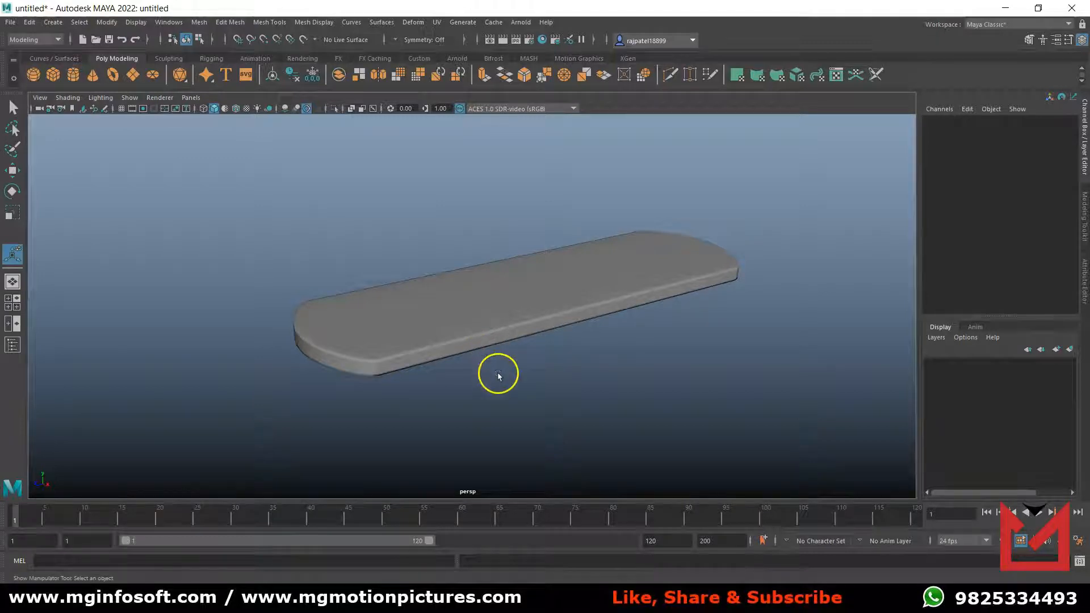
Create a polygon cube in the front view and set its width to 1.5.
key("space")
key("space")
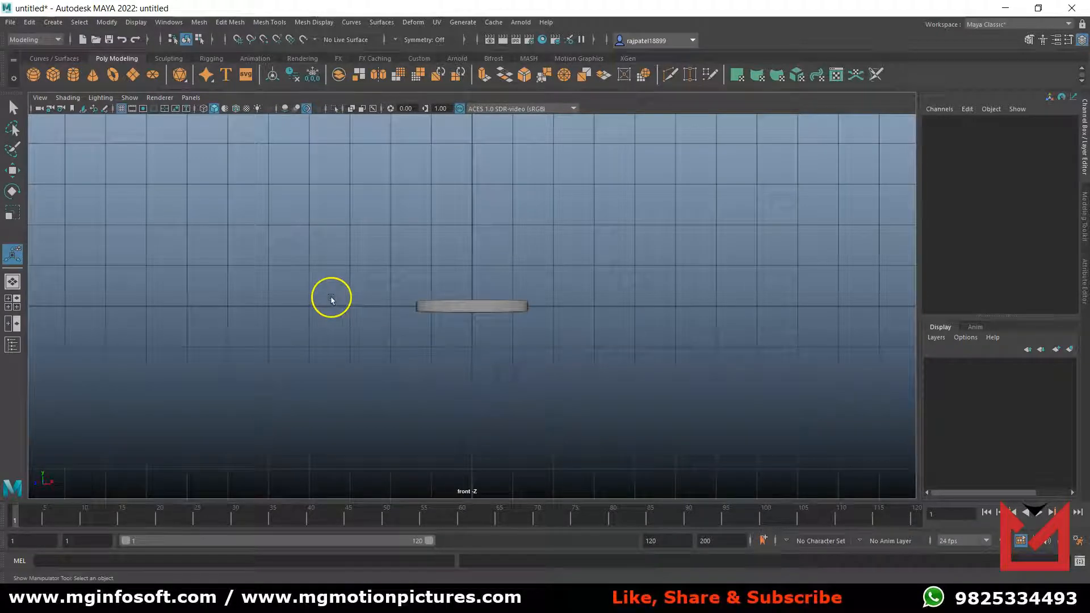
left_click(53, 75)
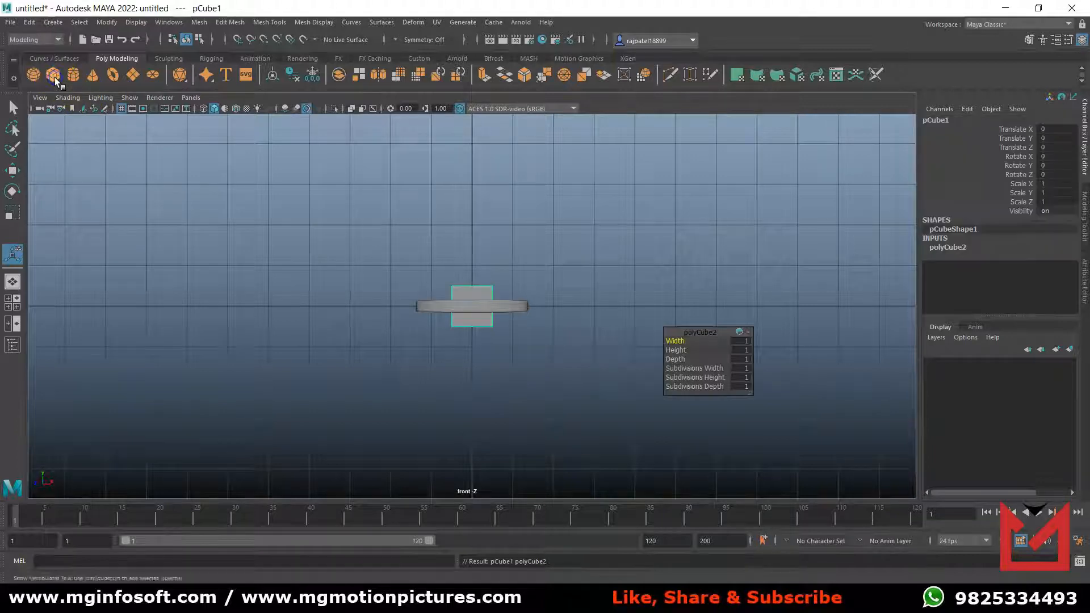
left_click(931, 249)
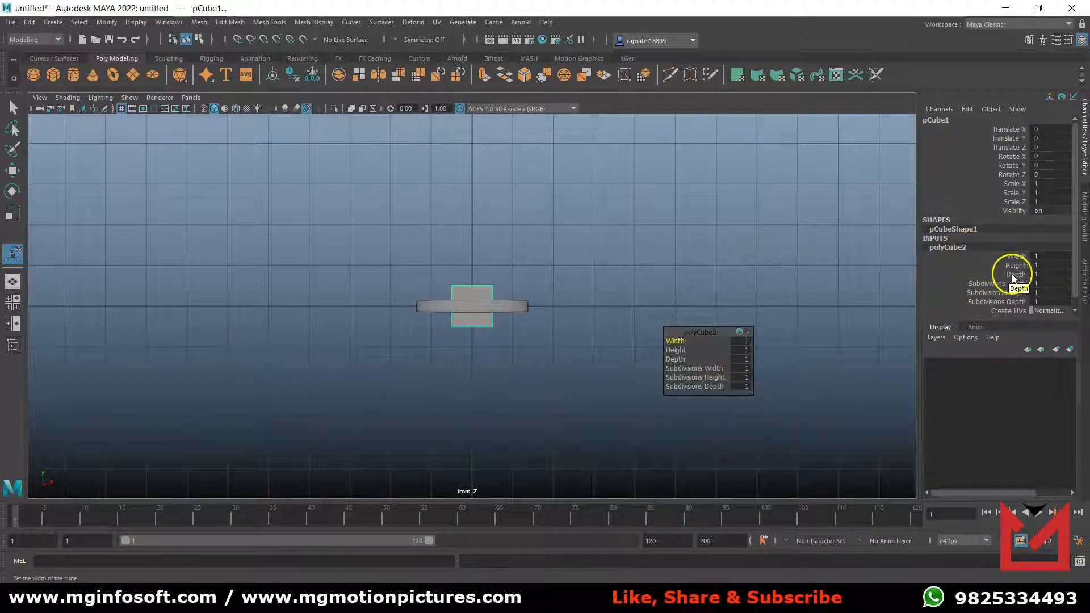
left_click(1013, 256)
middle_click_drag(799, 283, 803, 282)
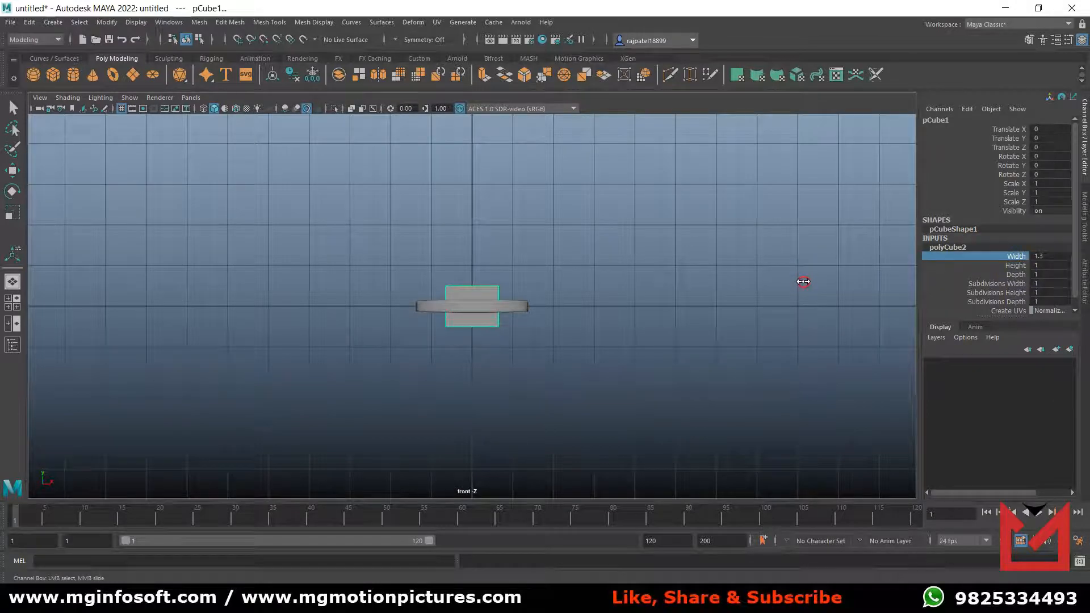
left_click(1059, 256)
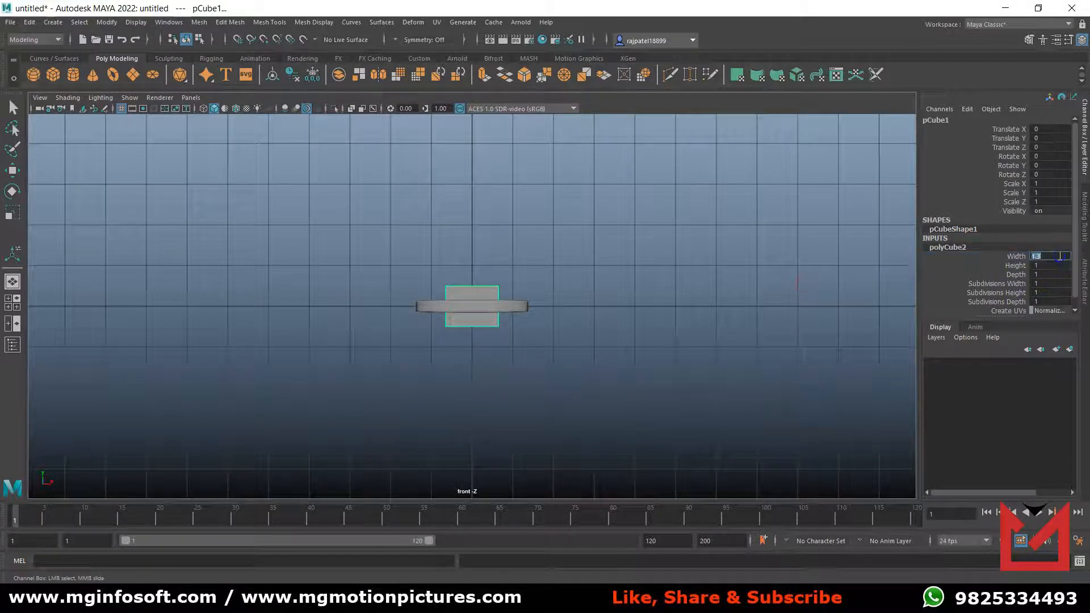
key("Return")
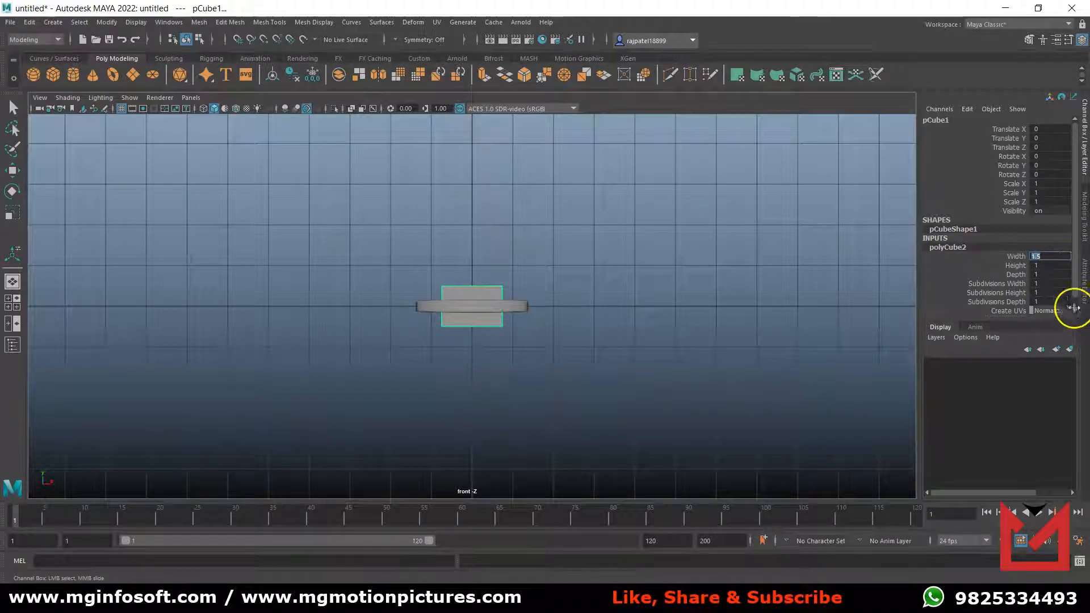
Set the new cube's height and depth to 0.5 each.
left_click(1016, 265)
middle_click_drag(774, 305, 774, 307)
double_click(1040, 266)
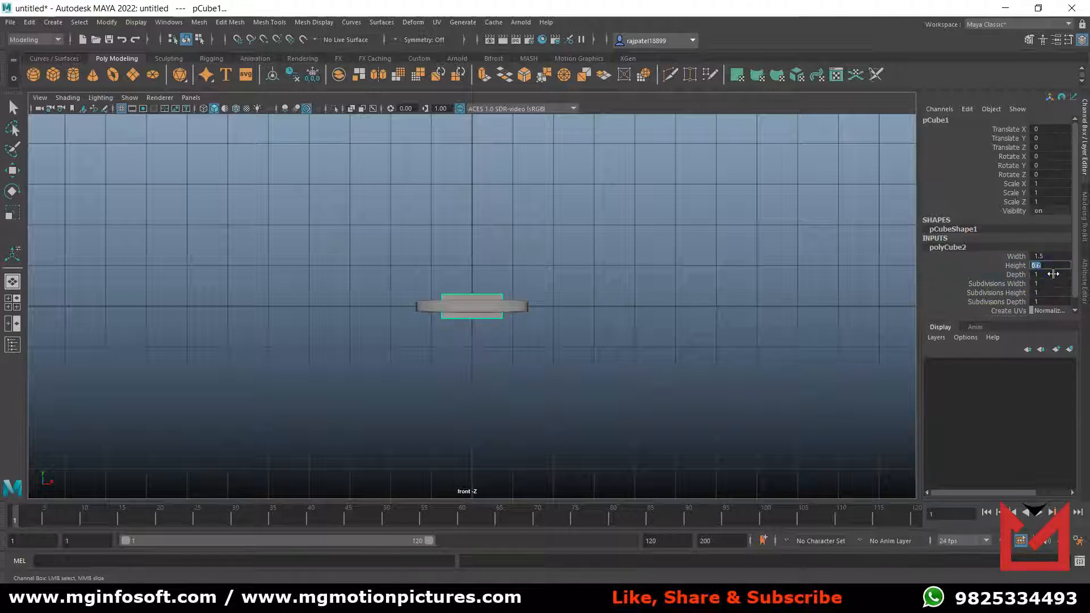
type("0.5")
key("Return")
left_click(1053, 274)
mouse_move(815, 292)
middle_mouse_down()
mouse_move(827, 294)
mouse_move(816, 296)
middle_mouse_up()
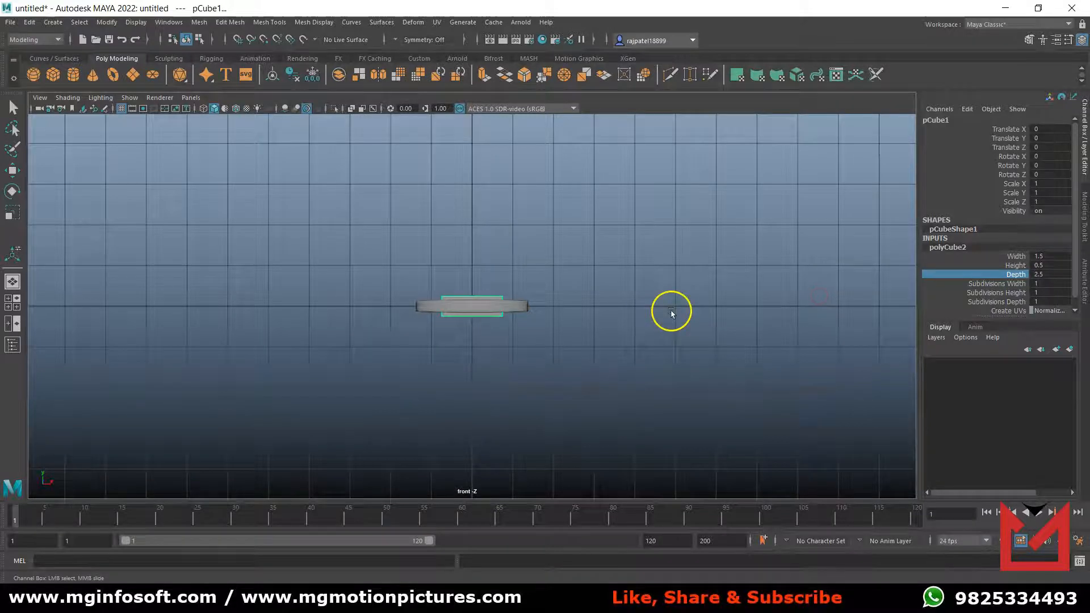
key("space")
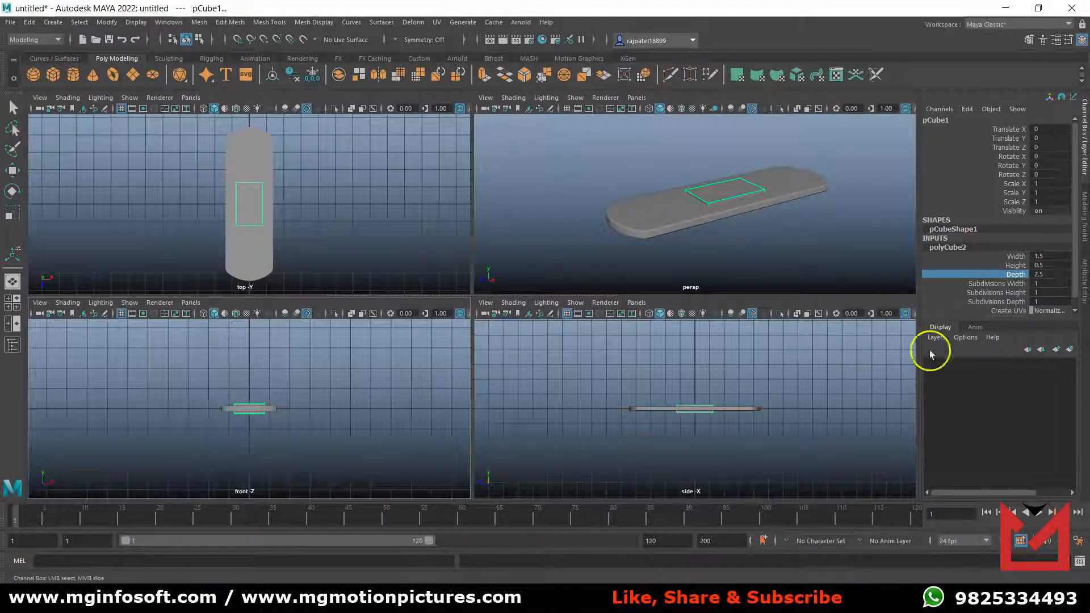
middle_click_drag(802, 271, 786, 262)
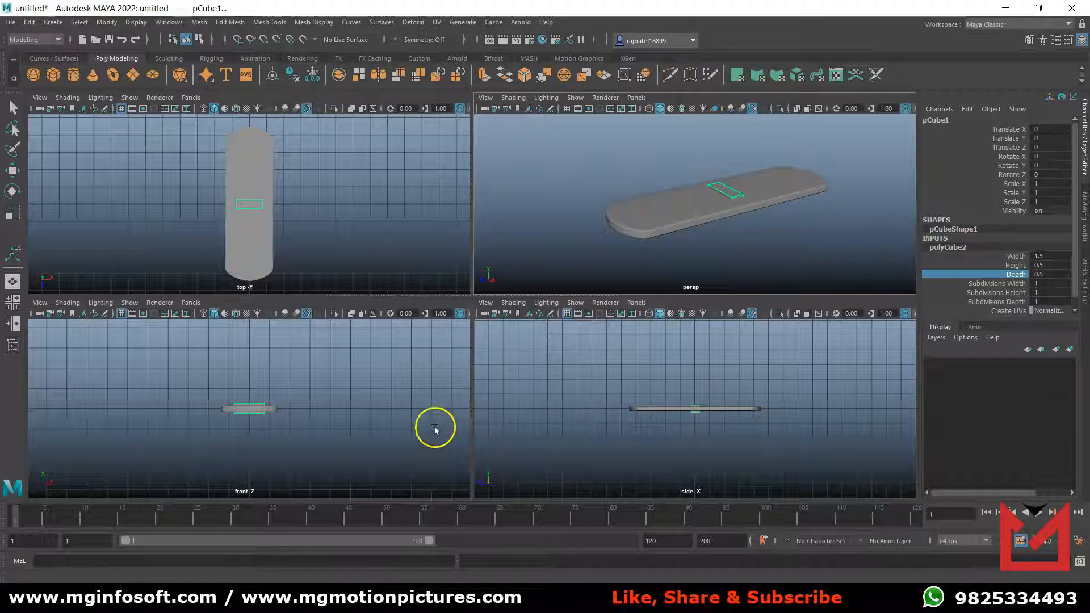
Divide the block into 5 subdivisions along its width.
left_click(326, 438)
key("space")
left_click(499, 319)
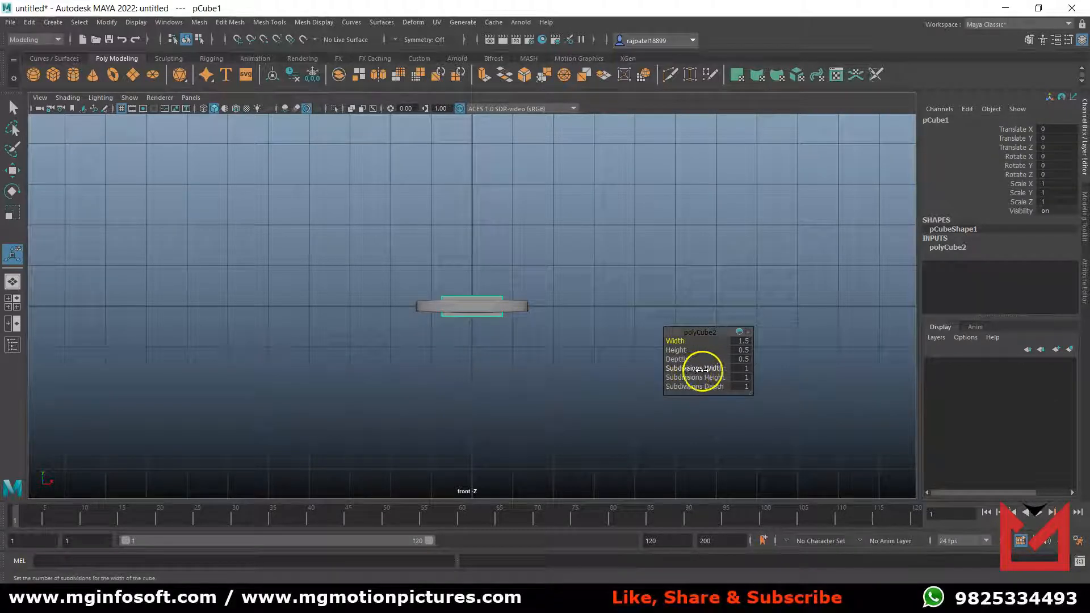
left_click_drag(698, 369, 600, 376)
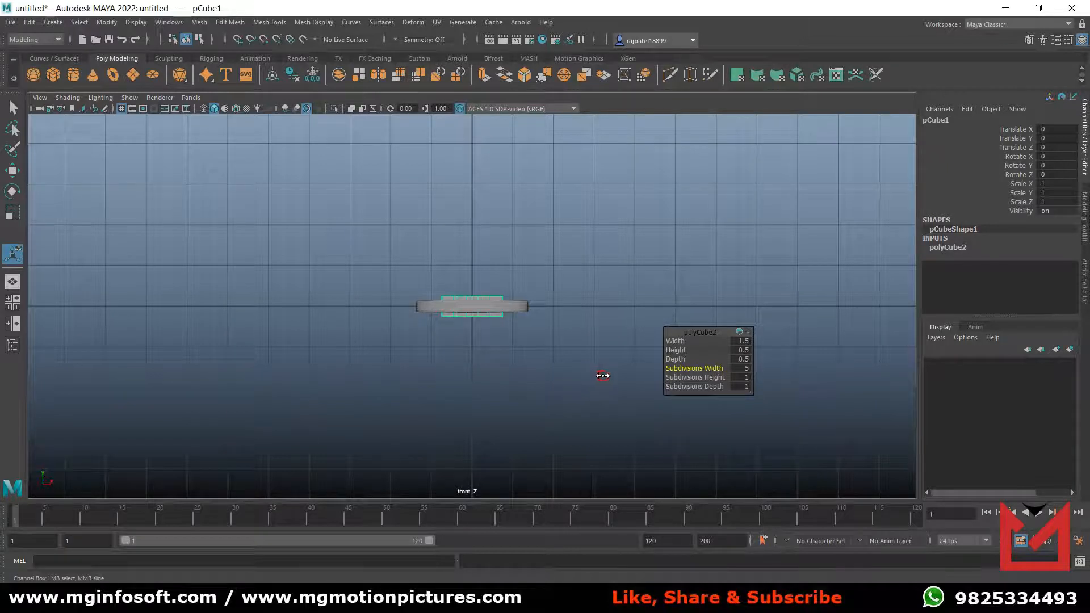
Move the block beside and below the Deck, to about X -2.34 and Y -0.85.
key("w")
left_click_drag(518, 306, 465, 314)
left_click_drag(379, 225, 380, 259)
scroll(397, 406, "up", 1)
scroll(397, 407, "up", 1)
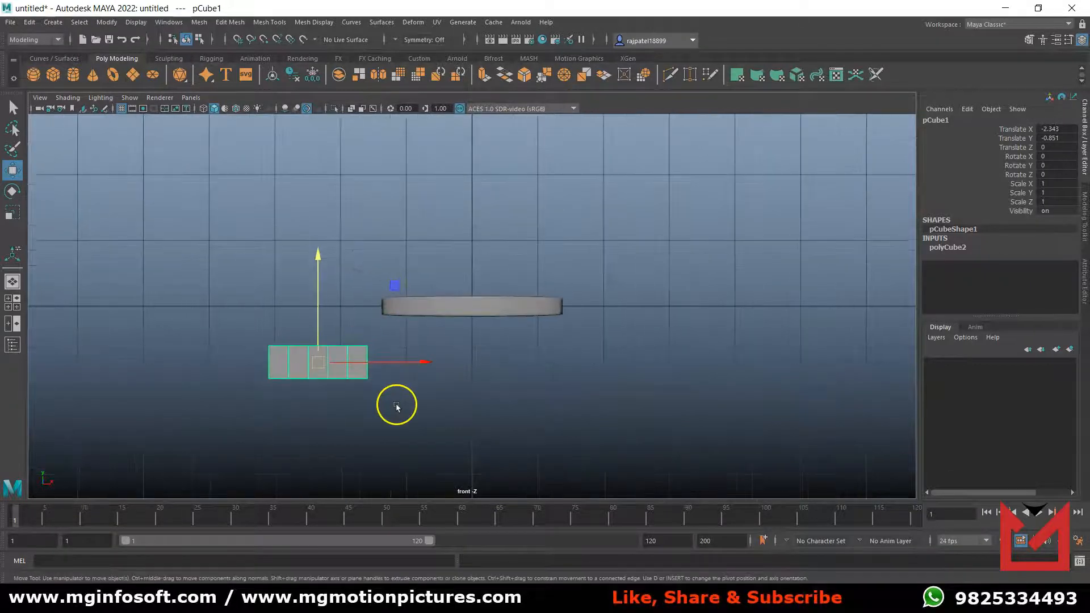
Raise the two middle vertex columns on the block's underside to about Y -0.83 in the front view, forming an arch.
middle_click_drag(397, 407, 506, 382, "alt")
scroll(506, 384, "up", 1)
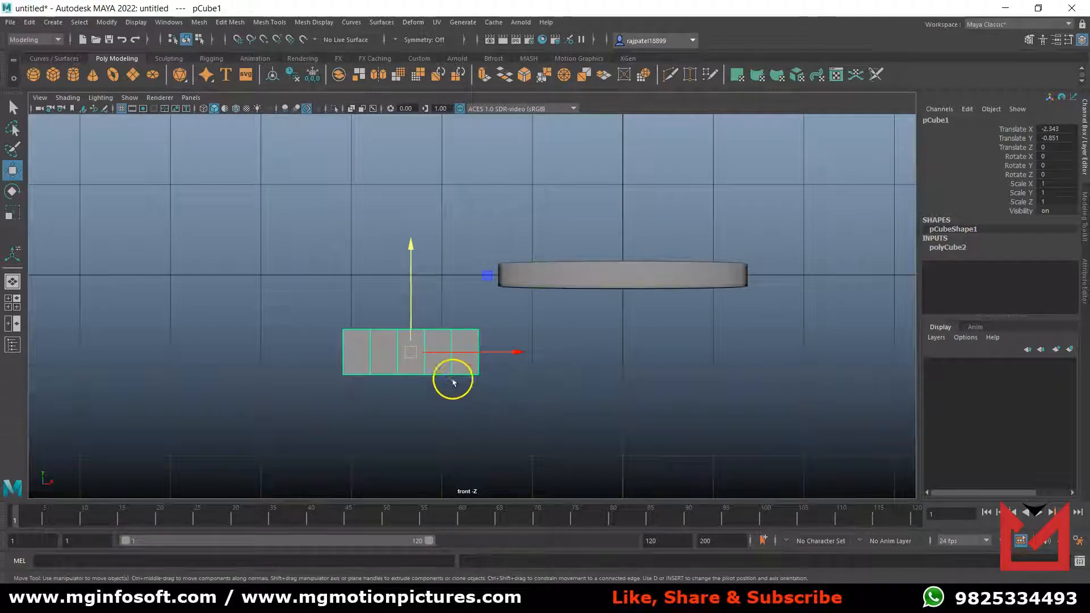
right_click_drag(446, 366, 399, 289)
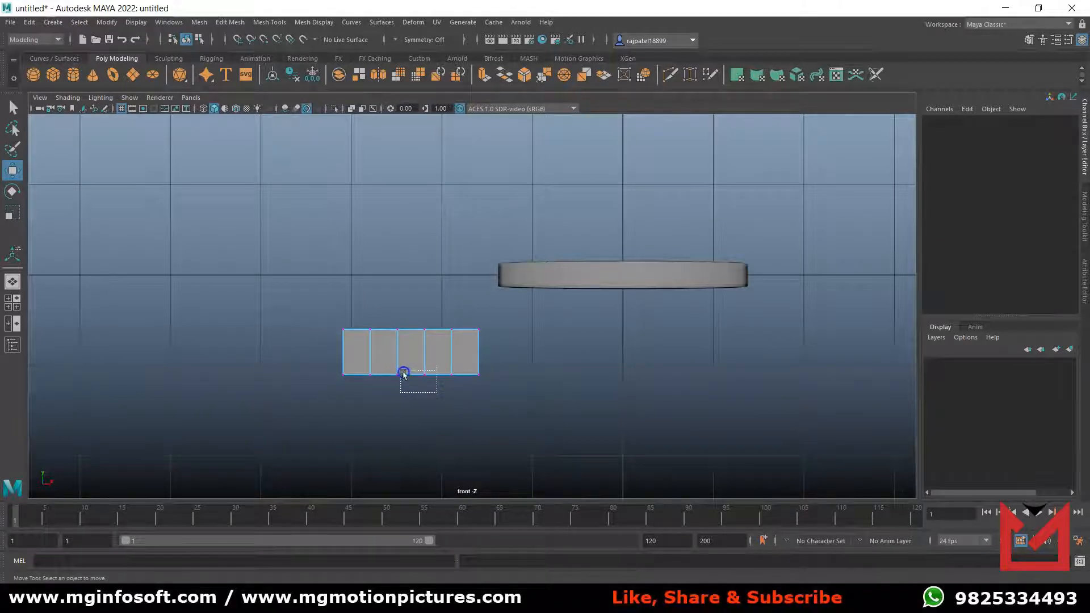
left_click_drag(389, 367, 391, 368)
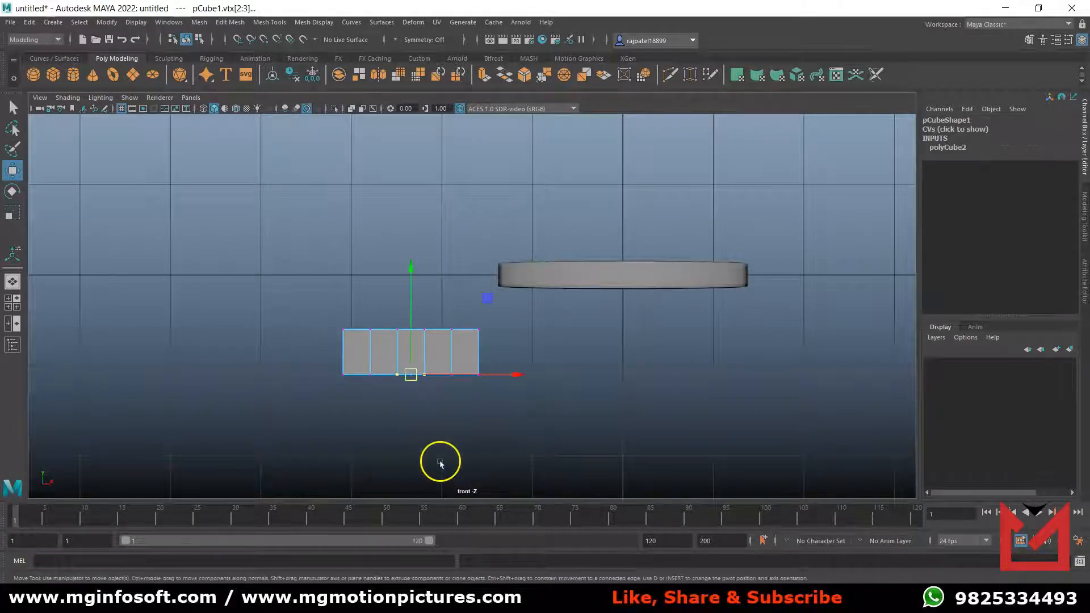
left_click_drag(414, 280, 407, 260)
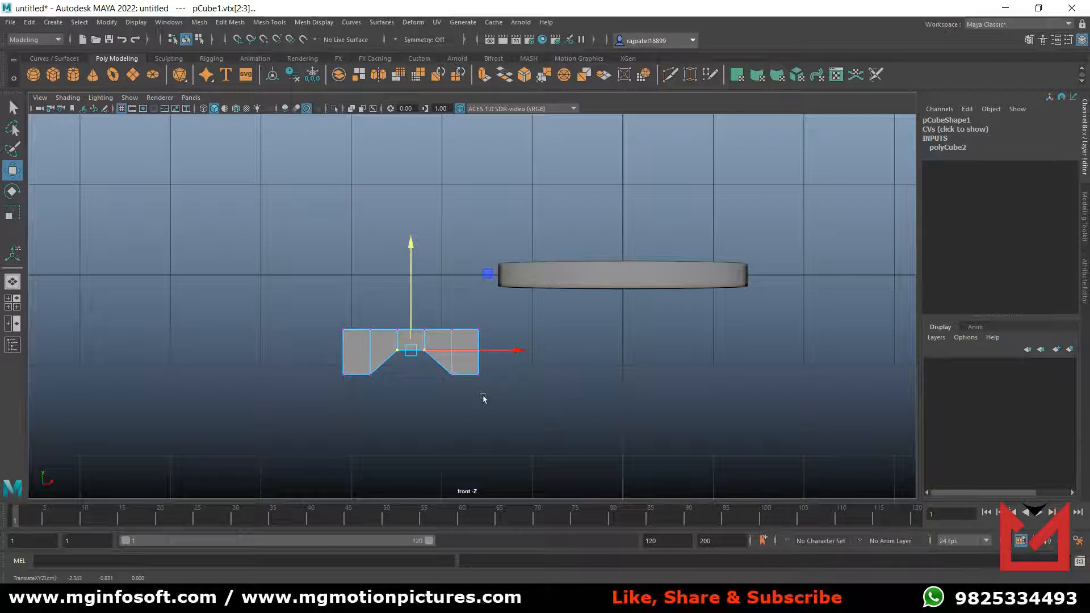
Scale the block's lower outer corner vertices slightly inward along X to taper both ends, and return to object mode.
left_click(495, 375)
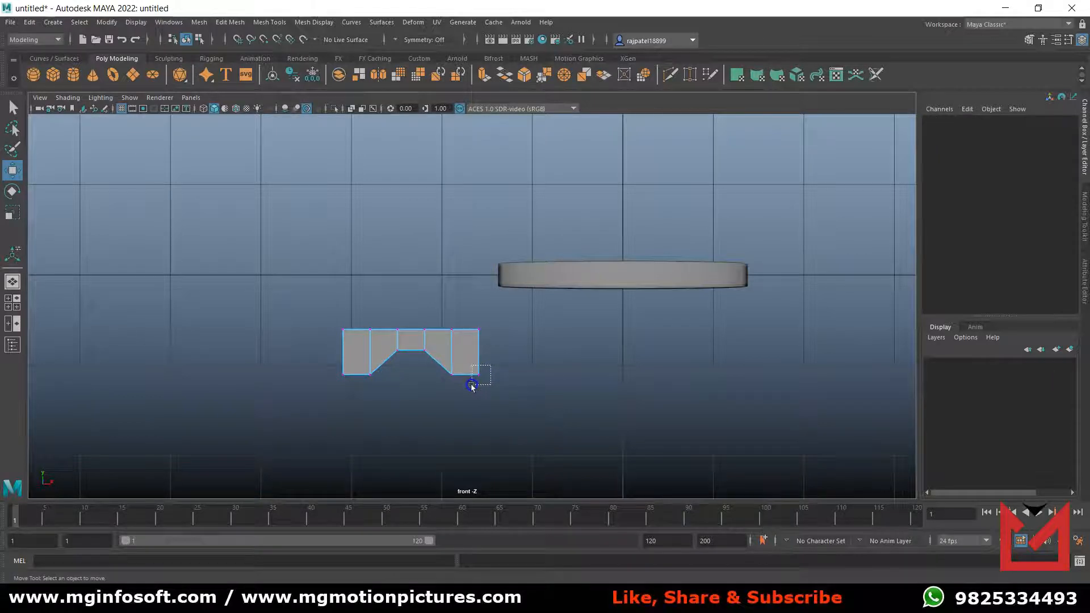
left_click_drag(472, 386, 471, 387)
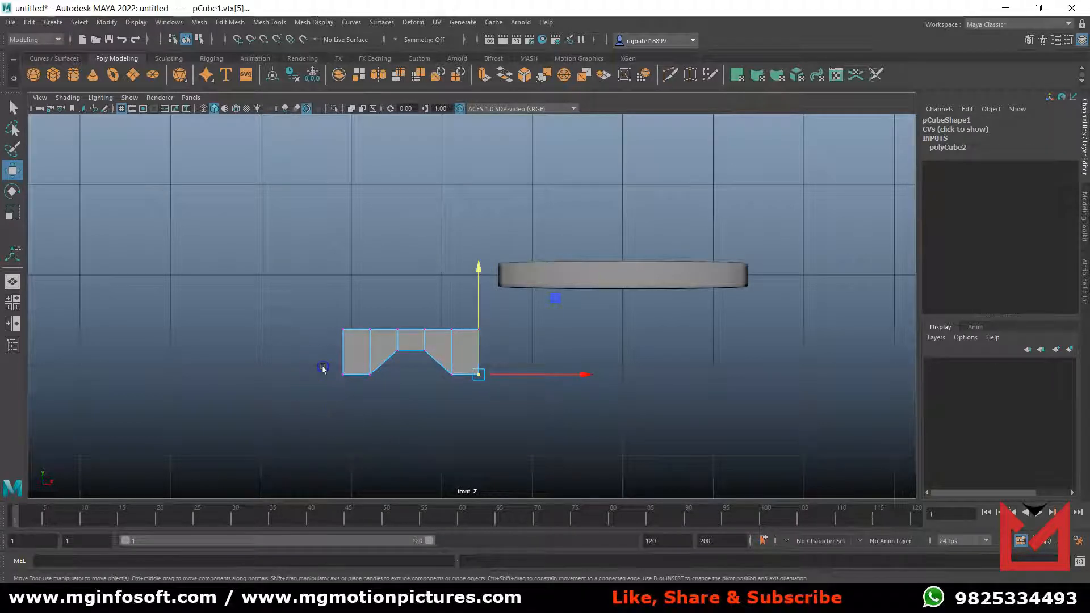
left_click_drag(344, 378, 351, 382)
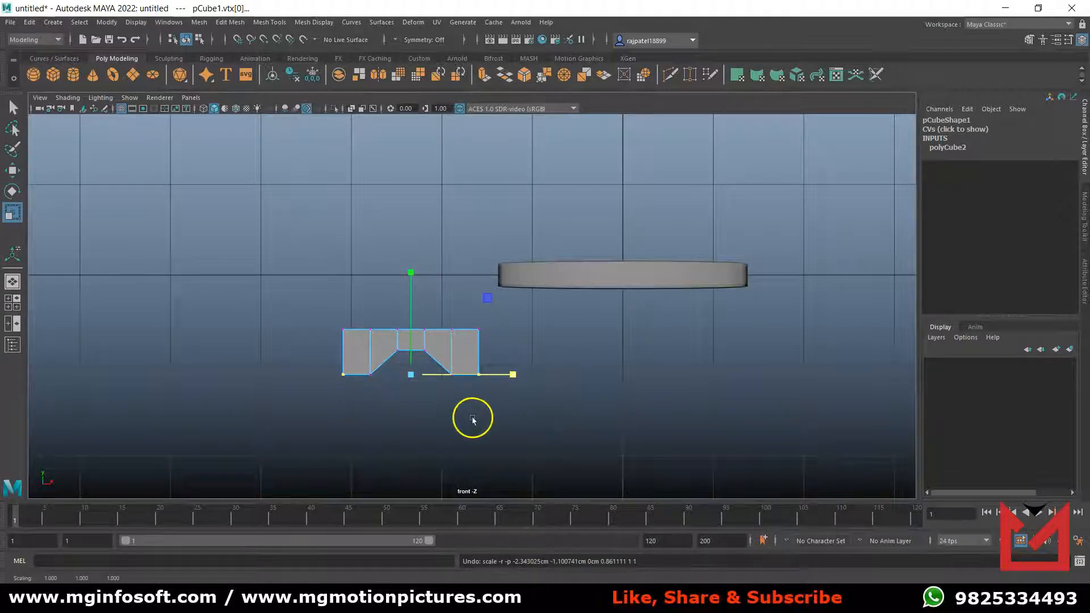
left_click_drag(513, 375, 515, 377)
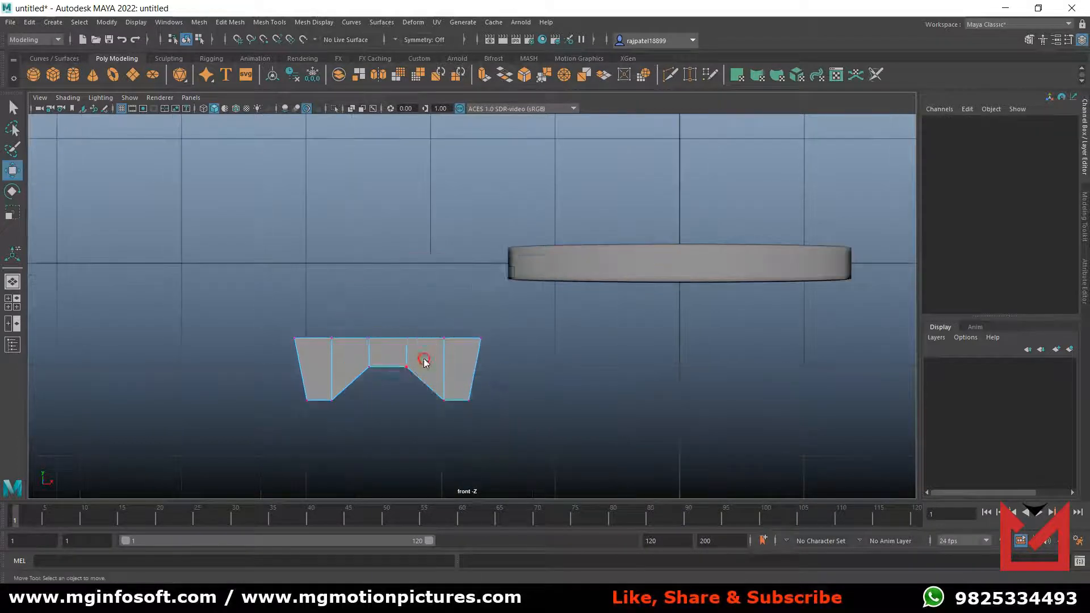
right_click_drag(424, 360, 478, 284)
Move the block along Z to about 4.65, out past the end of the Deck.
key("space")
key("space")
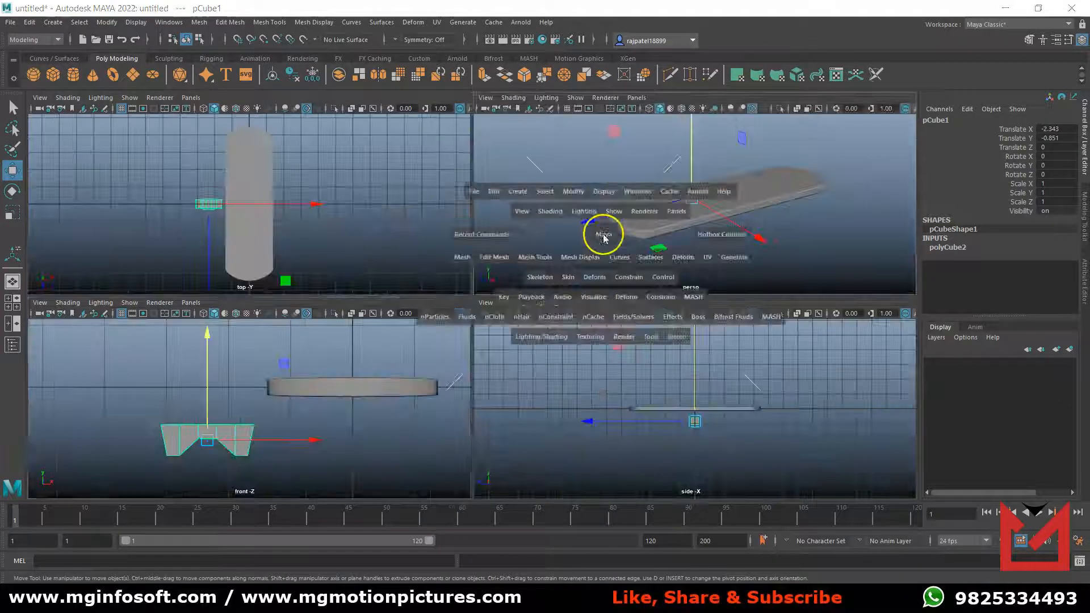
left_click_drag(377, 313, 136, 377)
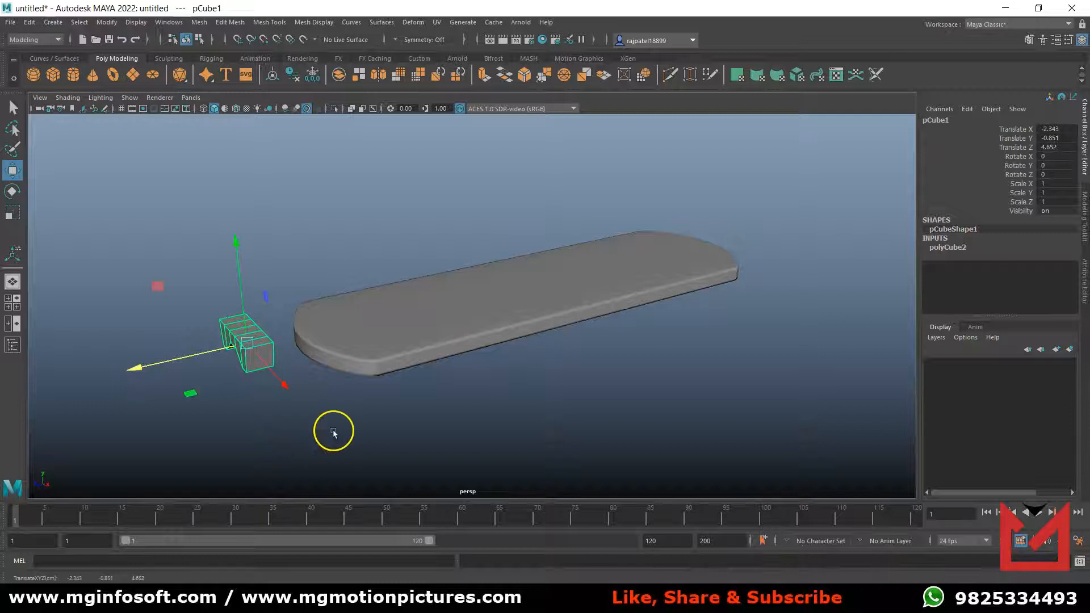
Narrow the block by moving the vertices on its side facing away from the Deck to about Z 4.75, and return to object mode.
key("space")
scroll(628, 437, "up", 5)
middle_click_drag(665, 425, 804, 364, "alt")
scroll(642, 419, "up", 1)
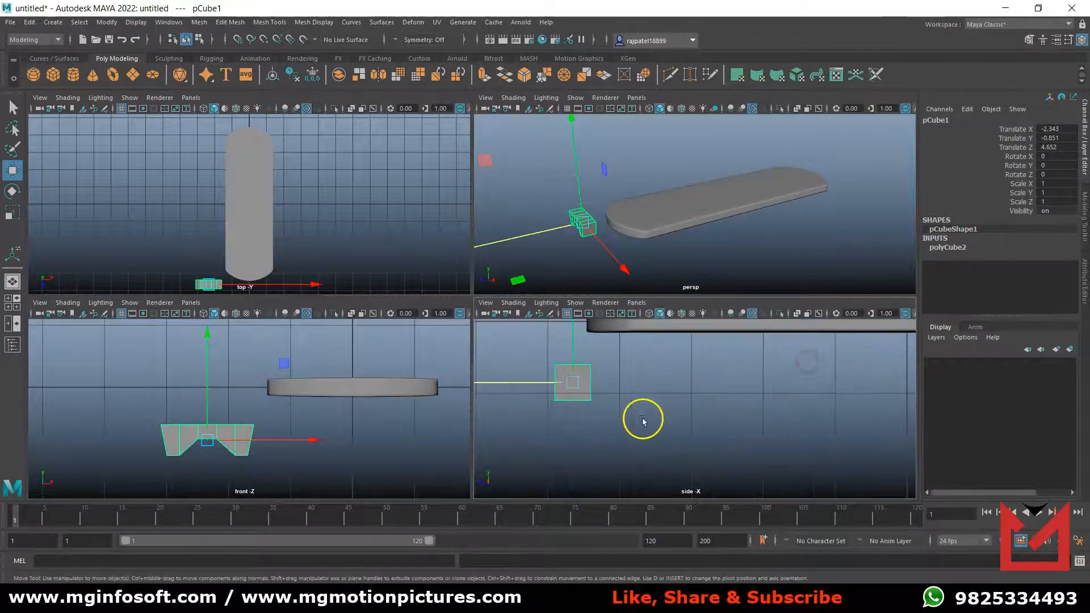
right_click(575, 392)
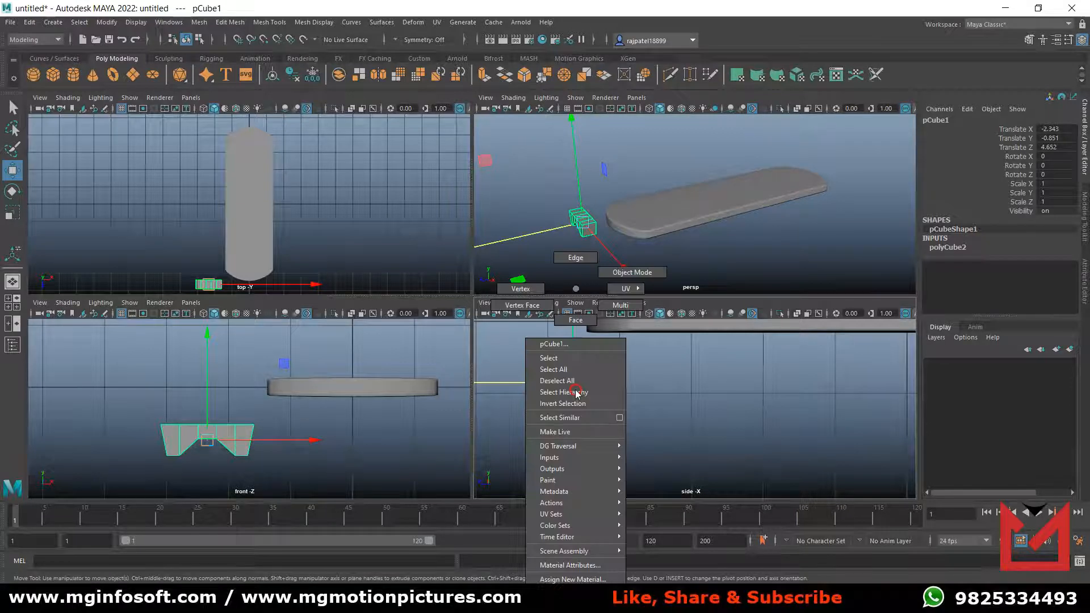
left_click(544, 314)
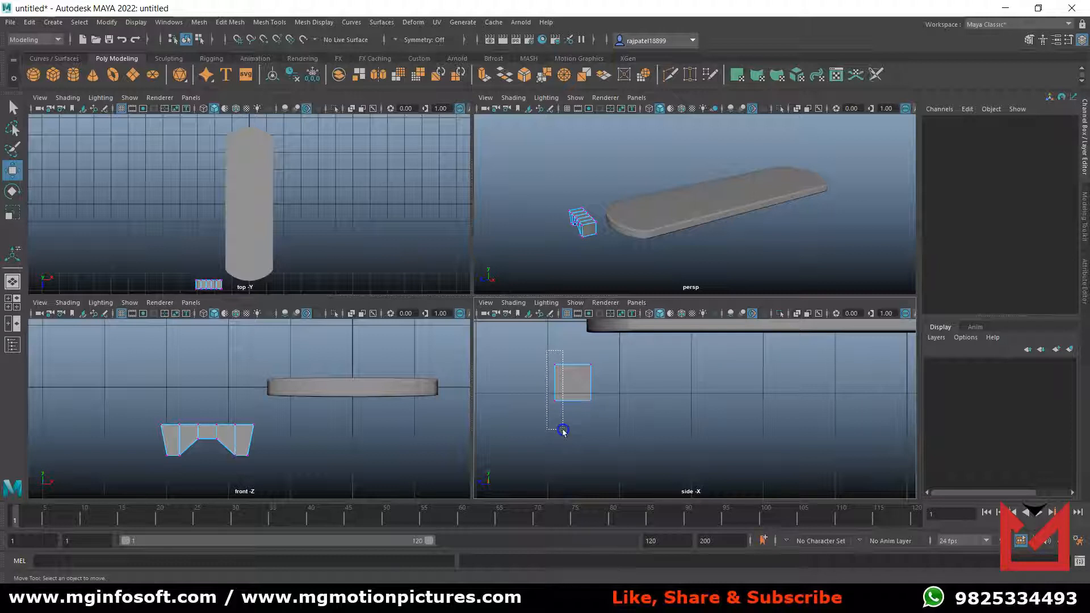
left_click_drag(562, 431, 564, 431)
left_click_drag(502, 384, 509, 386)
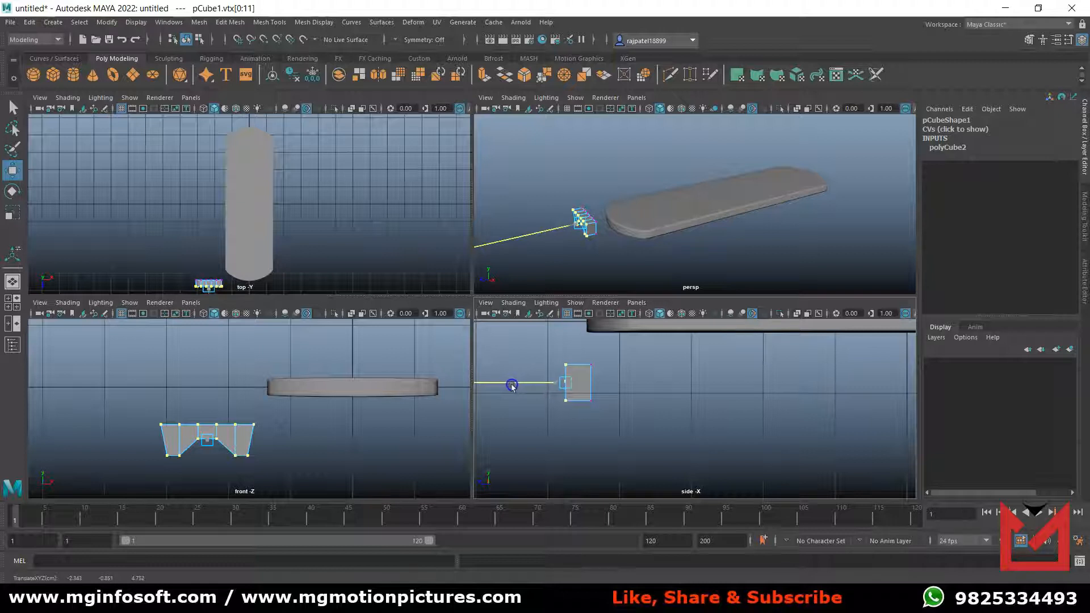
left_click_drag(512, 385, 512, 385)
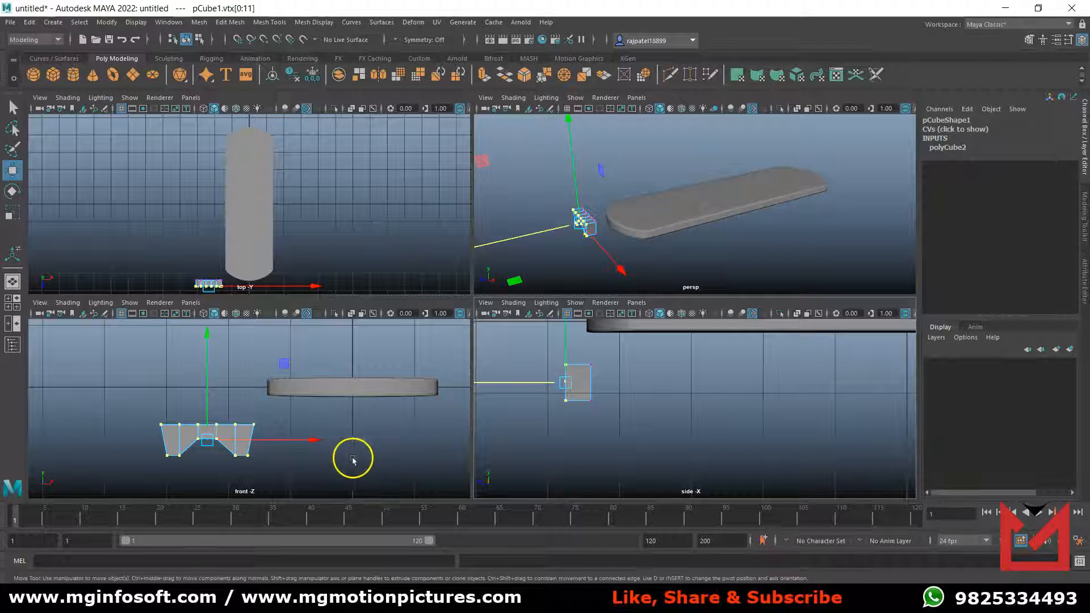
left_click(359, 463)
key("space")
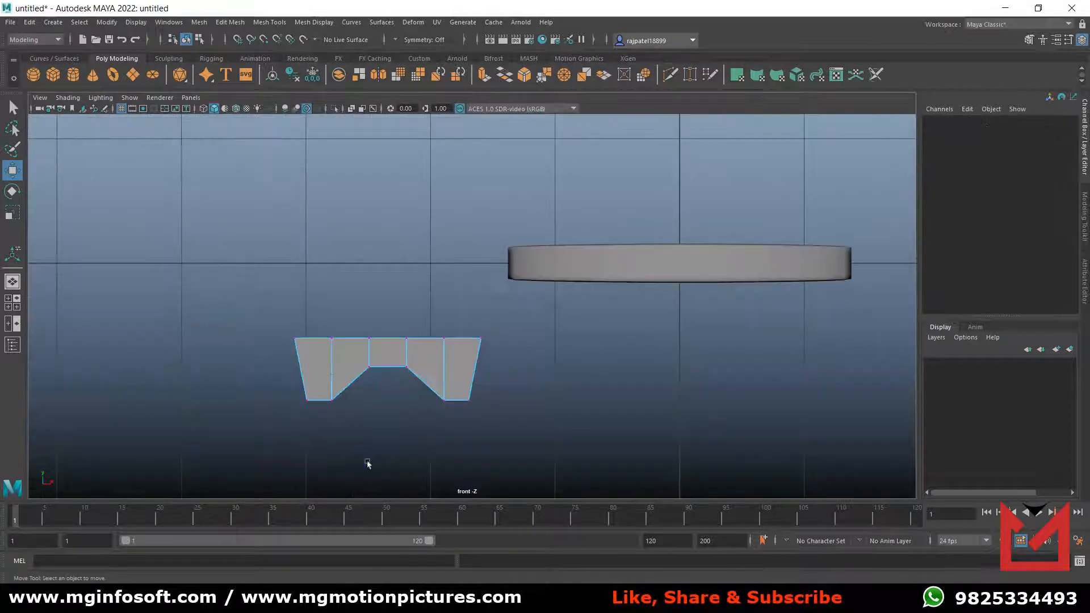
right_click(407, 349)
right_click_drag(407, 350, 464, 272)
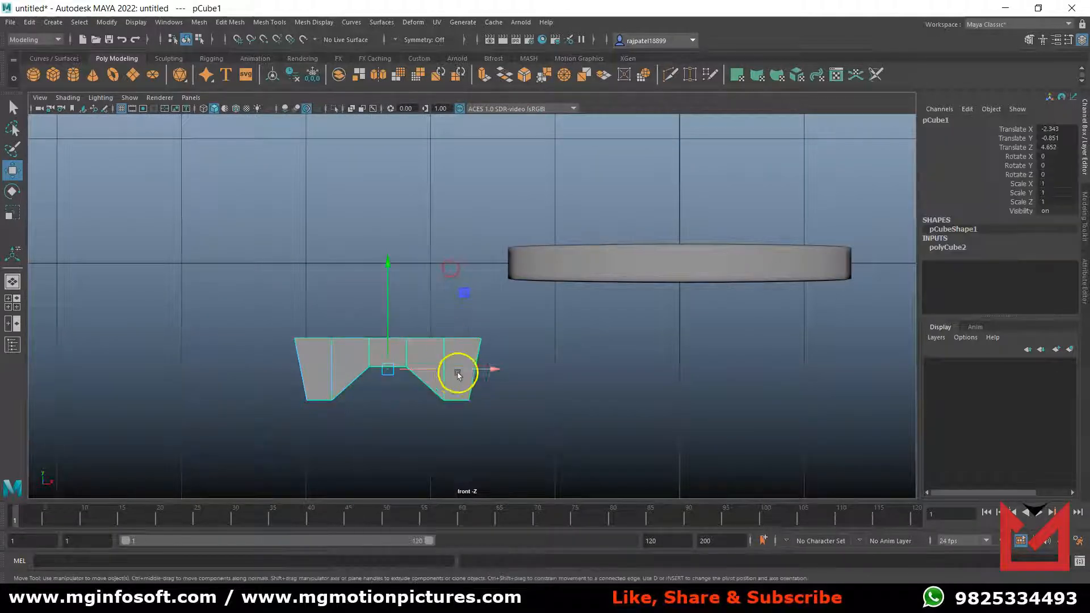
Preview the block with smoothing in the perspective and front views, and switch it back to the unsmoothed display.
scroll(429, 441, "up", 1)
key("space")
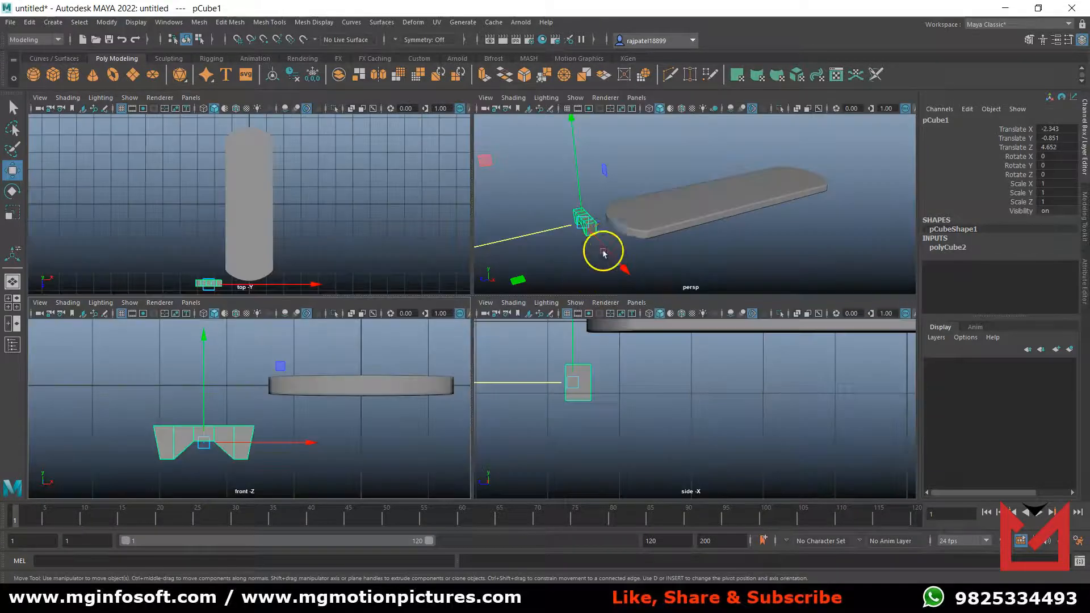
key("space")
scroll(408, 401, "down", 2)
middle_click_drag(408, 401, 570, 376, "alt")
key("3")
left_click_drag(414, 407, 440, 412, "alt")
scroll(441, 412, "up", 5)
scroll(442, 412, "down", 4)
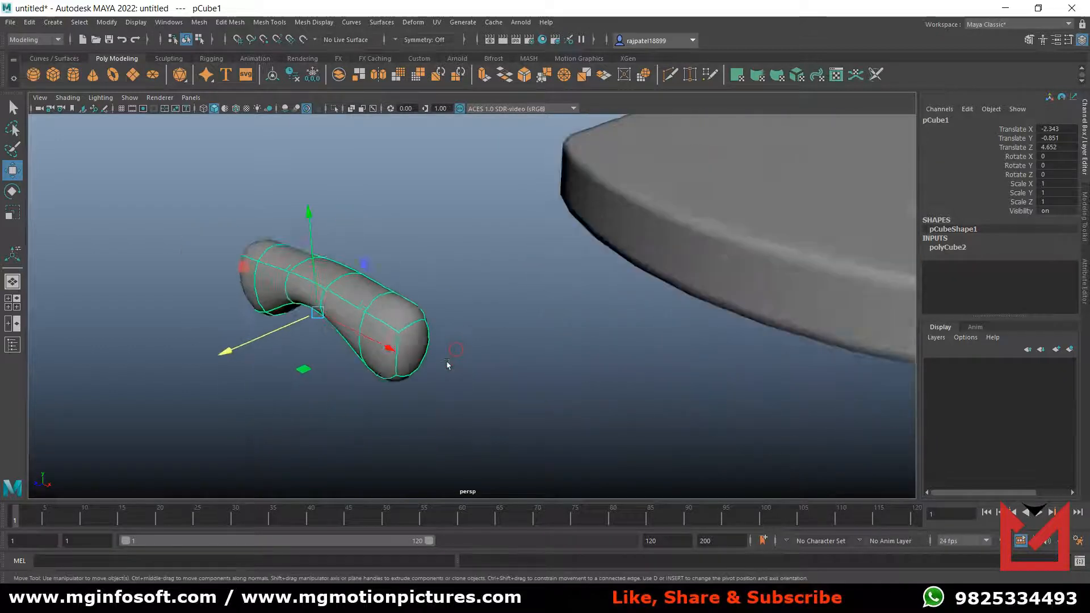
key("space")
key("space")
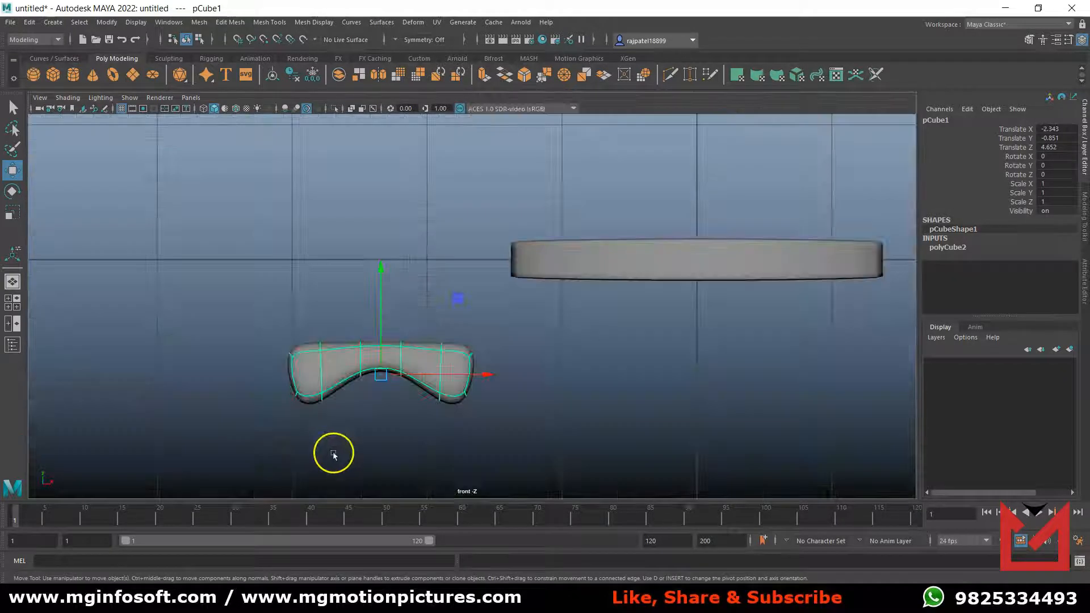
key("1")
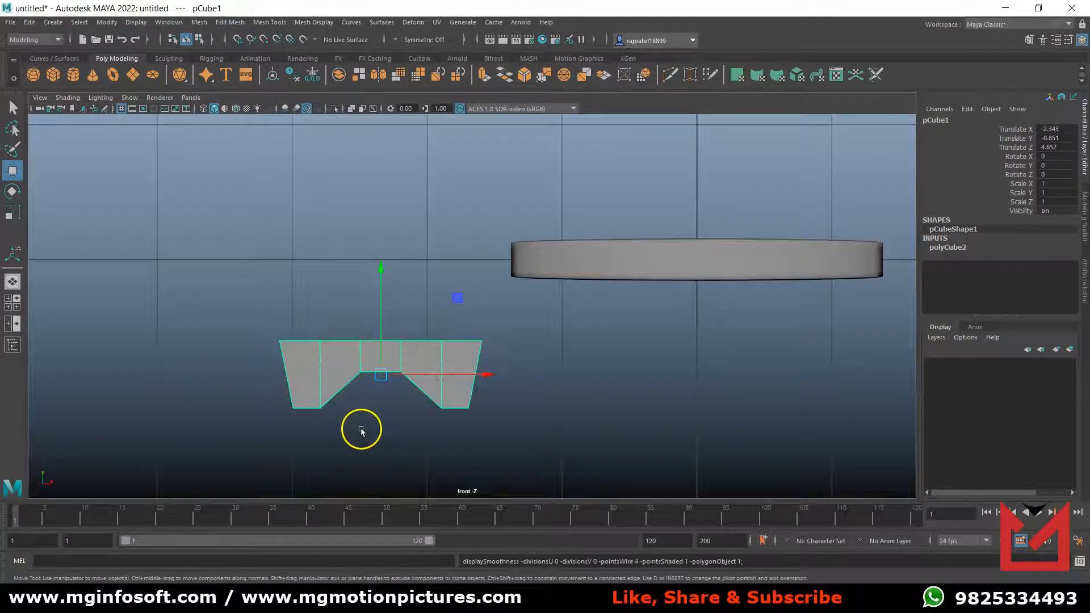
Insert 14 evenly spaced edge loops across the block's height using Insert Edge Loop with multiple edge loops enabled.
left_click(270, 22)
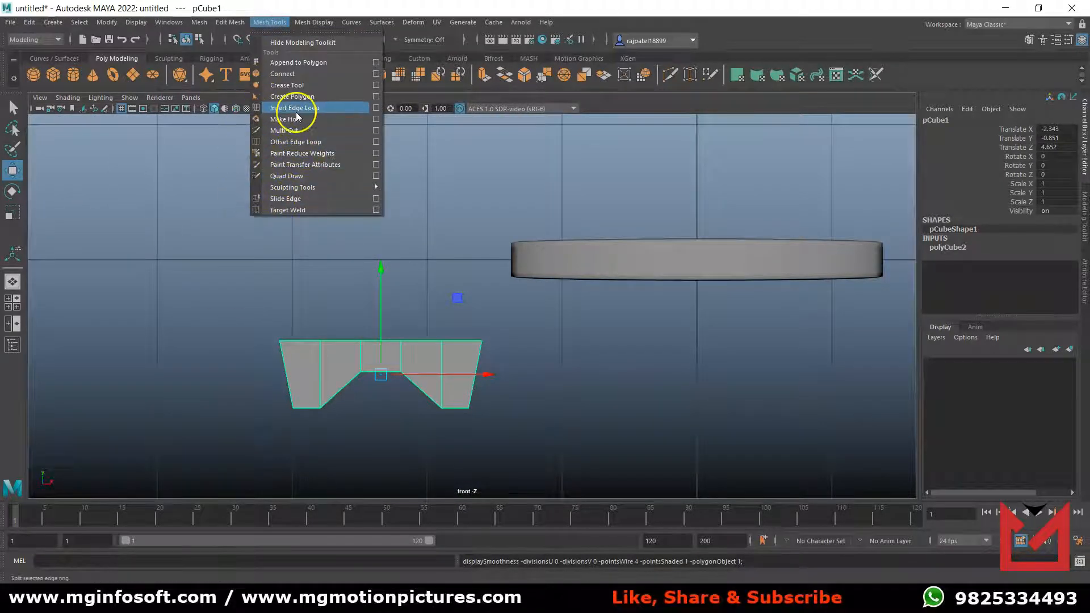
left_click(376, 109)
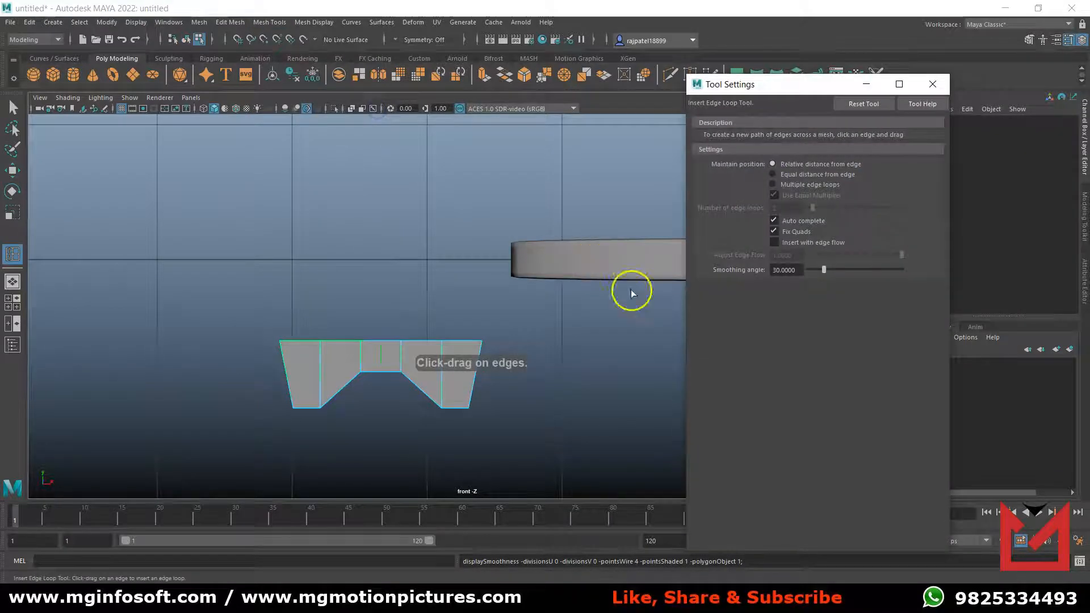
left_click(772, 185)
left_click_drag(812, 208, 827, 210)
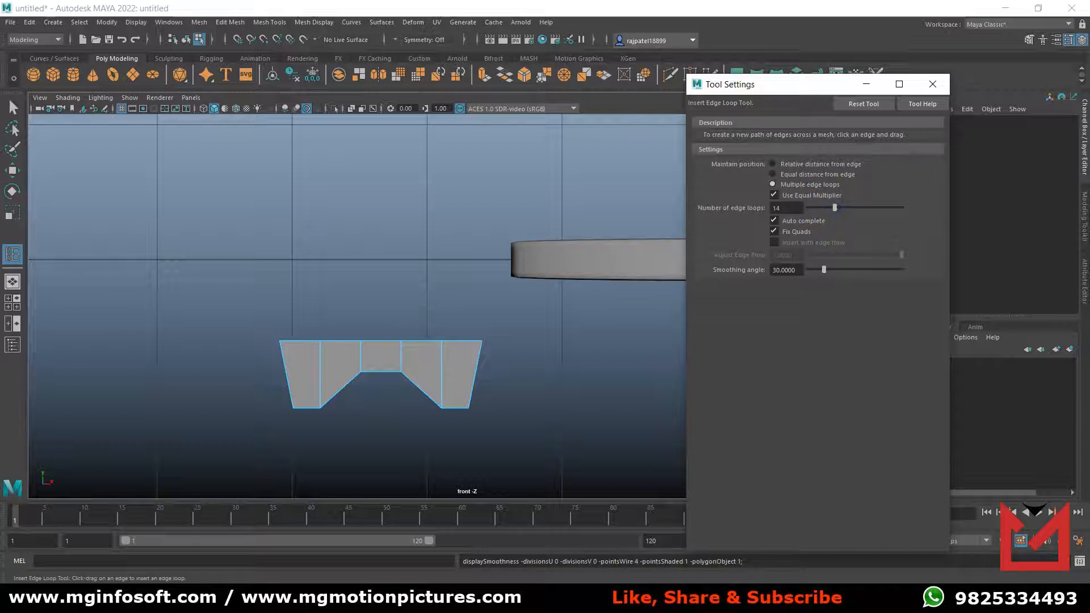
left_click(286, 378)
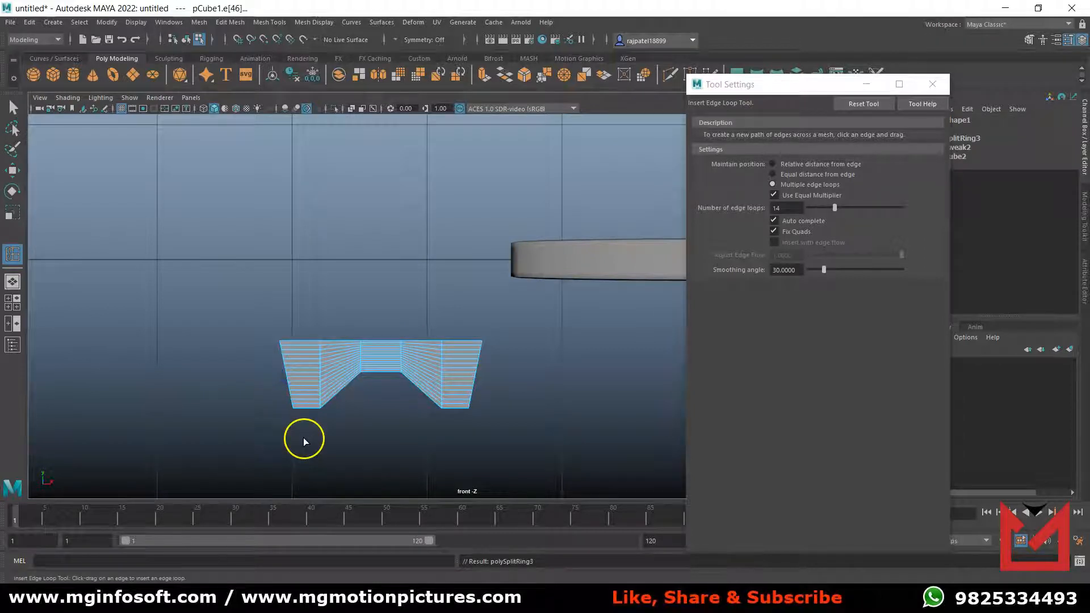
Delete the inserted horizontal edge loops except the outermost ones along the block's upper and lower edges, and close the tool settings.
key("q")
scroll(319, 405, "up", 4)
middle_click_drag(322, 411, 415, 282, "alt")
scroll(407, 322, "up", 2)
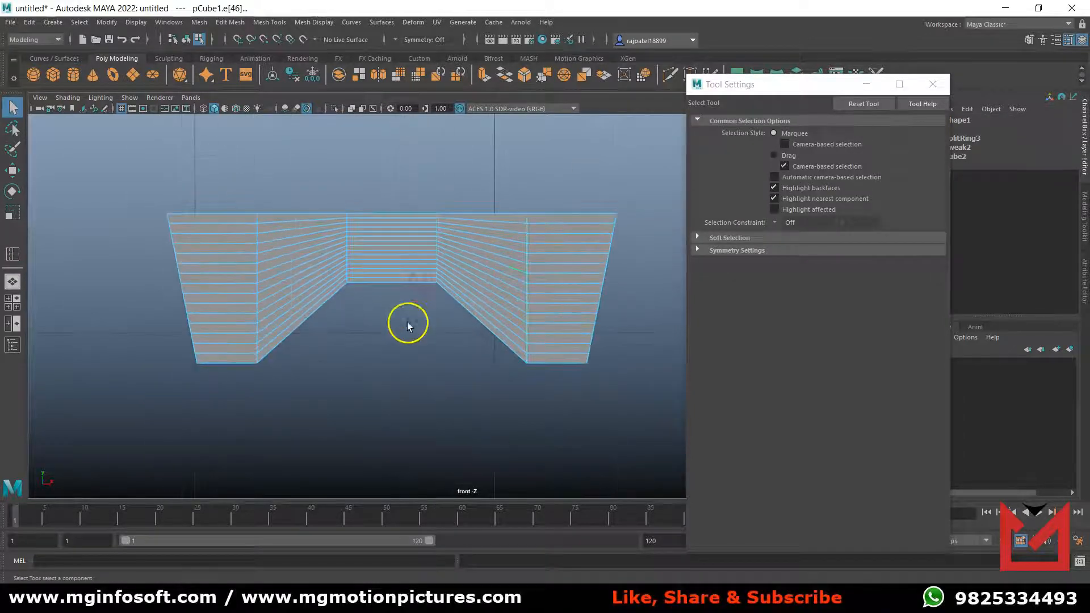
right_click_drag(469, 255, 469, 225)
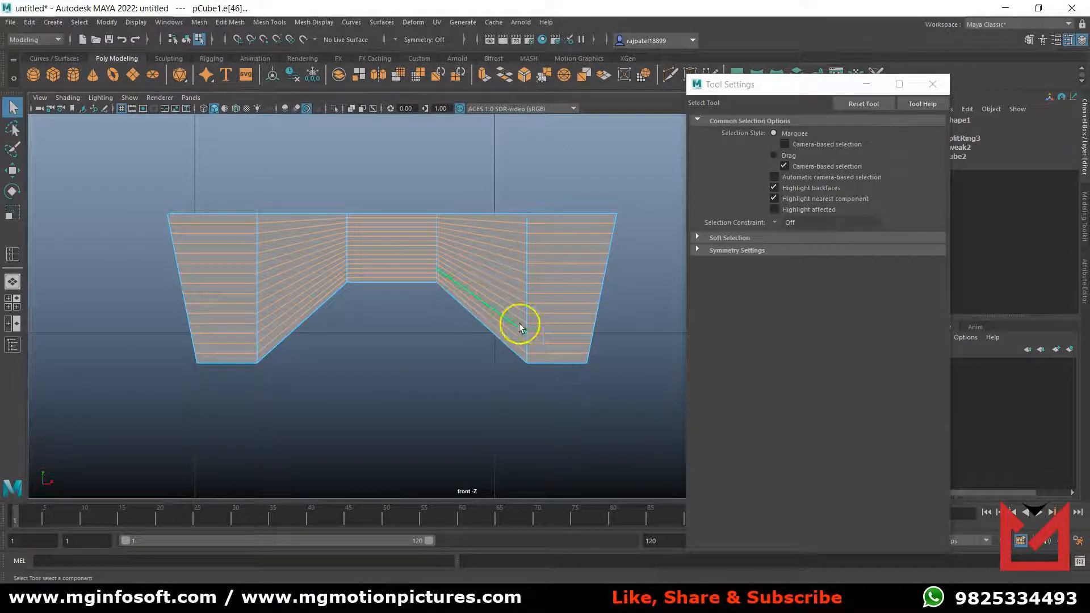
left_click(577, 224, "shift")
double_click(565, 355, "ctrl")
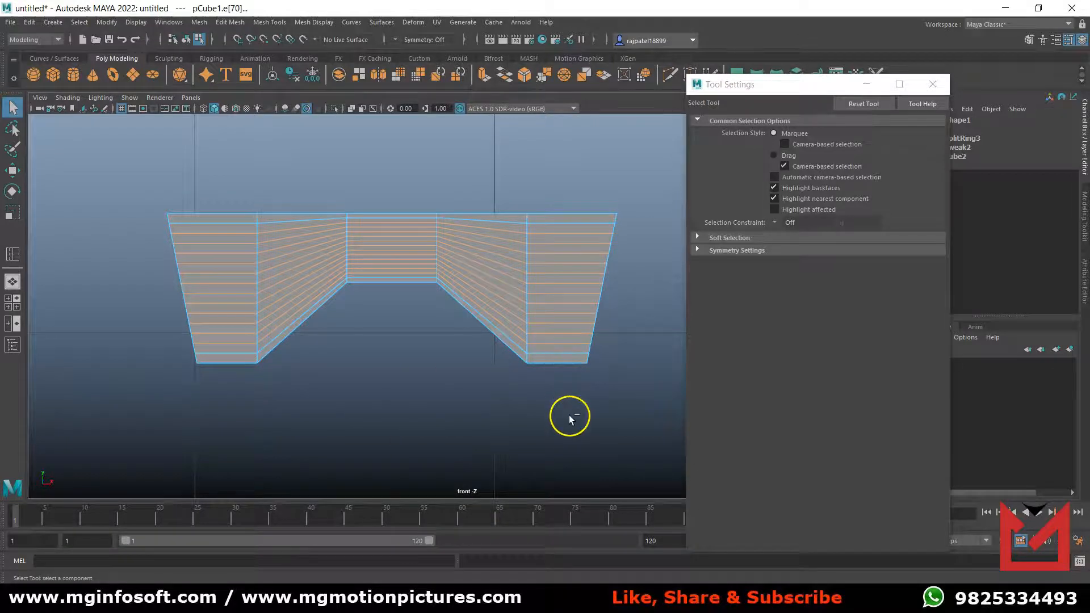
key("ctrl+BackSpace")
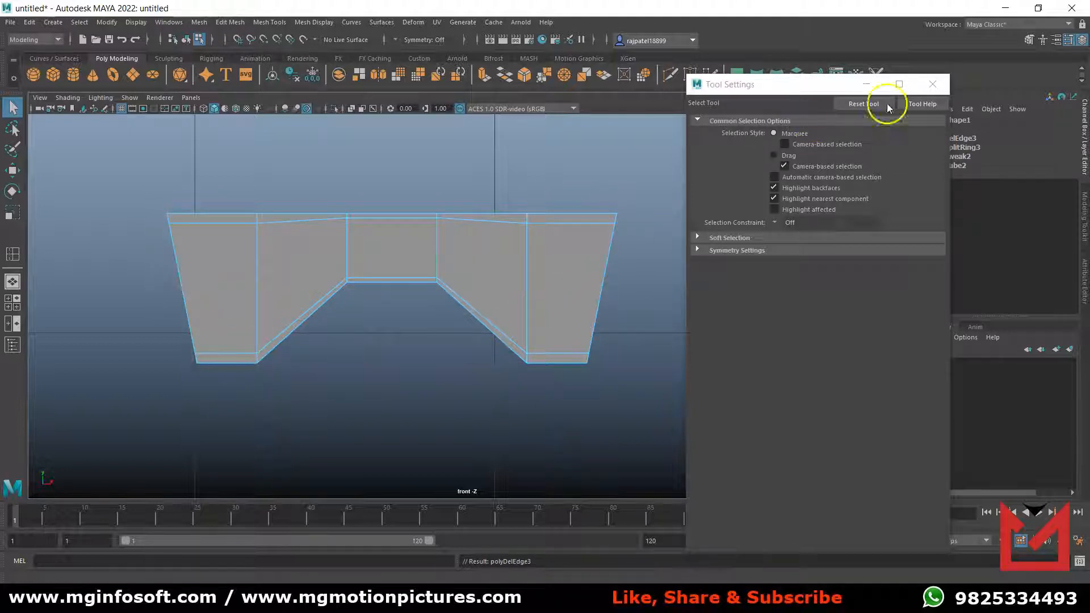
left_click(932, 84)
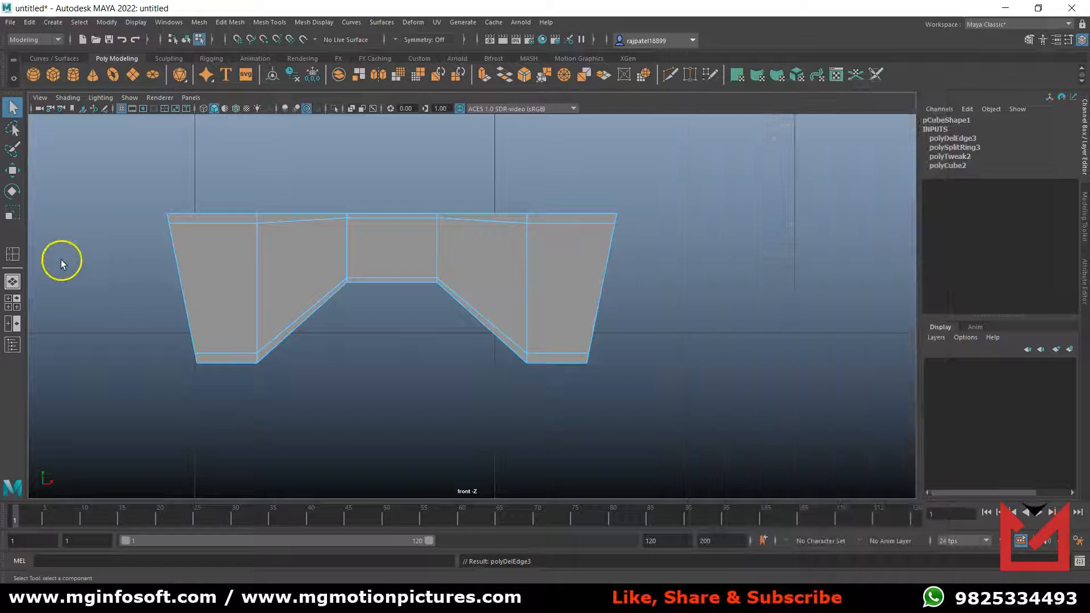
Insert 10 vertical edge loops in the block's left end segment and delete all but the one nearest its outer edge.
double_click(13, 255)
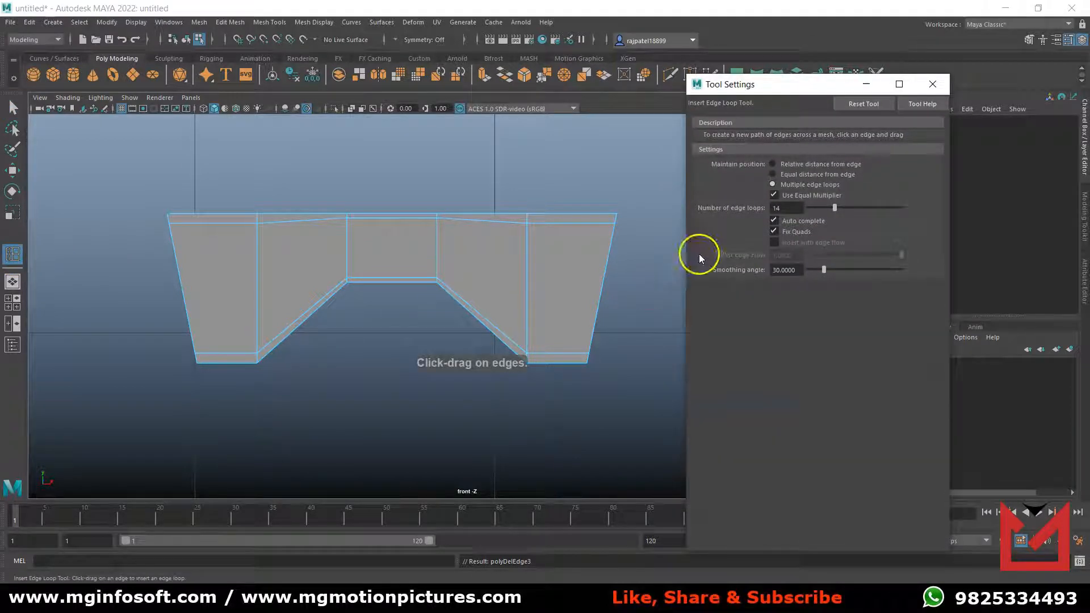
left_click_drag(833, 209, 830, 211)
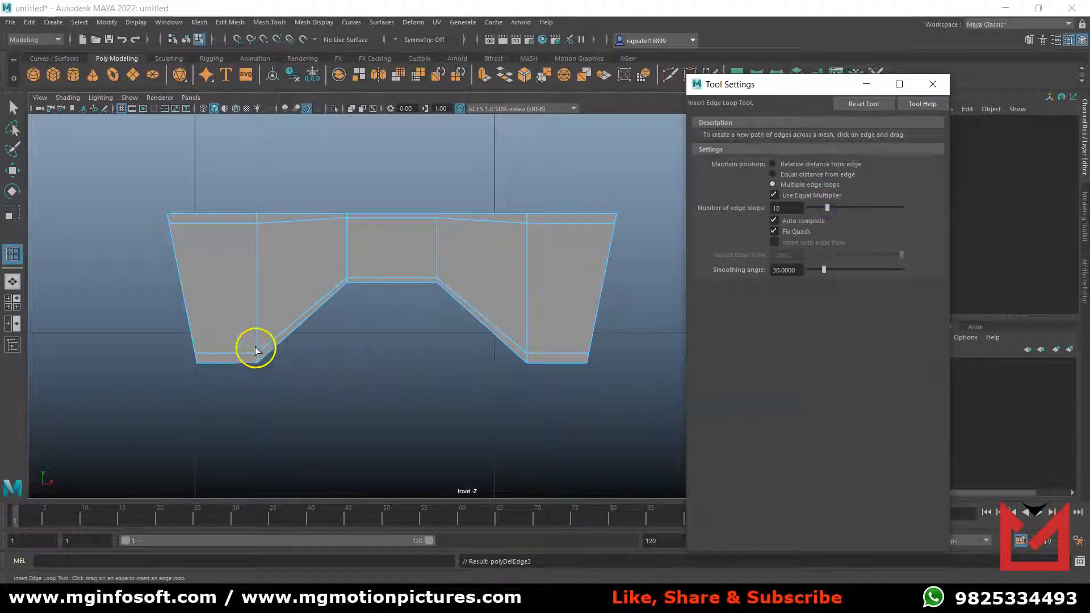
left_click(186, 216)
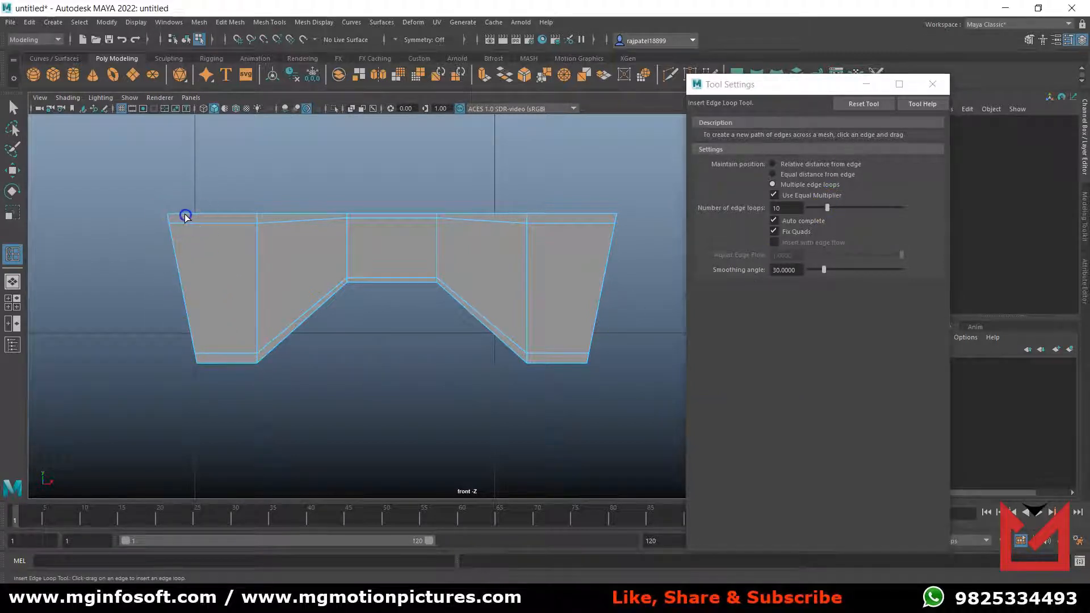
key("q")
left_click(195, 326)
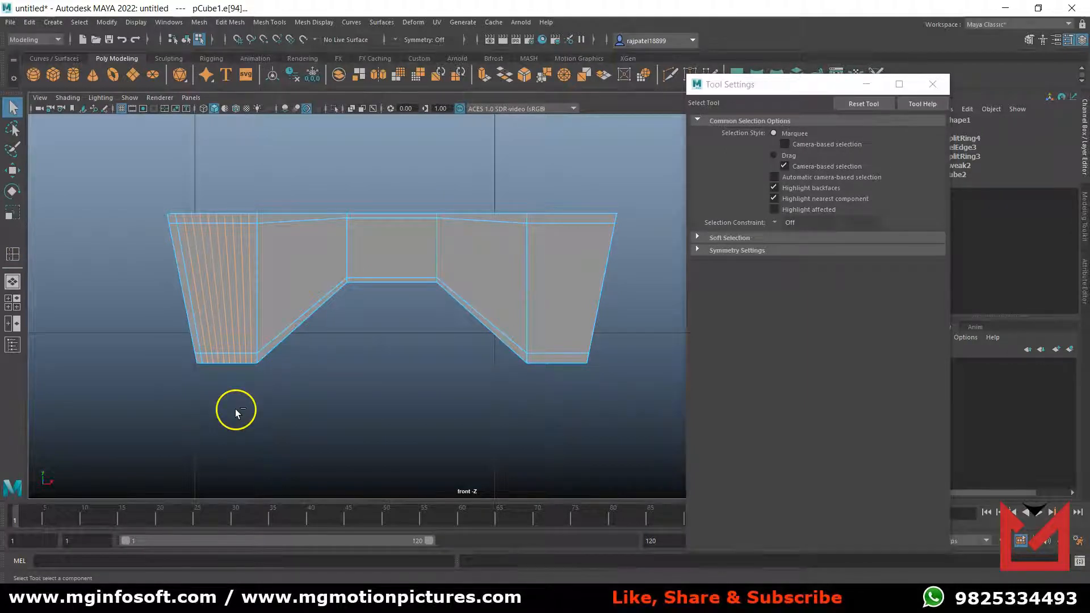
key("Delete")
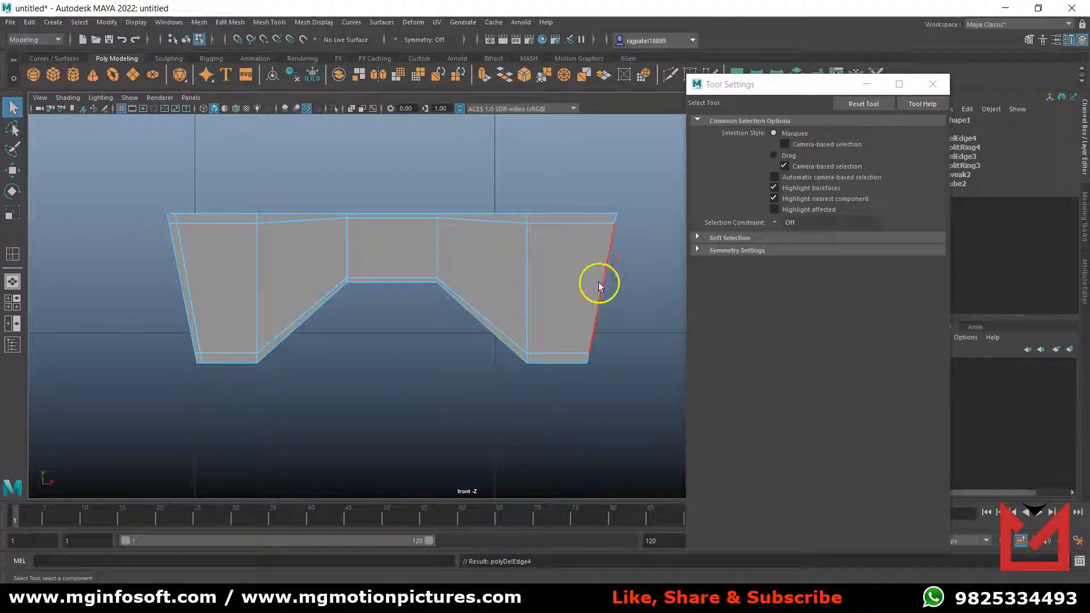
Insert 10 vertical edge loops in the block's right end segment, delete all but the outermost one, and close the tool settings.
left_click(19, 260)
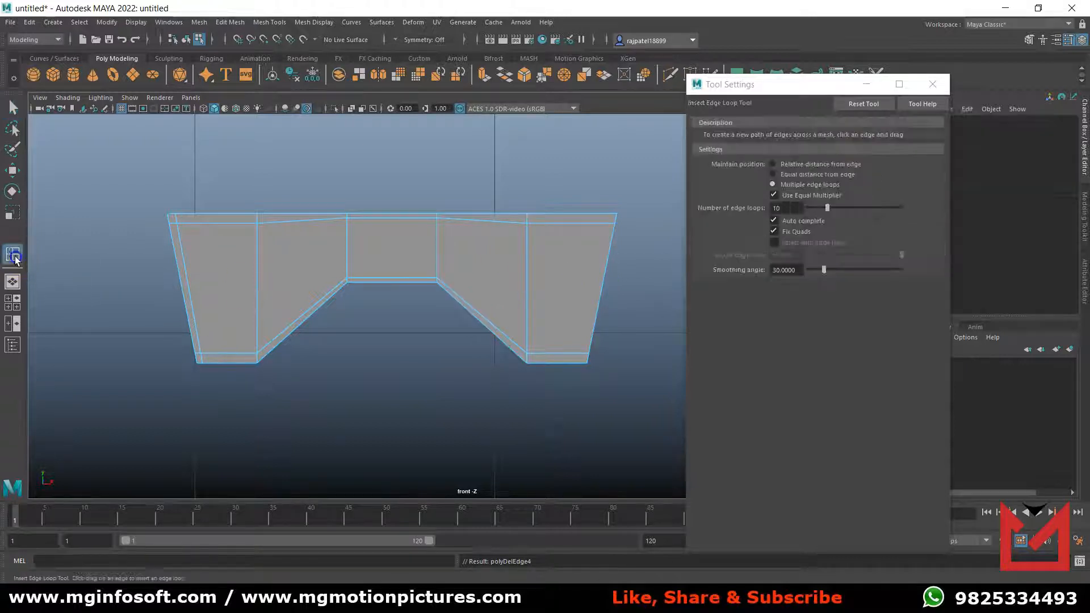
left_click_drag(594, 213, 319, 259)
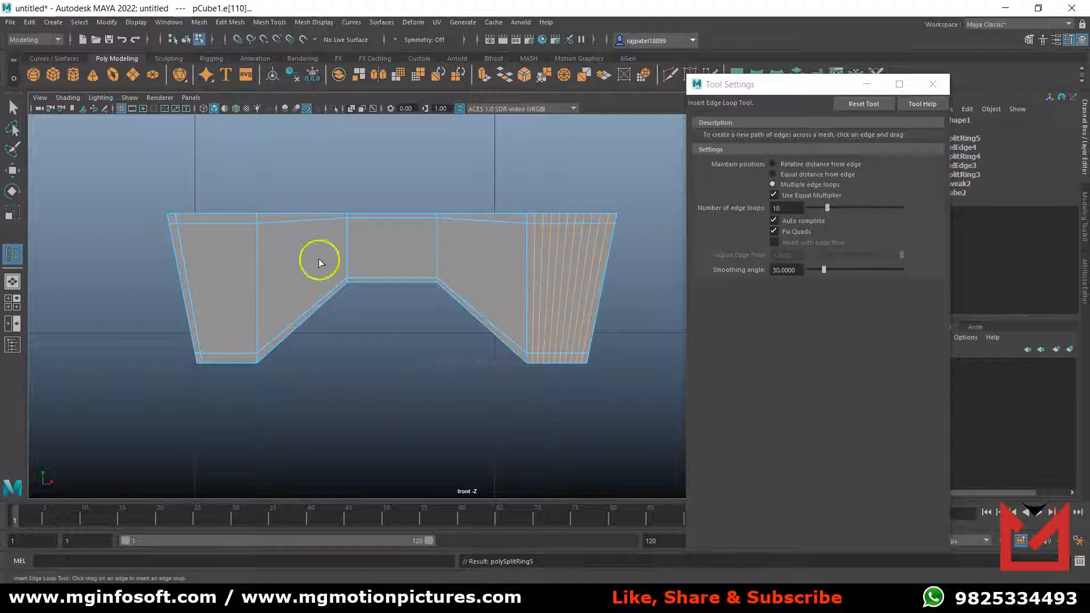
left_click(12, 106)
left_click(591, 318)
key("Delete")
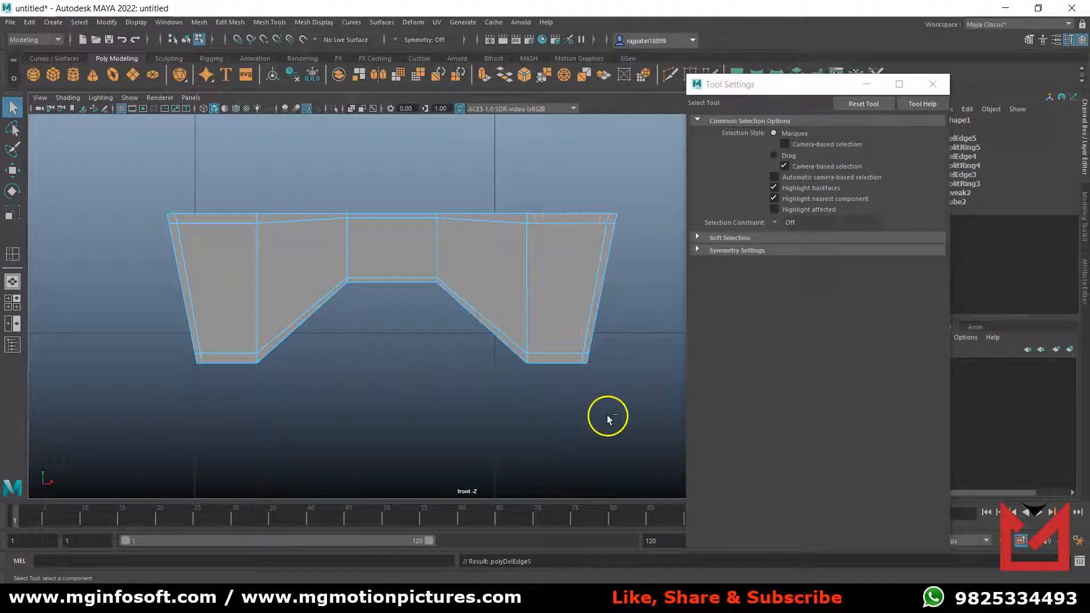
left_click(933, 84)
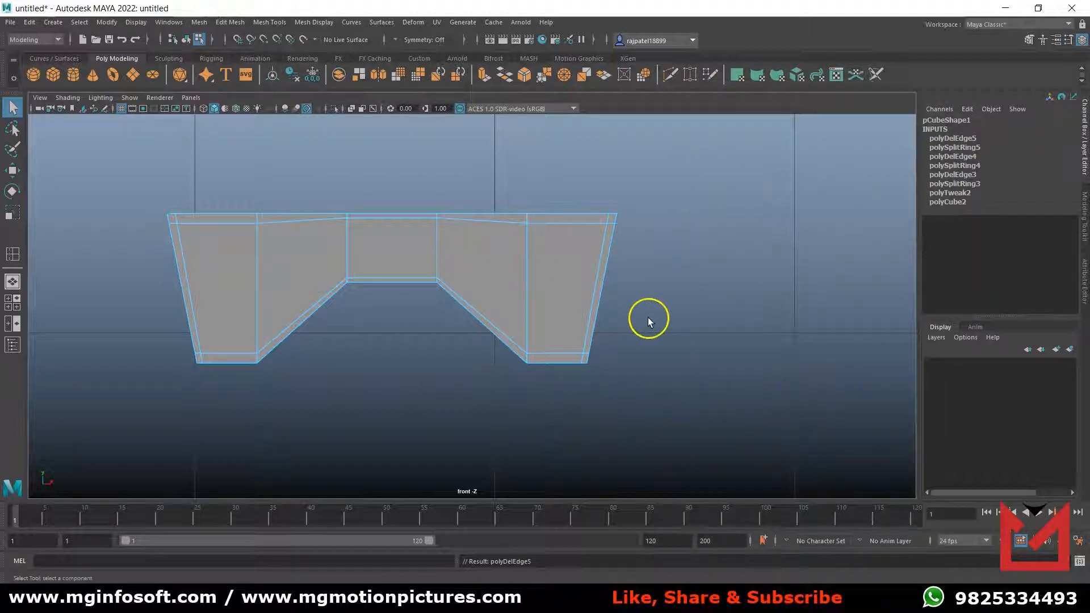
Return the block to object mode, preview it smoothed in the perspective view, and restore its unsmoothed display.
right_click_drag(488, 288, 524, 272)
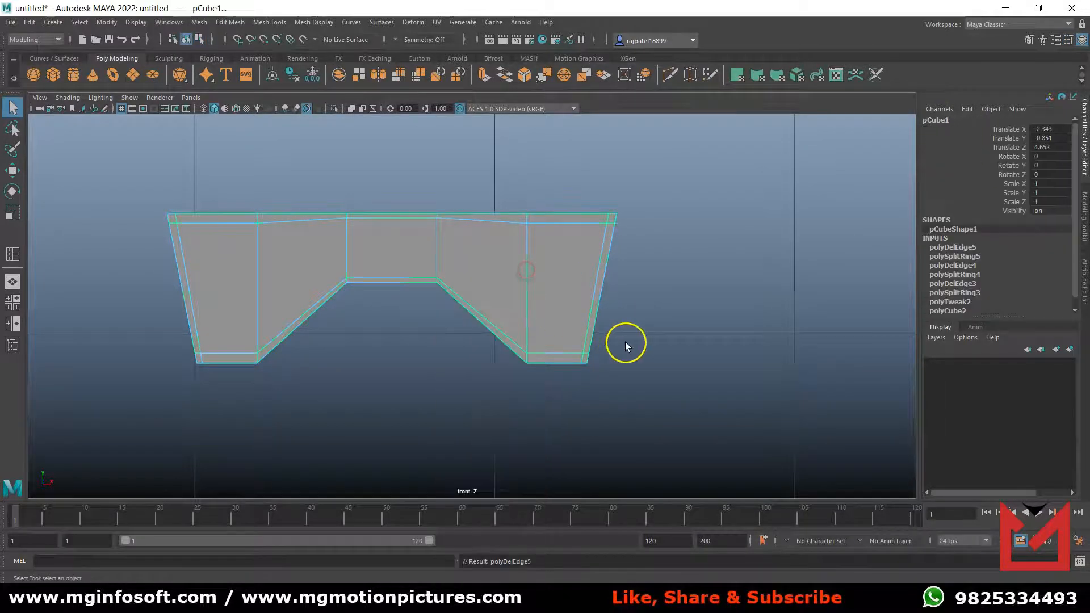
key("space")
key("space")
scroll(442, 380, "up", 3)
middle_click_drag(441, 380, 578, 353, "alt")
key("3")
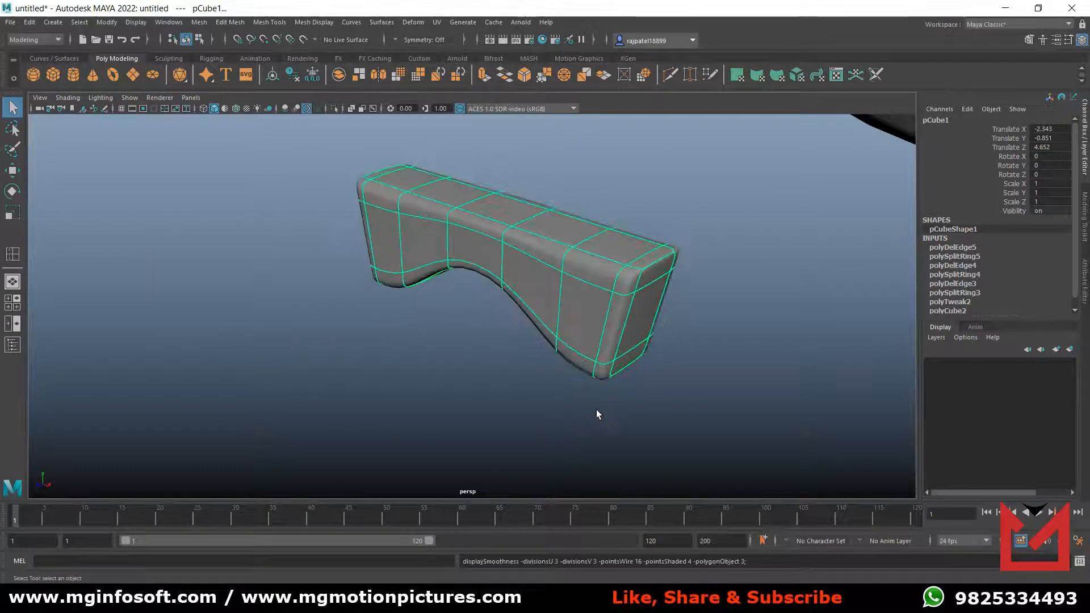
left_click_drag(528, 384, 560, 376, "alt")
middle_click_drag(632, 359, 524, 398, "alt")
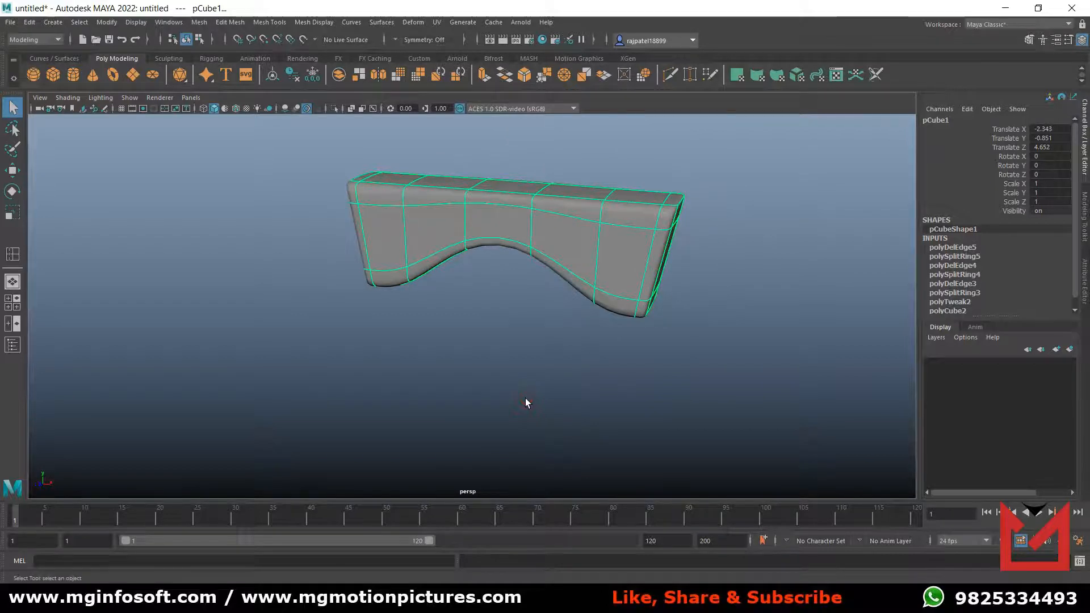
key("1")
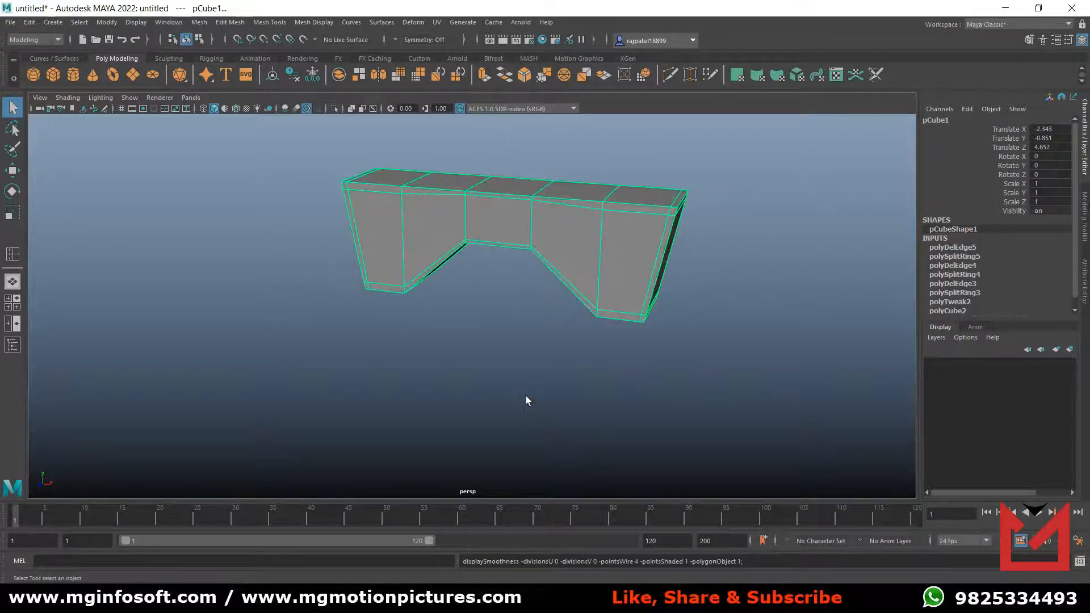
Apply Mesh Smooth to the block with 2 divisions.
left_click(199, 23)
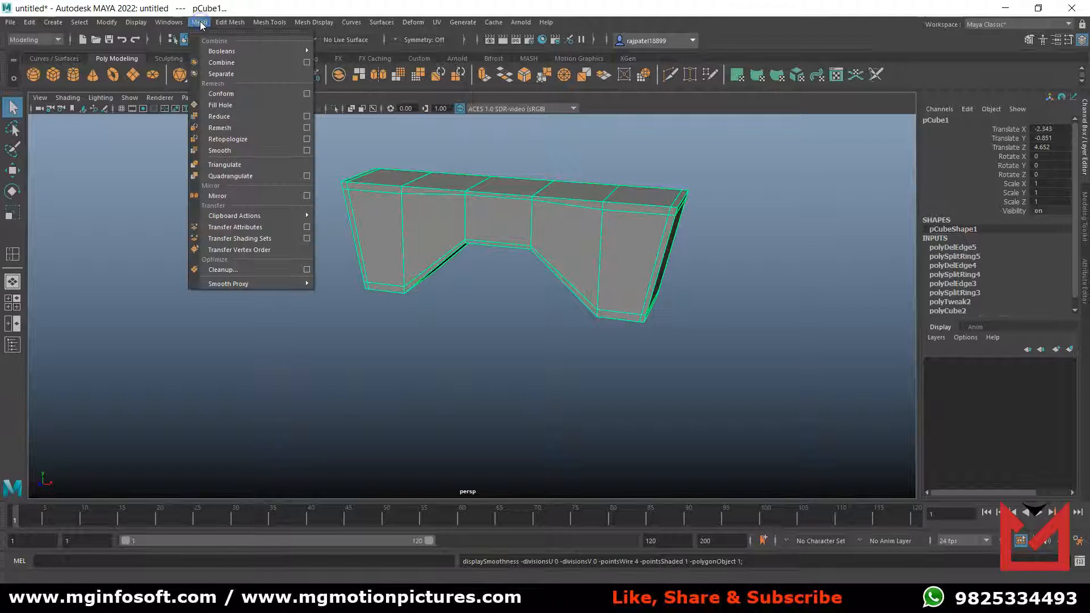
left_click(245, 151)
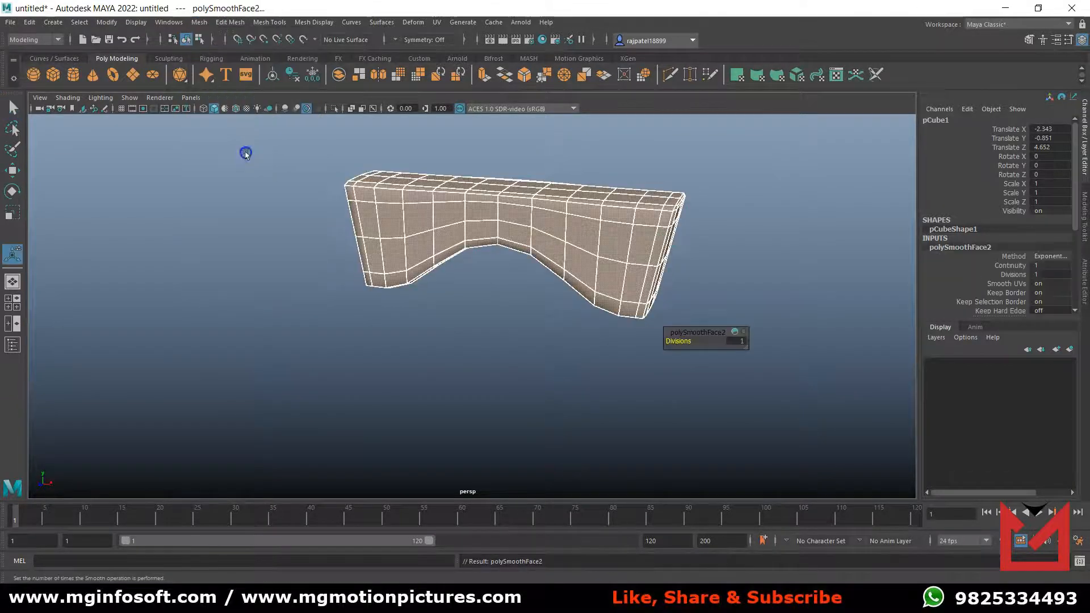
left_click_drag(608, 334, 574, 344, "alt")
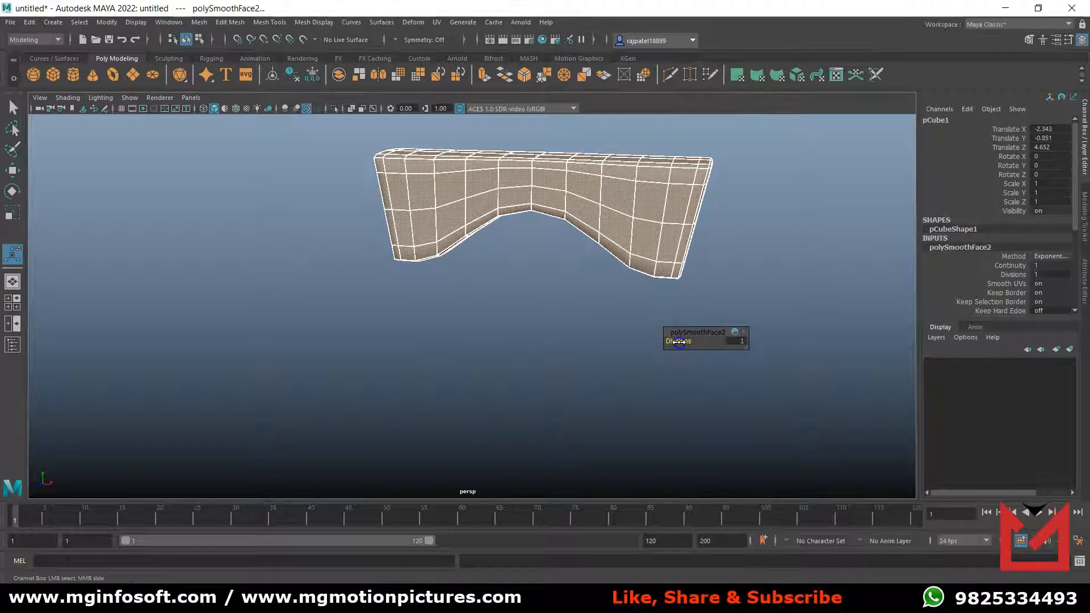
left_click_drag(678, 341, 684, 342)
left_click(621, 356)
left_click_drag(601, 330, 555, 342, "alt")
Rename the smoothed block as Base and deselect it.
left_click(365, 290)
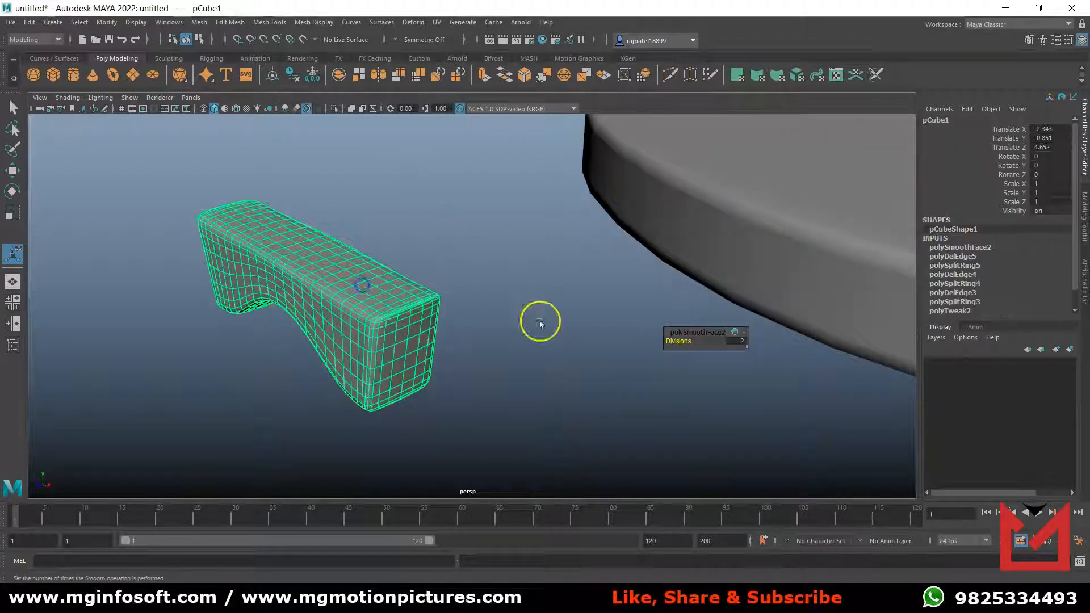
double_click(935, 121)
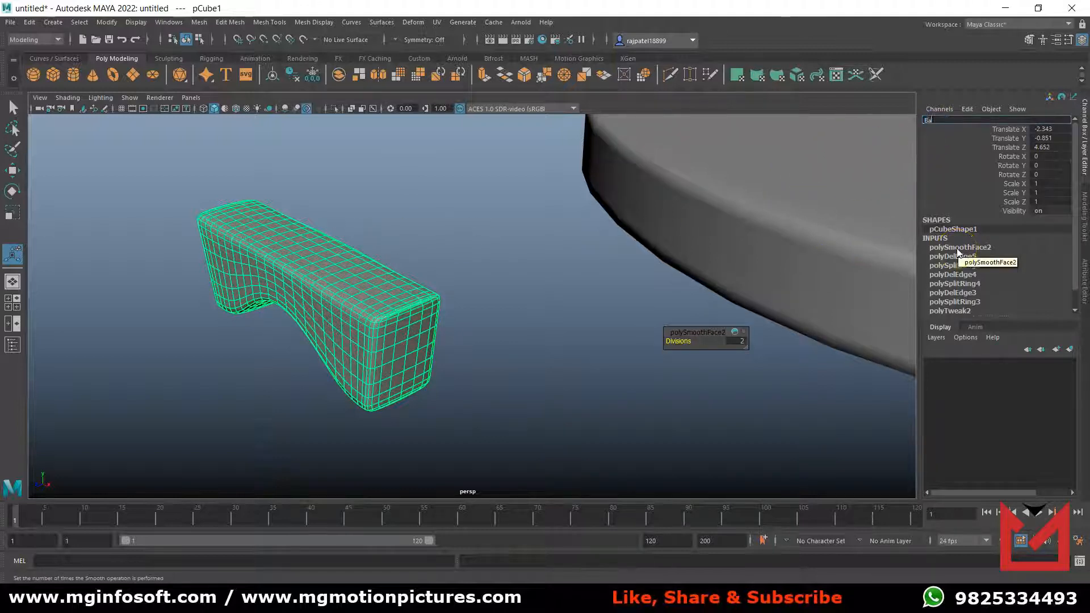
key("Return")
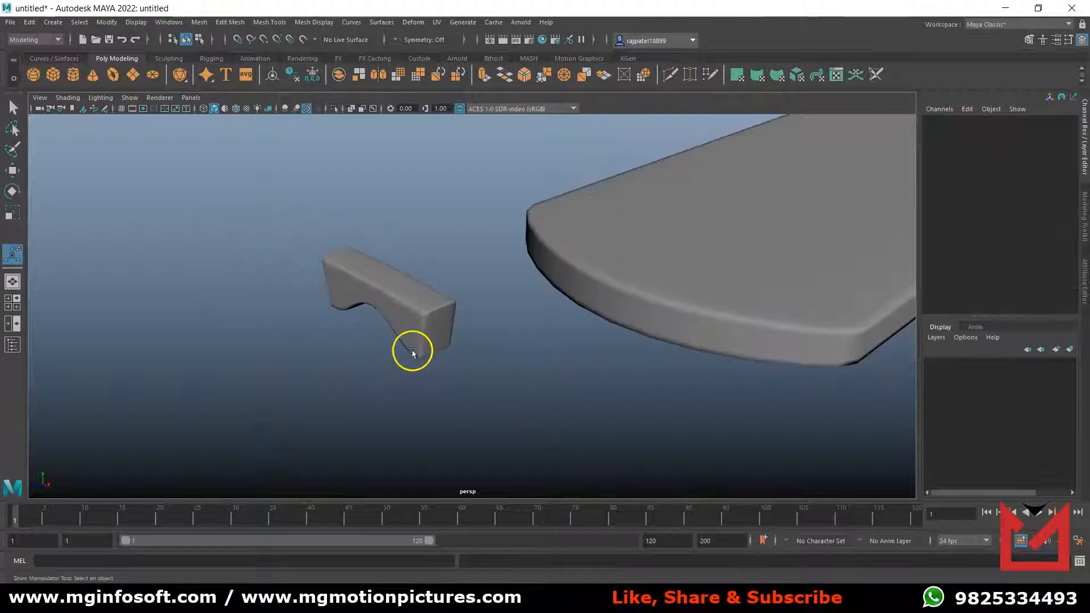
left_click_drag(413, 354, 431, 341, "alt")
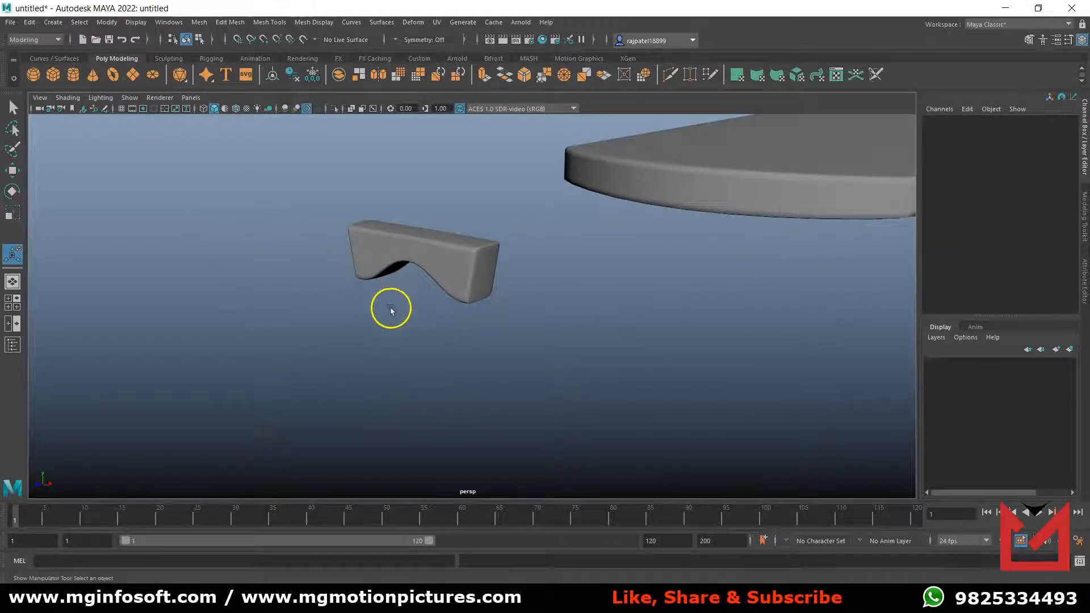
Create a default polygon cylinder at the origin in the front view.
key("space")
key("space")
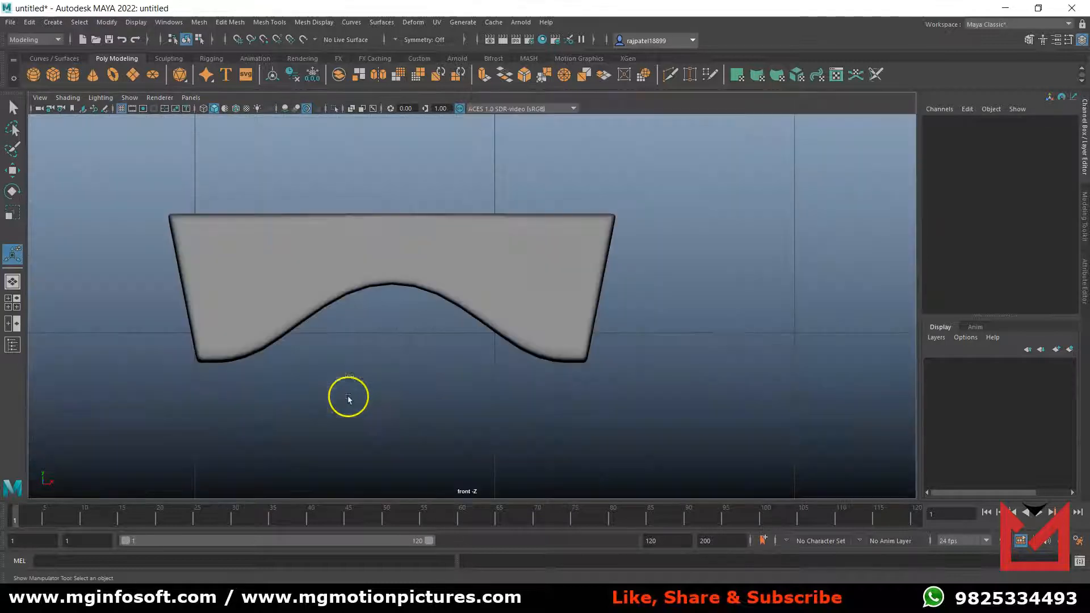
scroll(407, 365, "down", 8)
scroll(407, 365, "up", 3)
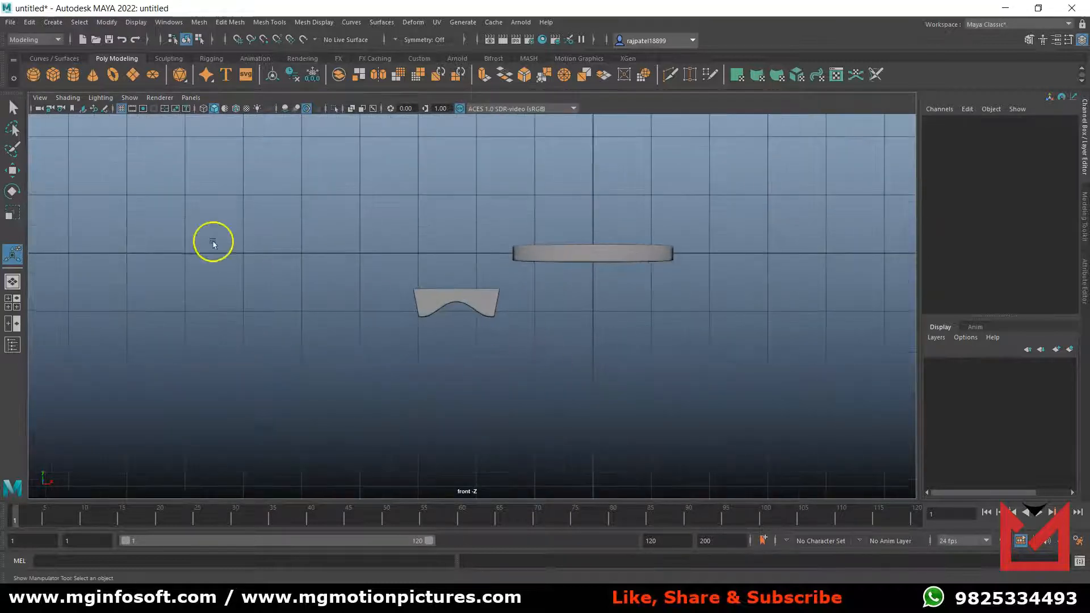
left_click(72, 78)
left_click(444, 369)
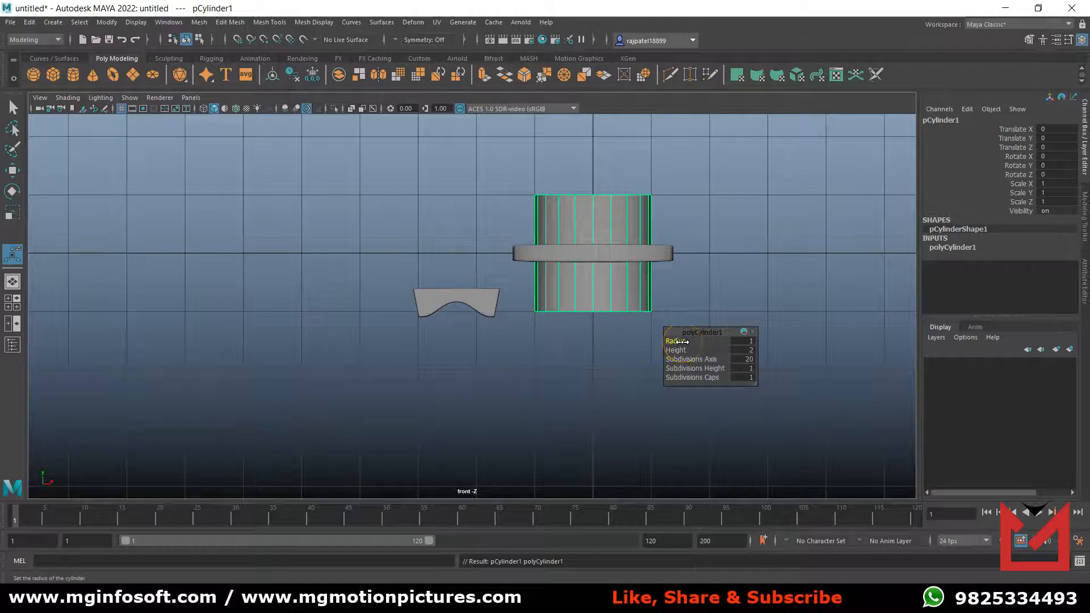
Set the cylinder's radius to 0.05 and its height to 0.7.
left_click_drag(681, 341, 677, 342)
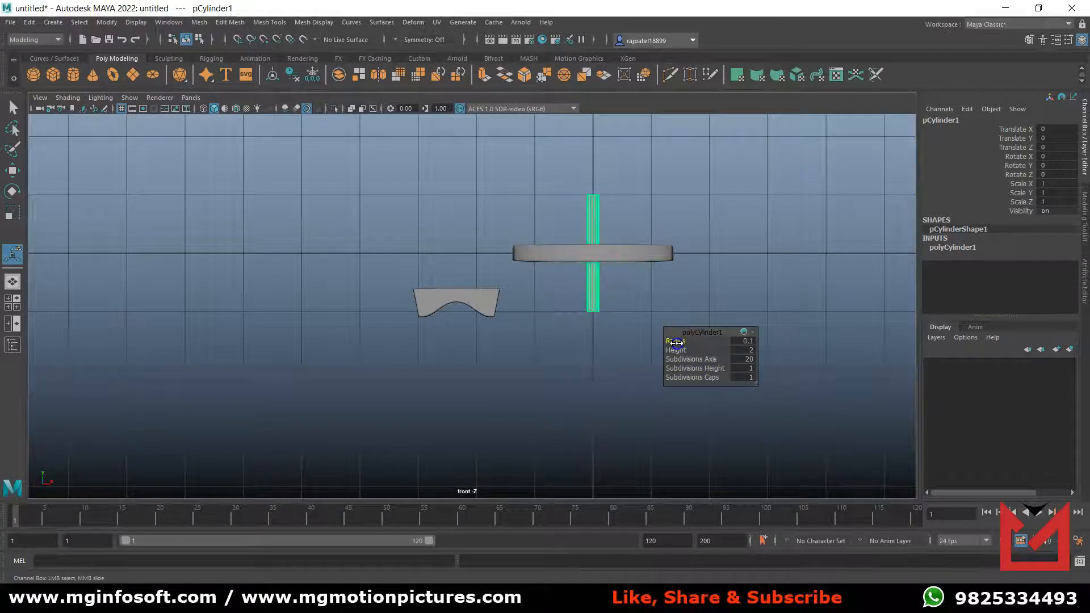
left_click(747, 341)
key("Return")
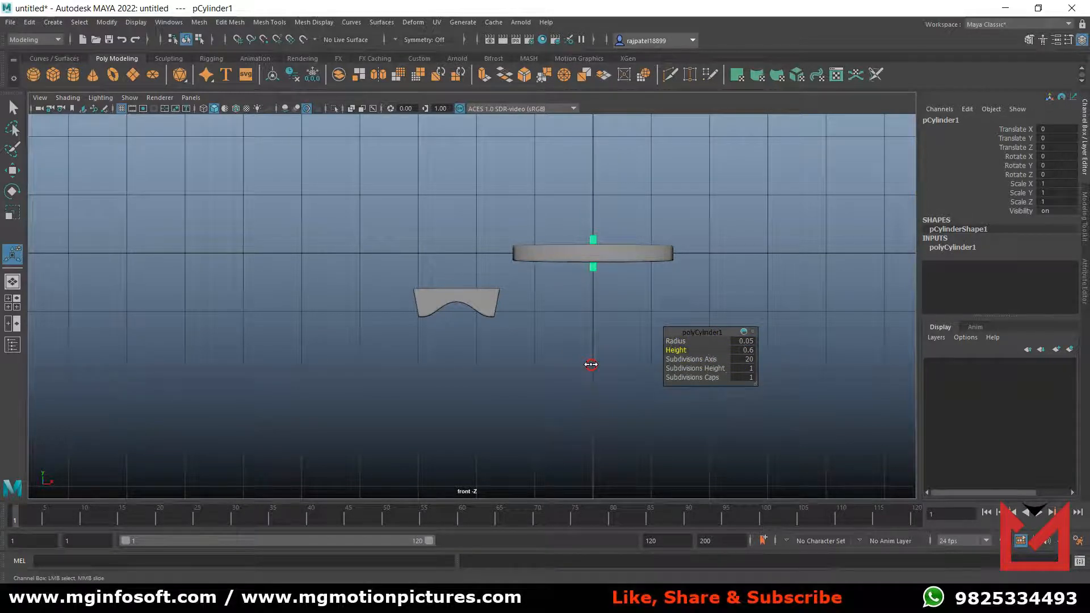
left_click(744, 351)
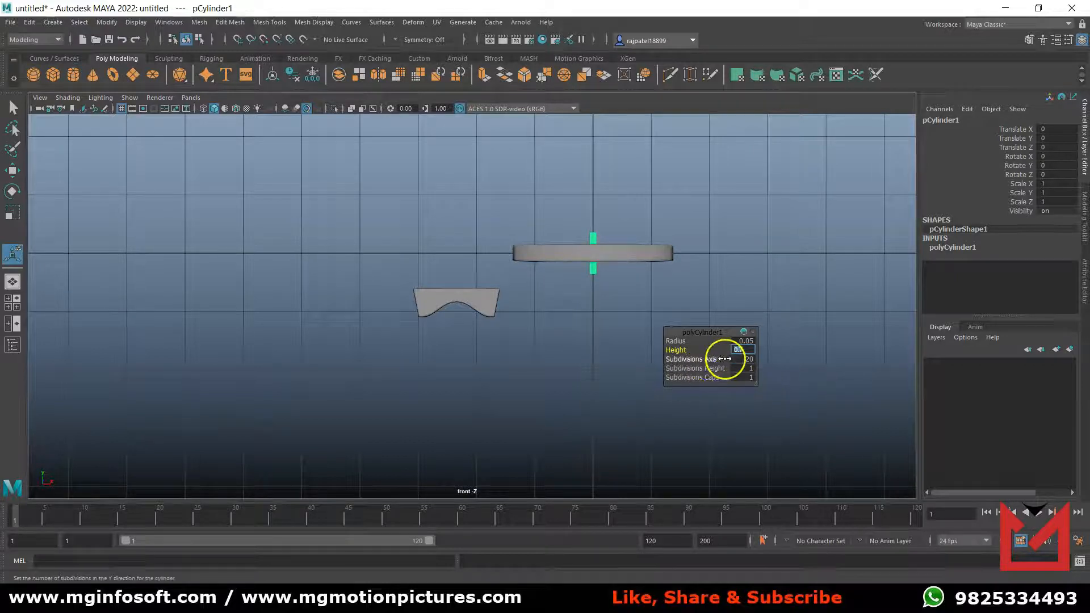
left_click(598, 282)
Set the cylinder's height subdivisions to 5.
scroll(598, 282, "up", 8)
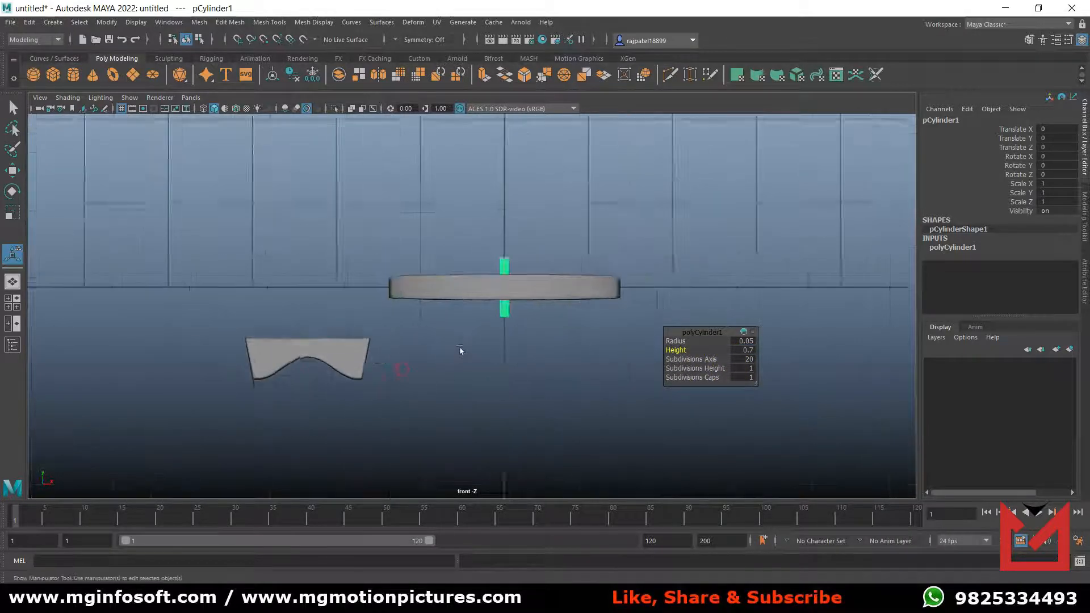
scroll(548, 334, "up", 2)
middle_click_drag(547, 324, 462, 360, "alt")
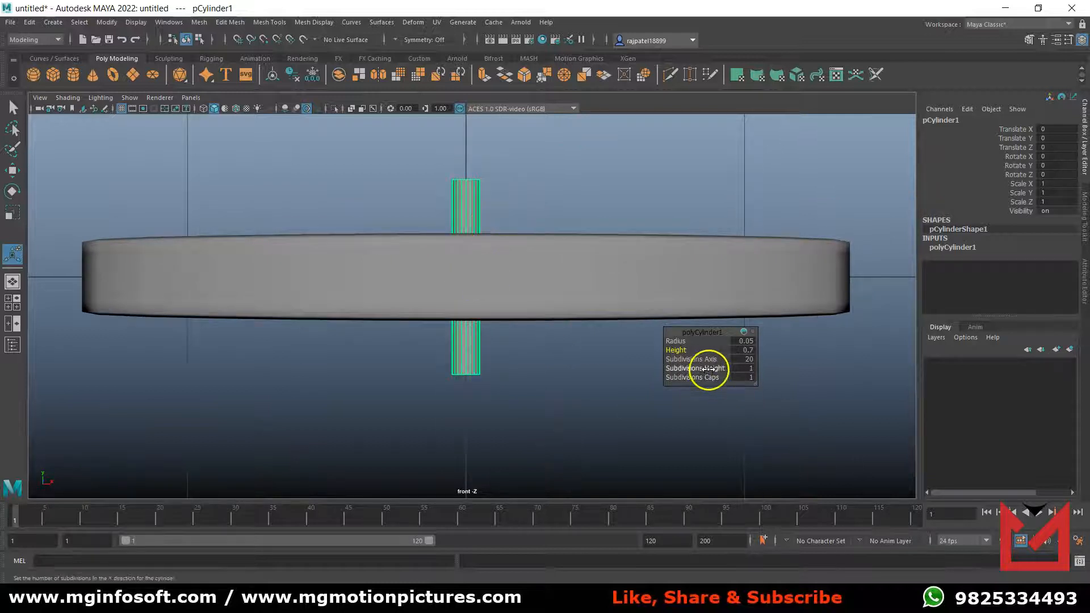
left_click(745, 368)
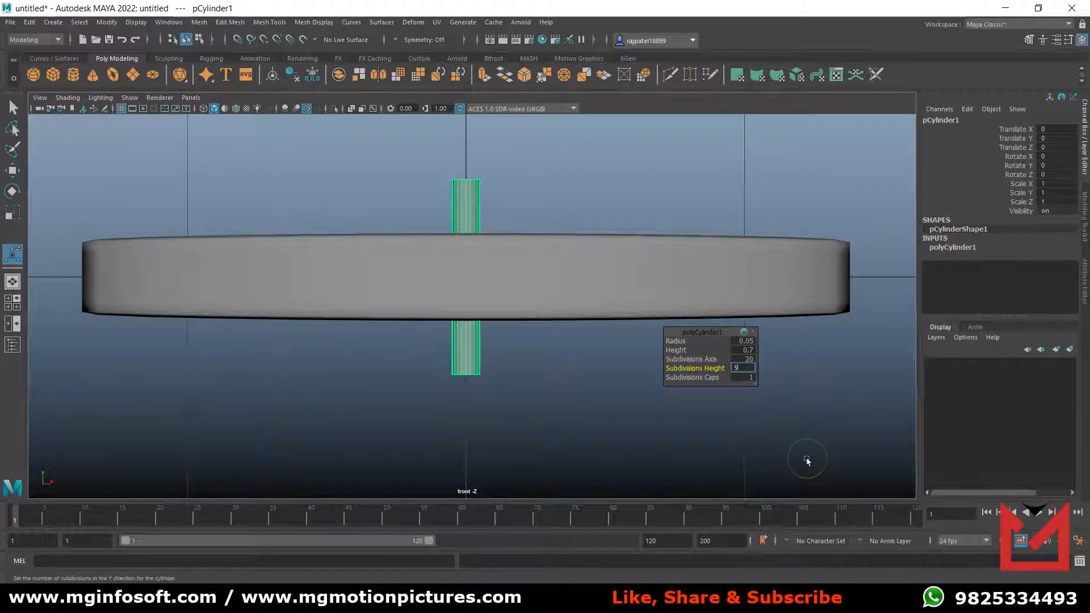
type("5")
key("Return")
Move the cylinder in the front view beneath the Base's left foot, to about X -2.857 and Y -1.253.
scroll(511, 442, "down", 6)
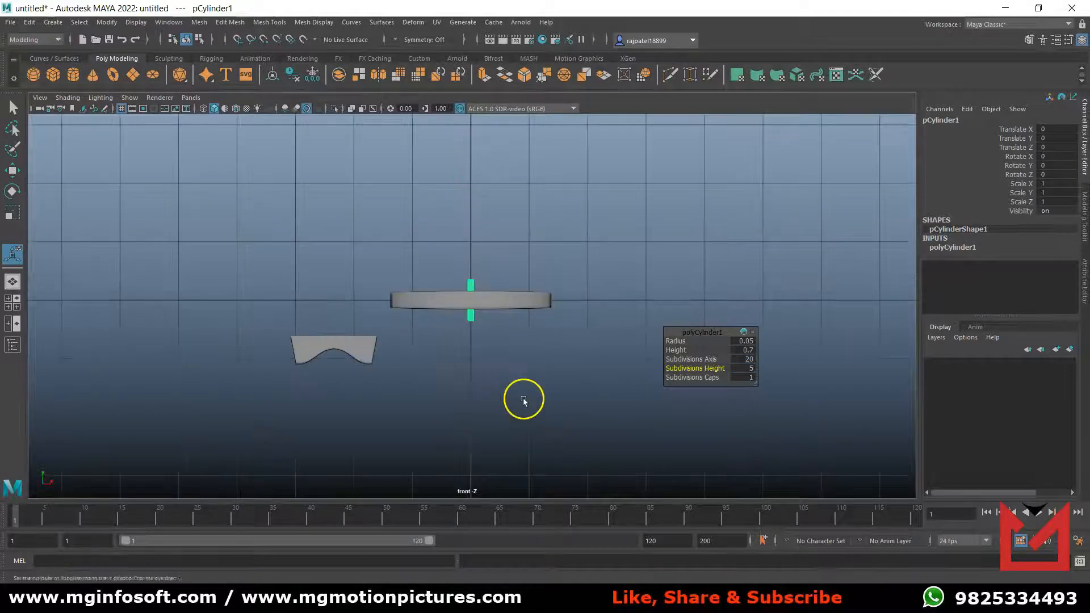
key("w")
left_click_drag(571, 300, 396, 301)
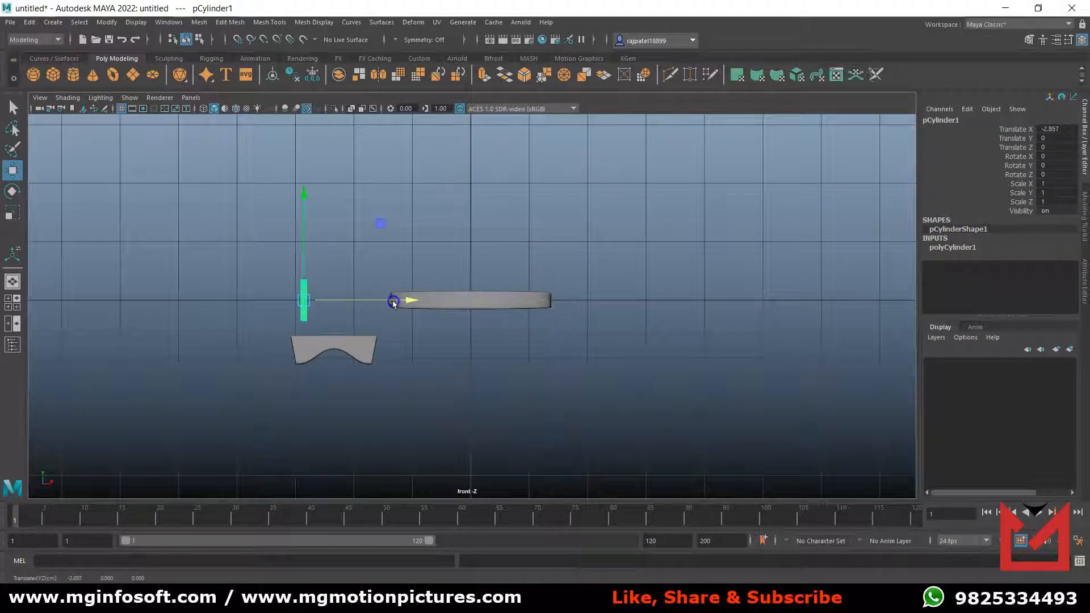
left_click_drag(297, 216, 307, 305)
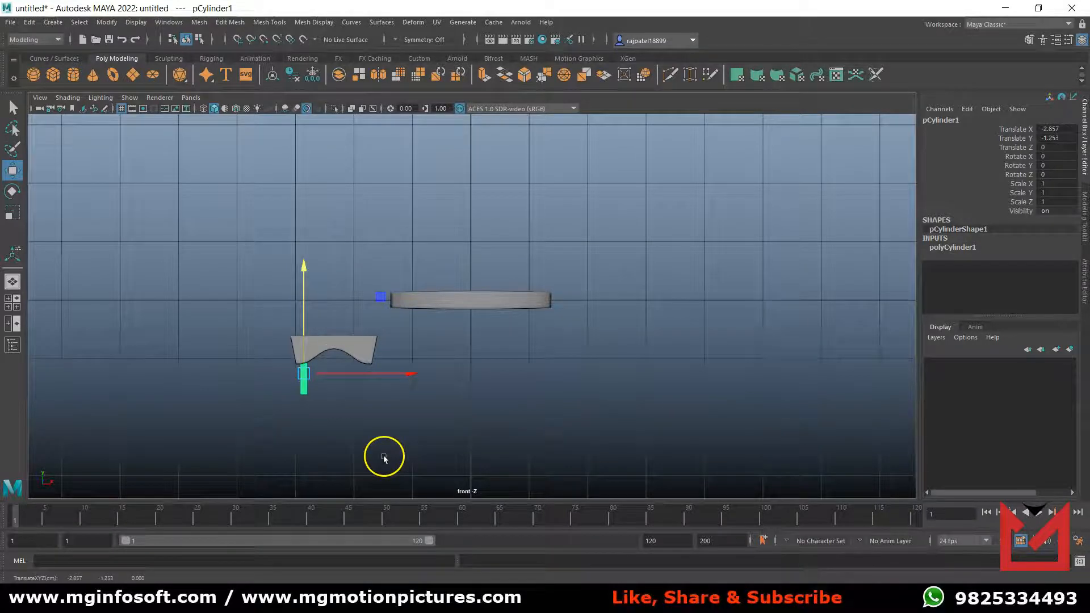
Show the front view in wireframe and fit the cylinder's upper end into the Base's left foot, at about X -2.926 and Y -1.306.
key("4")
scroll(355, 406, "up", 2)
middle_click_drag(350, 409, 594, 370, "alt")
scroll(552, 376, "up", 2)
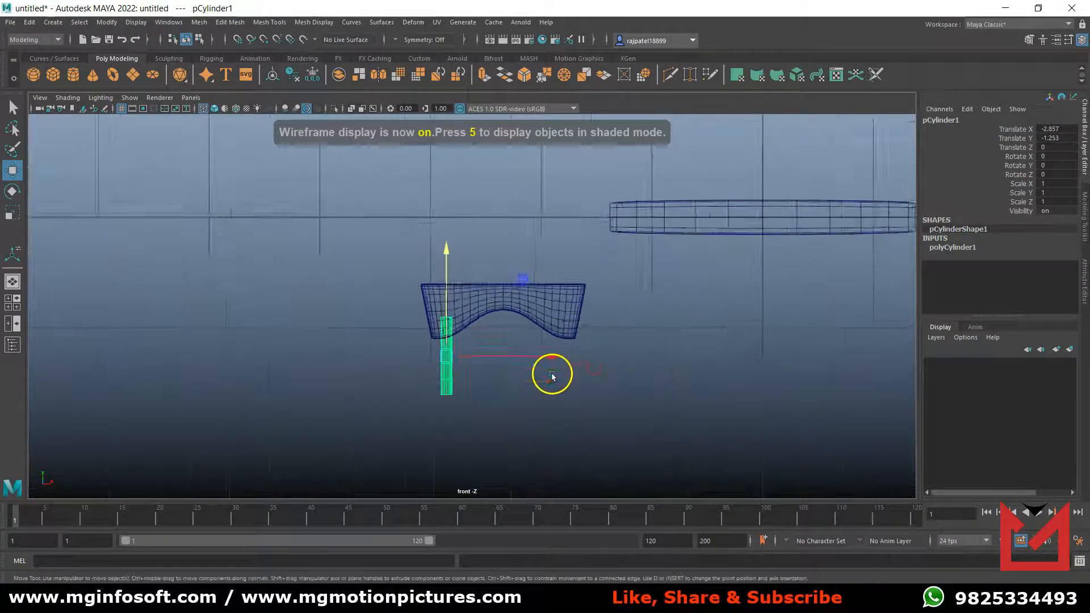
scroll(551, 374, "up", 8)
scroll(472, 401, "up", 2)
middle_click_drag(509, 432, 512, 335, "alt")
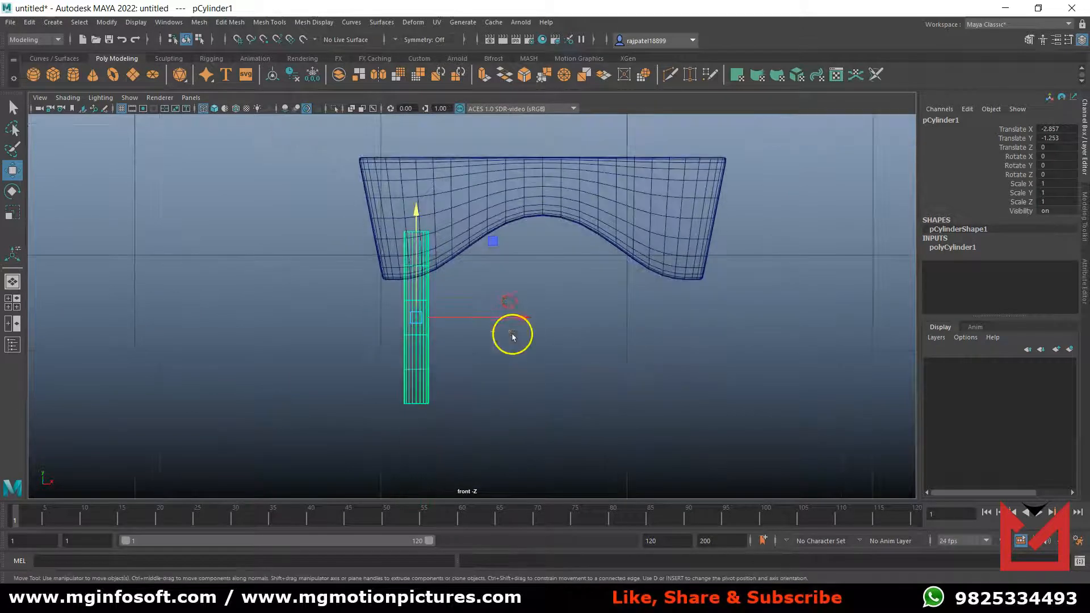
left_click_drag(523, 316, 509, 320)
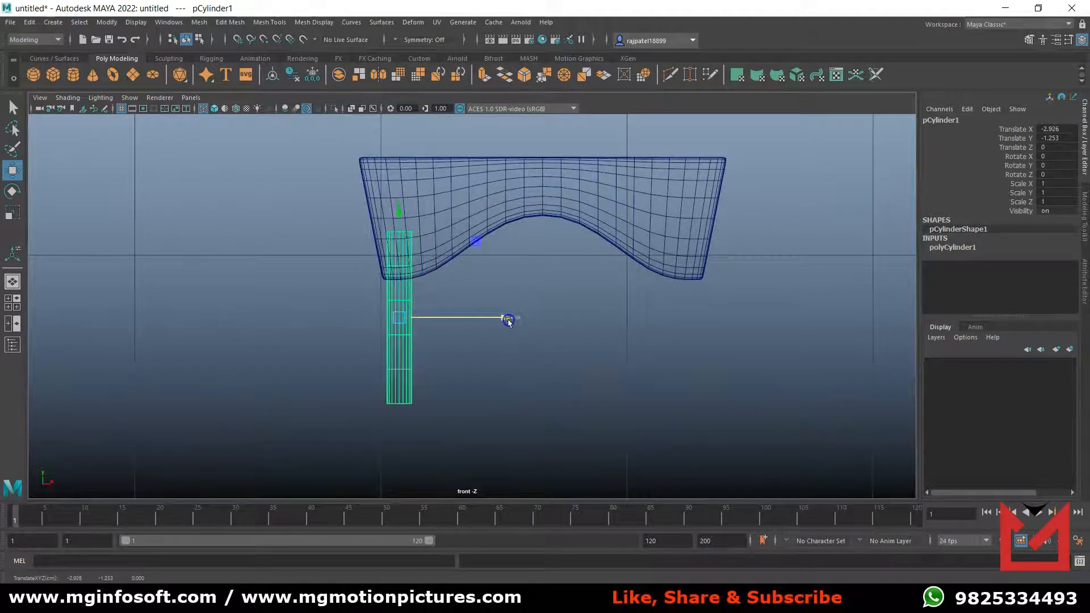
left_click_drag(398, 212, 398, 230)
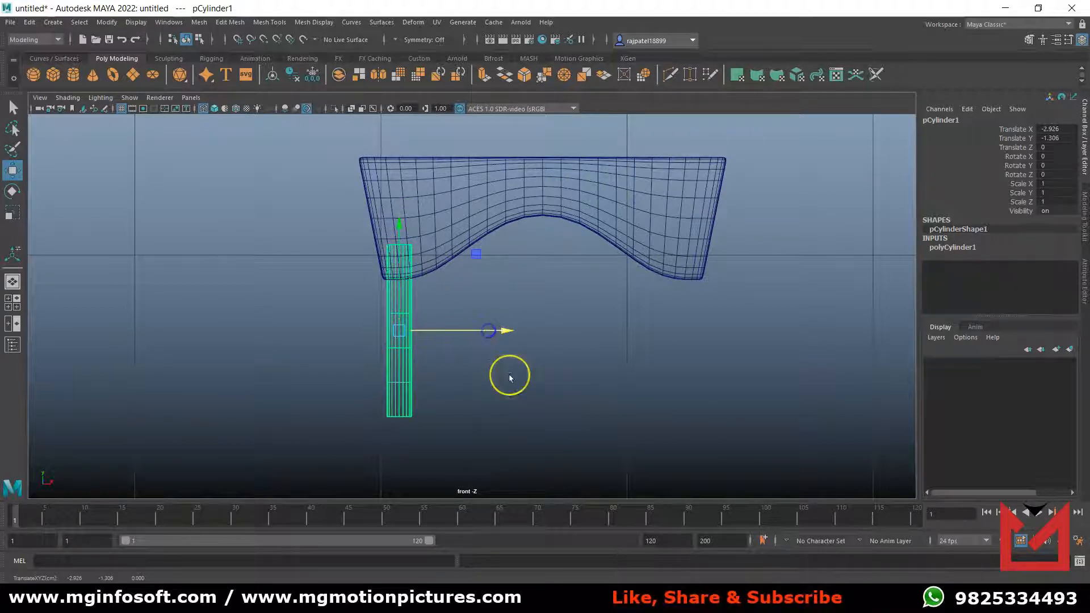
Show the side view in wireframe and move the cylinder to the middle of the Base's thickness, at about Z 4.577.
key("space")
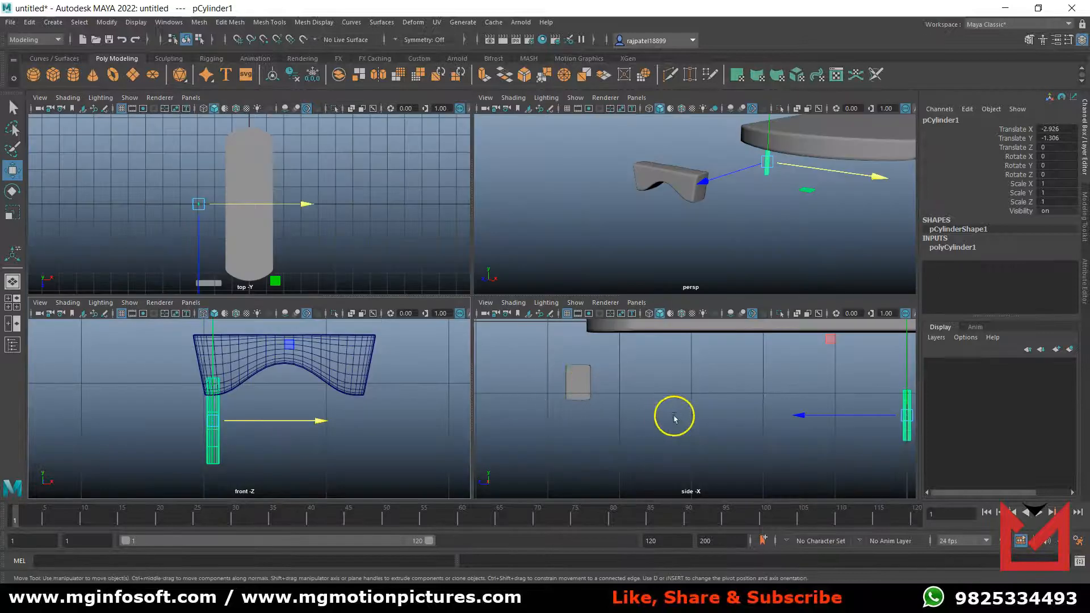
key("space")
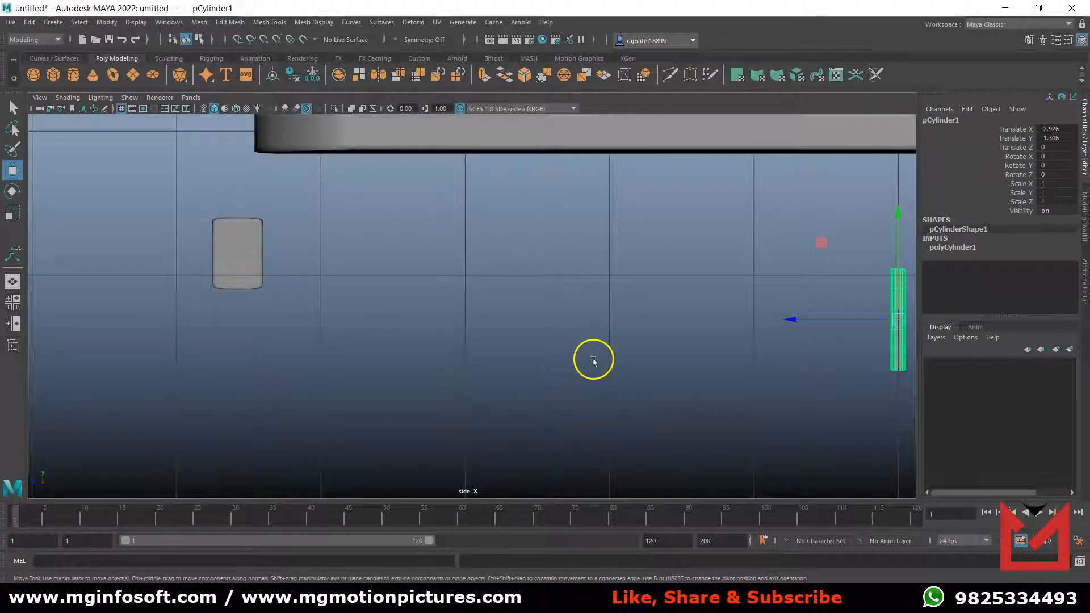
key("4")
left_click_drag(812, 319, 153, 341)
scroll(203, 331, "up", 5)
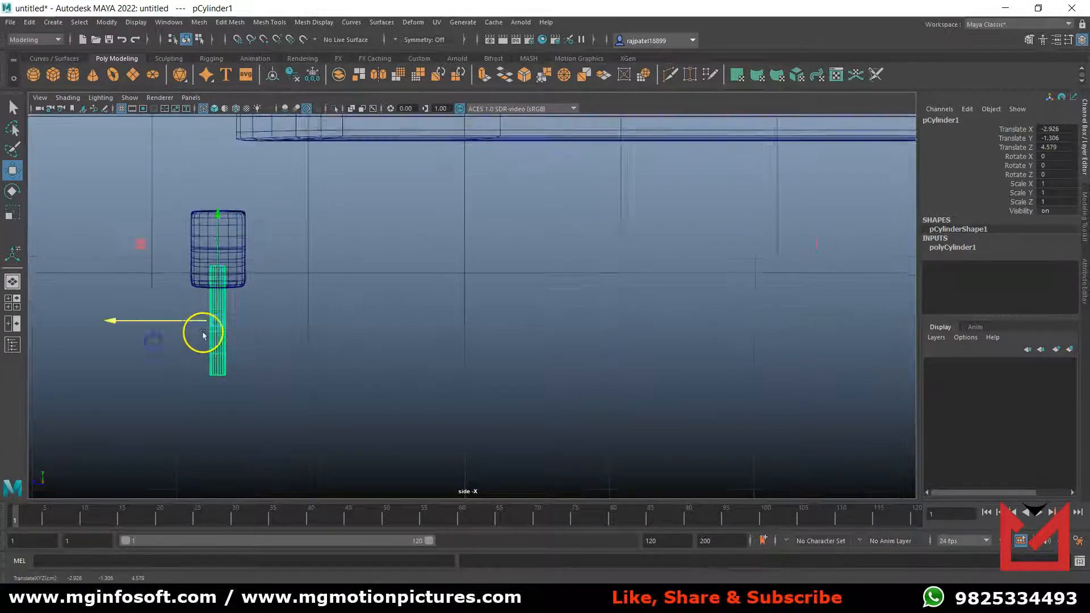
middle_click_drag(212, 331, 570, 336, "alt")
scroll(687, 408, "up", 2)
left_click_drag(433, 373, 440, 366)
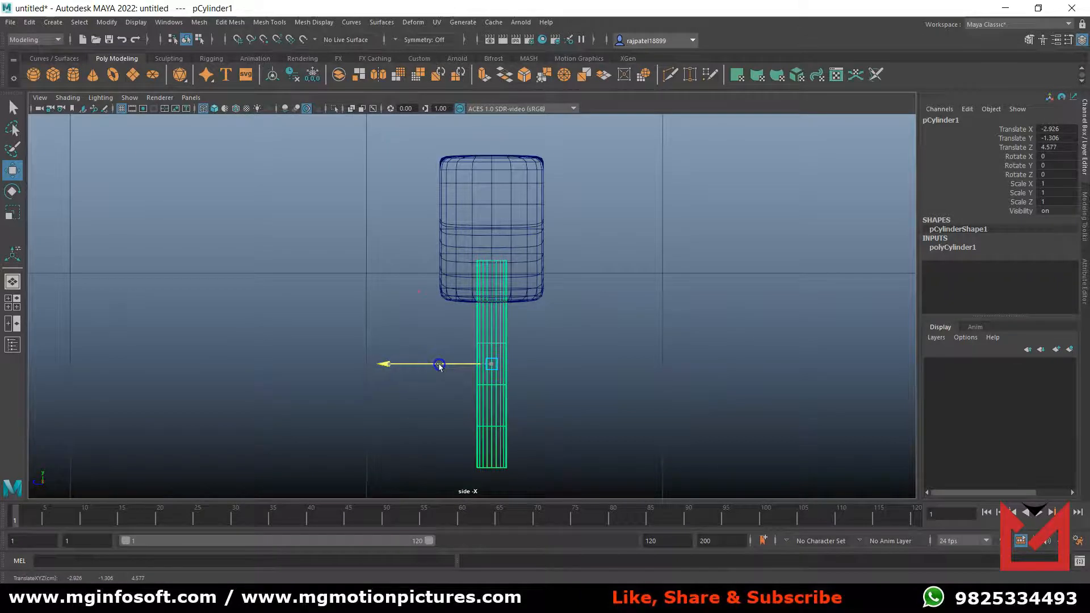
Show the top view in wireframe and fine-tune the cylinder's centering across the Base's thickness, keeping it at about Z 4.577.
key("space")
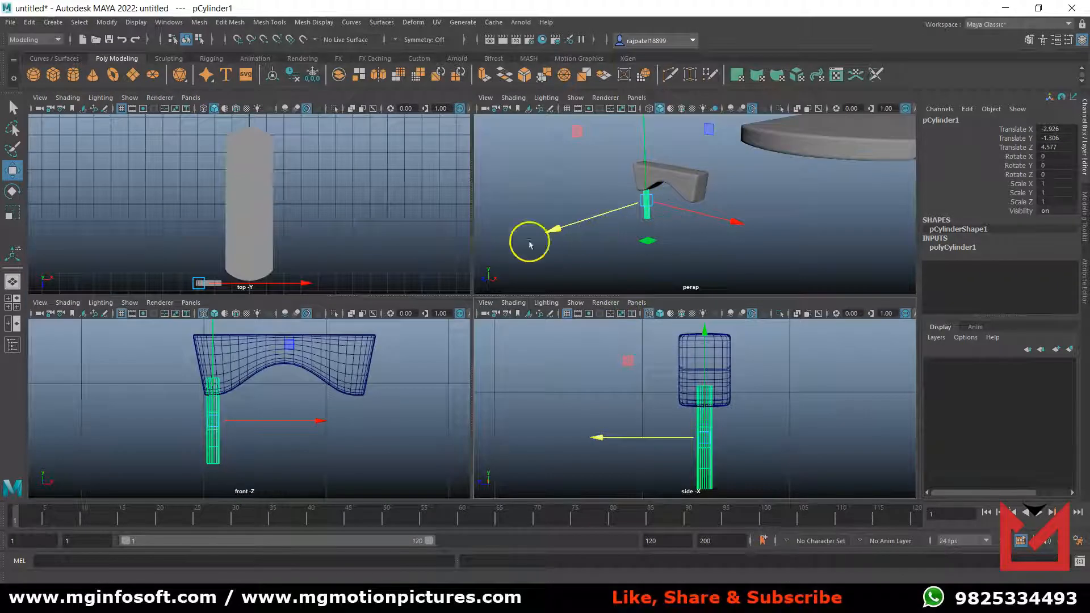
key("space")
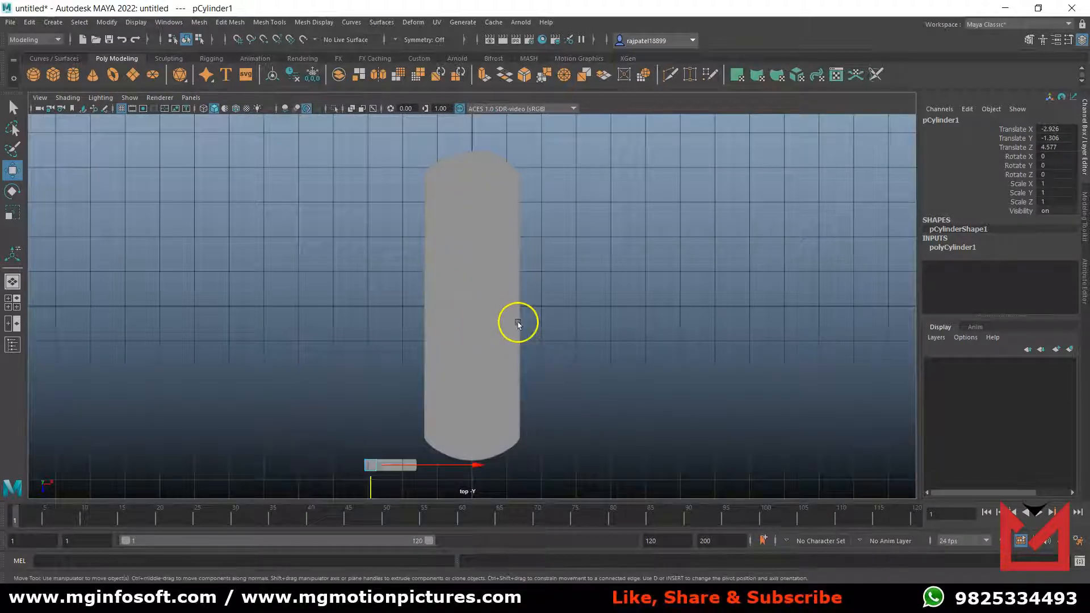
key("4")
scroll(443, 377, "up", 5)
middle_click_drag(508, 434, 562, 170, "alt")
middle_click_drag(507, 393, 613, 187, "alt")
scroll(421, 332, "up", 6)
middle_click_drag(419, 324, 601, 407, "alt")
scroll(509, 380, "up", 3)
scroll(594, 403, "up", 2)
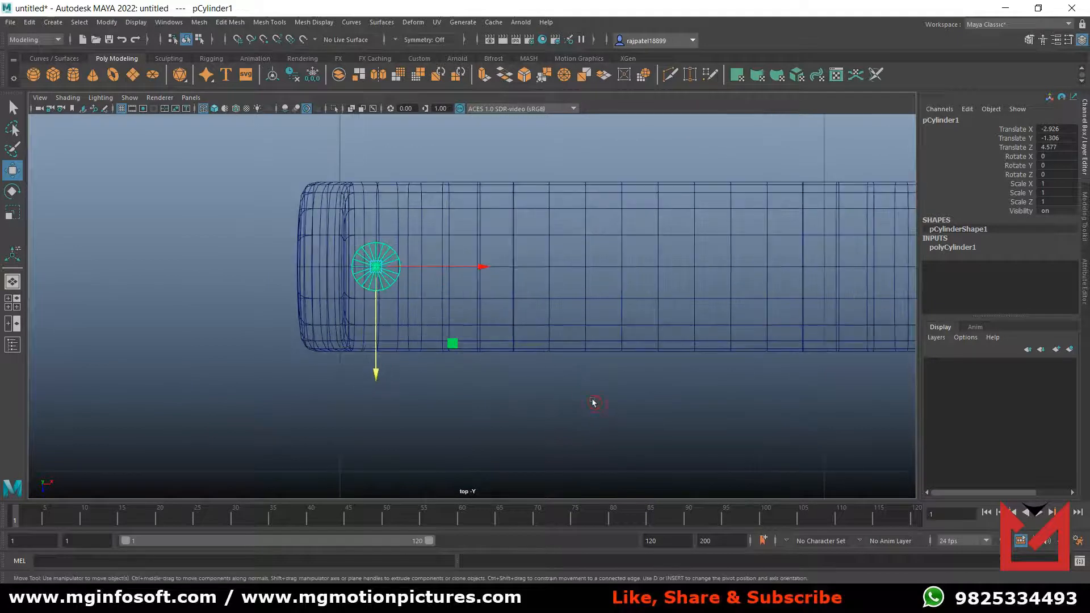
left_click_drag(375, 361, 377, 362)
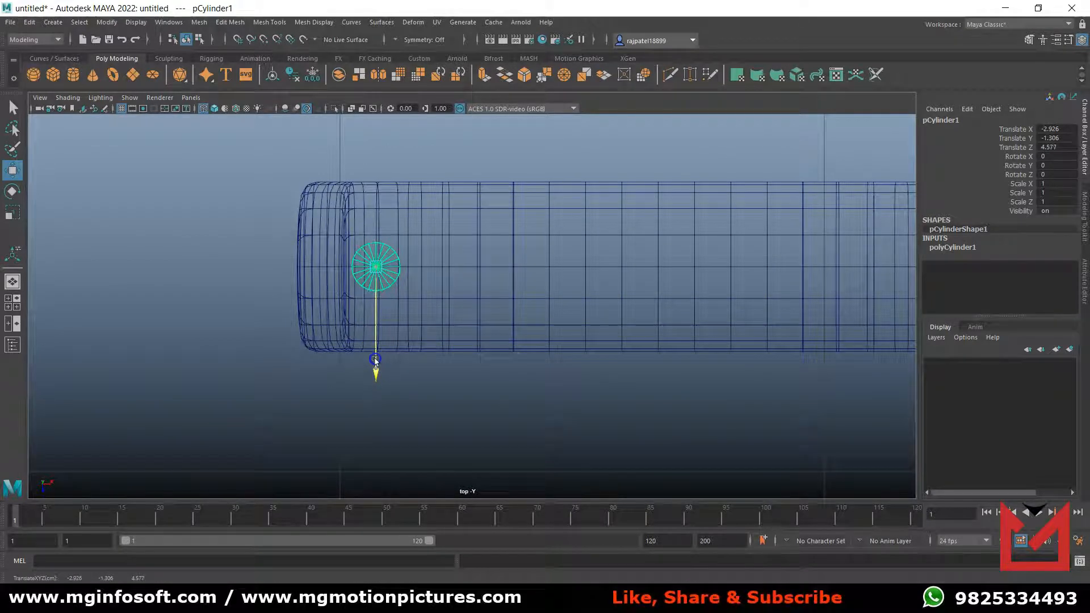
left_click_drag(379, 349, 376, 353)
Inspect the cylinder's placement in the perspective view, and rename it as Bolt.
key("space")
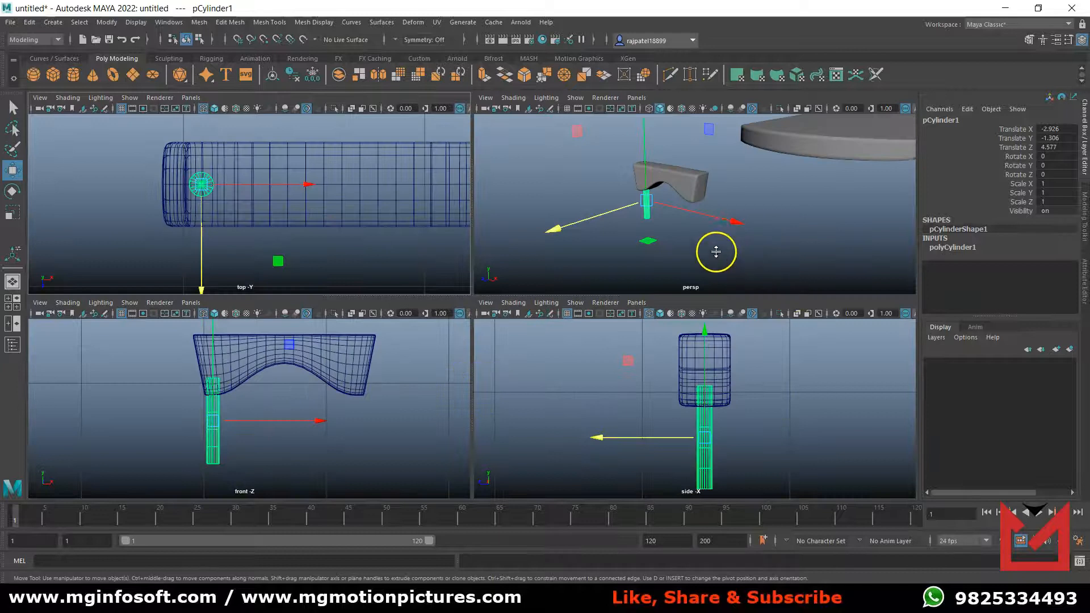
key("space")
left_click_drag(465, 381, 540, 381, "alt")
key("space")
key("space")
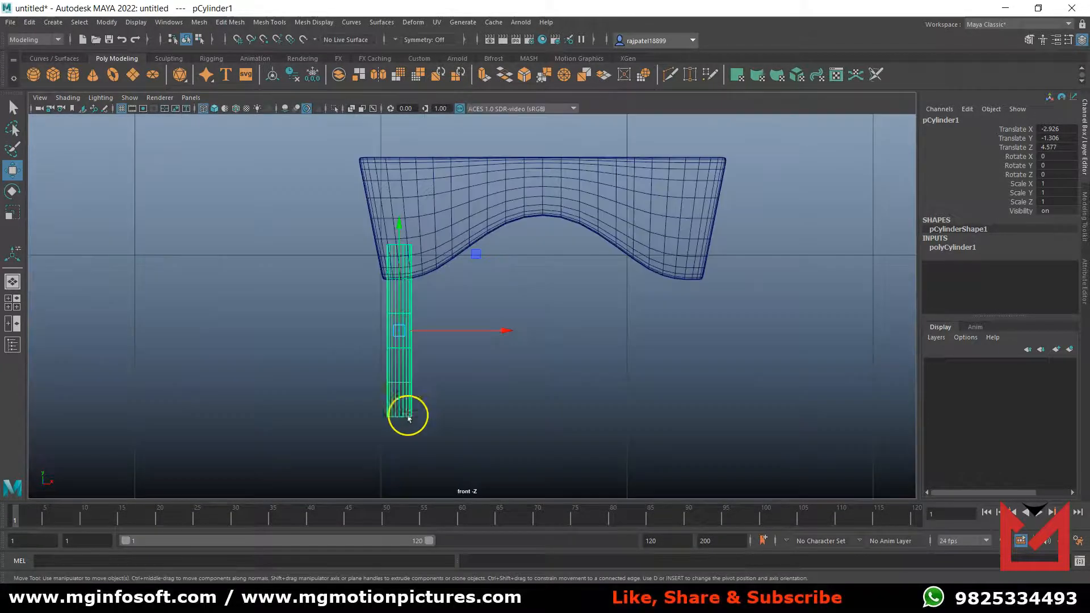
scroll(450, 402, "up", 1)
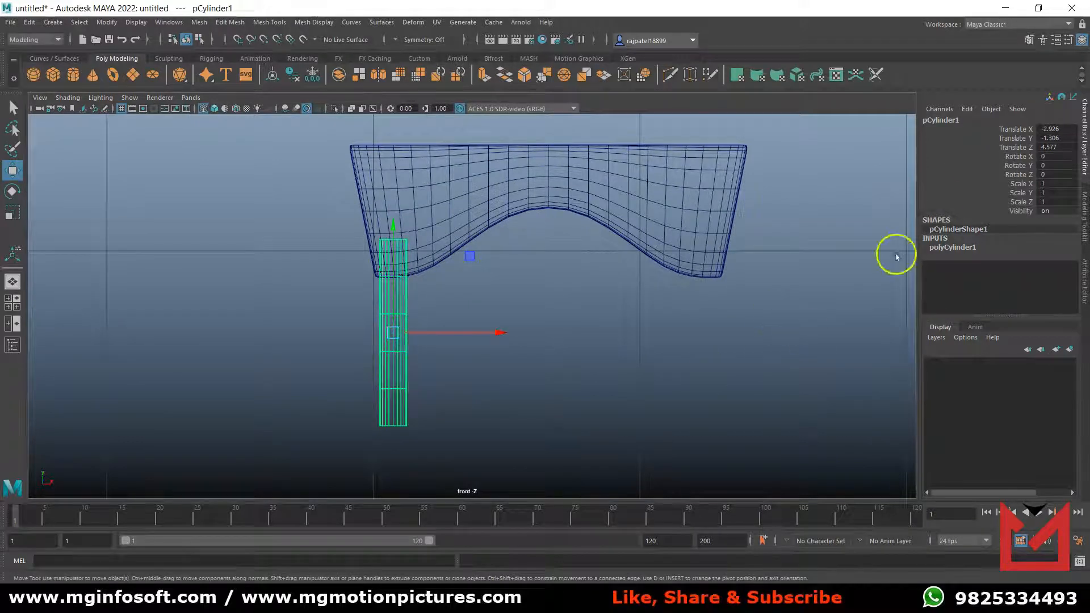
double_click(944, 120)
type("Bolt")
key("Return")
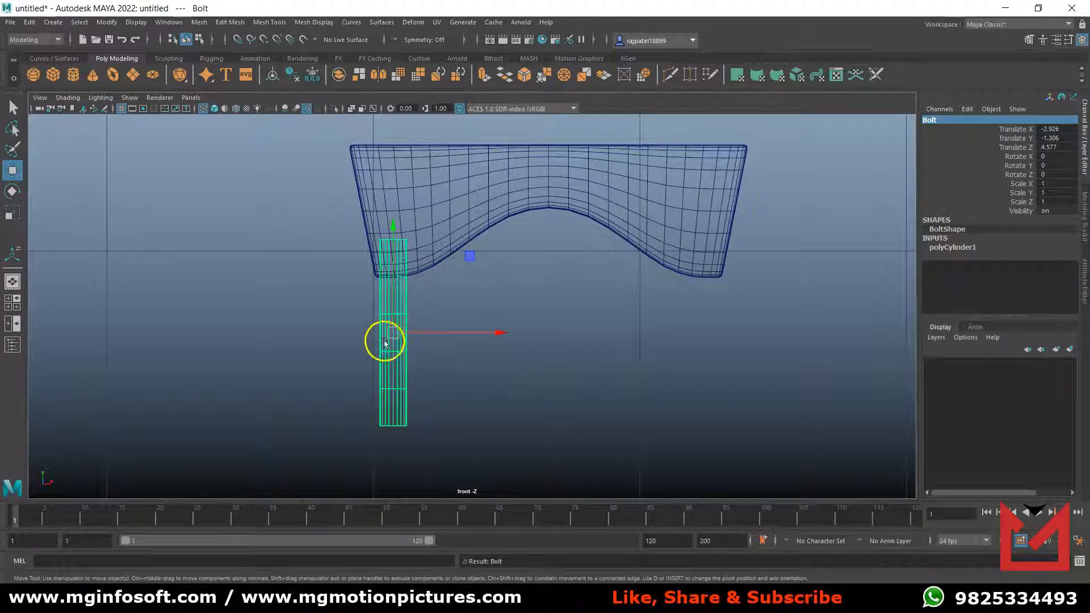
Tilt the Bolt about 12.87 degrees around Z and shift it back into the Base's left foot at about X -2.855.
key("e")
left_click_drag(360, 429, 384, 433)
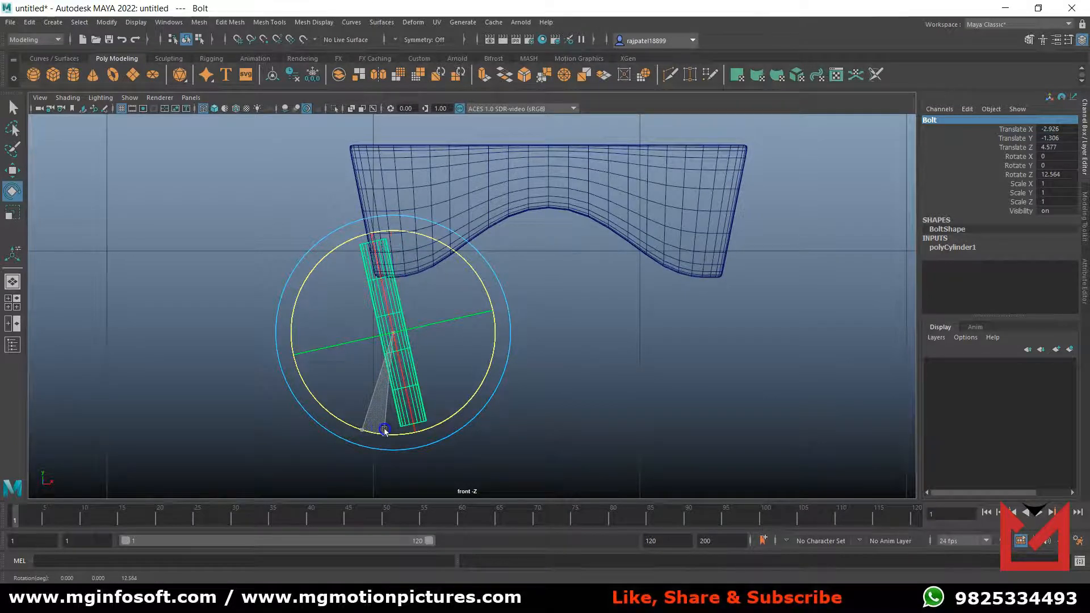
left_click_drag(385, 432, 386, 432)
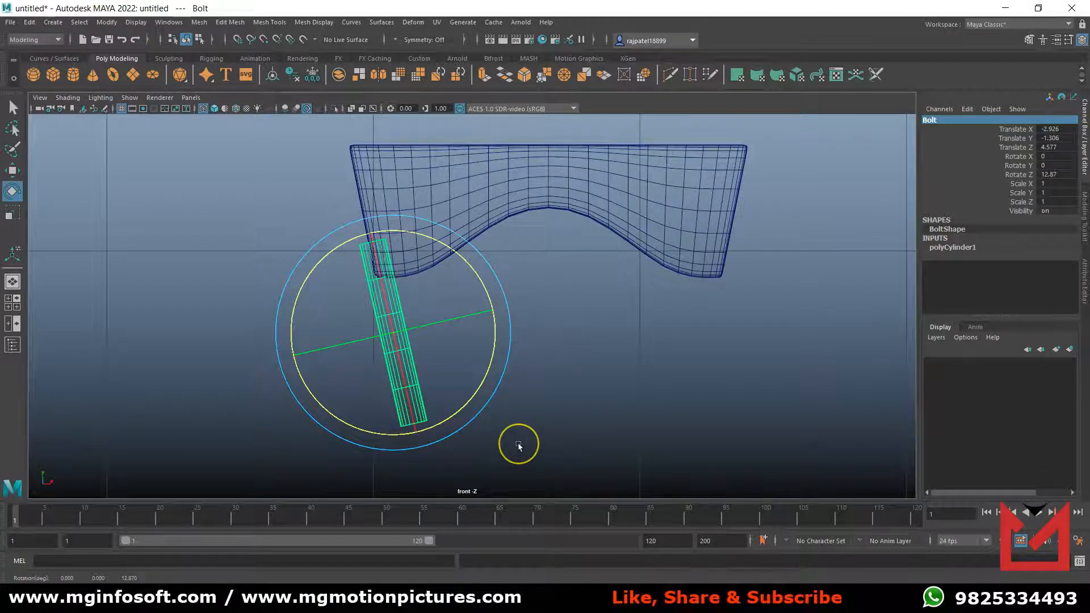
key("w")
left_click_drag(473, 331, 492, 334)
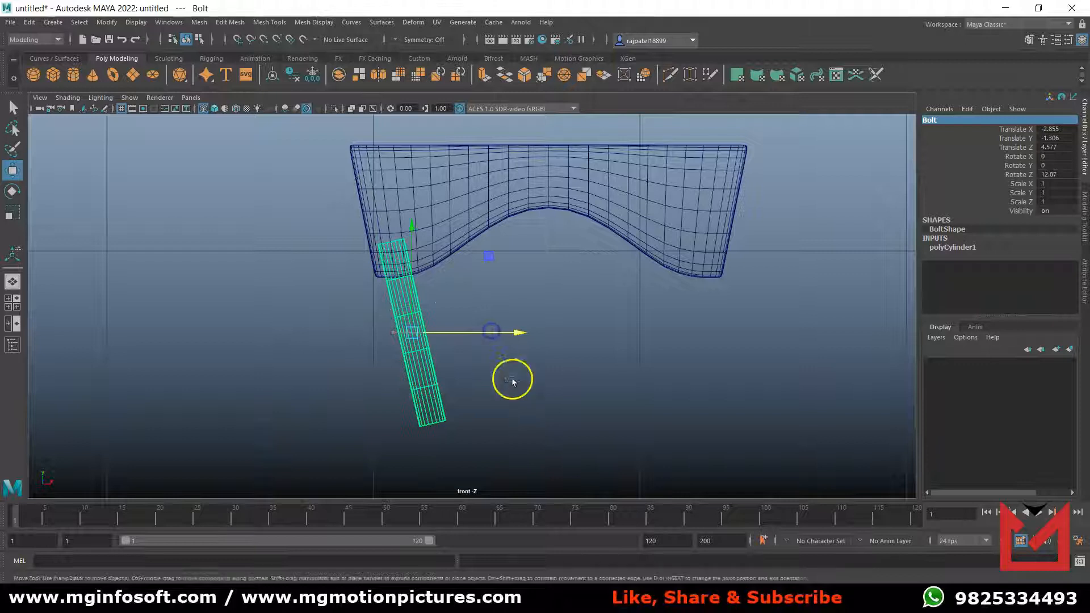
Recenter the tilted Bolt across the Base's thickness in the side and top views, at about Z 4.577.
key("space")
key("space")
scroll(500, 380, "up", 2)
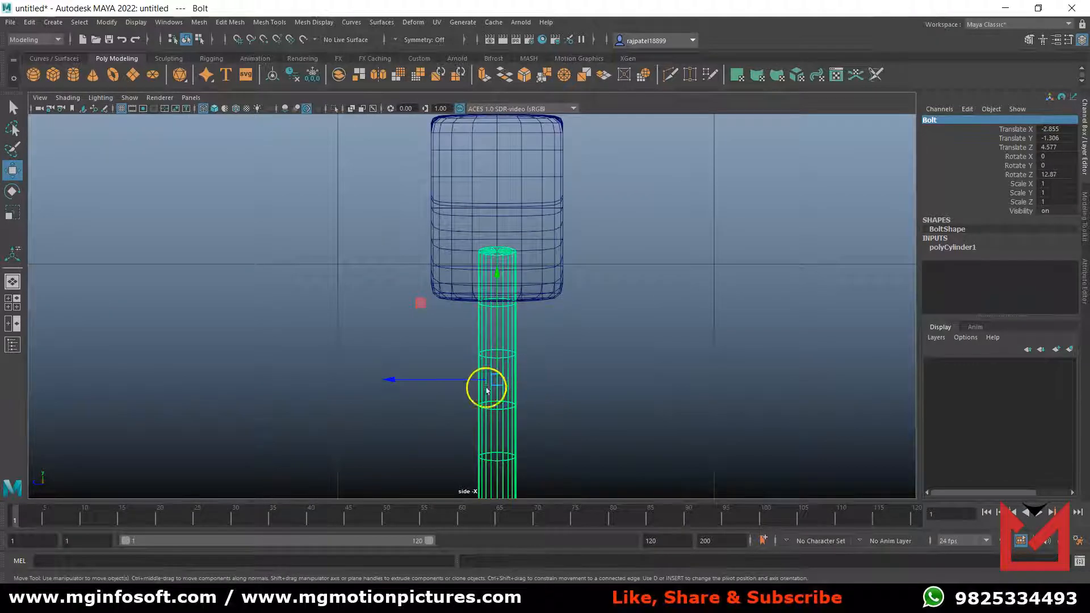
left_click_drag(438, 379, 433, 379)
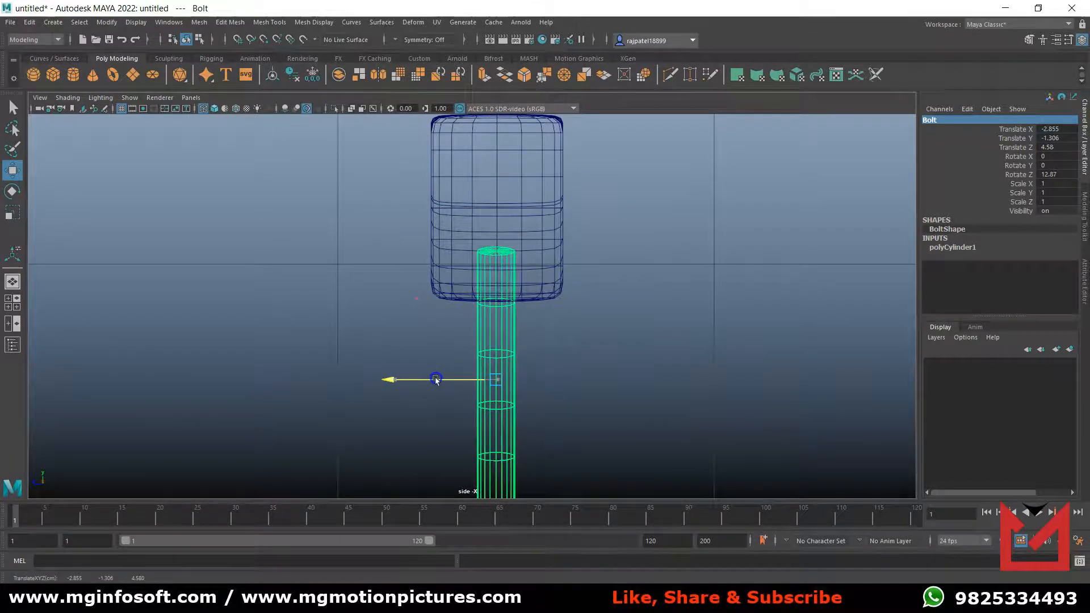
key("space")
Nudge the Bolt horizontally in the front view to about X -2.853.
key("space")
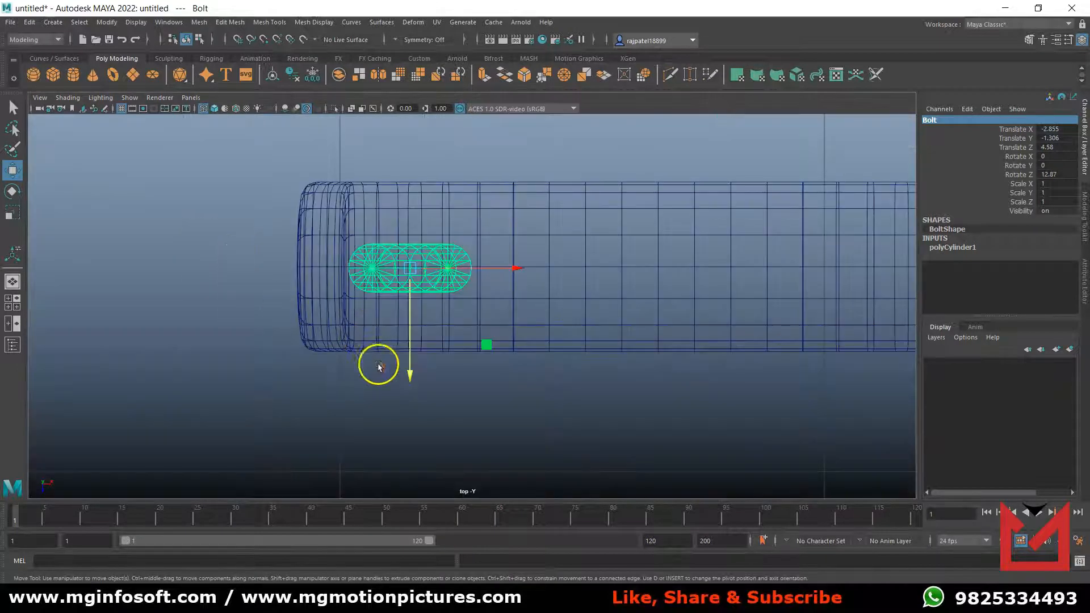
left_click(411, 374)
left_click_drag(411, 374, 411, 373)
key("space")
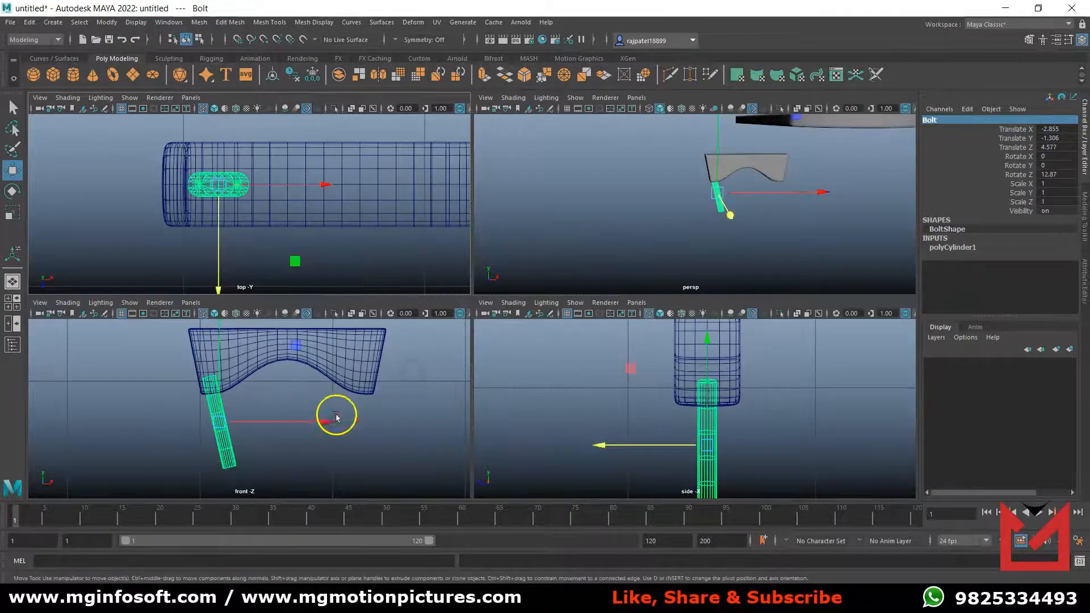
key("space")
left_click(512, 335)
left_click_drag(512, 335, 513, 334)
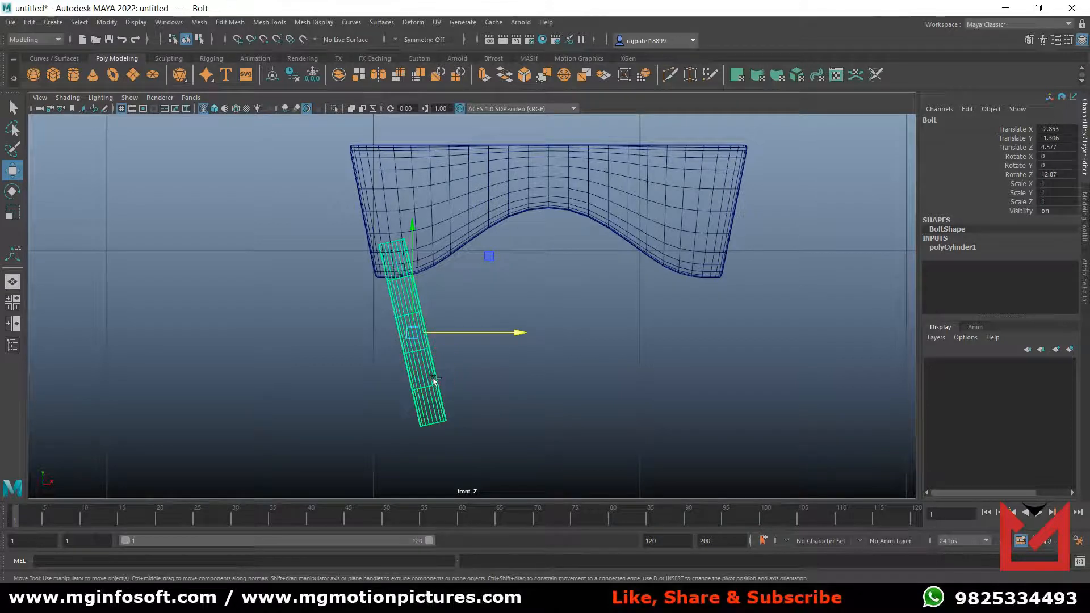
Duplicate the Bolt and set the copy's Rotate X to 90 so it crosses the original.
key("ctrl+d")
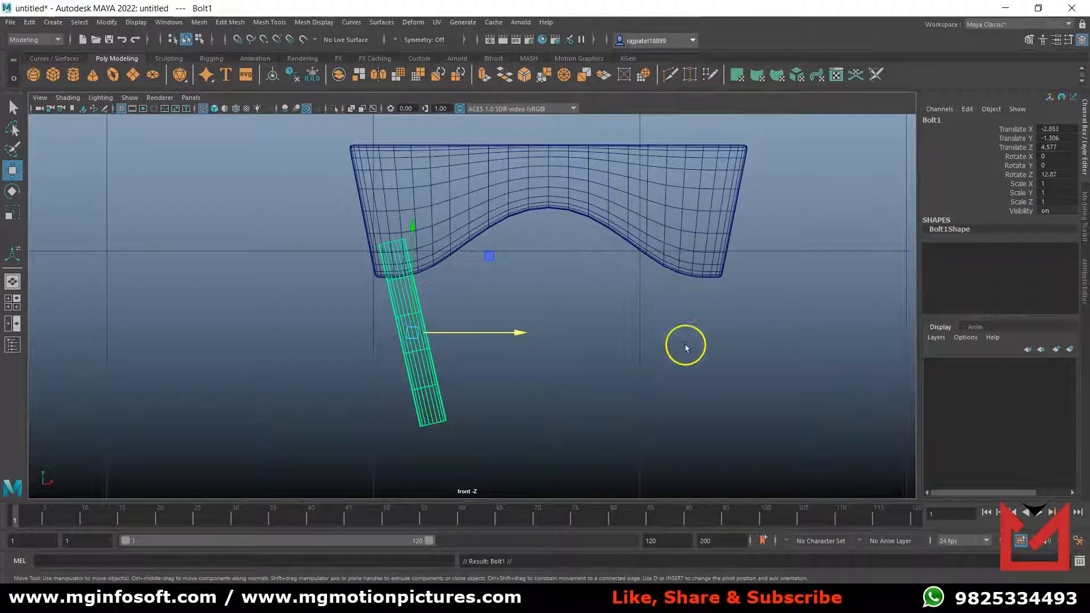
key("e")
key("space")
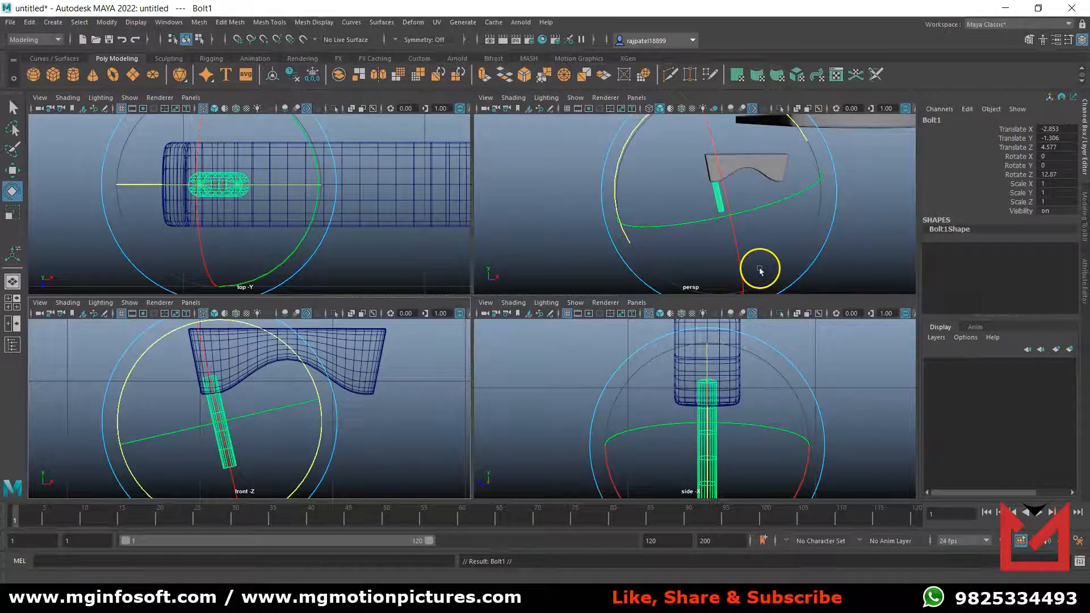
key("space")
left_click_drag(522, 276, 542, 359)
double_click(1070, 157)
type("90")
key("Return")
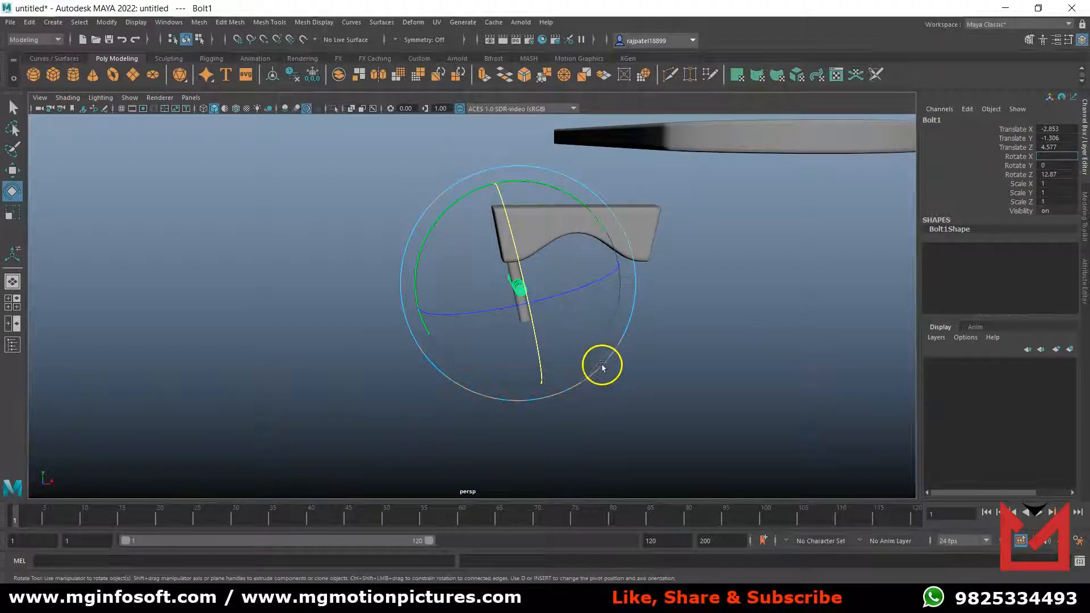
Set the crossing bolt copy's Rotate Z to 0 to remove its tilt in the front view.
key("space")
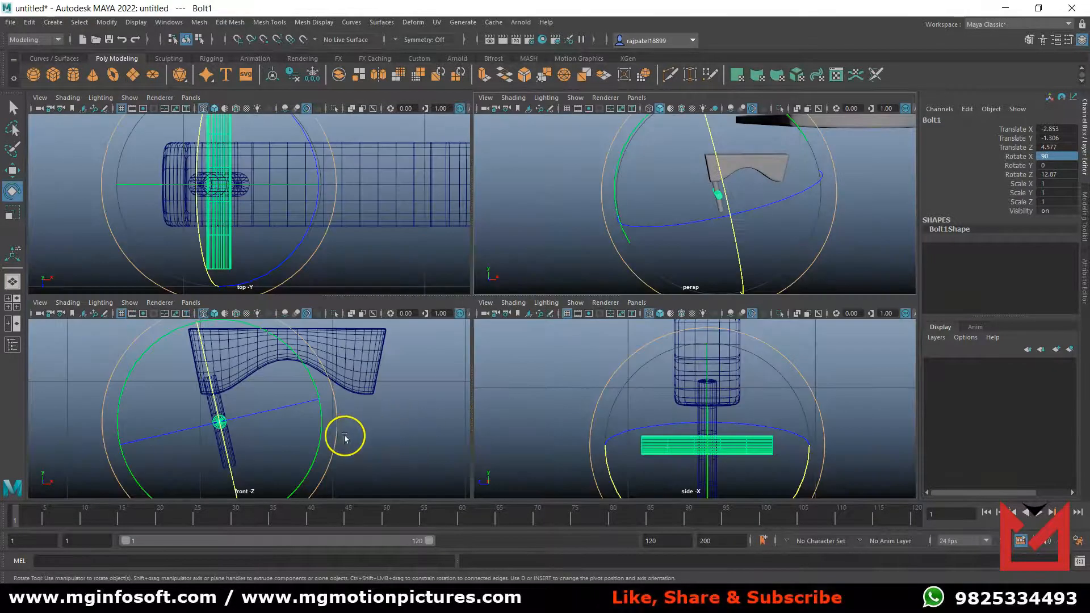
key("space")
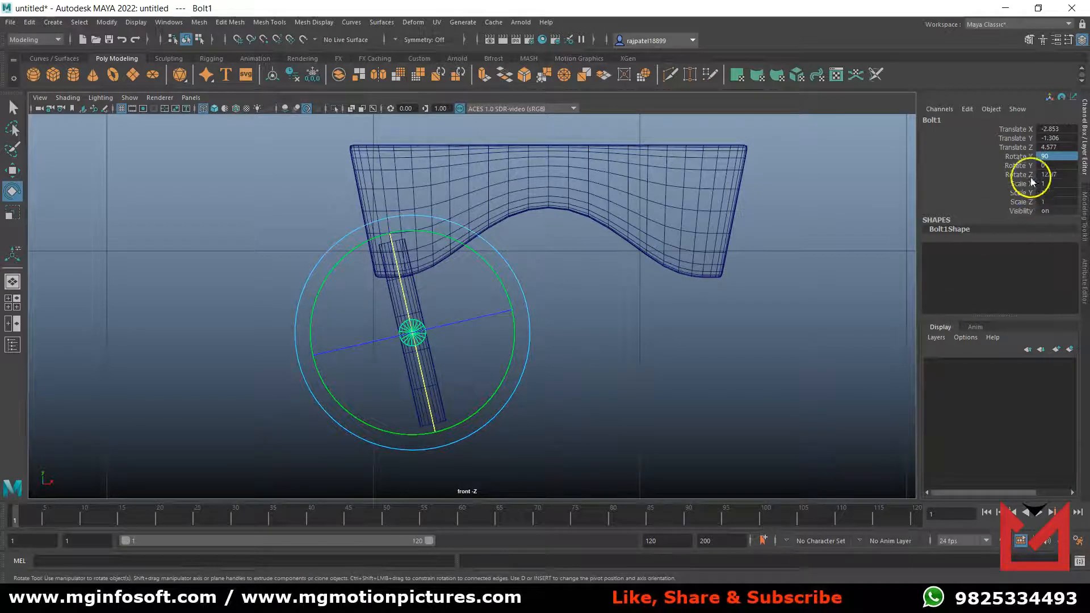
double_click(1068, 174)
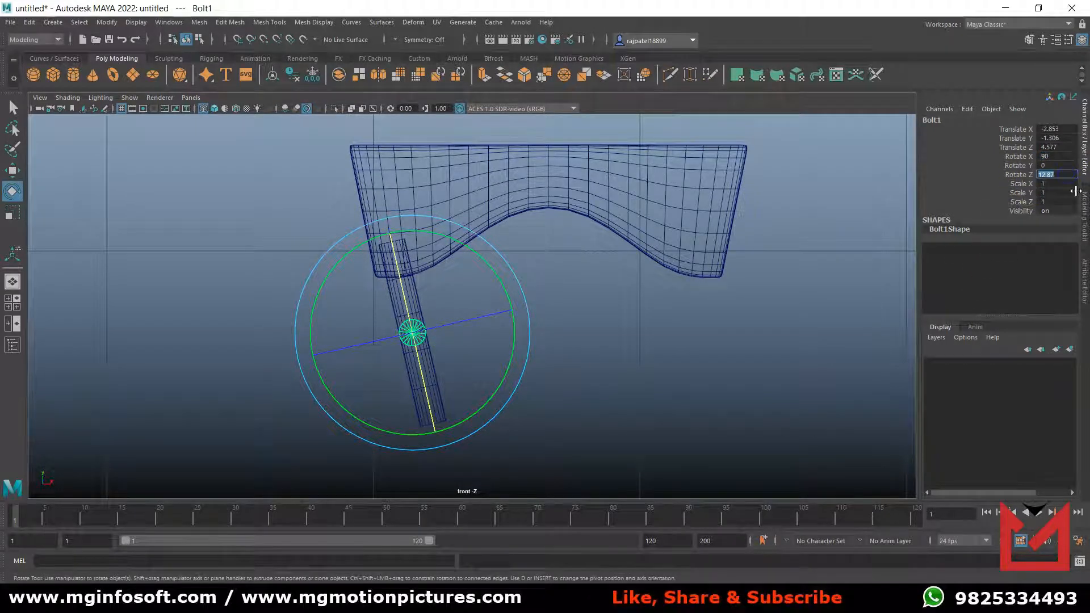
type("0")
key("Return")
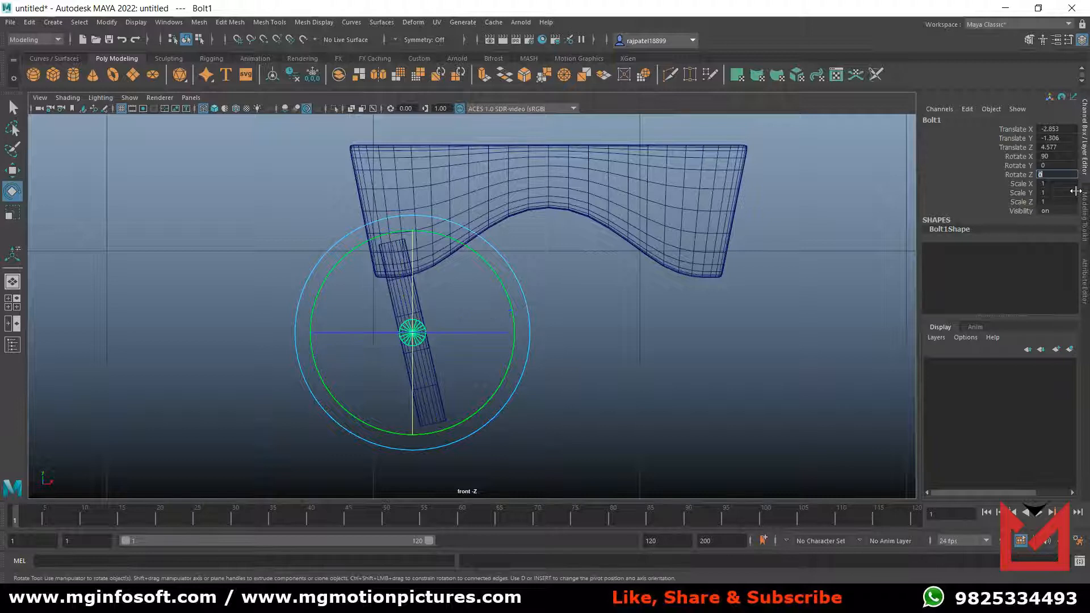
Examine how the two crossed bolts sit under the Base in the front, side and top views, shaded and in wireframe.
key("5")
left_click(546, 407)
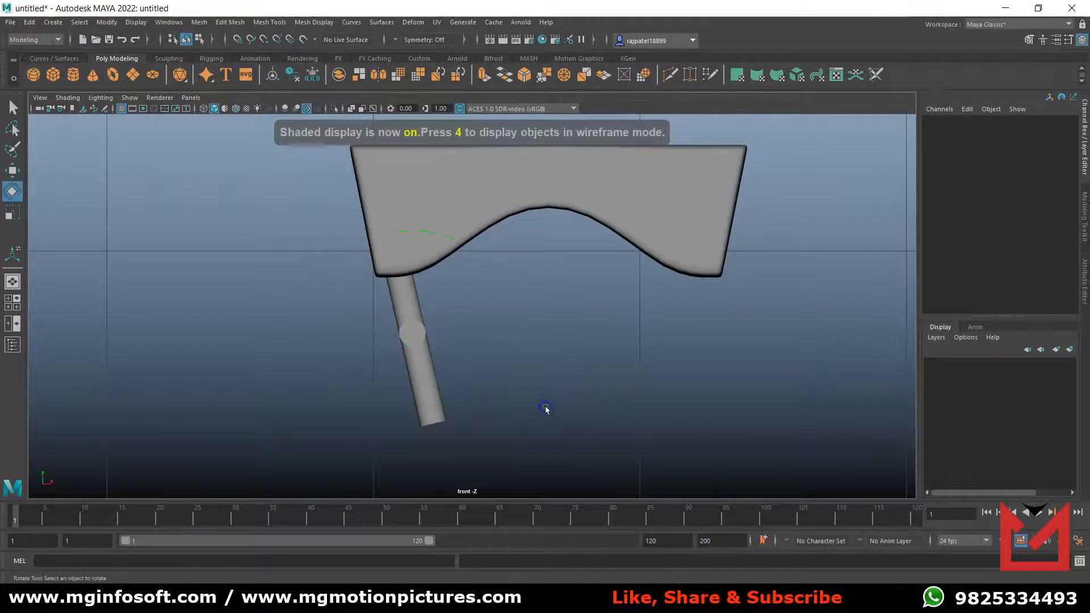
key("space")
key("space")
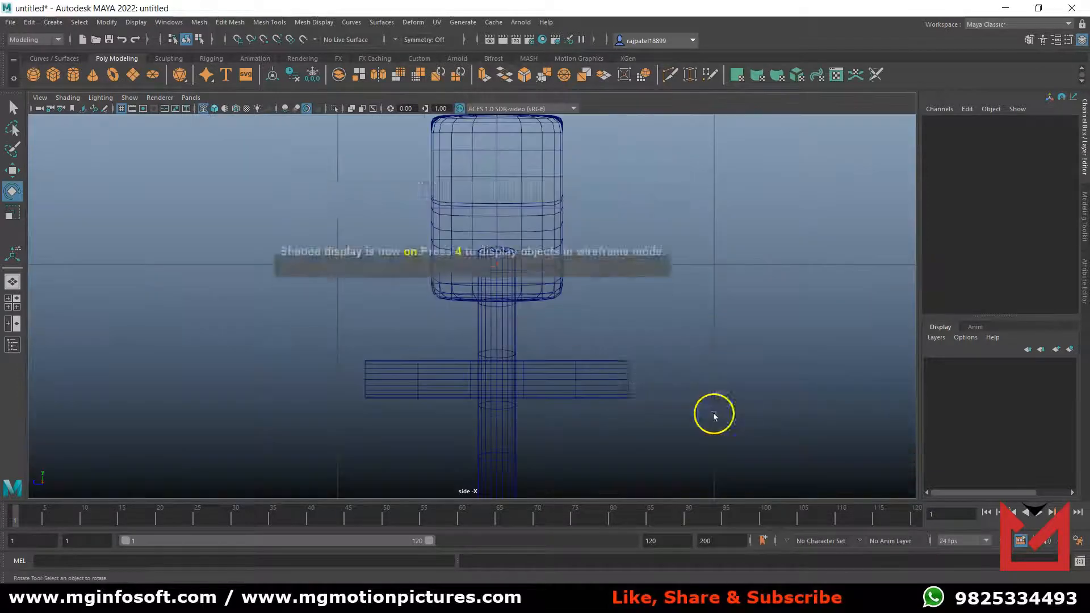
key("5")
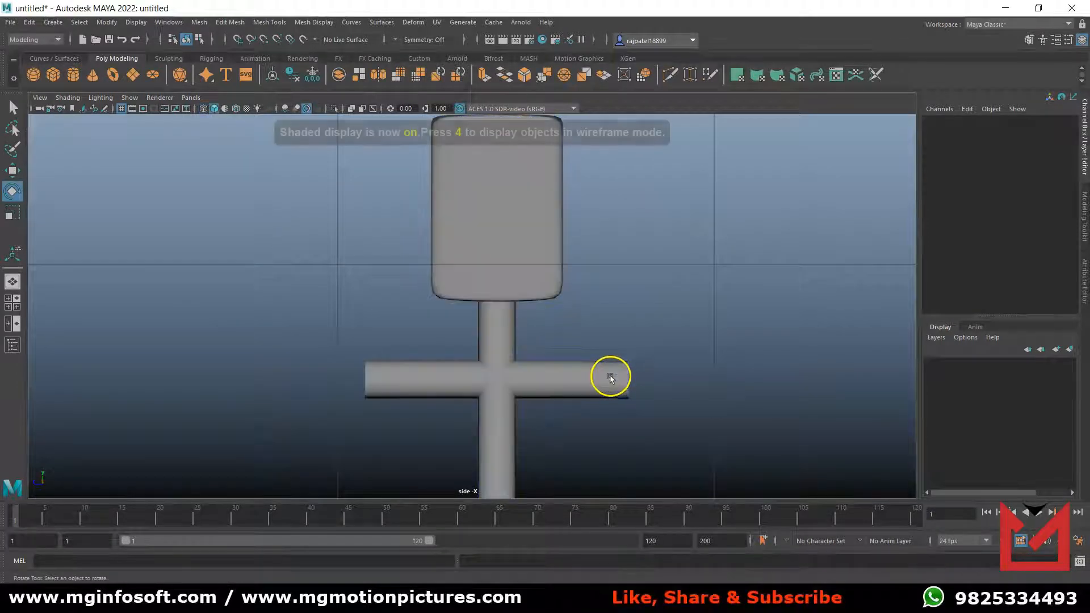
scroll(587, 401, "down", 5)
scroll(539, 386, "up", 4)
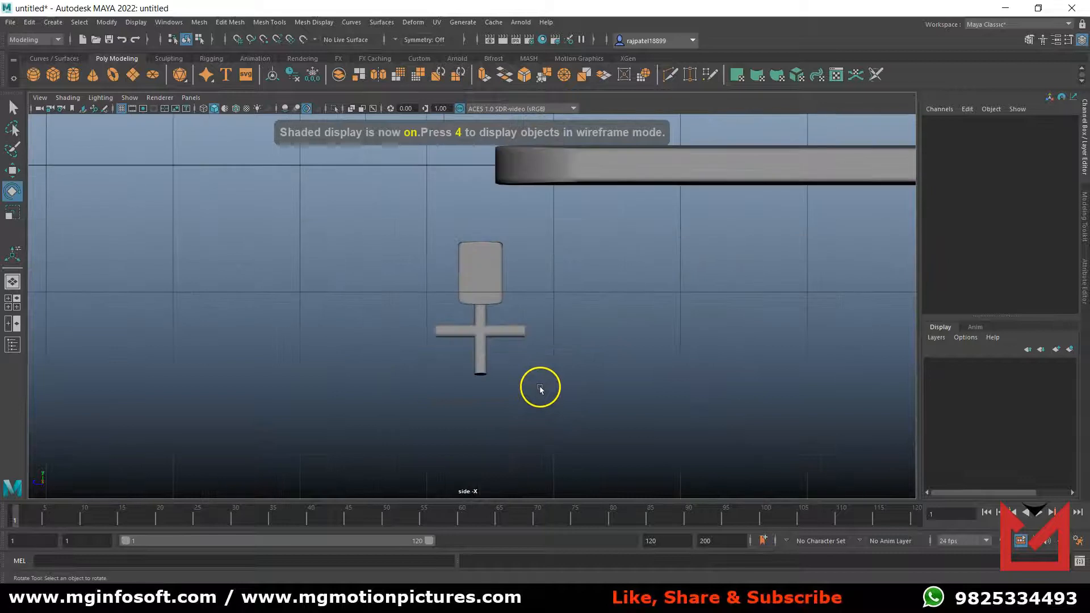
key("space")
key("space")
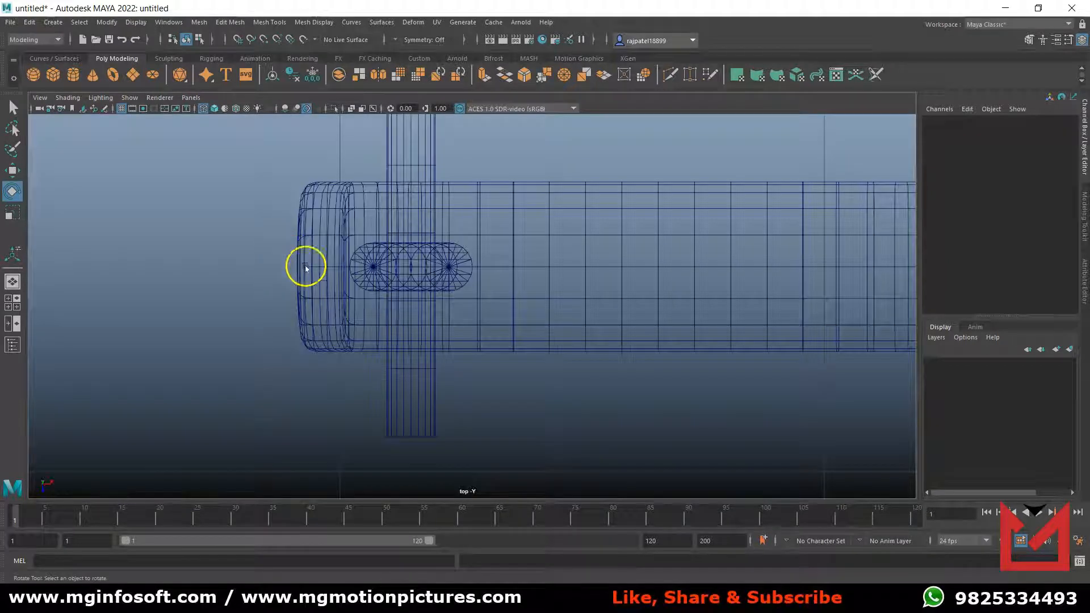
key("5")
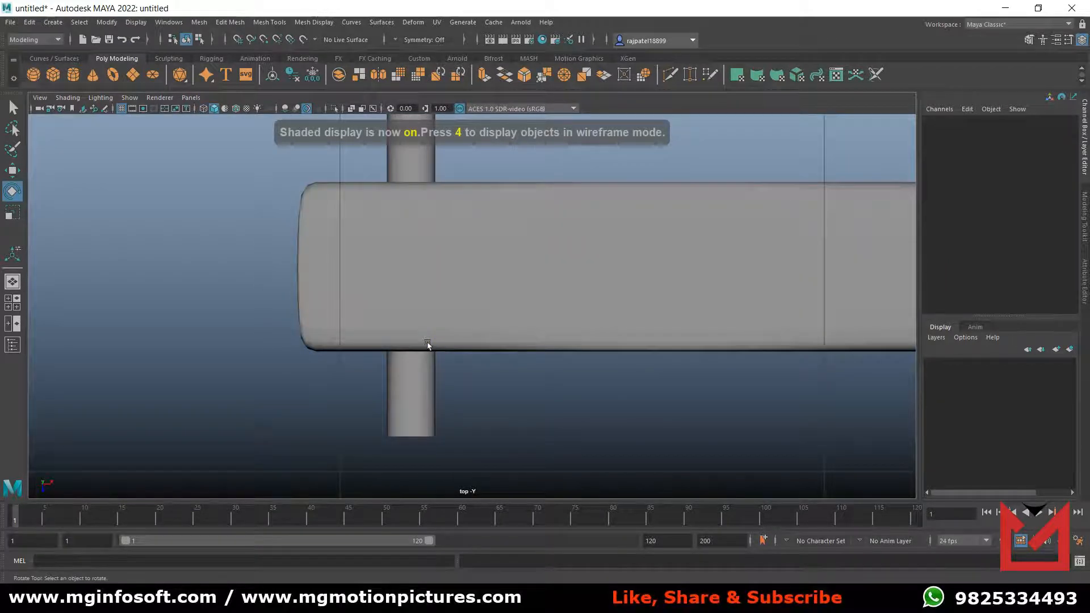
key("4")
key("space")
key("space")
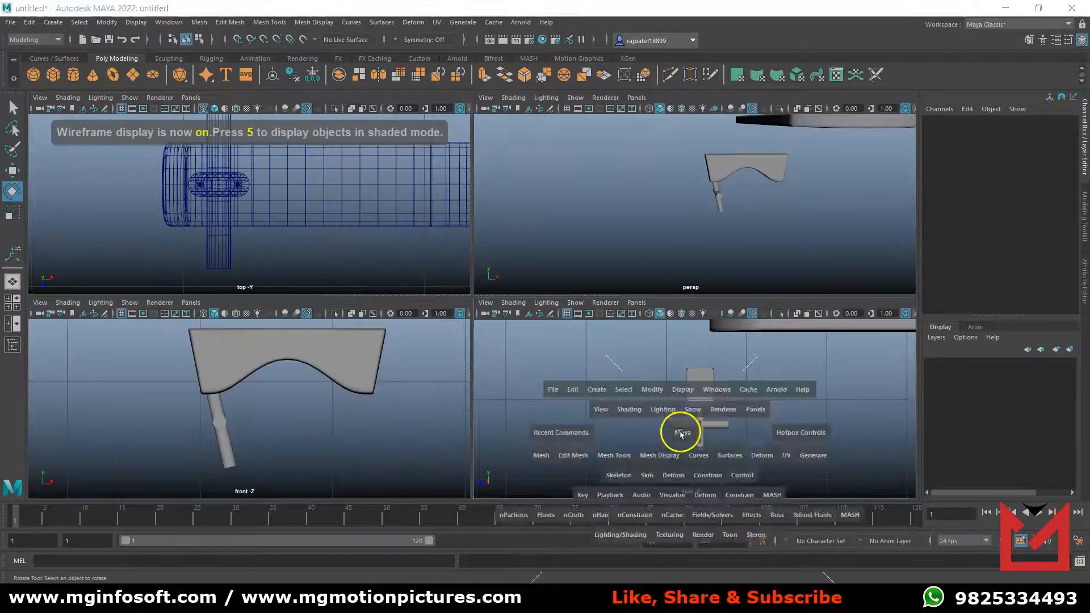
key("4")
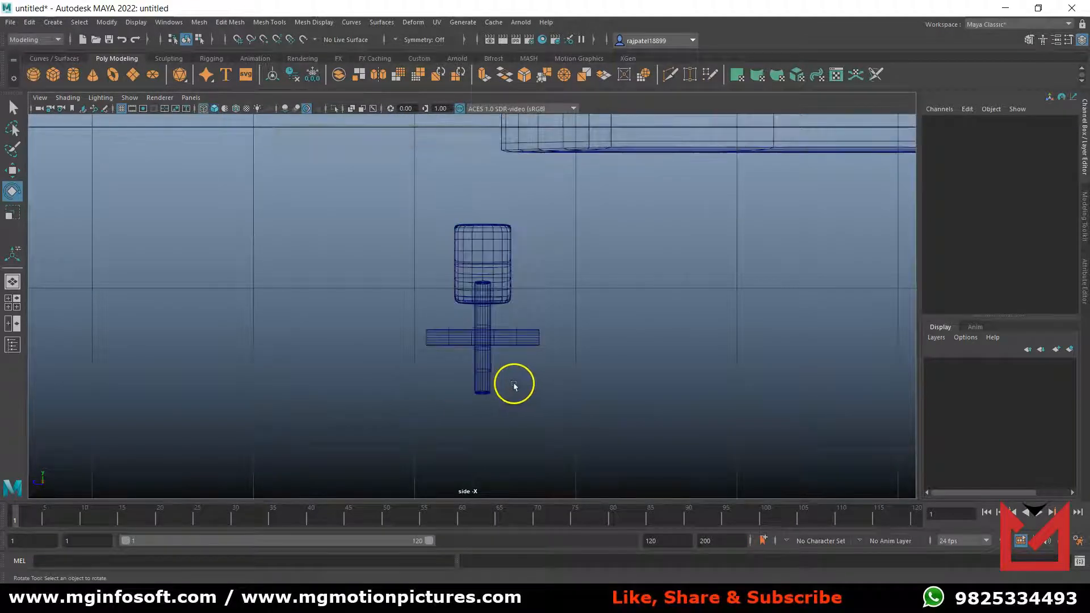
key("space")
key("space")
key("4")
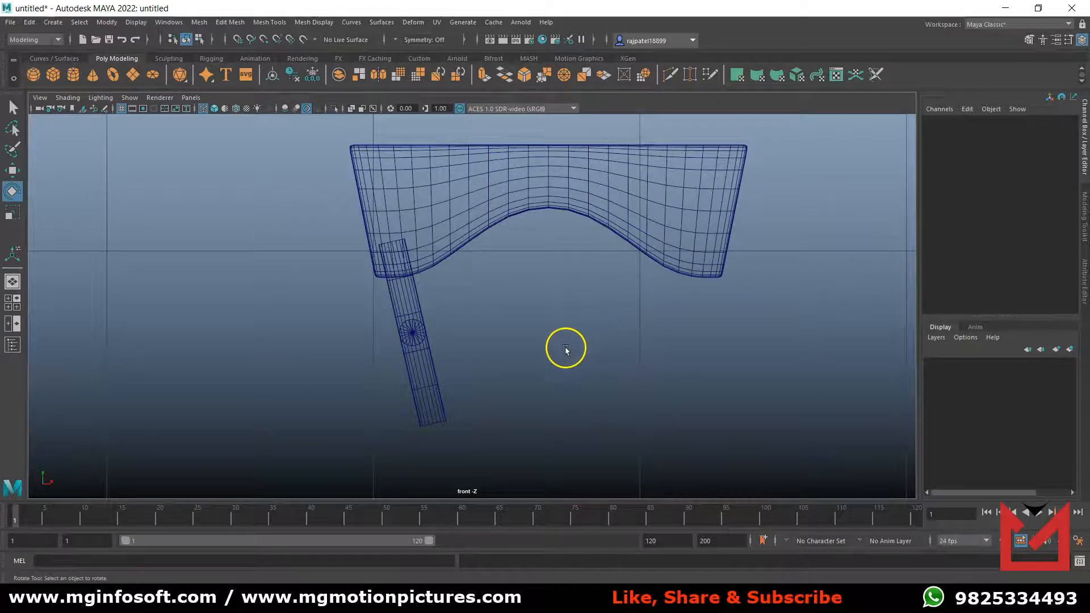
Create a new polygon cylinder at the origin and set its radius to 0.25.
scroll(565, 349, "down", 5)
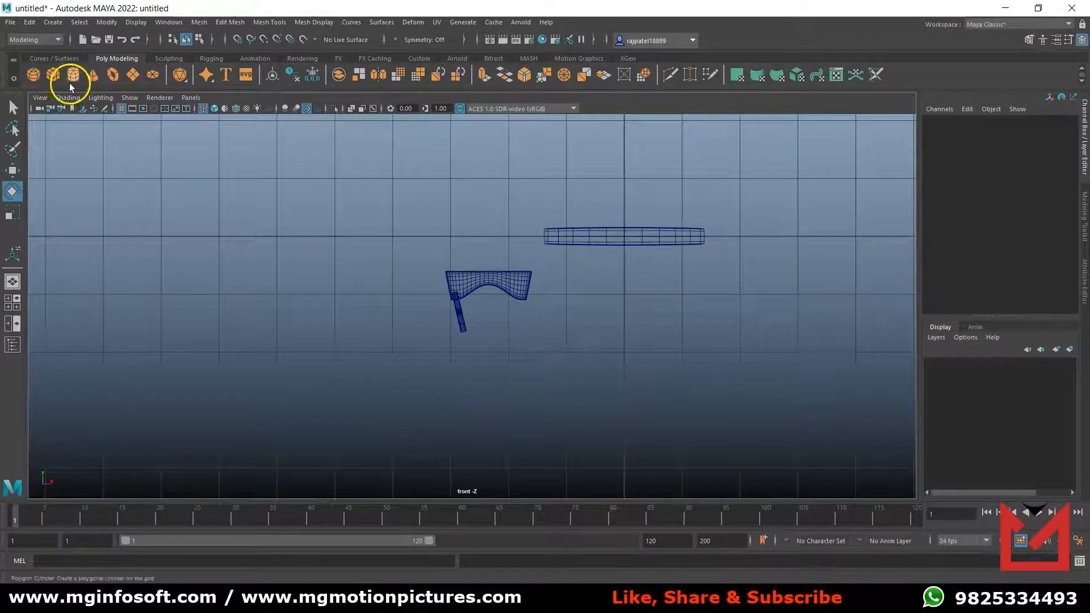
key("5")
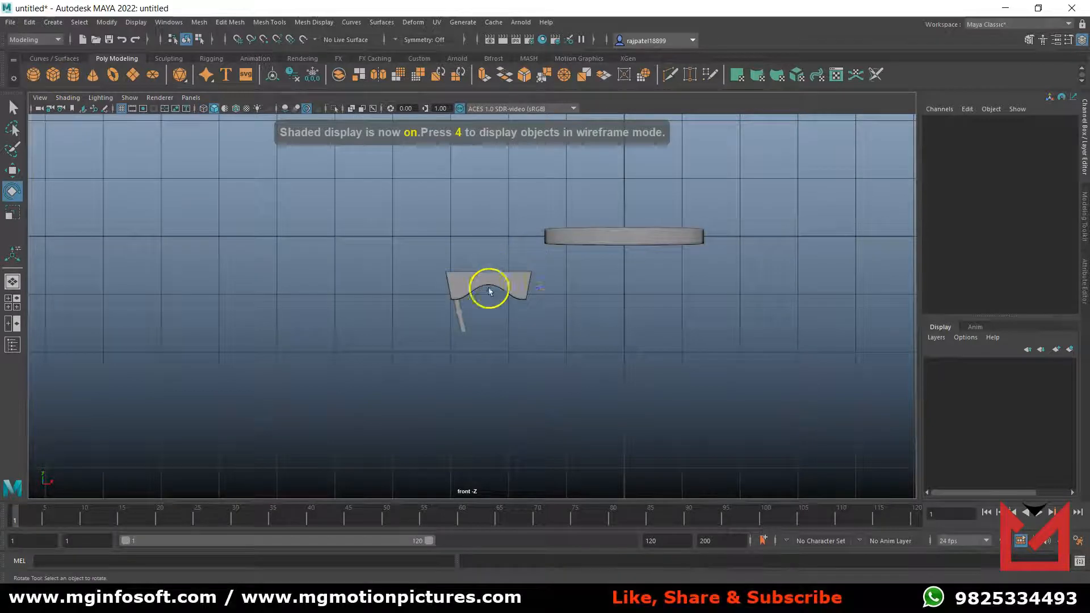
scroll(511, 298, "up", 2)
middle_click_drag(547, 306, 352, 366, "alt")
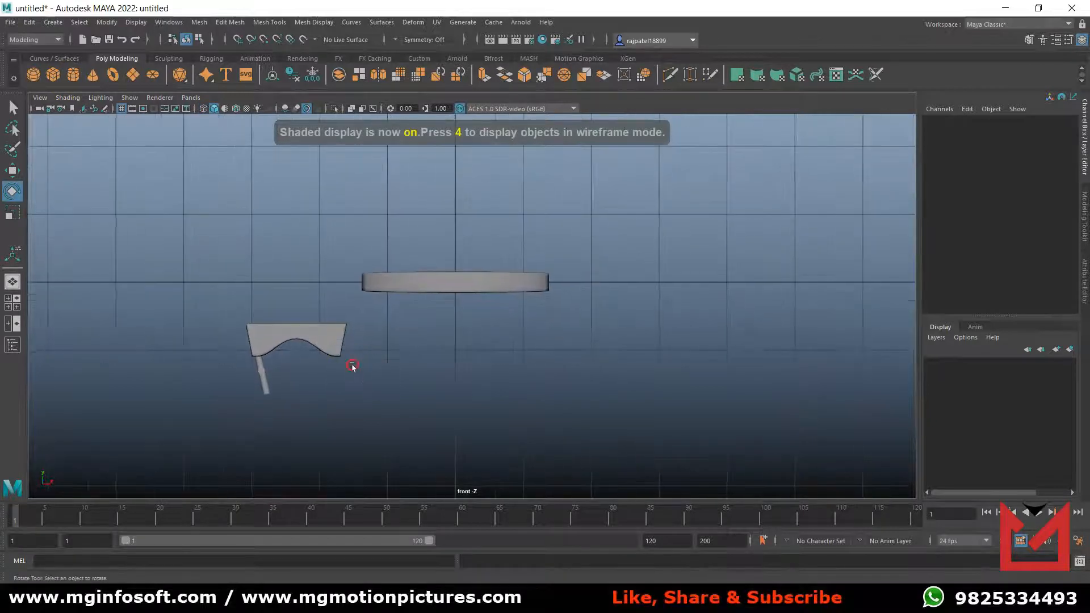
left_click(74, 77)
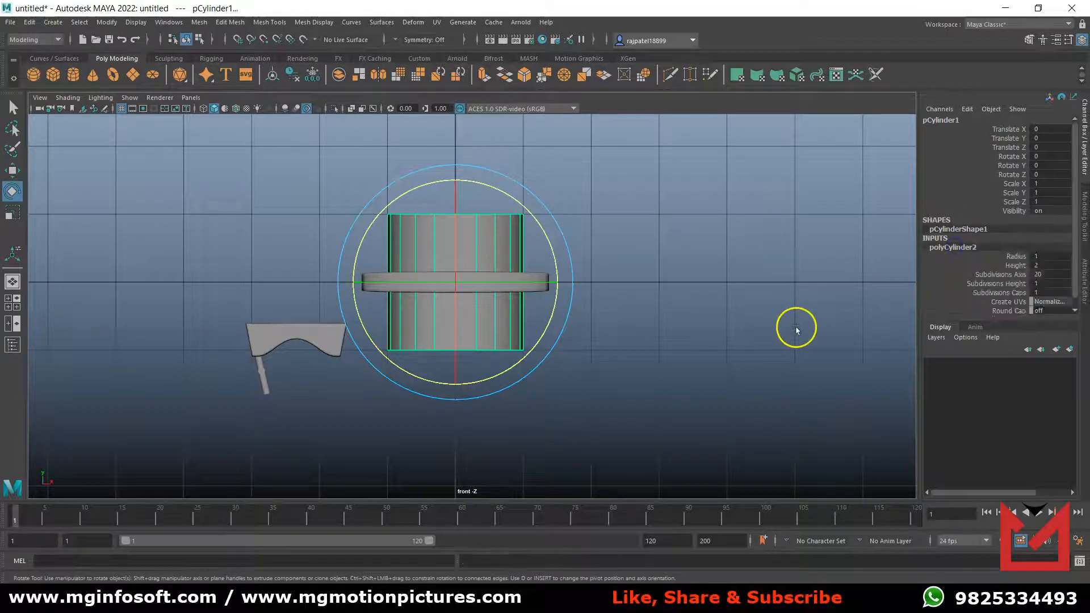
key("w")
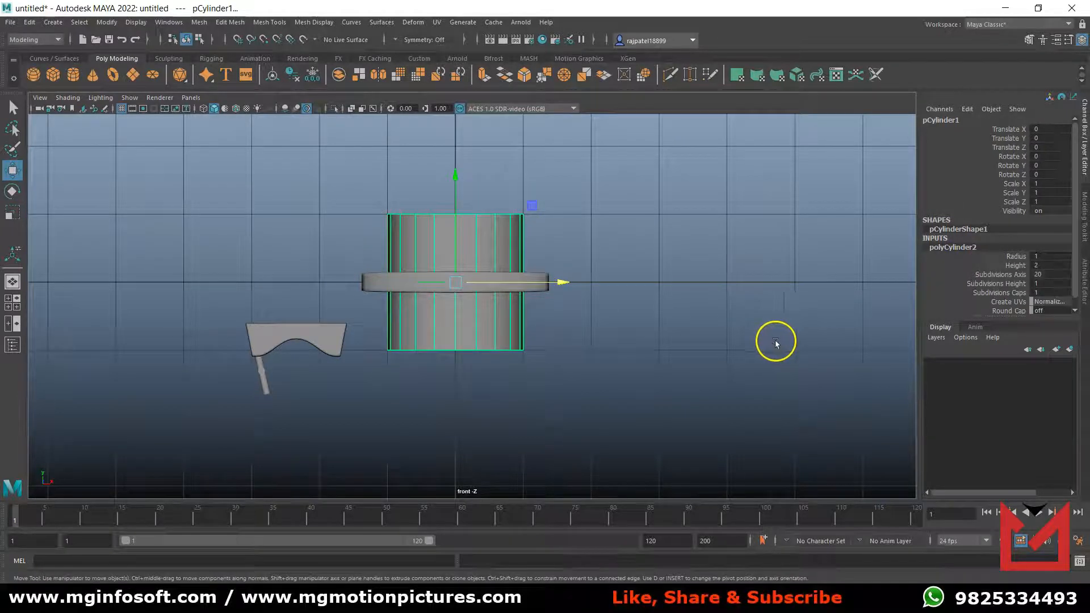
left_click(1020, 257)
middle_click_drag(825, 326, 818, 327)
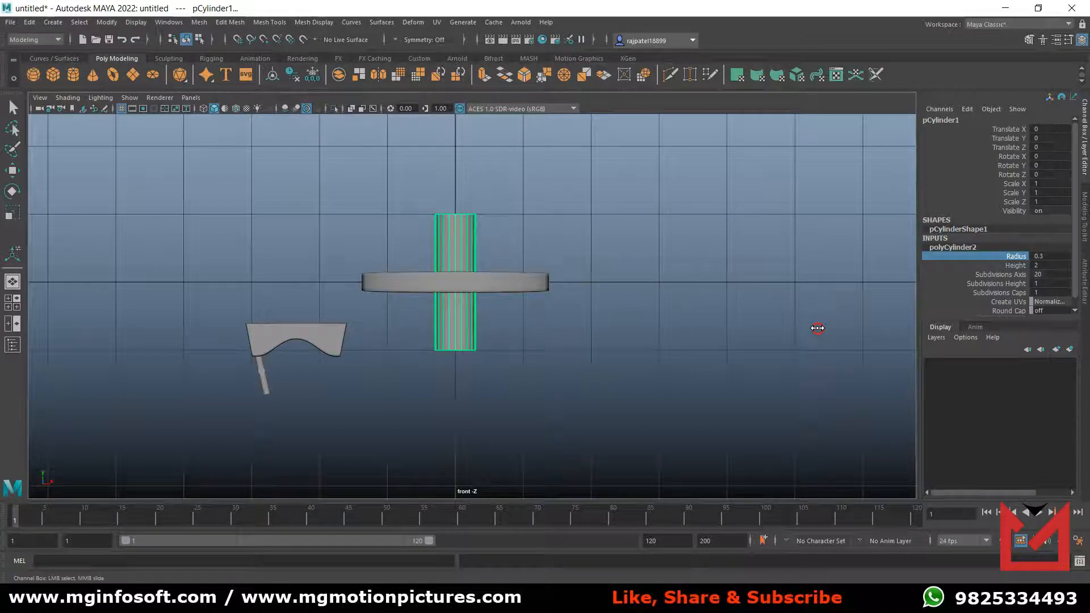
double_click(1057, 256)
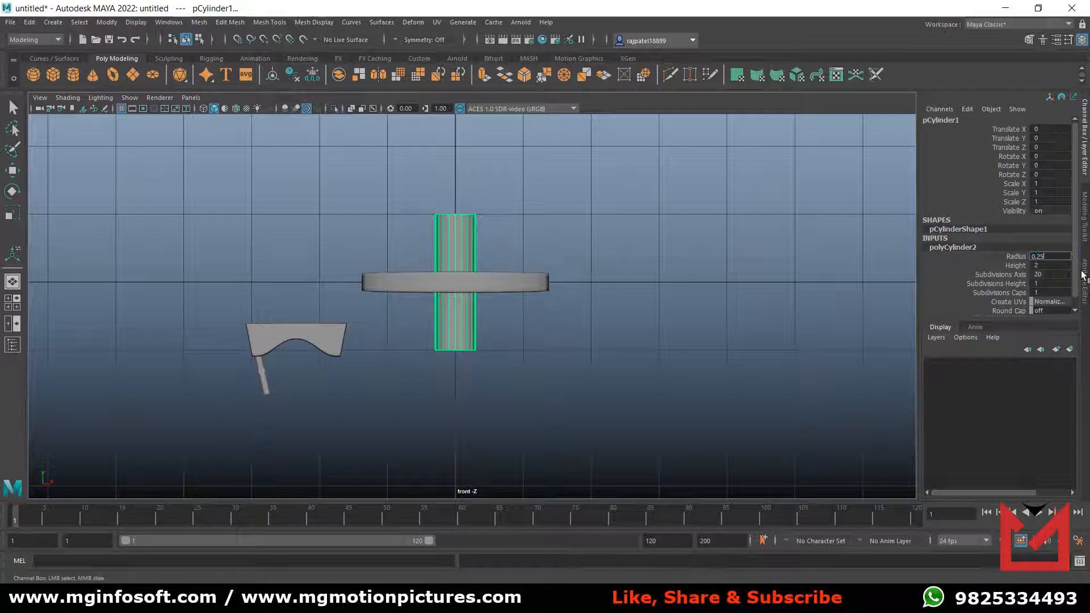
key("Return")
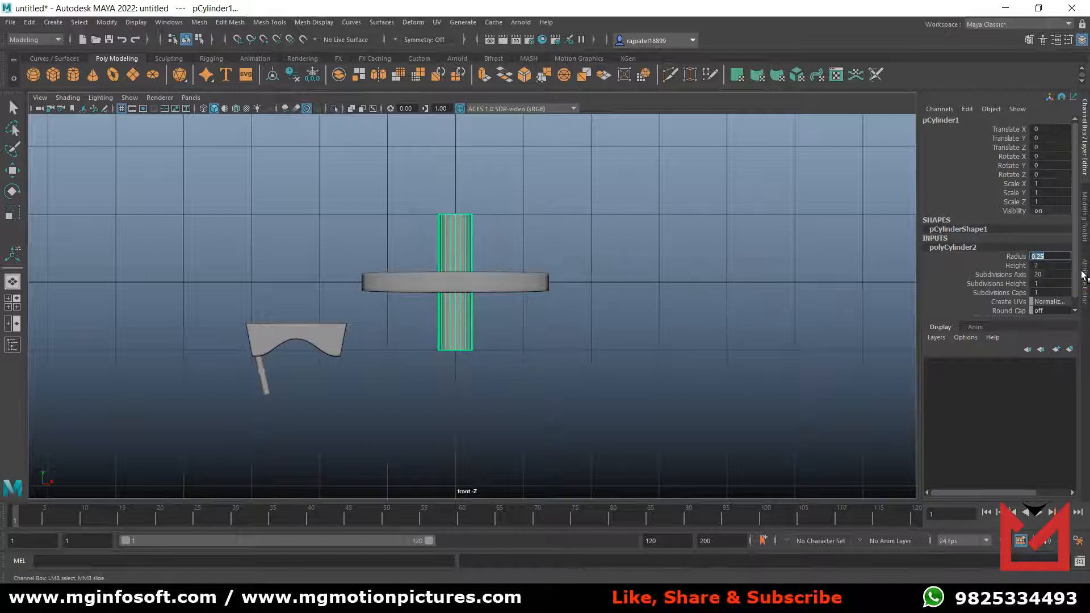
Set the new cylinder's height to 1.
left_click(1016, 266)
middle_click_drag(778, 352, 767, 352)
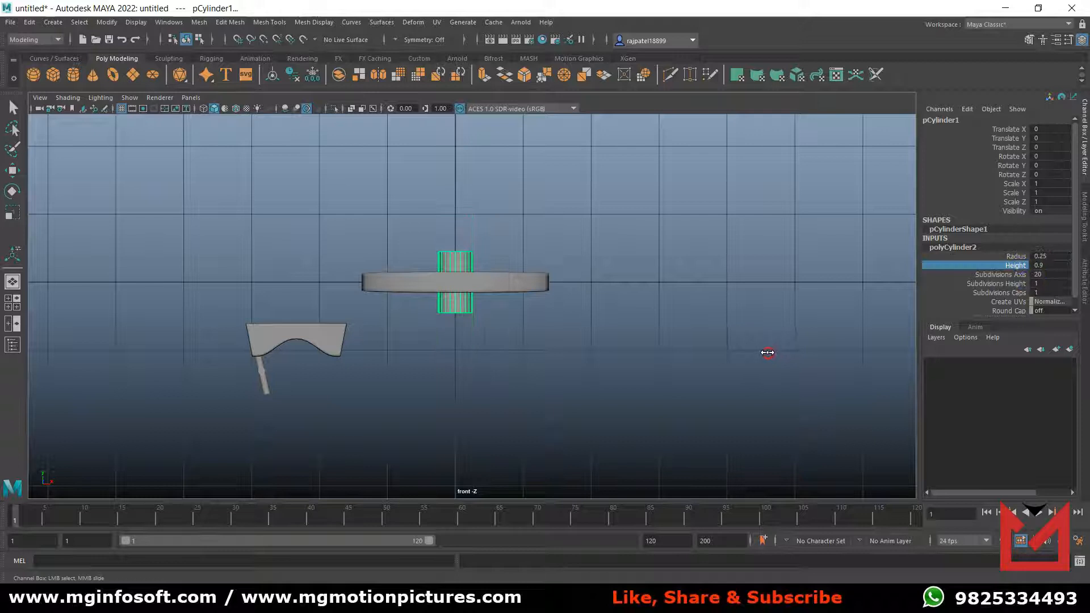
double_click(1055, 265)
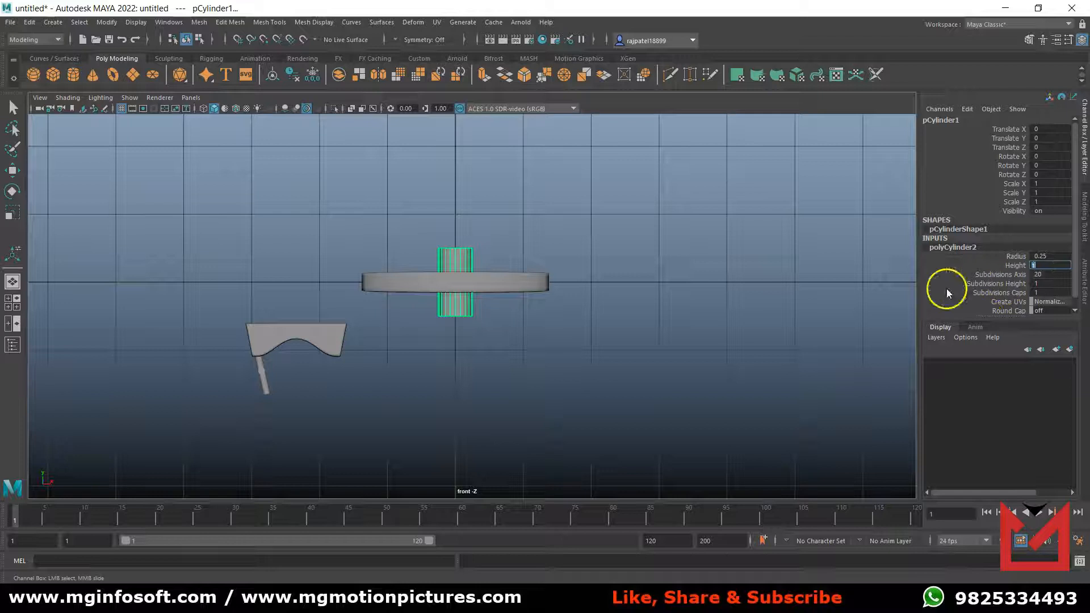
type("1")
key("Return")
Reduce the new cylinder's Subdivisions Axis to 10.
scroll(458, 284, "up", 10)
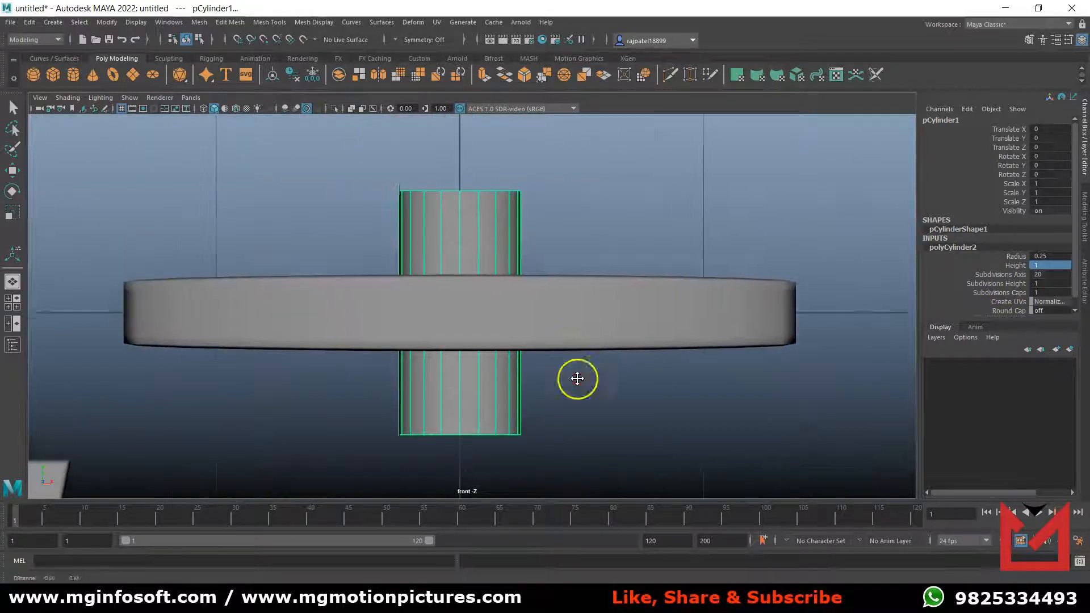
scroll(535, 386, "up", 1)
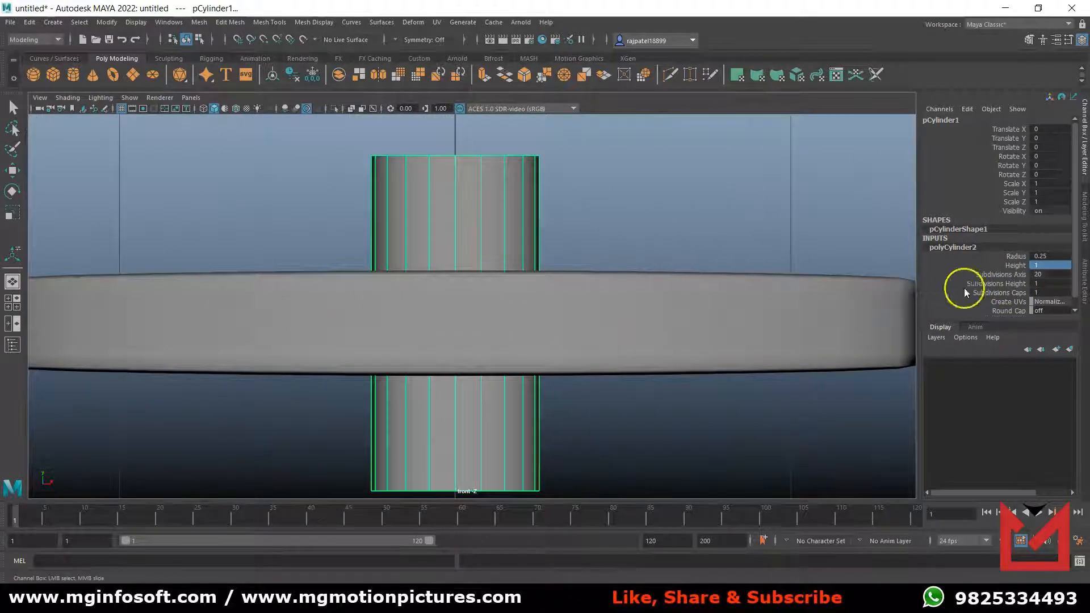
double_click(1030, 274)
type("10")
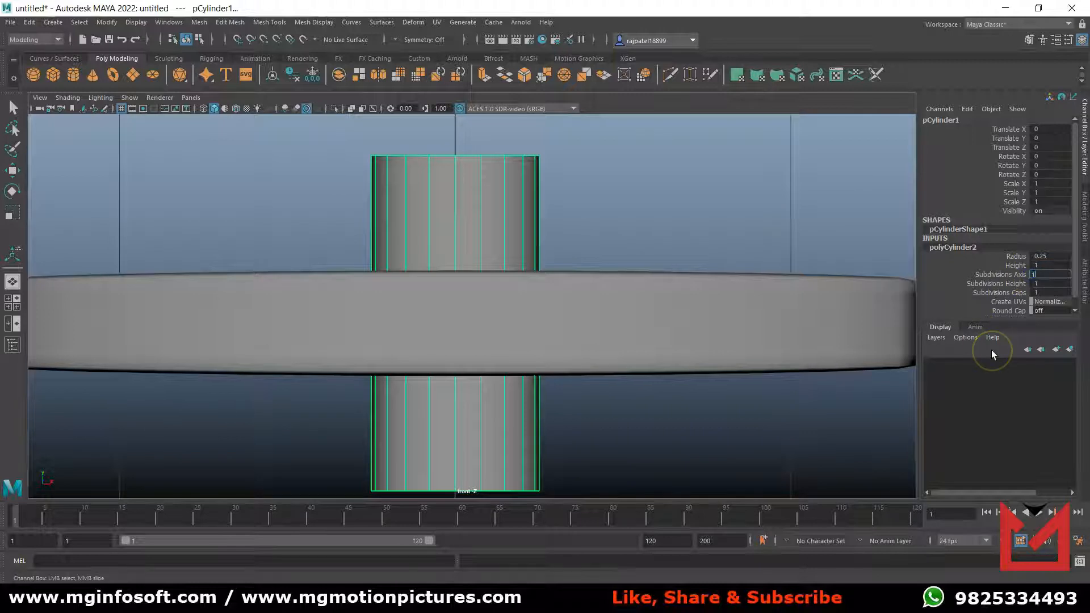
key("Return")
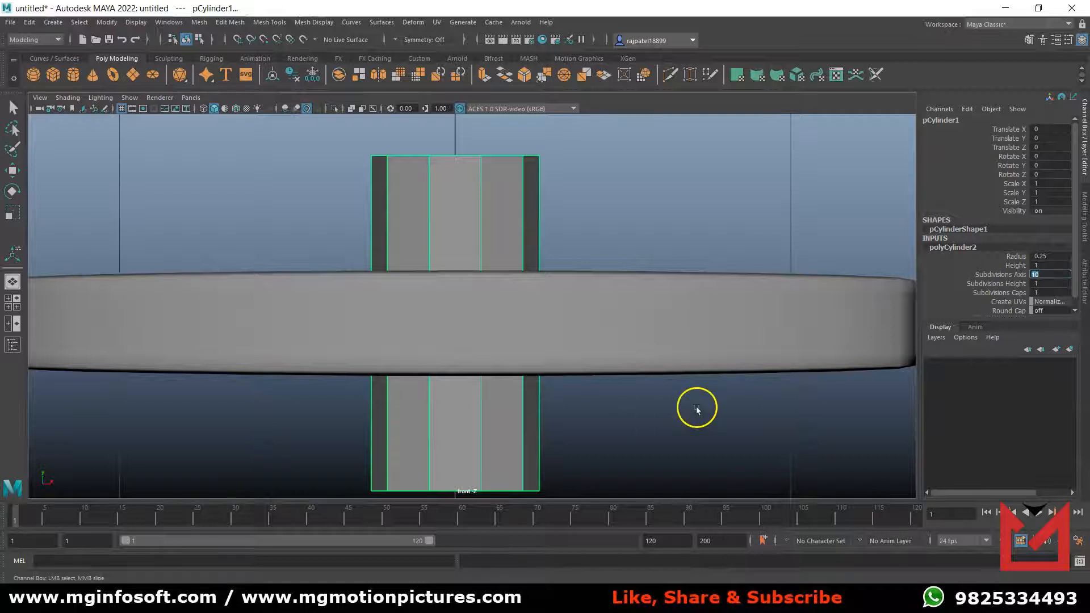
Set the new cylinder's Subdivisions Height to 3 and Subdivisions Caps to 10.
left_click(1016, 284)
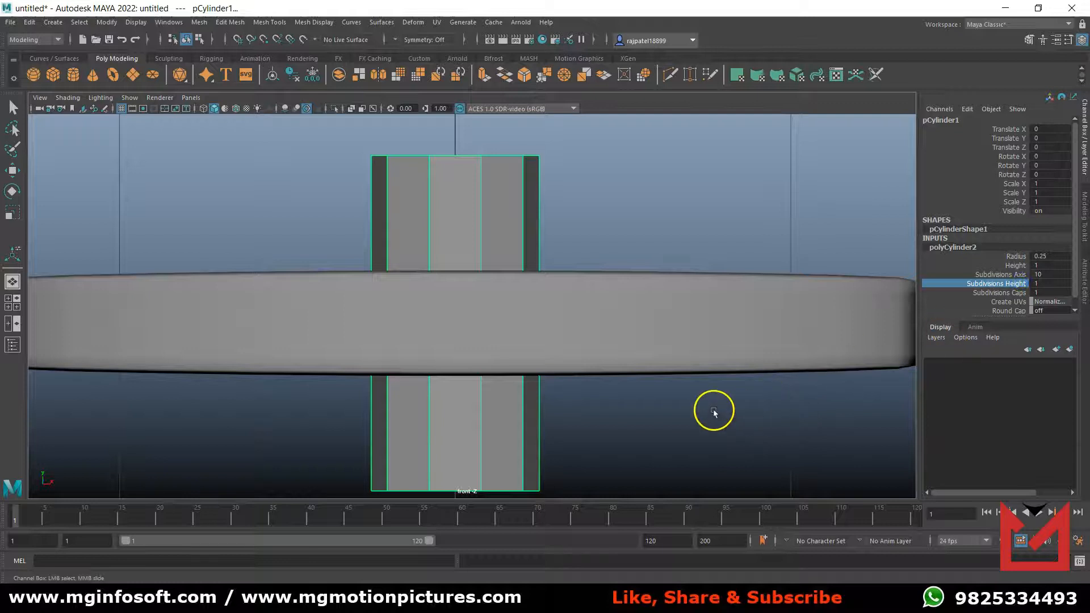
middle_click_drag(719, 412, 725, 412)
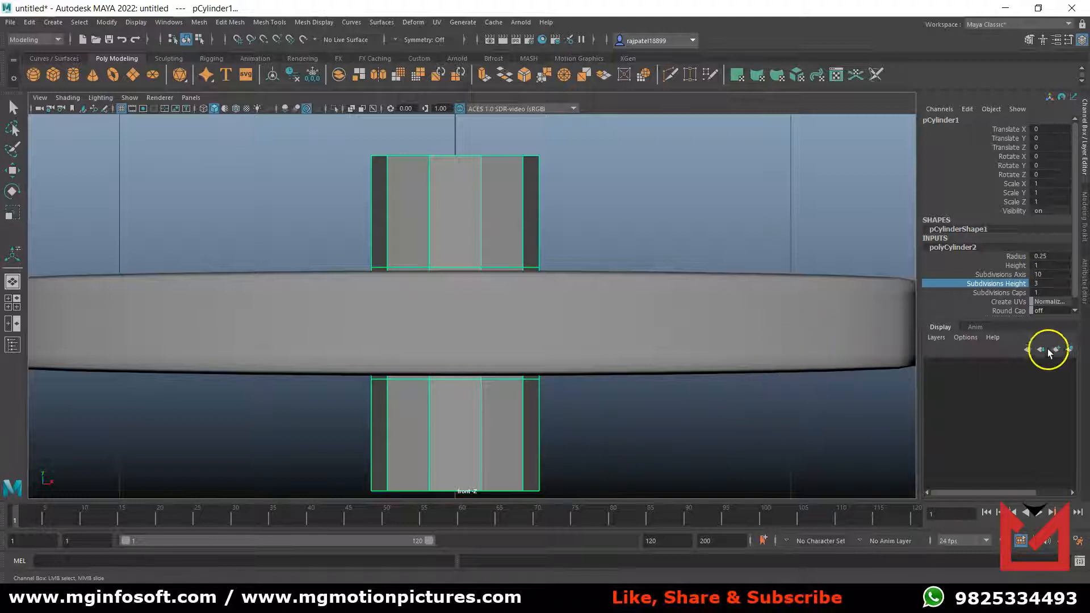
double_click(1050, 293)
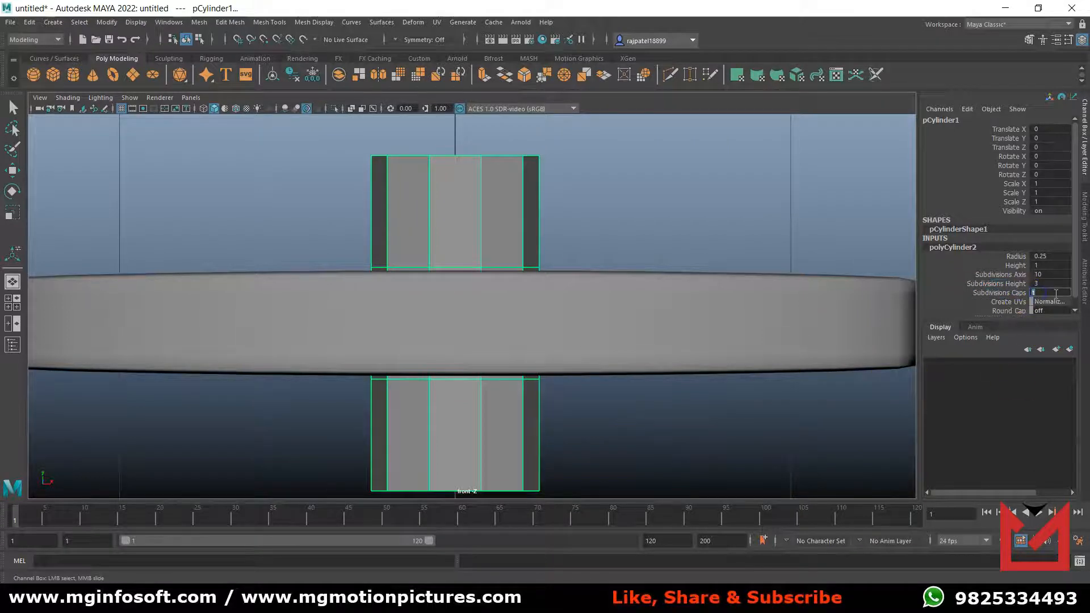
scroll(535, 348, "down", 8)
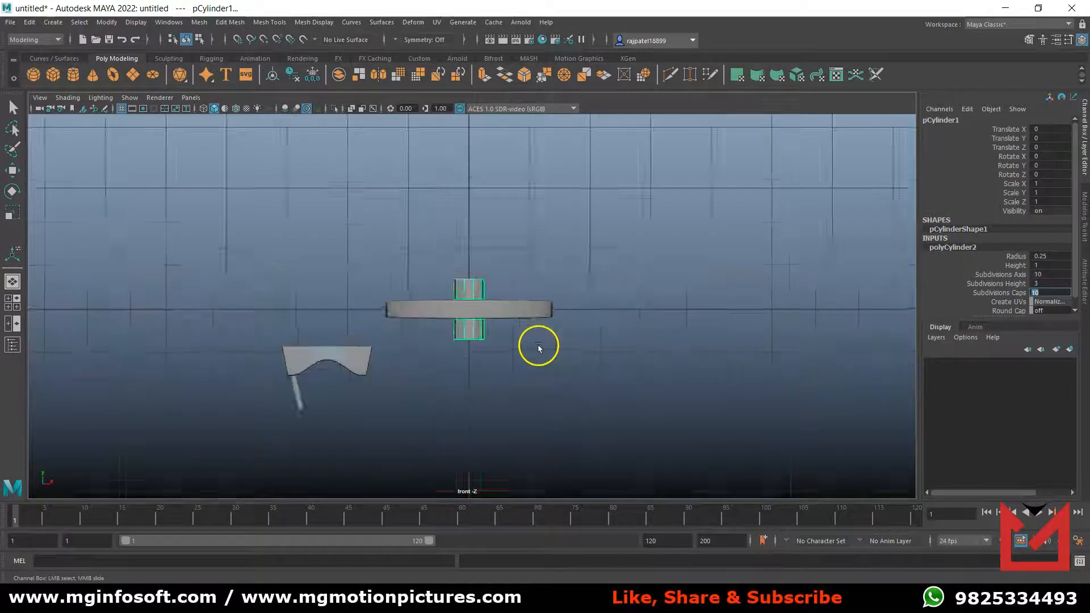
scroll(499, 380, "up", 4)
middle_click_drag(502, 380, 521, 359, "alt")
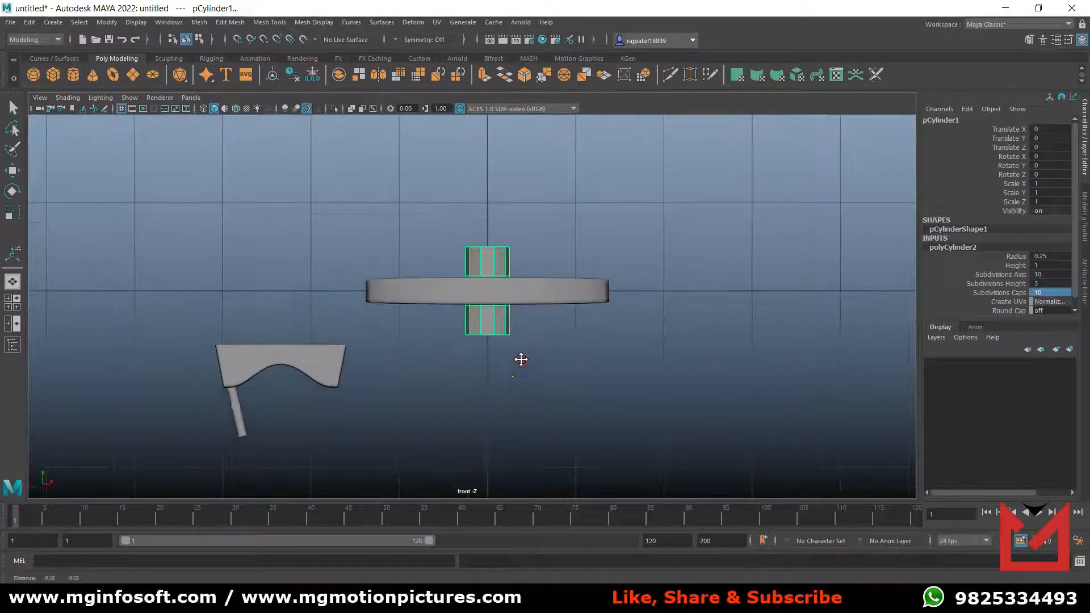
Rotate the new cylinder to 90 degrees about X so it lies horizontally.
key("space")
key("space")
left_click_drag(691, 284, 633, 338, "alt")
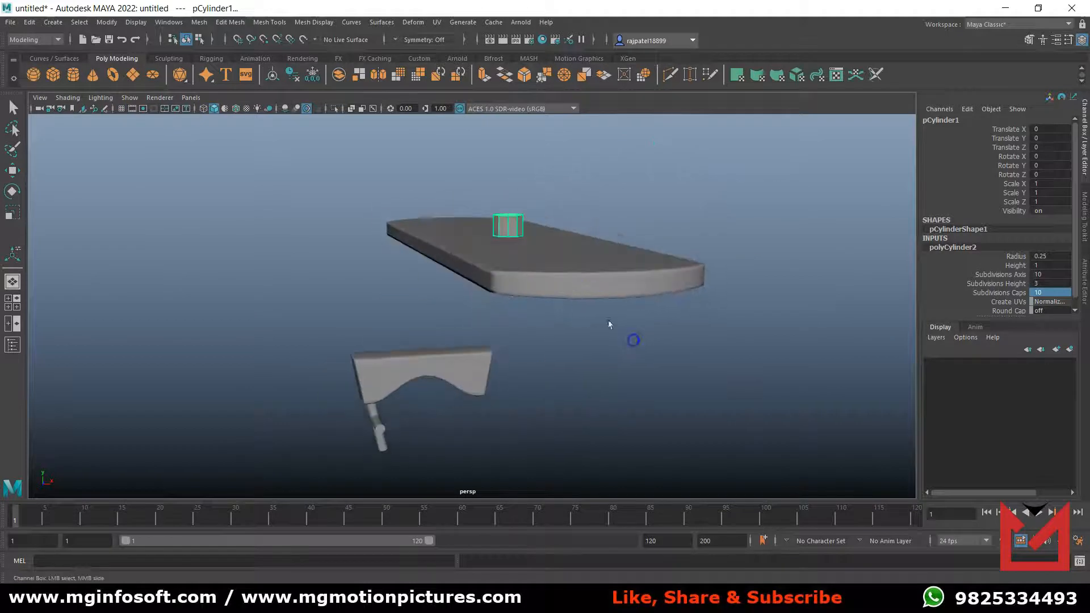
key("w")
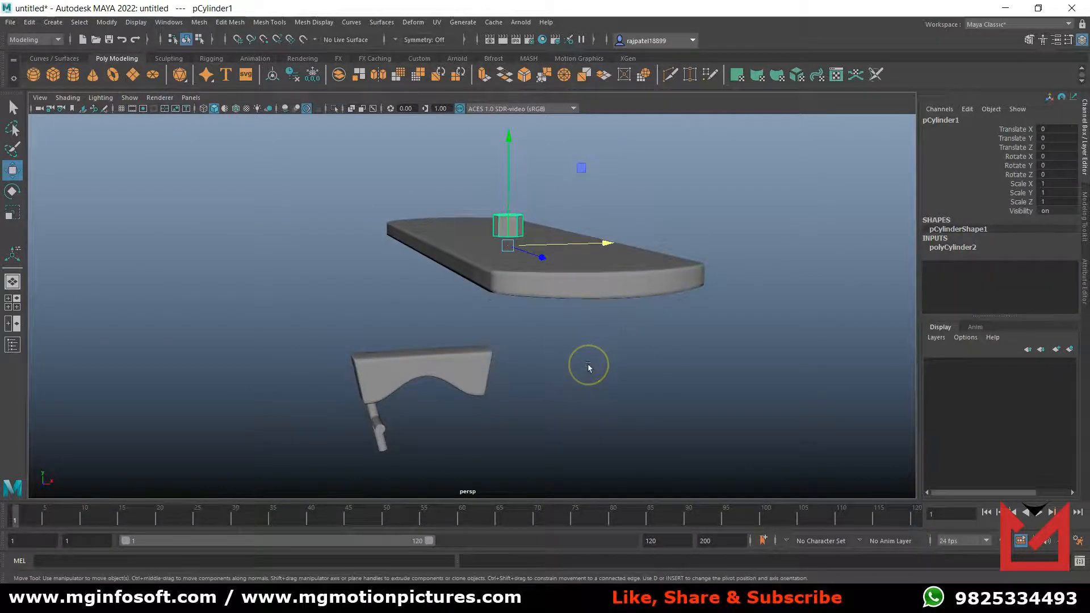
key("e")
left_click_drag(540, 202, 540, 282)
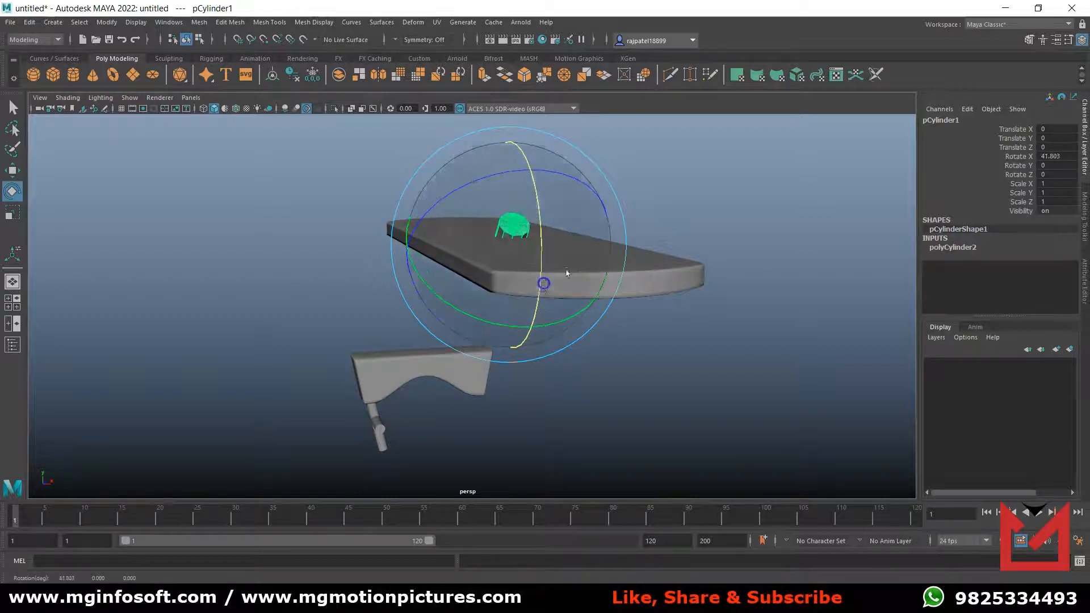
double_click(1070, 156)
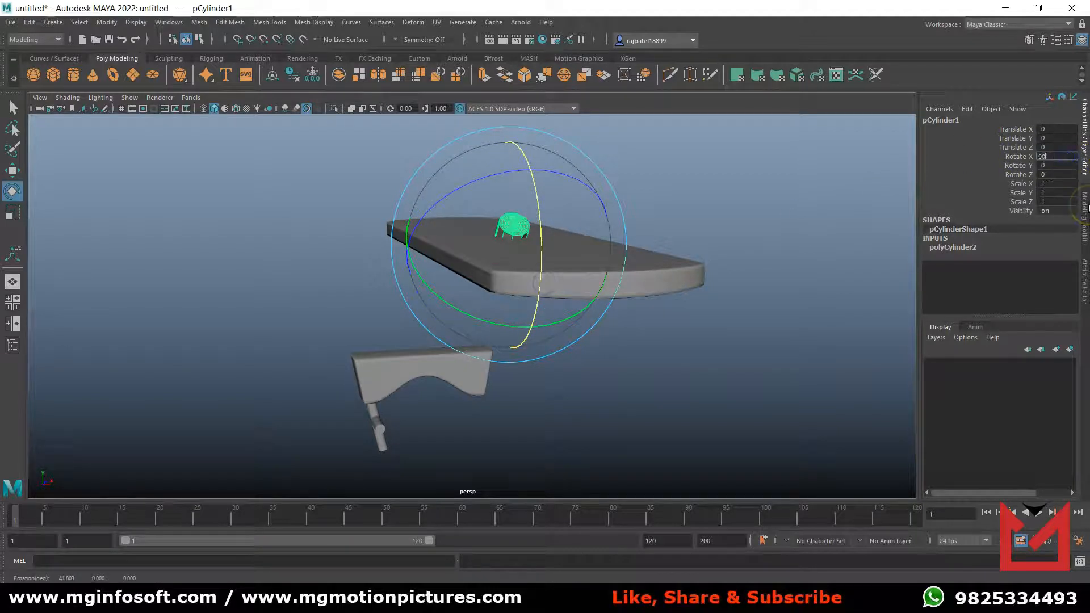
type("90")
key("Return")
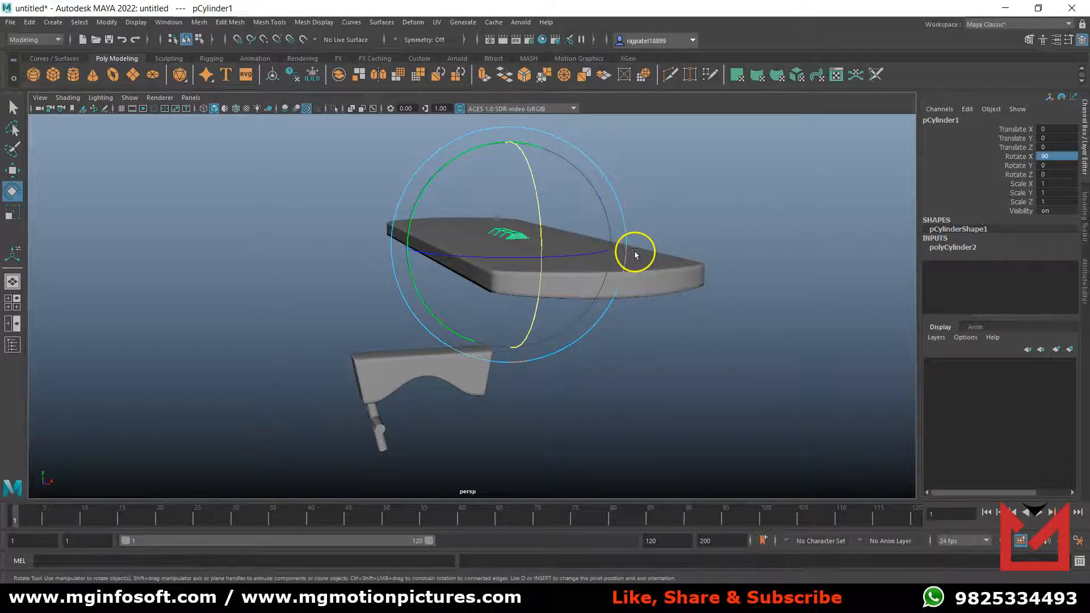
Move the cylinder below the deck, beside the arched base, to about Translate X -1.517 and Translate Y -1.786.
key("w")
left_click_drag(506, 158, 586, 352)
key("space")
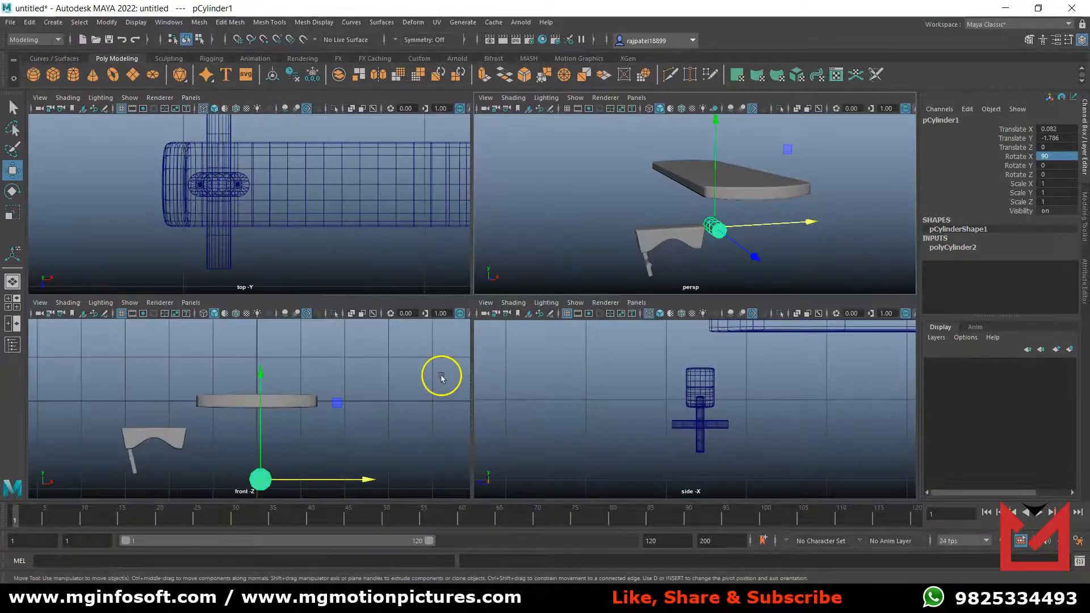
key("space")
middle_click_drag(506, 421, 565, 278, "alt")
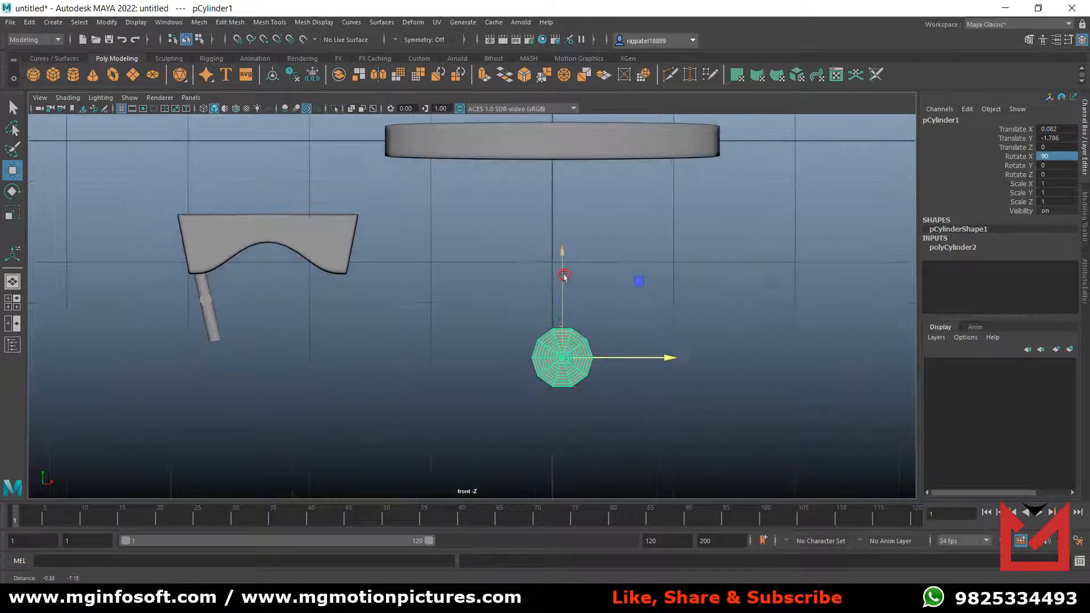
key("4")
left_click_drag(674, 357, 485, 356)
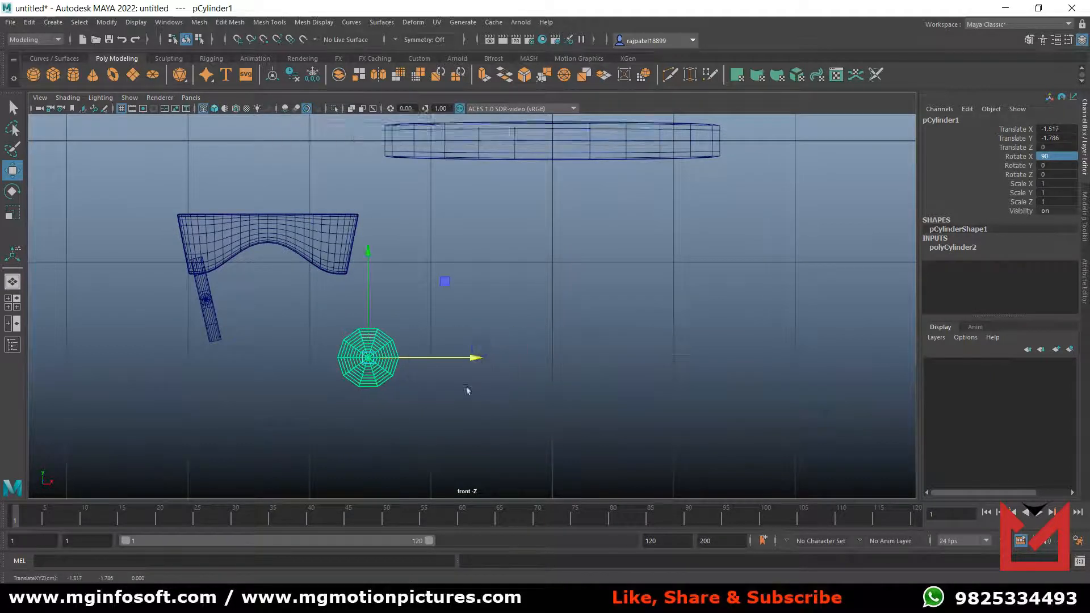
left_click(446, 396)
left_click(375, 363)
Select adjacent pairs of faces in the cylinder's middle band, one pair on the lower side and one on the upper opposite side.
key("space")
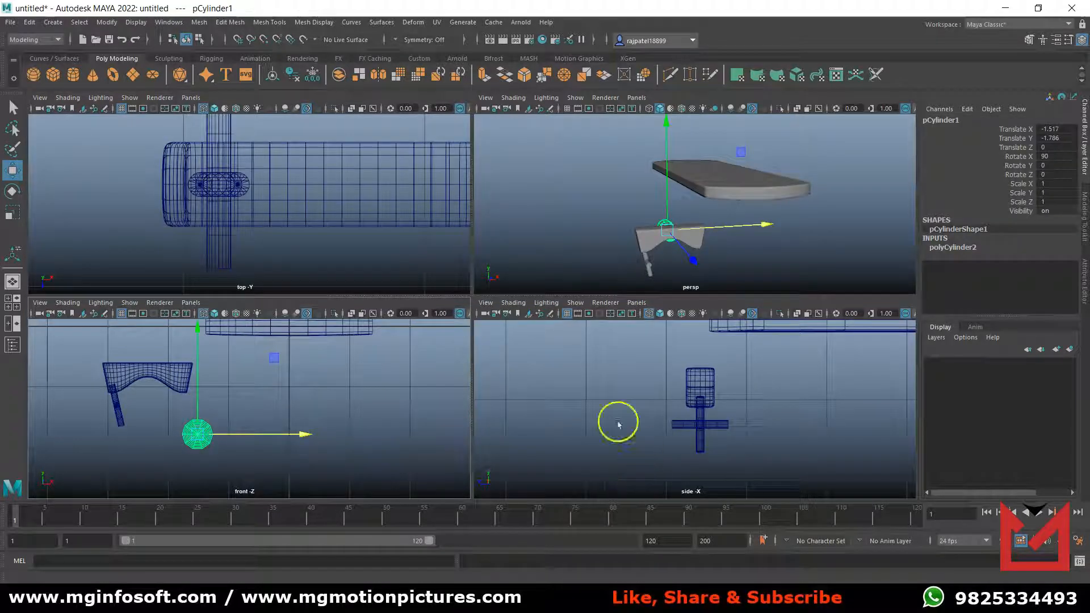
key("space")
left_click_drag(490, 380, 567, 394, "alt")
scroll(397, 392, "up", 5)
middle_click_drag(400, 392, 543, 332, "alt")
scroll(447, 379, "up", 3)
scroll(482, 353, "up", 4)
scroll(583, 329, "up", 3)
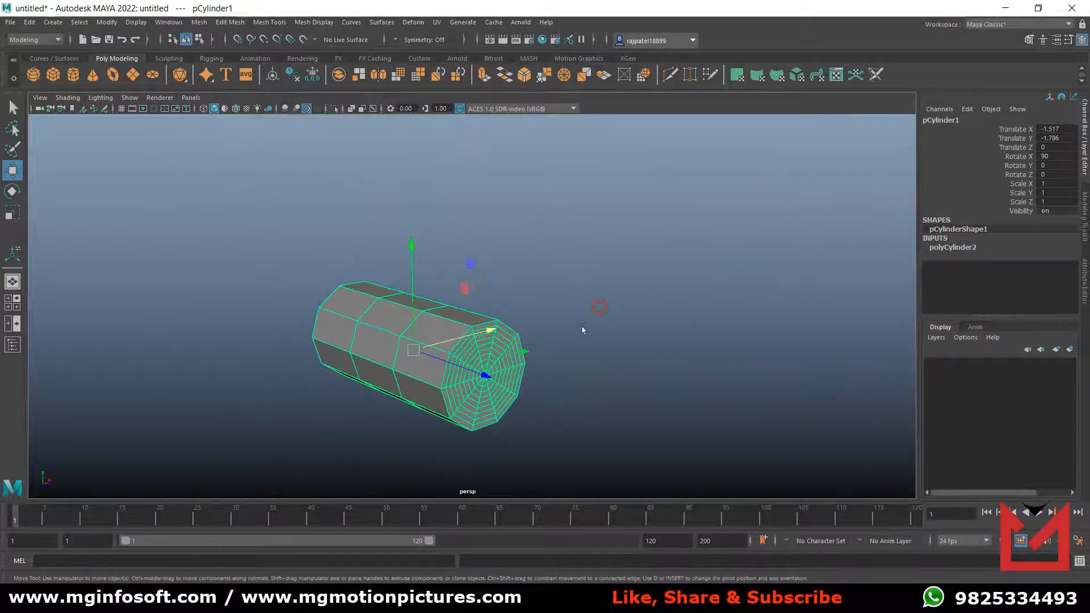
right_click(384, 332)
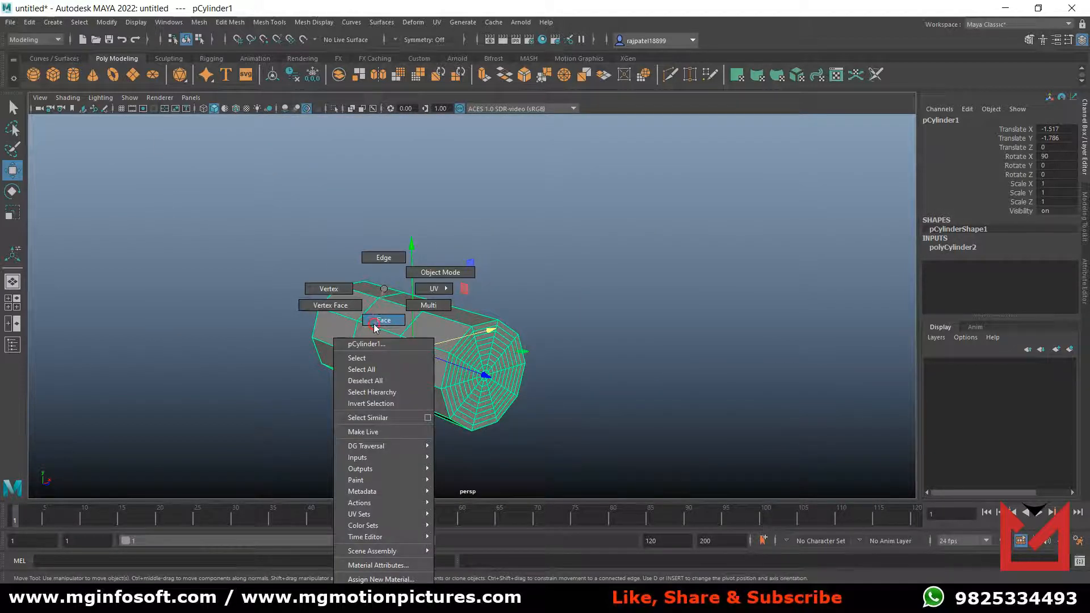
left_click(376, 321)
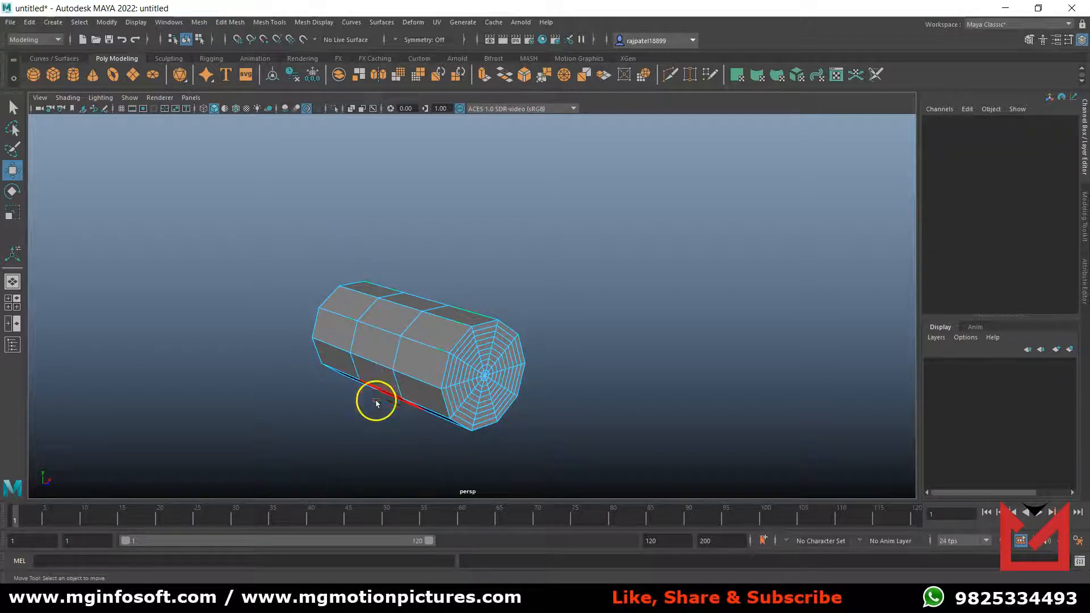
left_click(378, 380)
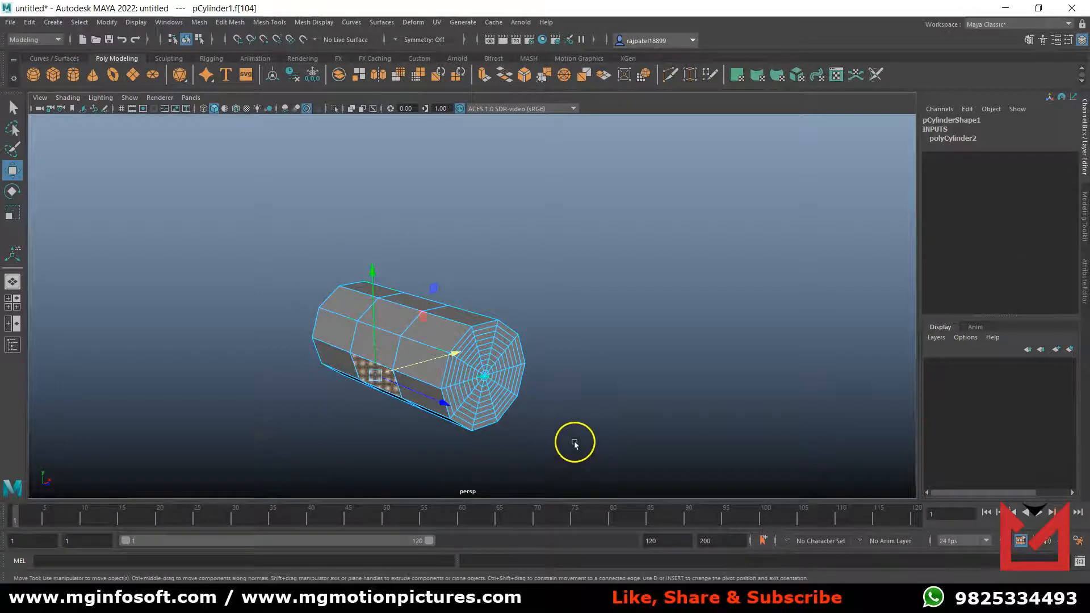
left_click_drag(569, 437, 562, 443, "alt")
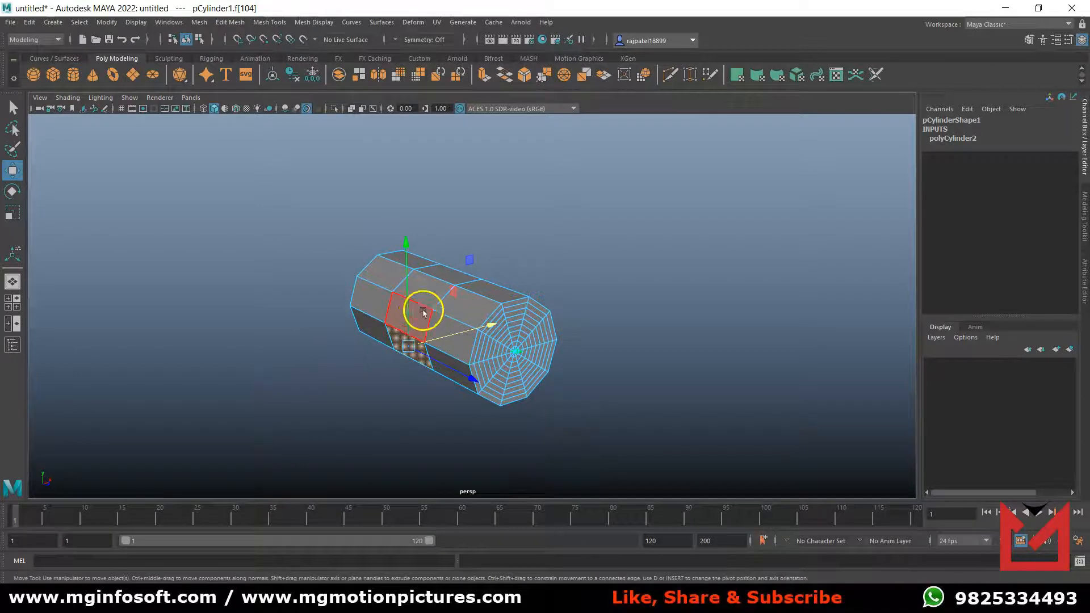
left_click_drag(601, 370, 390, 382, "alt")
left_click(586, 262, "shift")
left_click_drag(589, 448, 615, 452, "alt")
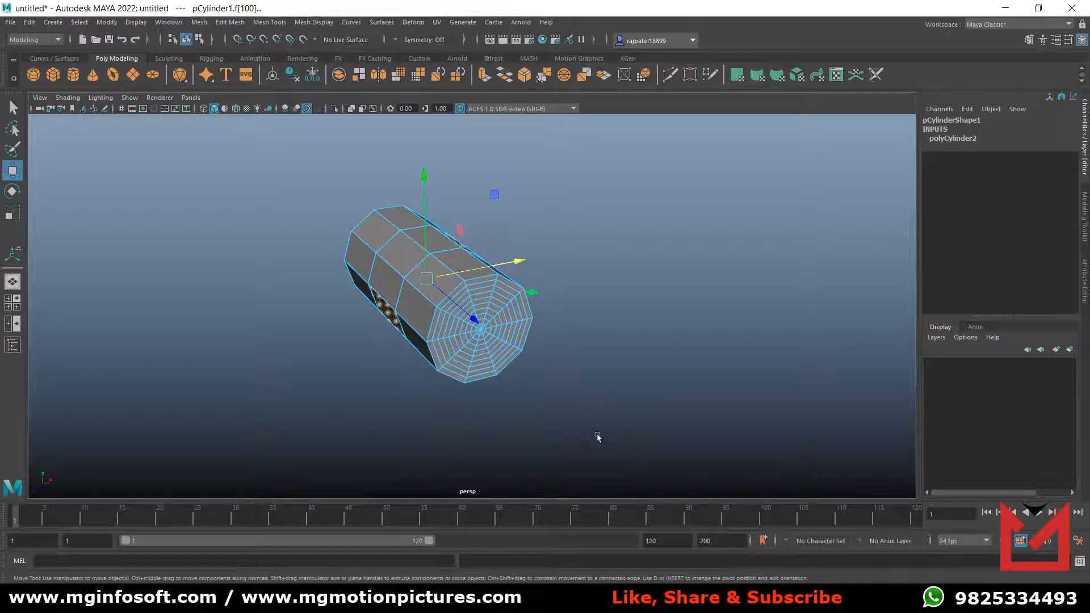
Extrude the selected middle faces with a thickness of 0.6 and rename the cylinder's shape as Truck.
key("ctrl+e")
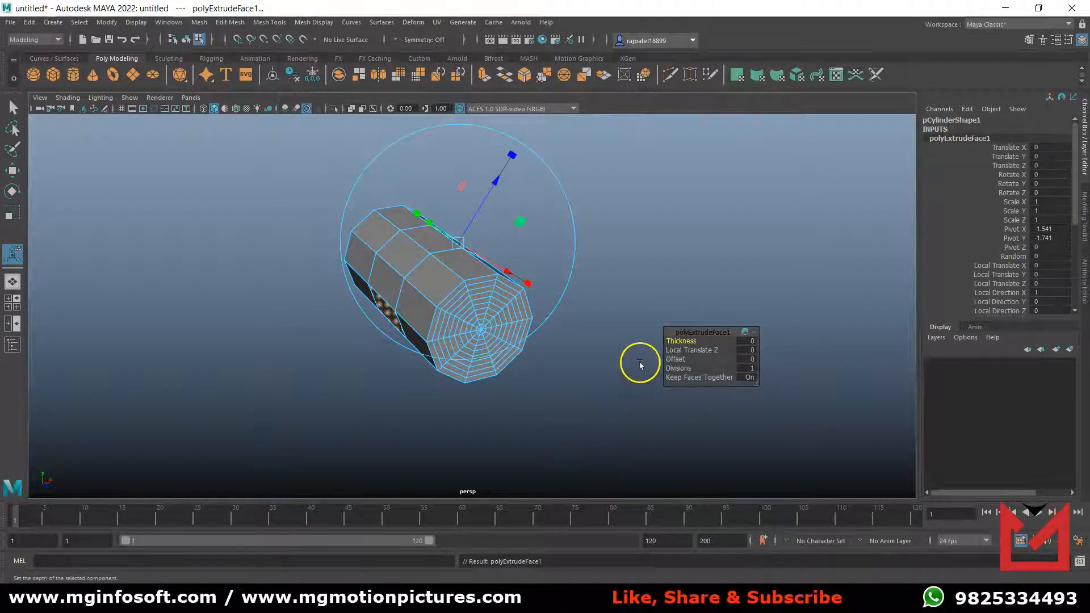
left_click(681, 343)
left_click_drag(681, 343, 684, 343)
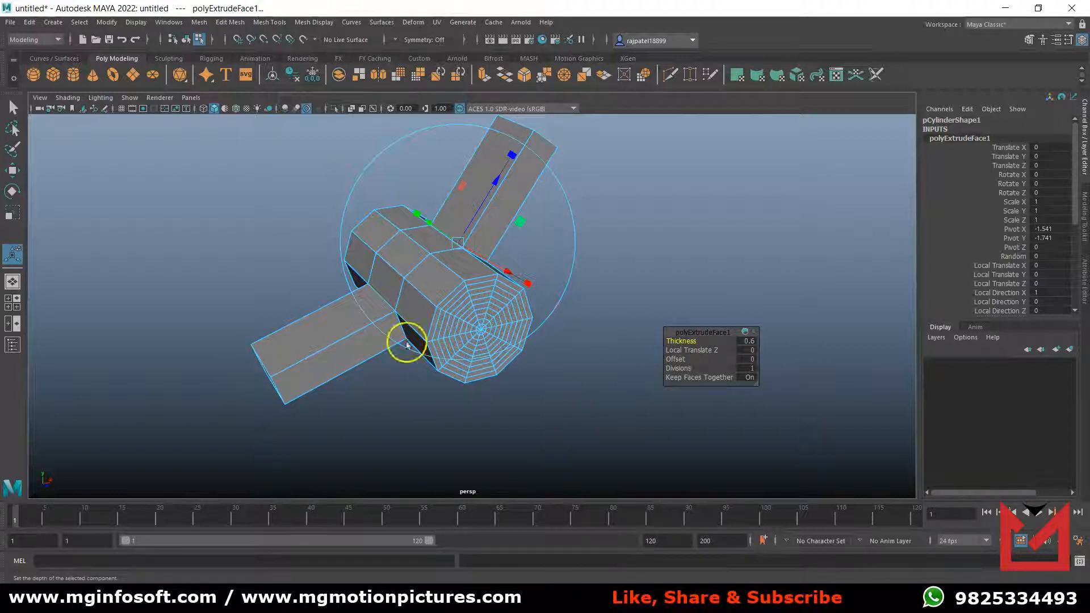
double_click(961, 120)
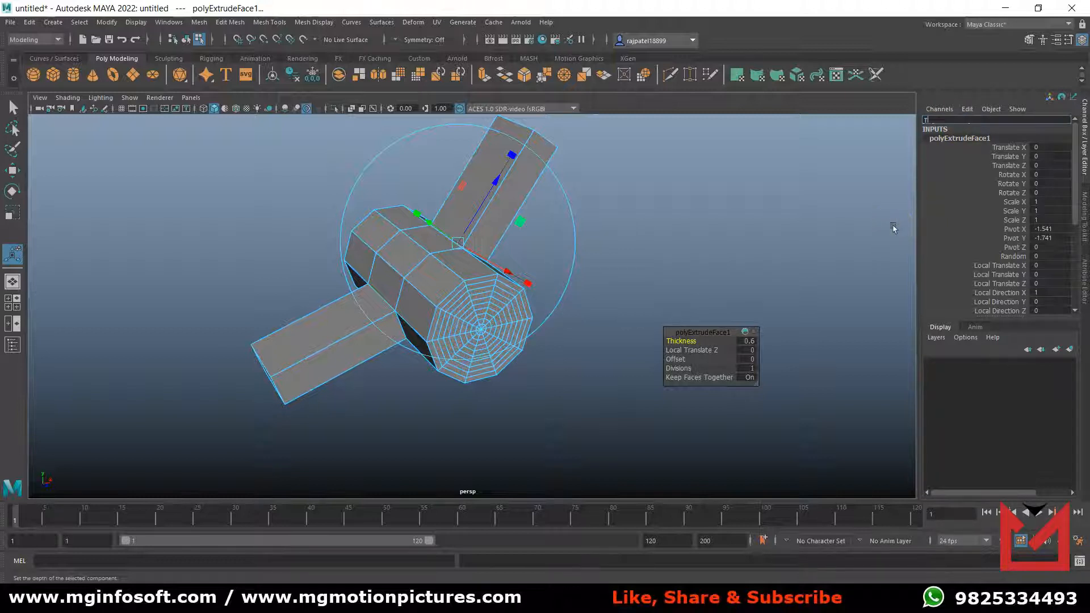
key("Return")
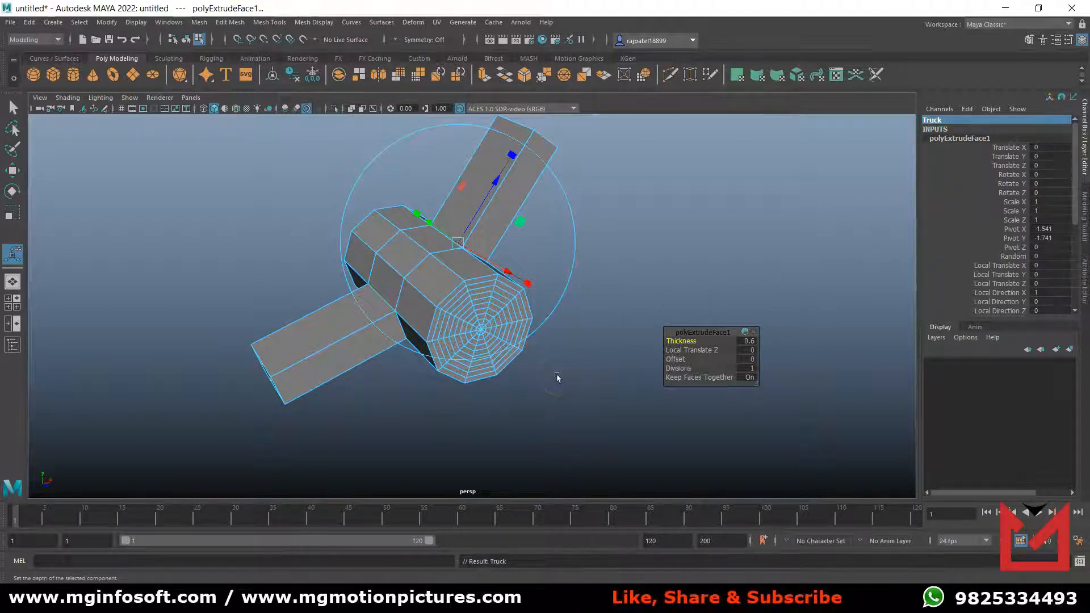
Leave face component mode and select the whole extruded Truck cylinder as an object.
left_click(495, 427)
right_click(438, 291)
right_click_drag(439, 291, 481, 278)
left_click(554, 419)
left_click(452, 275)
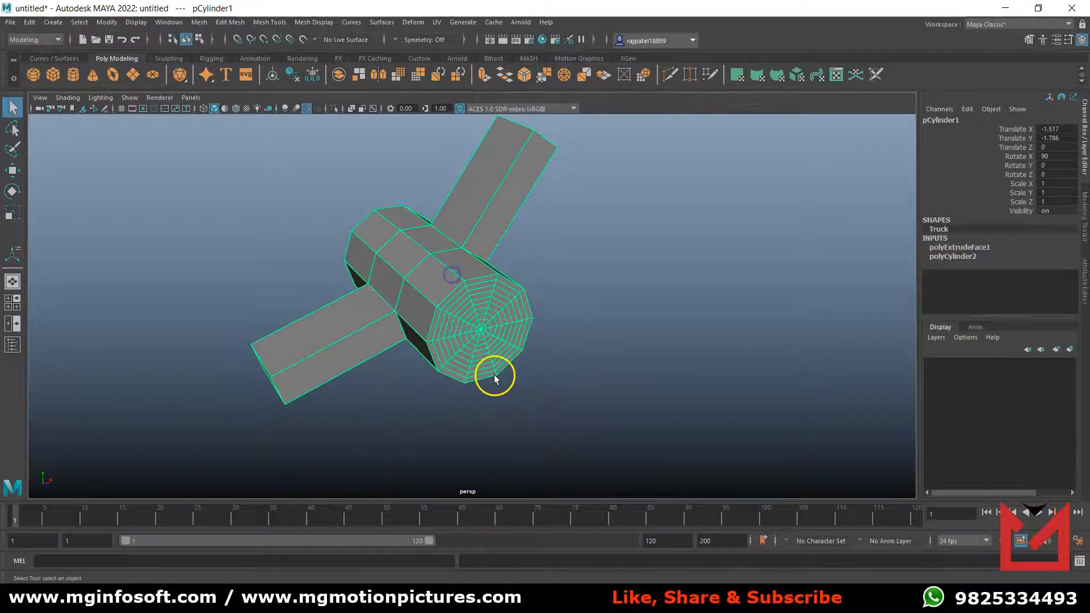
In the front view, move the Truck cylinder beneath the arched base to about Translate X -2.144 and Translate Y -1.328.
key("space")
key("space")
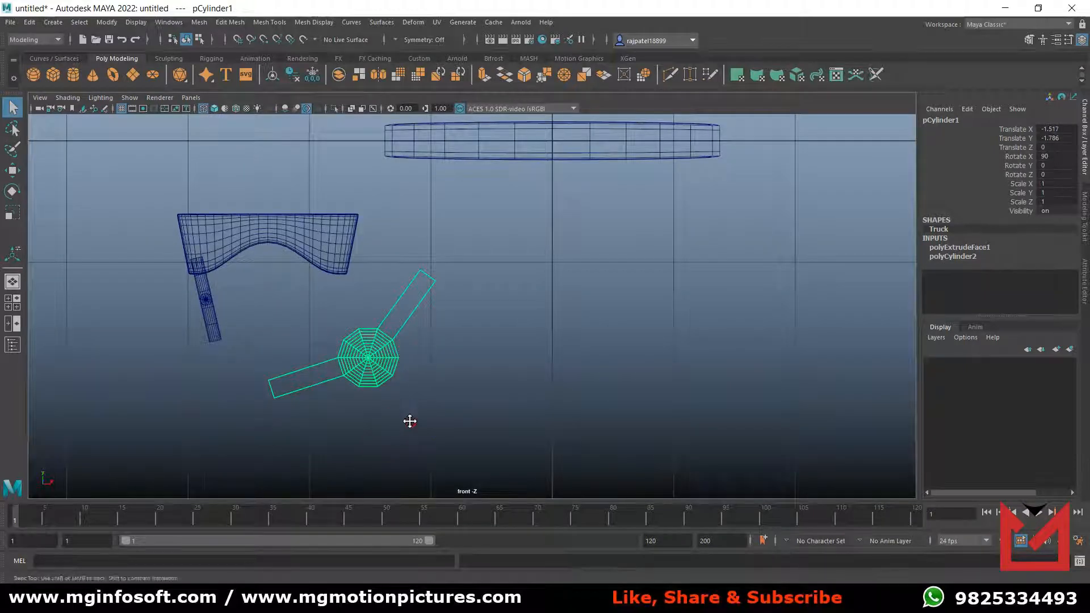
middle_click_drag(410, 422, 427, 442, "alt")
key("w")
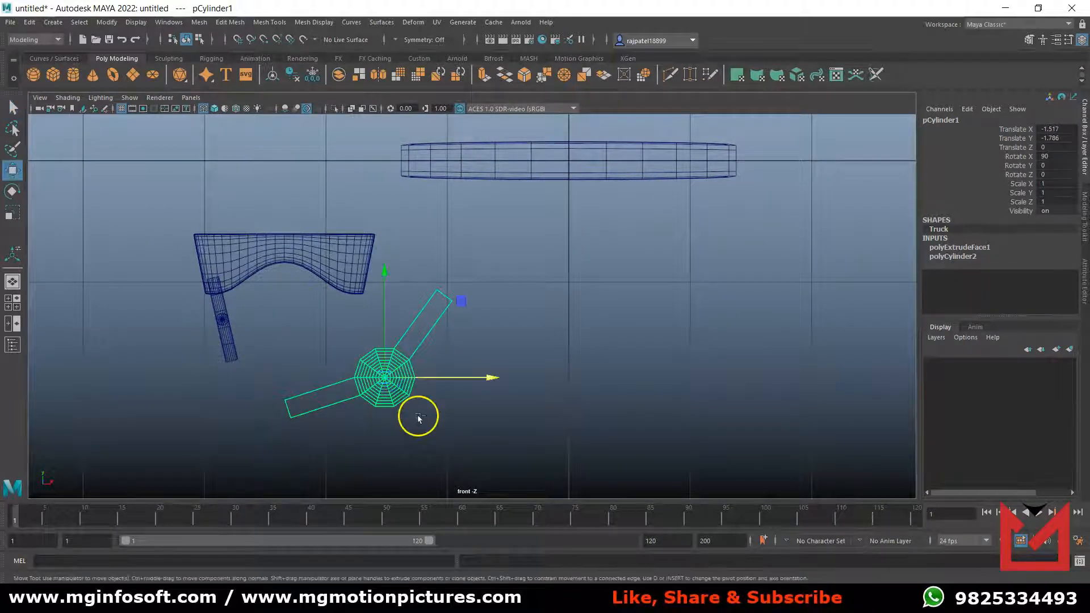
left_click_drag(472, 379, 393, 366)
left_click_drag(305, 308, 316, 268)
left_click_drag(400, 337, 404, 338)
left_click_drag(308, 269, 309, 255)
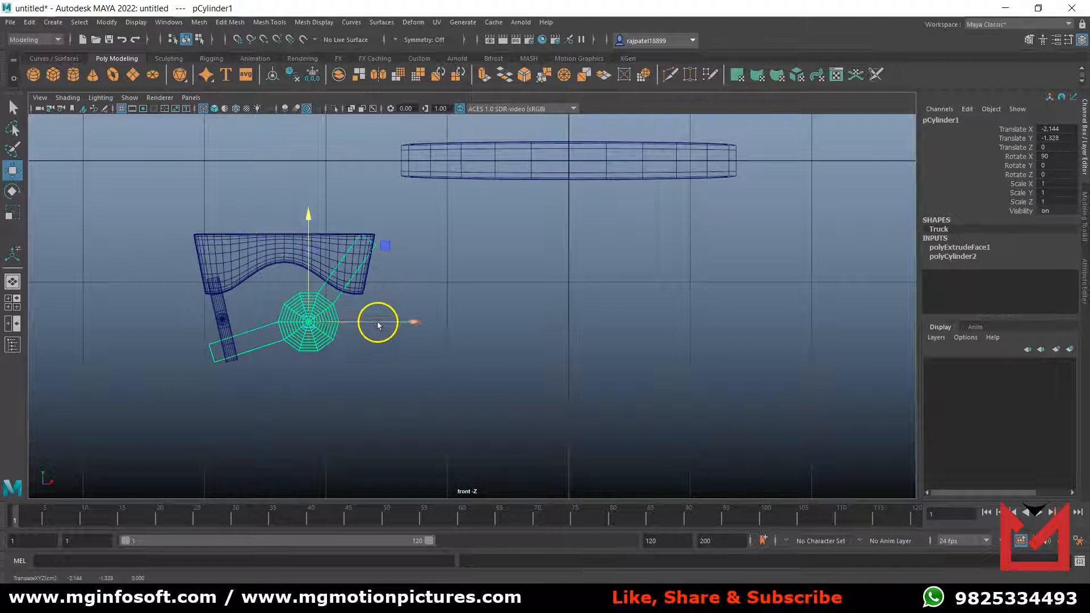
Fine-tune the Truck cylinder's position under the base to about Translate X -2.097 and Translate Y -1.325.
scroll(397, 372, "up", 4)
middle_click_drag(325, 381, 517, 405, "alt")
scroll(514, 407, "up", 1)
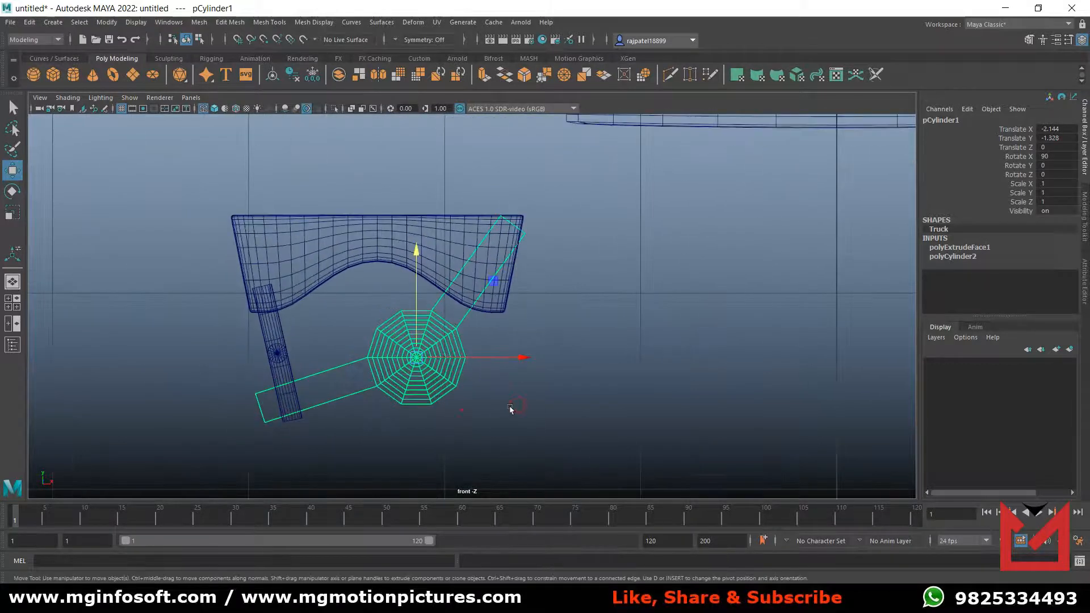
left_click_drag(490, 361, 503, 359)
left_click_drag(425, 278, 425, 278)
left_click_drag(494, 361, 498, 361)
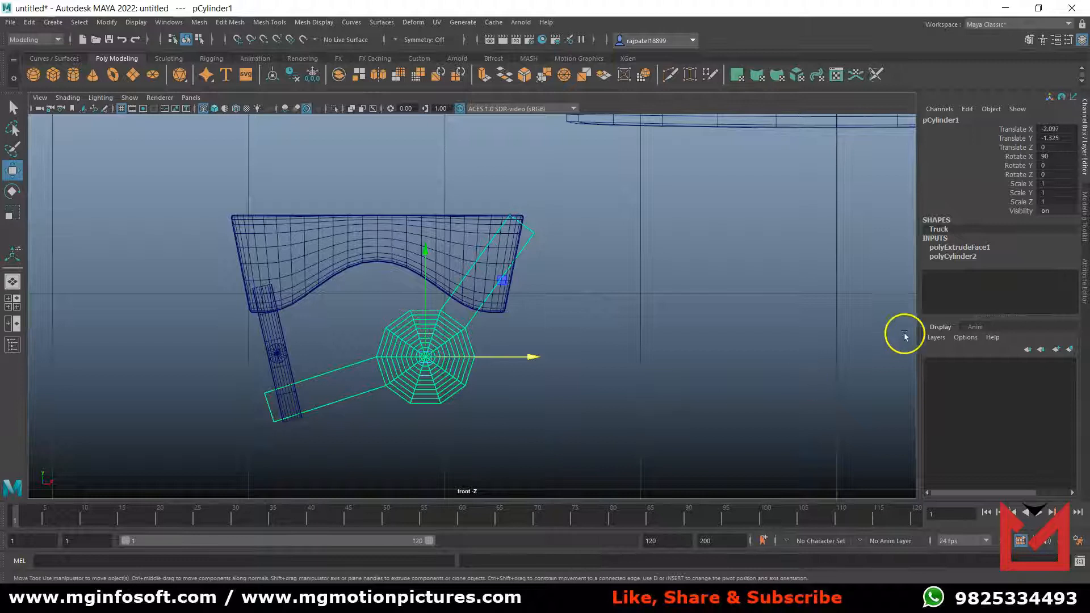
Bring back the manipulator for the Truck's face extrusion and set its thickness to 0.5 in the front view.
left_click(986, 247)
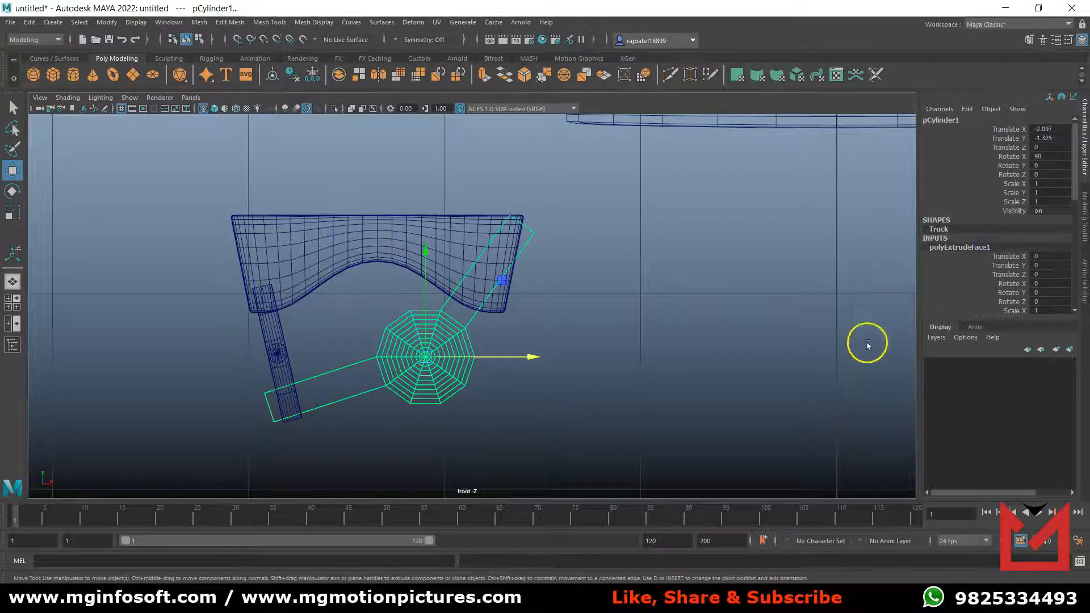
key("space")
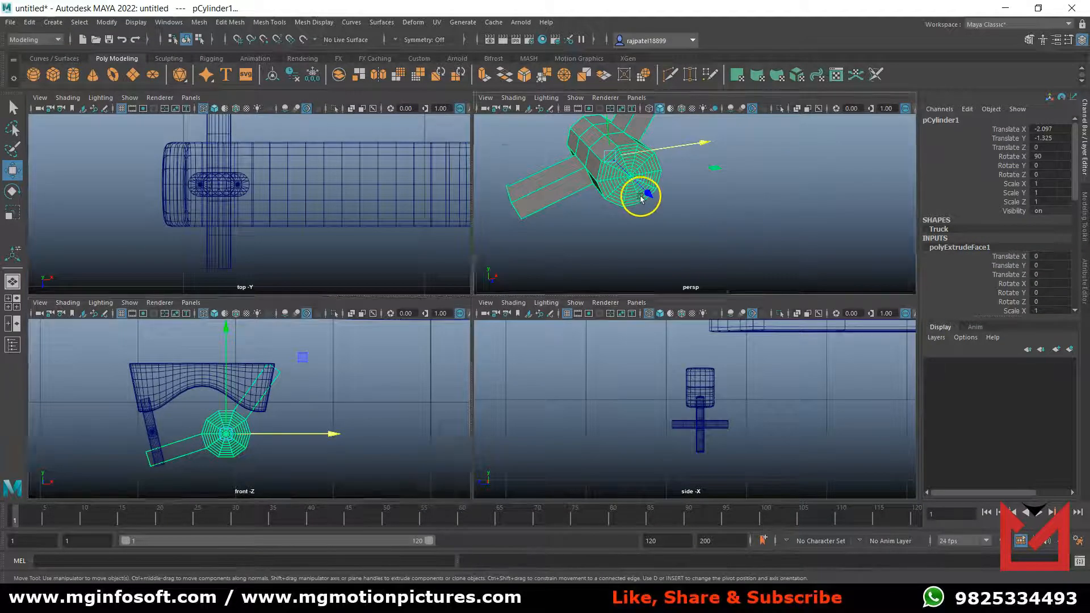
key("space")
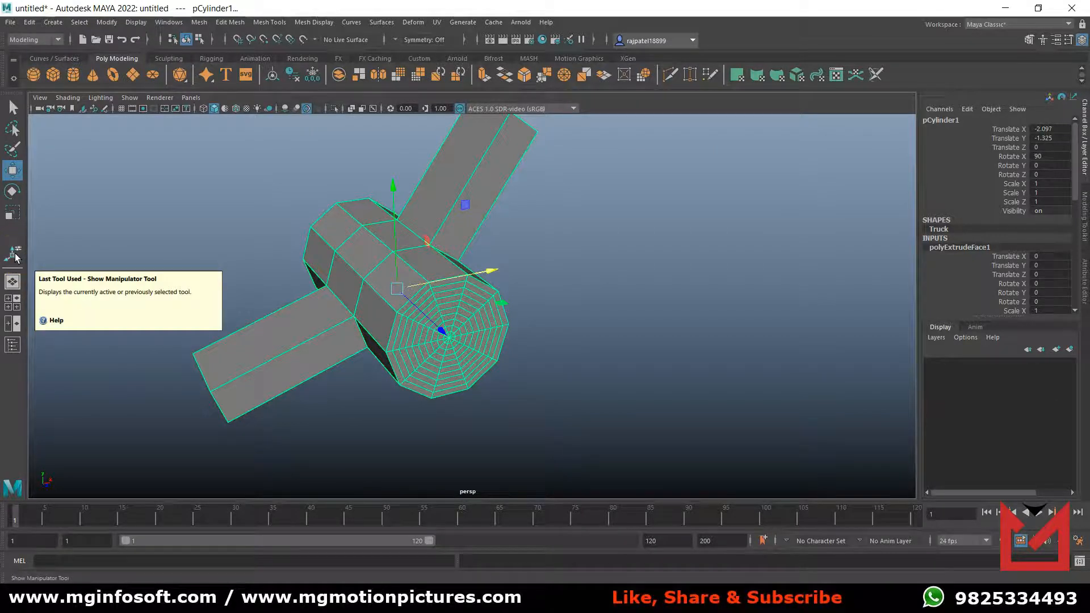
left_click(107, 23)
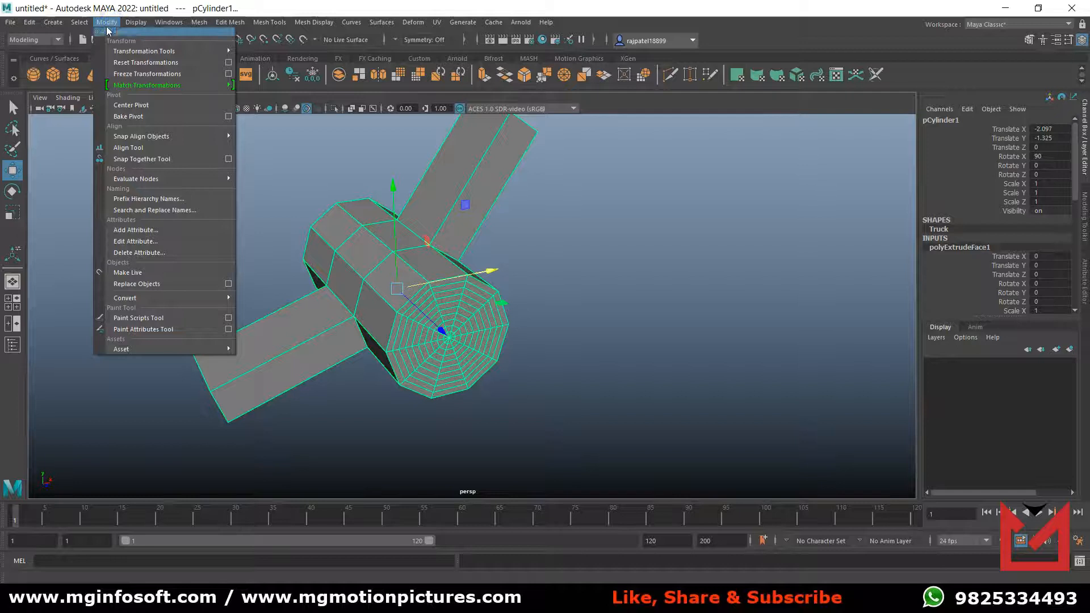
left_click(143, 52)
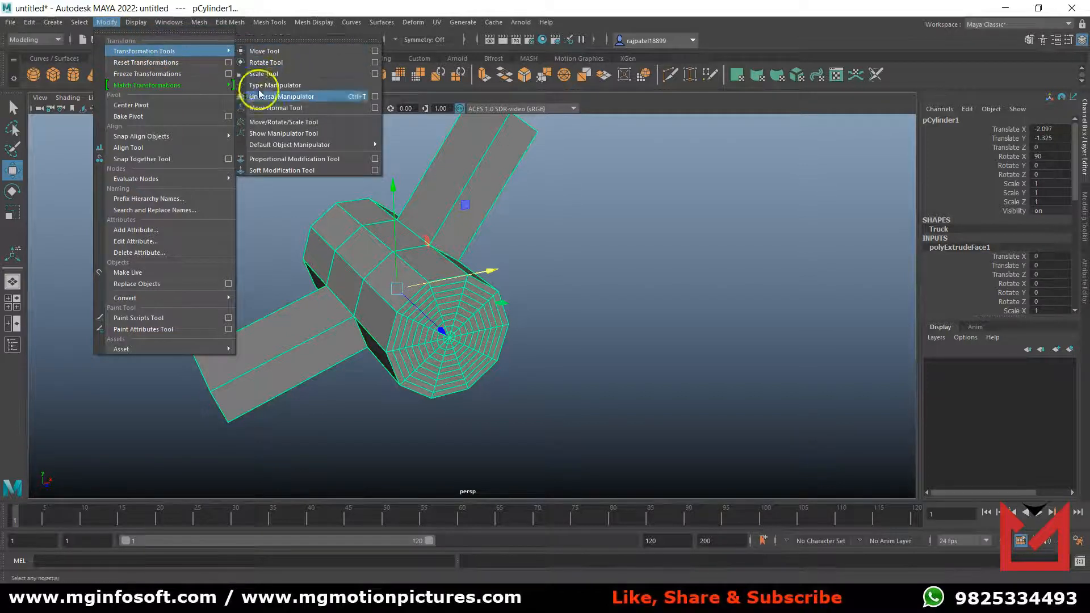
left_click(266, 136)
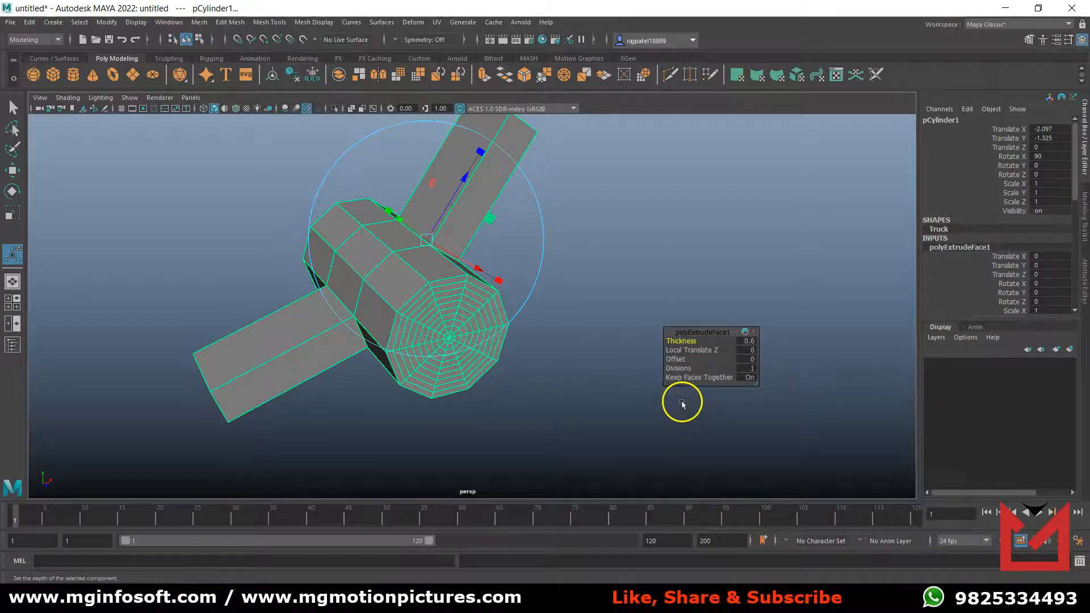
key("space")
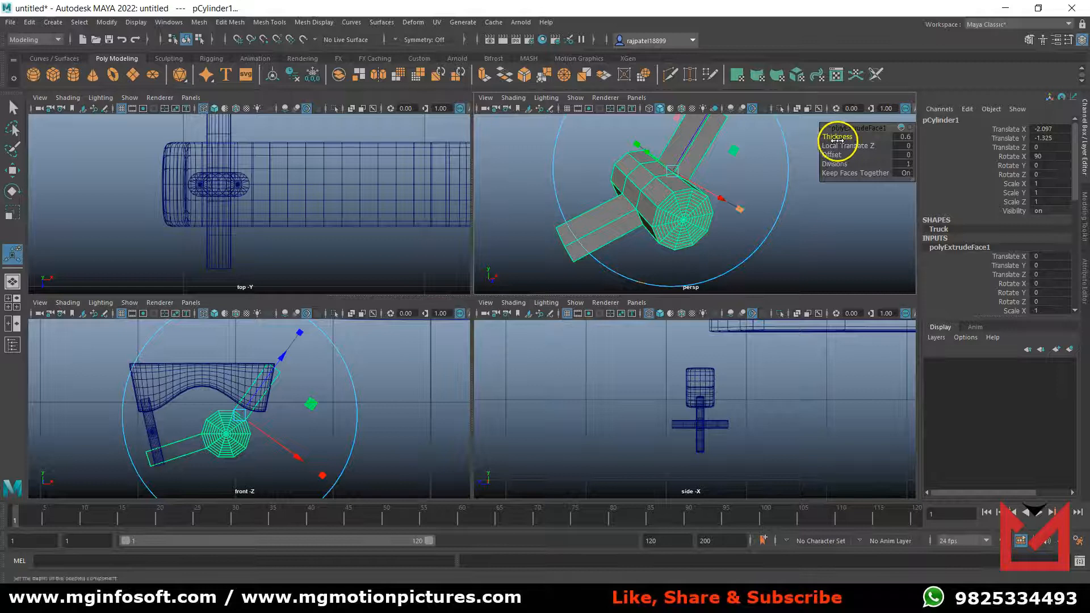
key("space")
left_click_drag(412, 332, 667, 305)
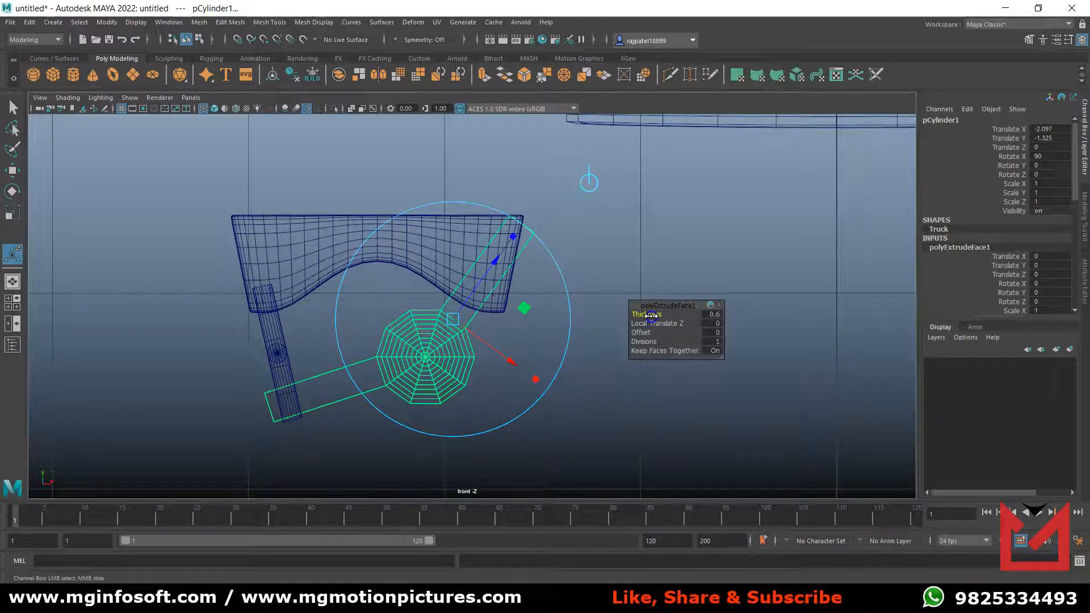
left_click(710, 315)
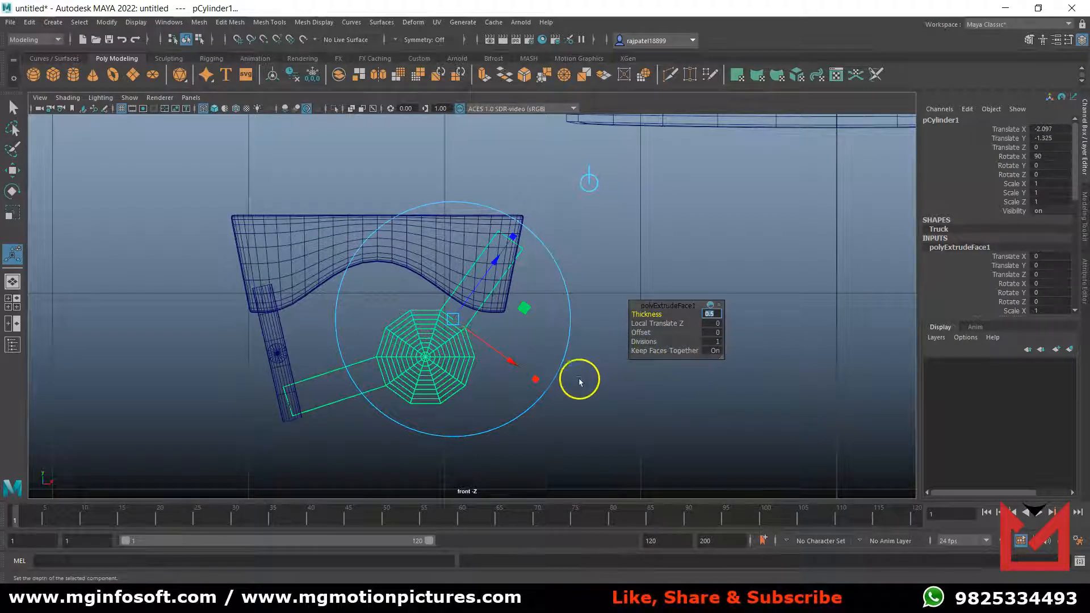
left_click(606, 393)
Shift the shortened Truck cylinder to about Translate X -2.138 and Translate Y -1.311 so its arms meet the bolt and base.
left_click(438, 382)
key("w")
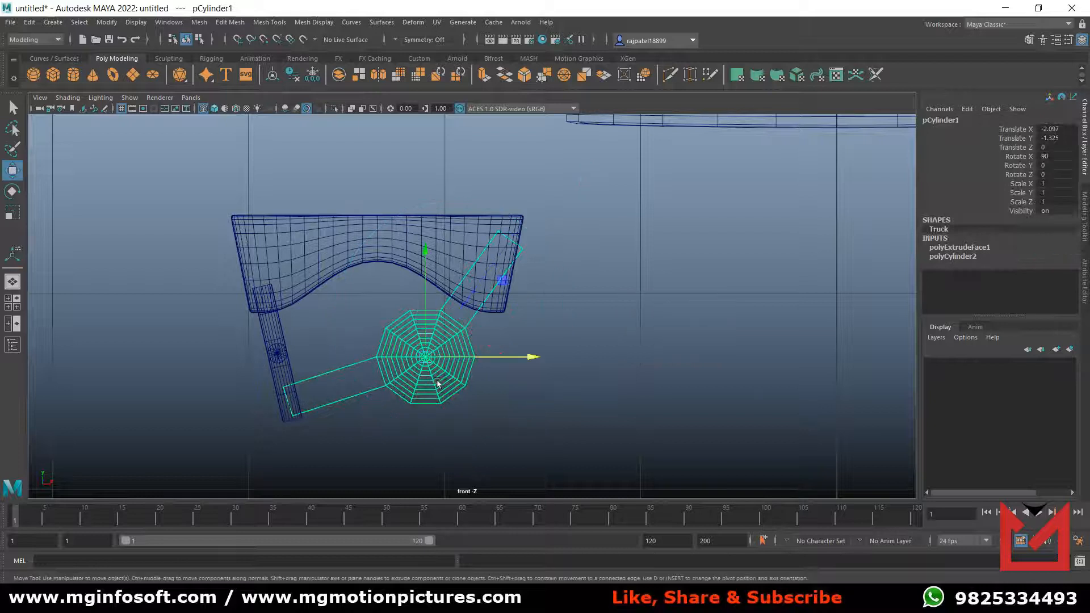
left_click_drag(533, 365, 525, 358)
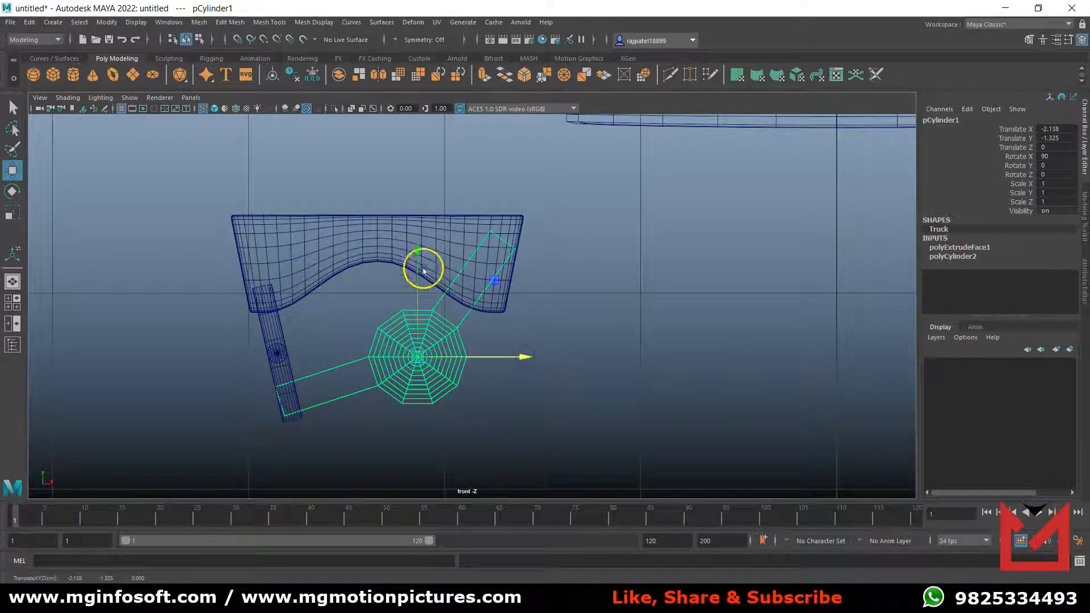
left_click_drag(421, 251, 419, 251)
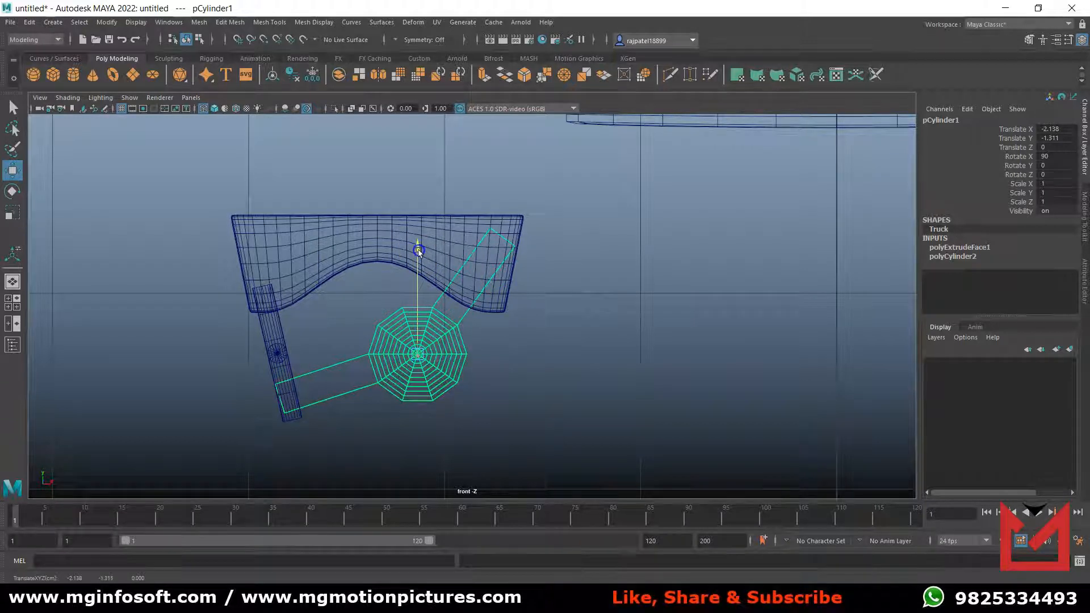
Move the crosswise Bolt1 down along the slanted bolt to the Truck's arm end, about Translate X -2.801 and Translate Y -1.526.
left_click(279, 356)
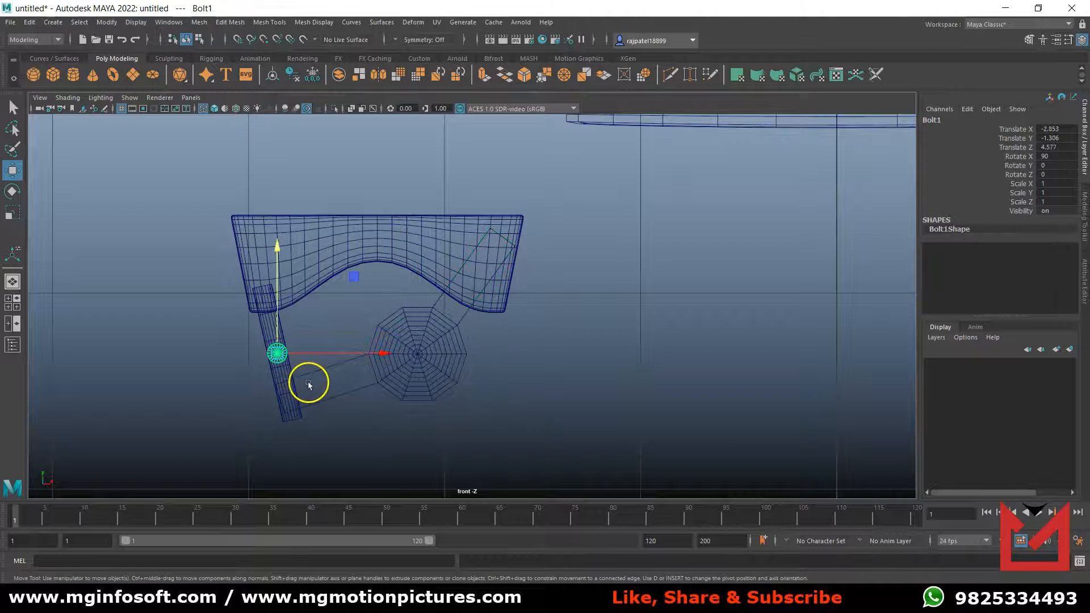
scroll(293, 417, "up", 5)
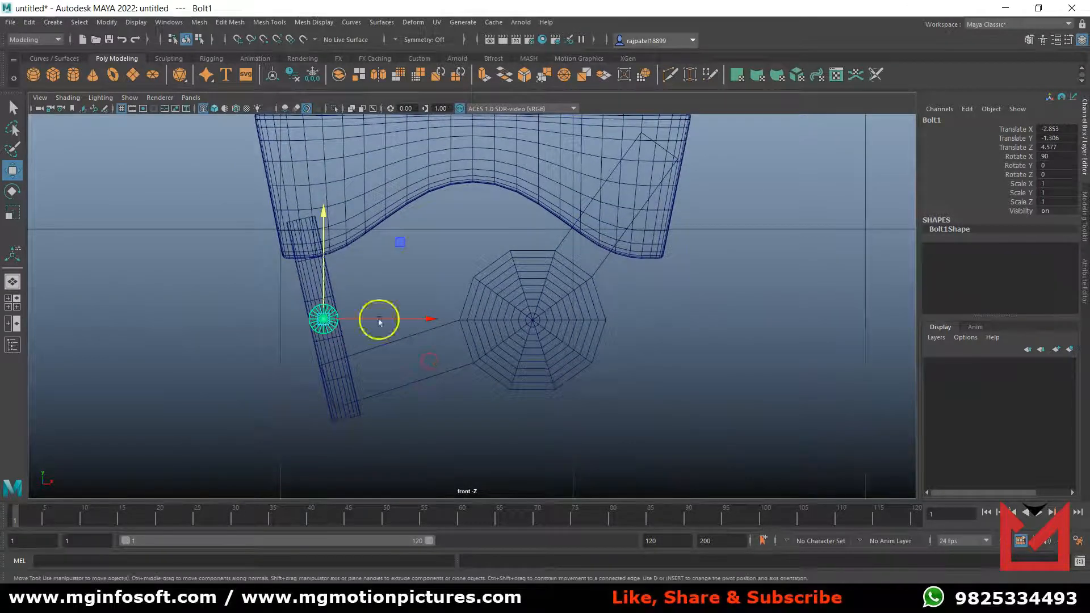
left_click_drag(331, 238, 333, 301)
left_click_drag(405, 388, 414, 387)
left_click_drag(340, 347, 338, 341)
left_click_drag(391, 384, 392, 386)
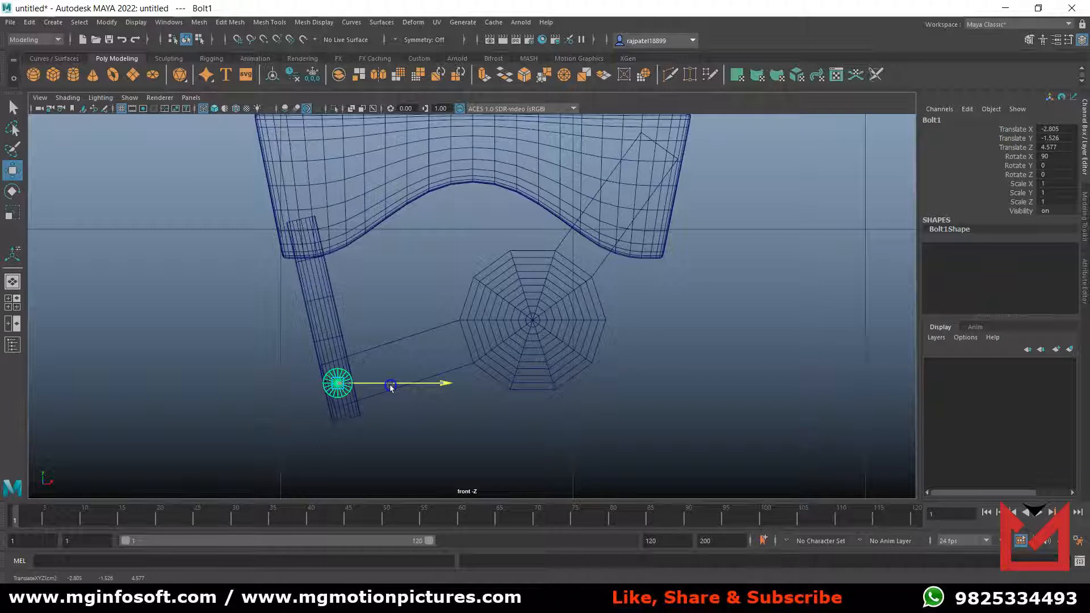
In the side view, move the Truck cylinder along Z to 4.577, centring it on the base and bolts.
key("space")
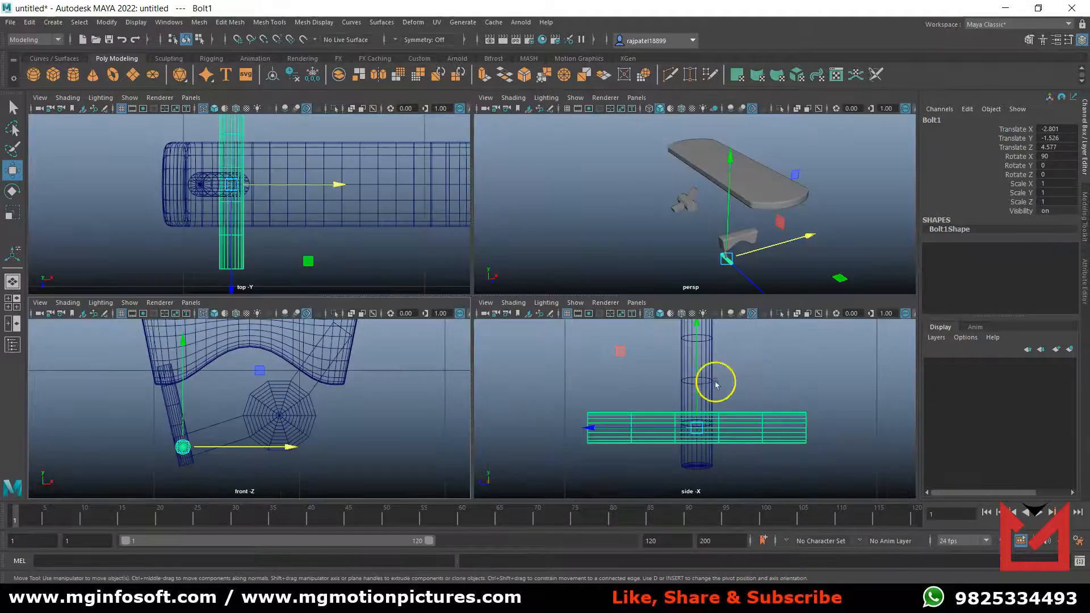
key("space")
scroll(621, 369, "down", 8)
scroll(620, 369, "up", 3)
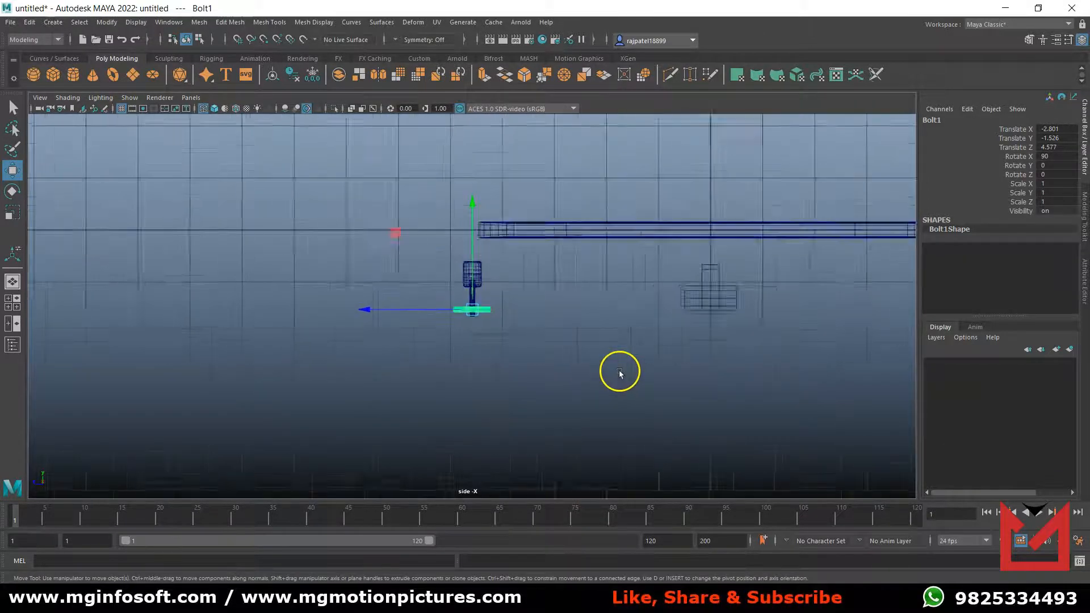
left_click(777, 299)
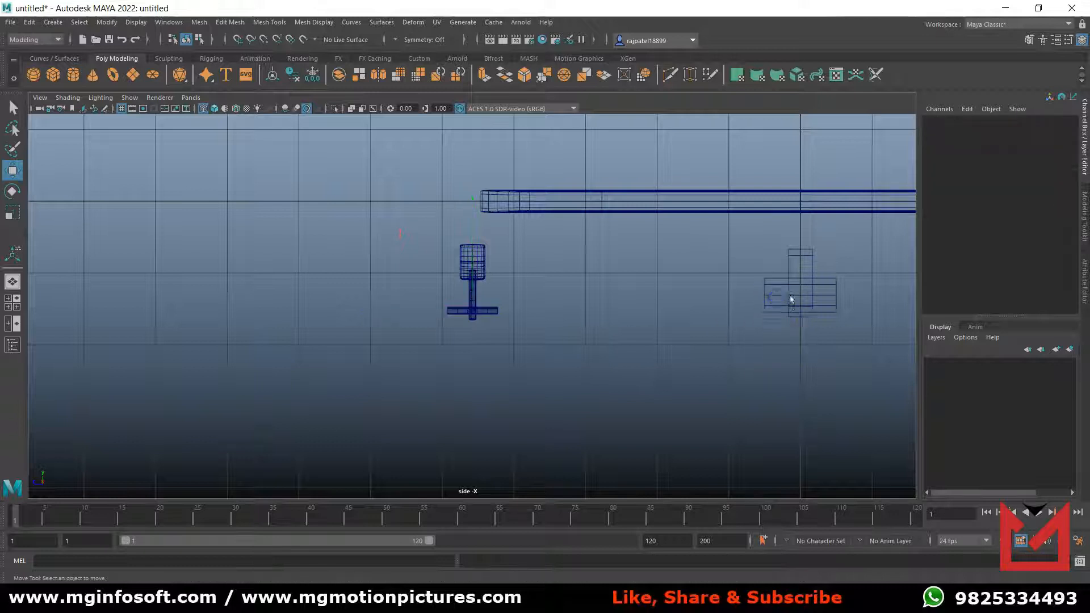
left_click(792, 299)
middle_click_drag(778, 324, 436, 316)
scroll(529, 366, "up", 6)
scroll(528, 366, "up", 1)
left_click_drag(545, 268, 369, 269)
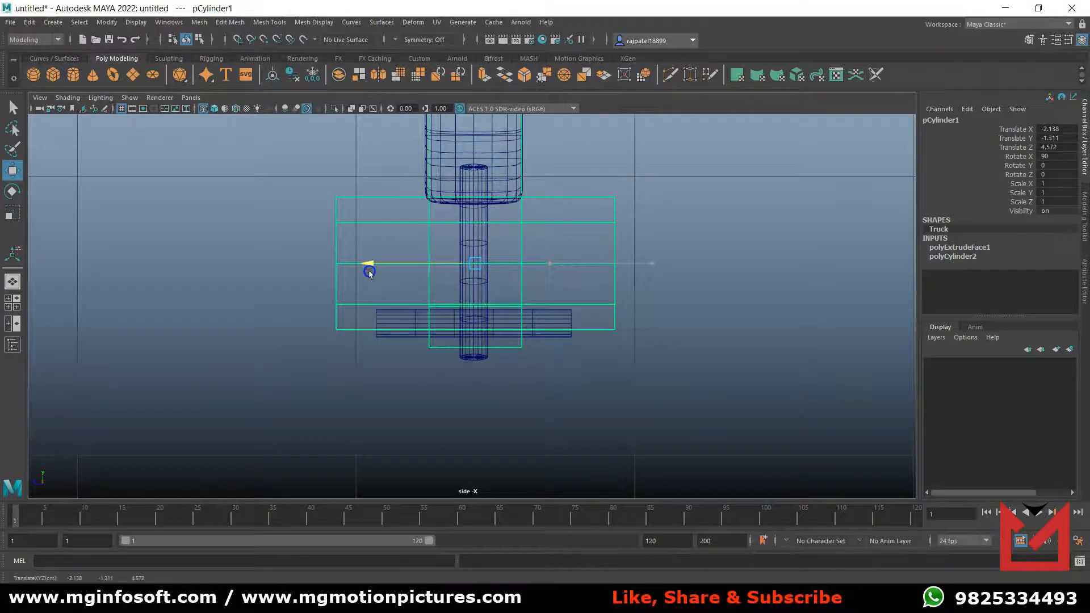
scroll(485, 331, "up", 5)
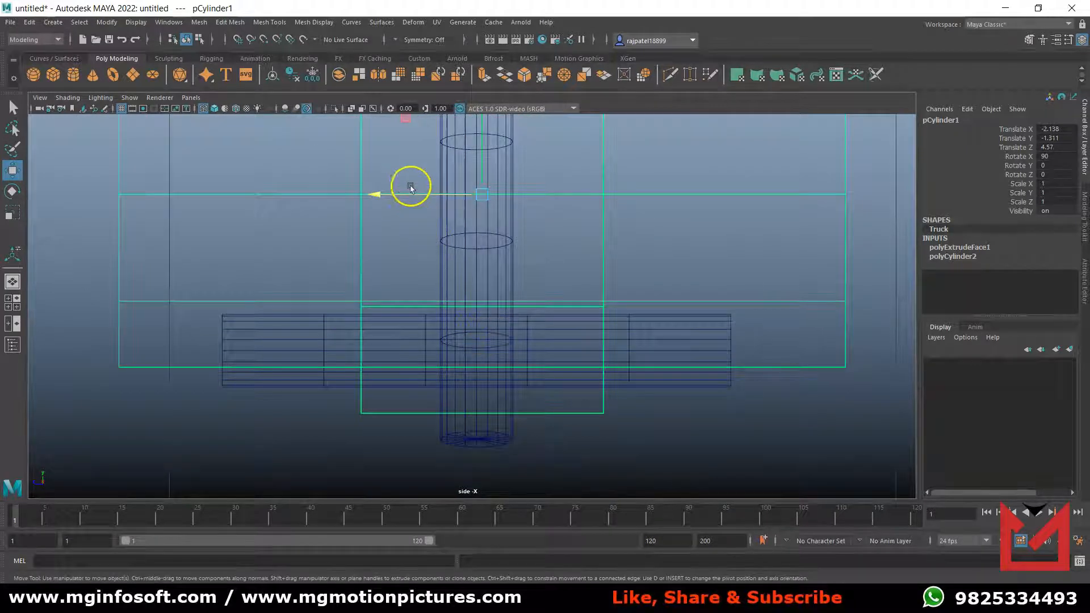
left_click_drag(398, 191, 395, 196)
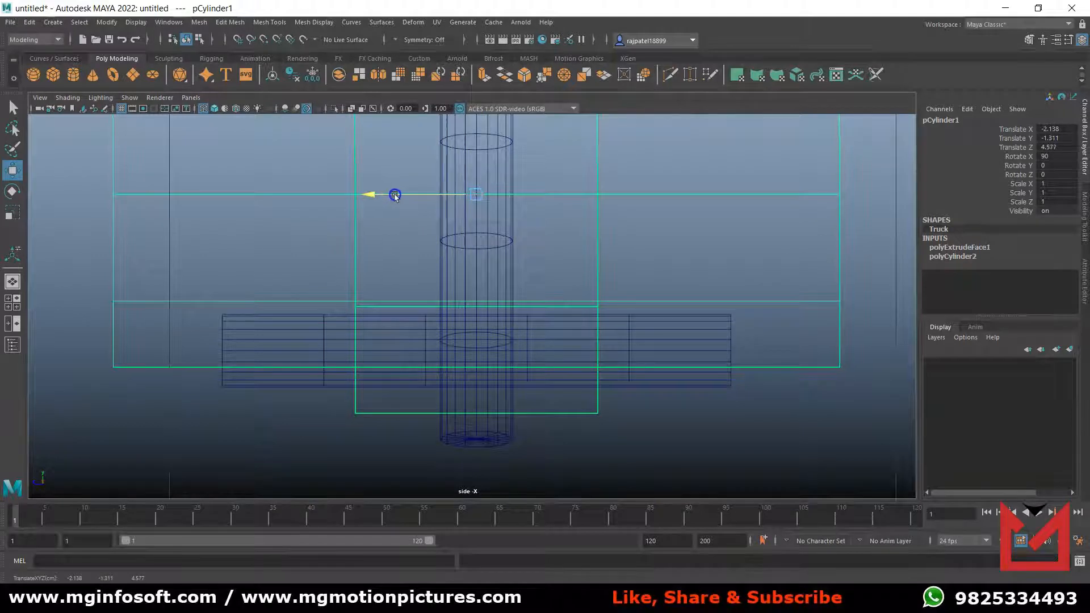
scroll(523, 319, "down", 6)
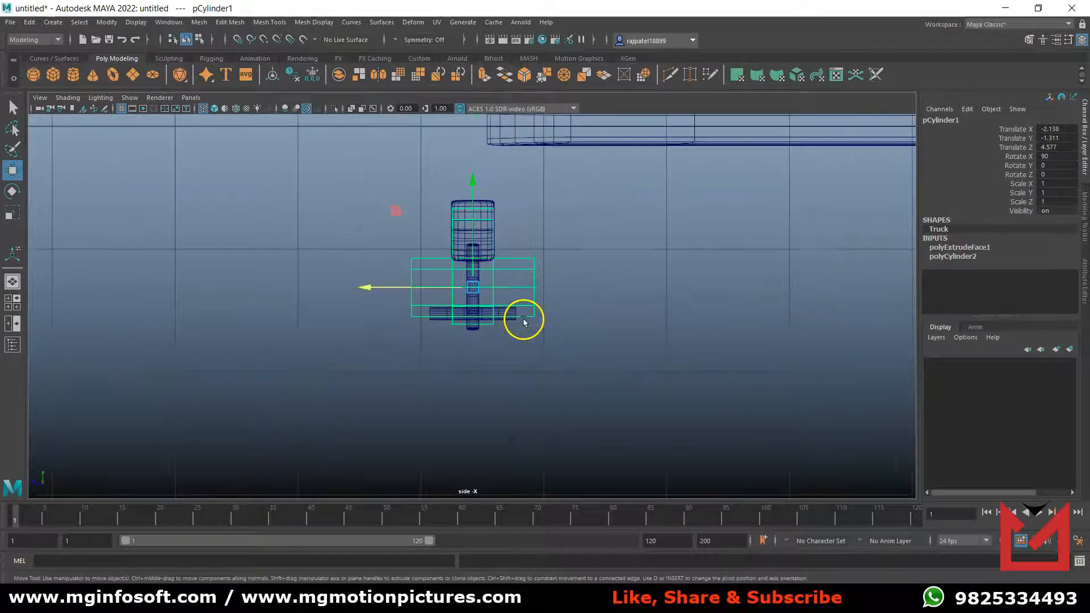
Examine how the Truck cylinder lines up with the base and bolts in the top, perspective and front views.
key("space")
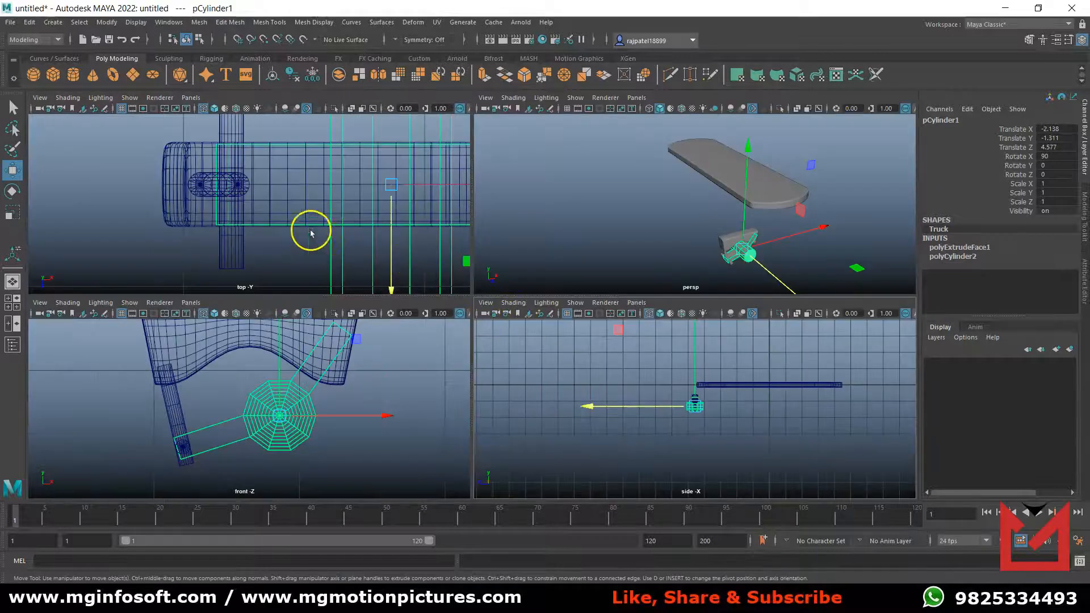
key("space")
scroll(545, 344, "down", 7)
scroll(545, 344, "up", 3)
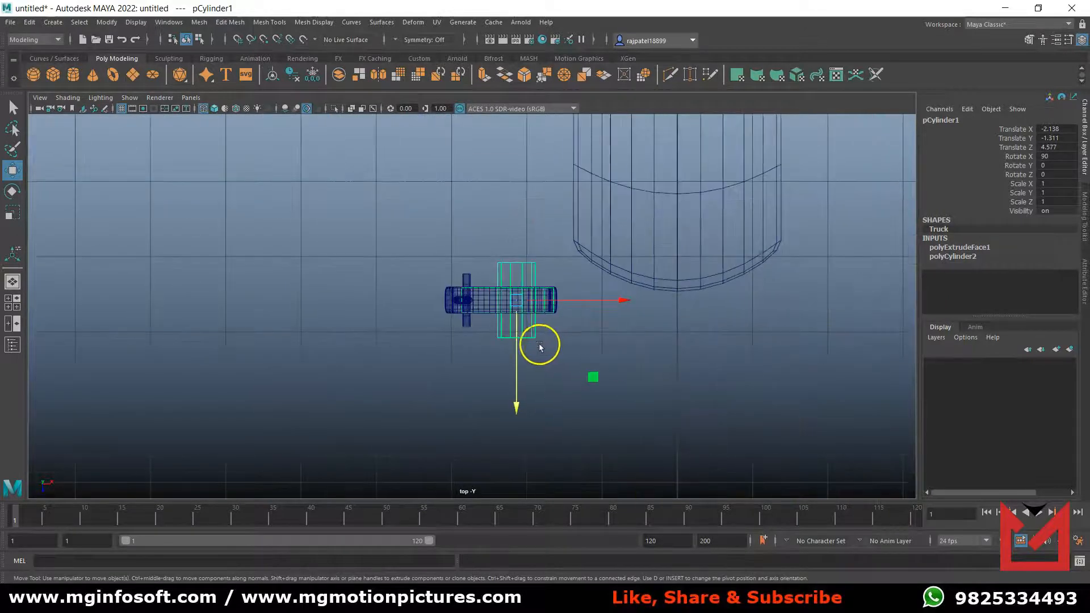
key("space")
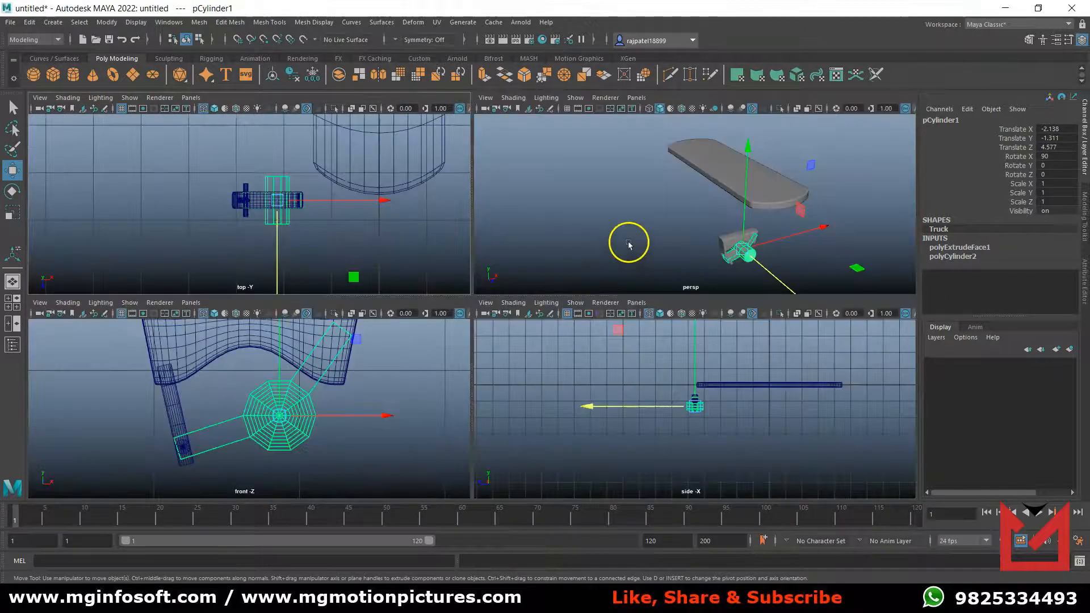
key("space")
left_click_drag(596, 340, 563, 412, "alt")
scroll(533, 407, "up", 6)
middle_click_drag(534, 407, 528, 267, "alt")
middle_click_drag(565, 389, 580, 321, "alt")
scroll(553, 346, "up", 5)
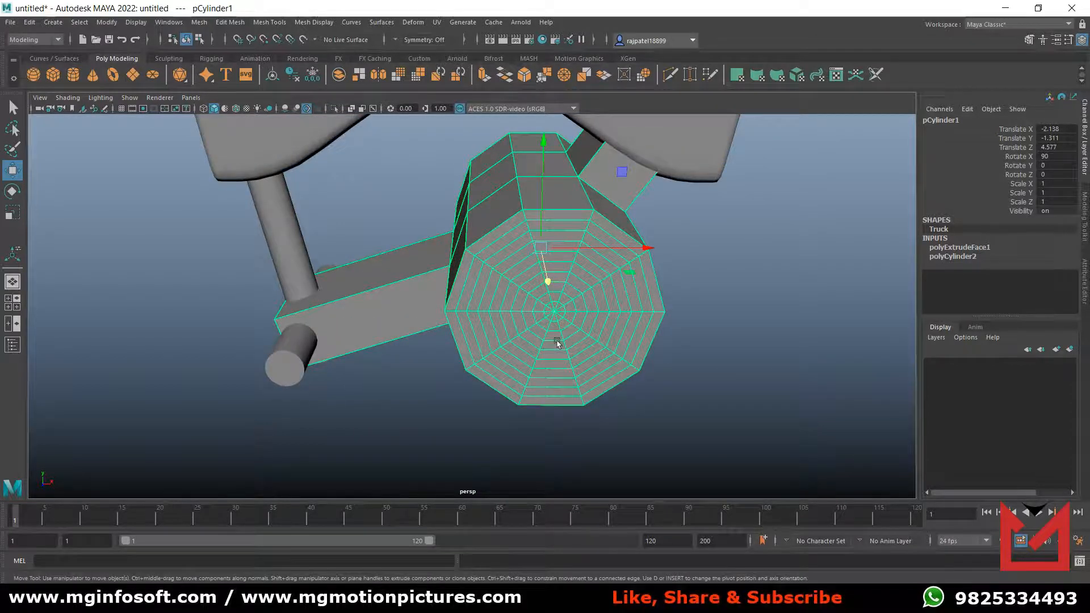
scroll(557, 343, "down", 5)
left_click_drag(557, 343, 587, 384, "alt")
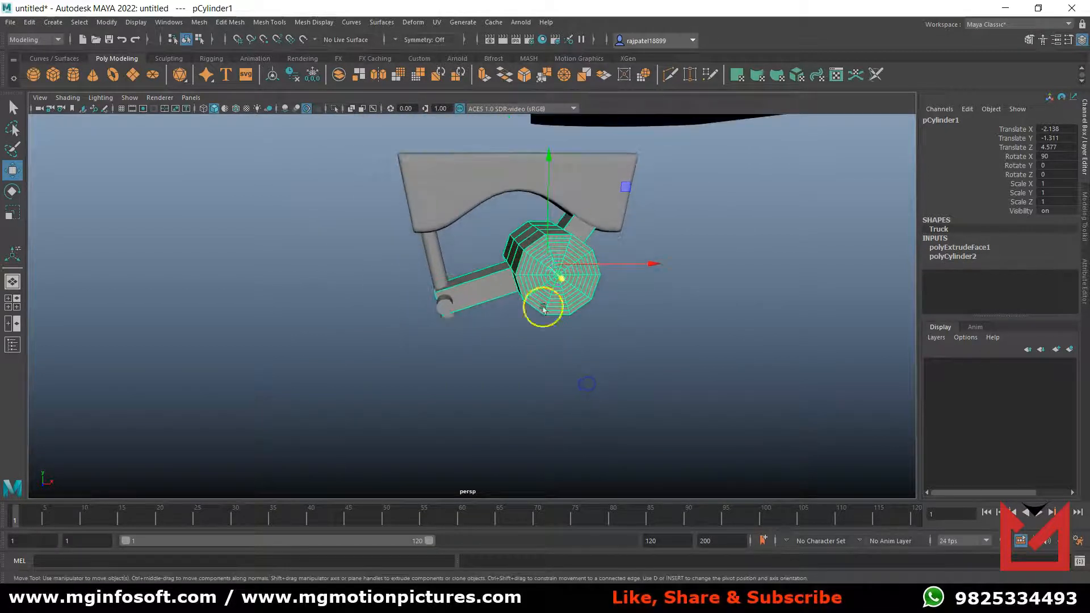
key("space")
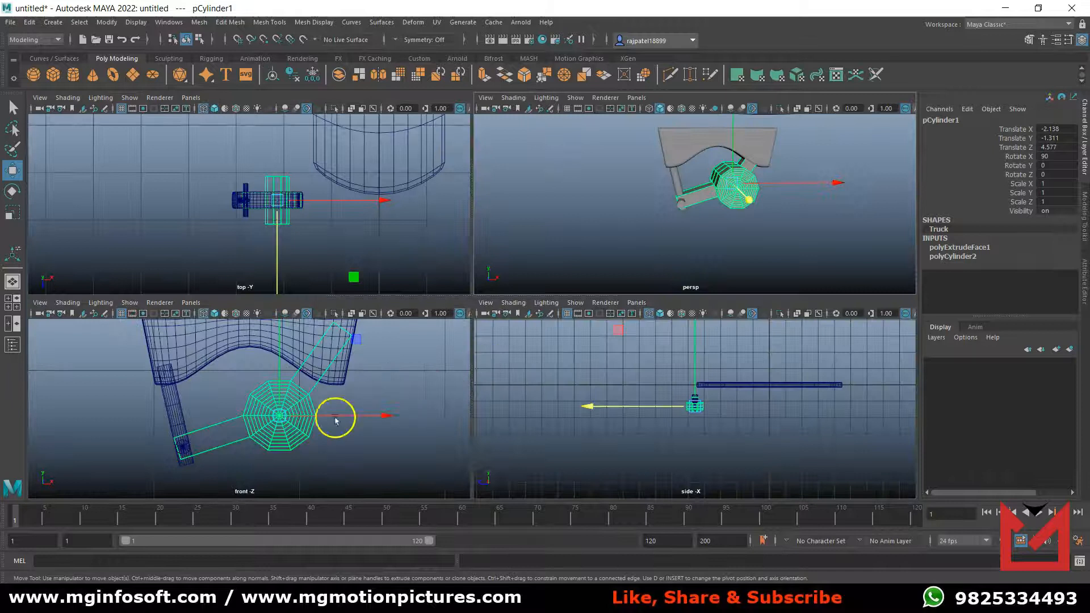
key("space")
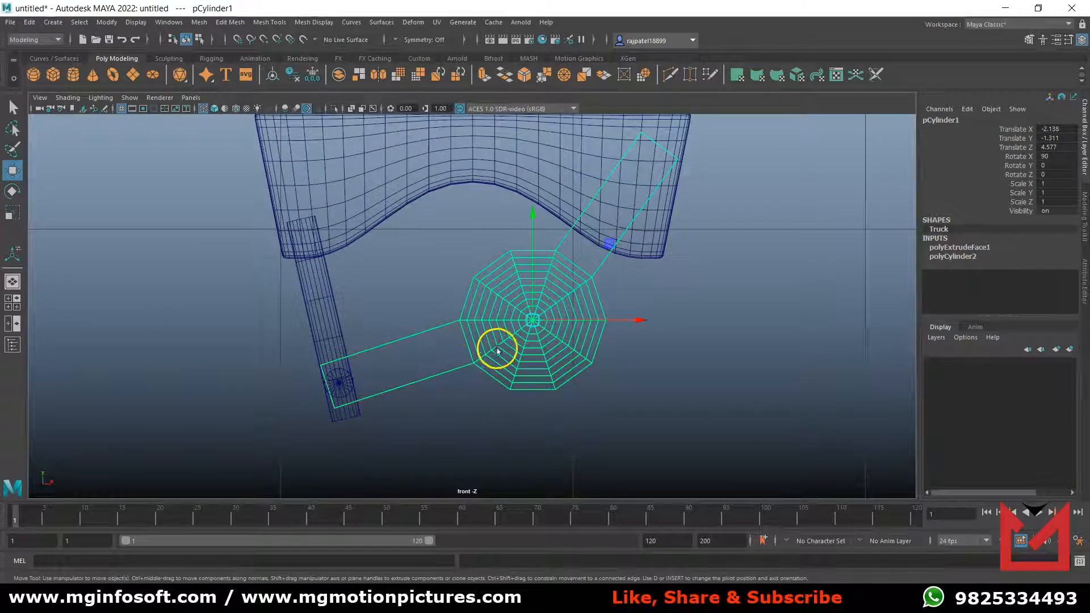
In shaded display, insert 10 lengthwise edge loops on the Truck's lower arm and delete the inner ones, keeping one near each long side.
key("5")
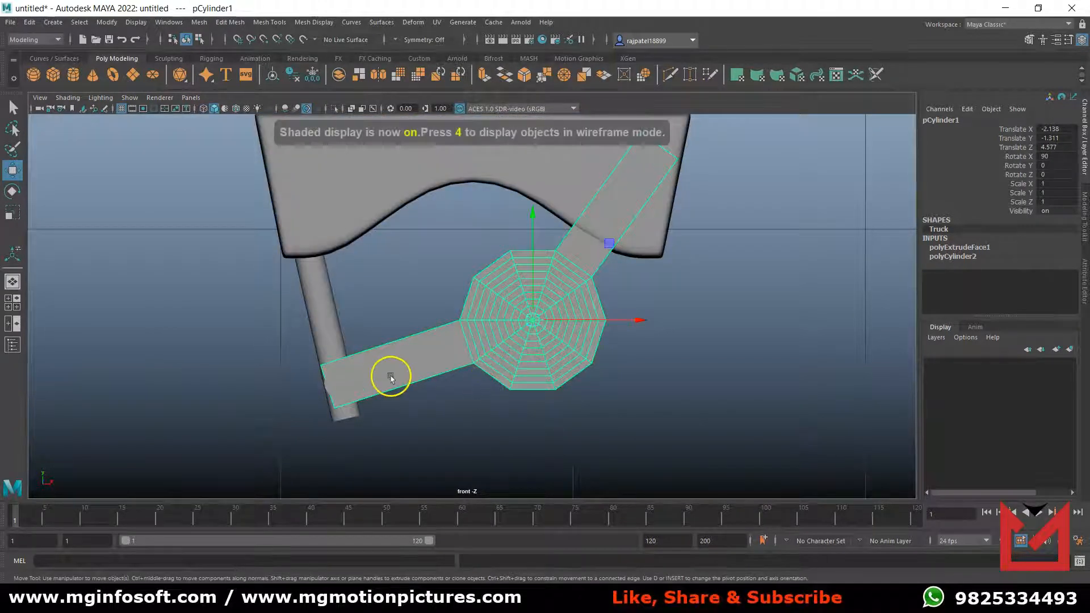
scroll(443, 362, "up", 3)
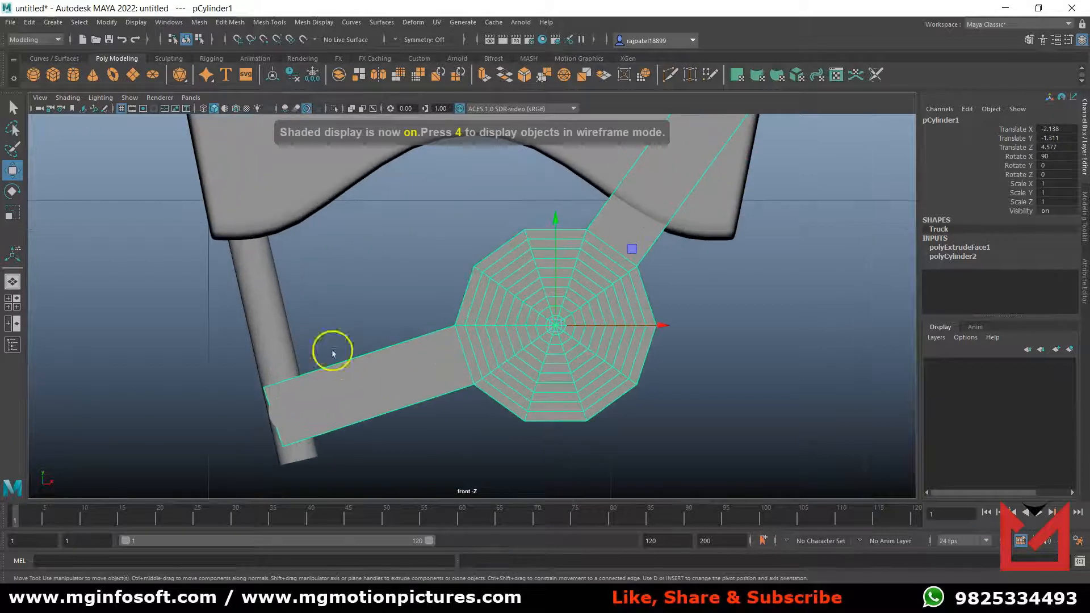
left_click(270, 22)
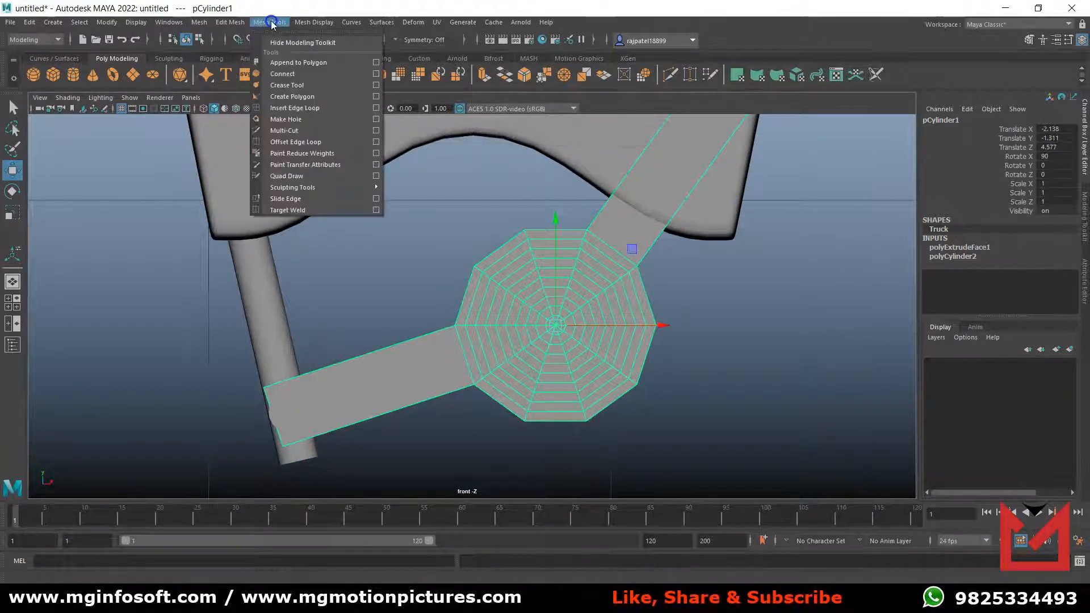
left_click(375, 107)
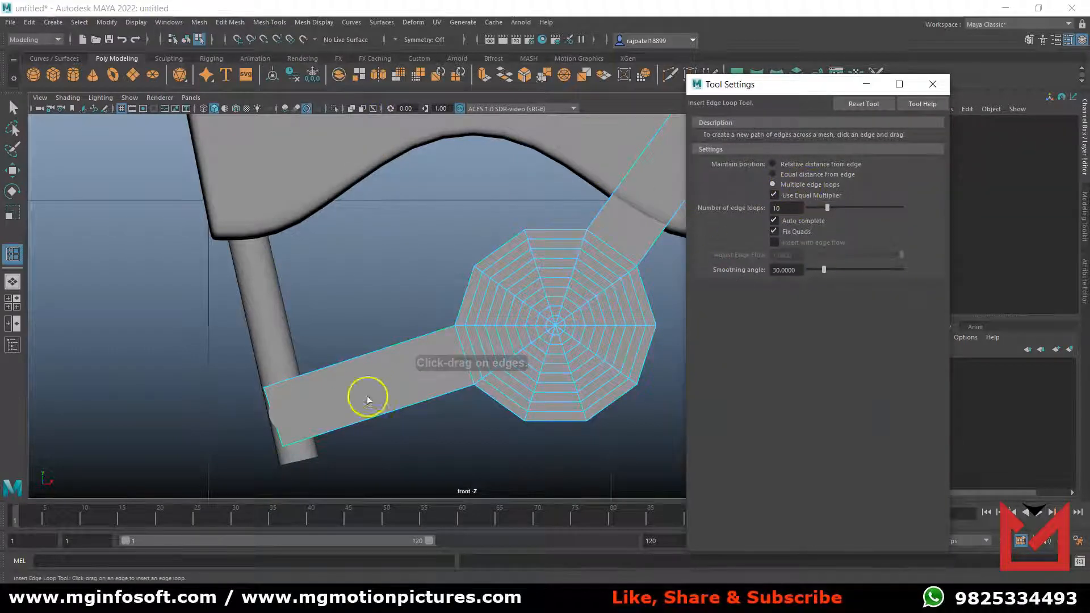
left_click(281, 440)
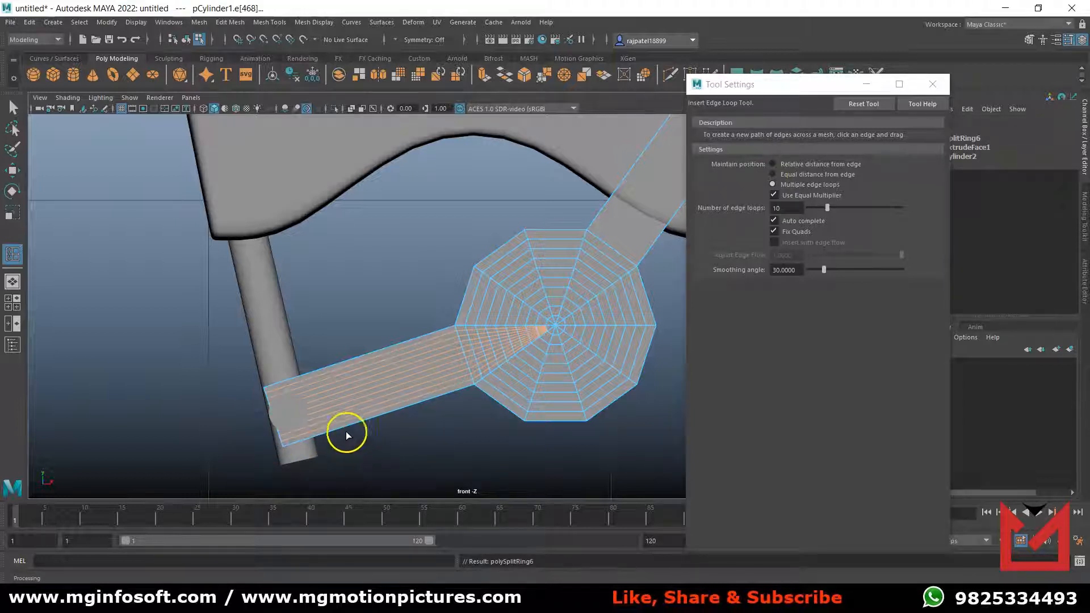
left_click(13, 106)
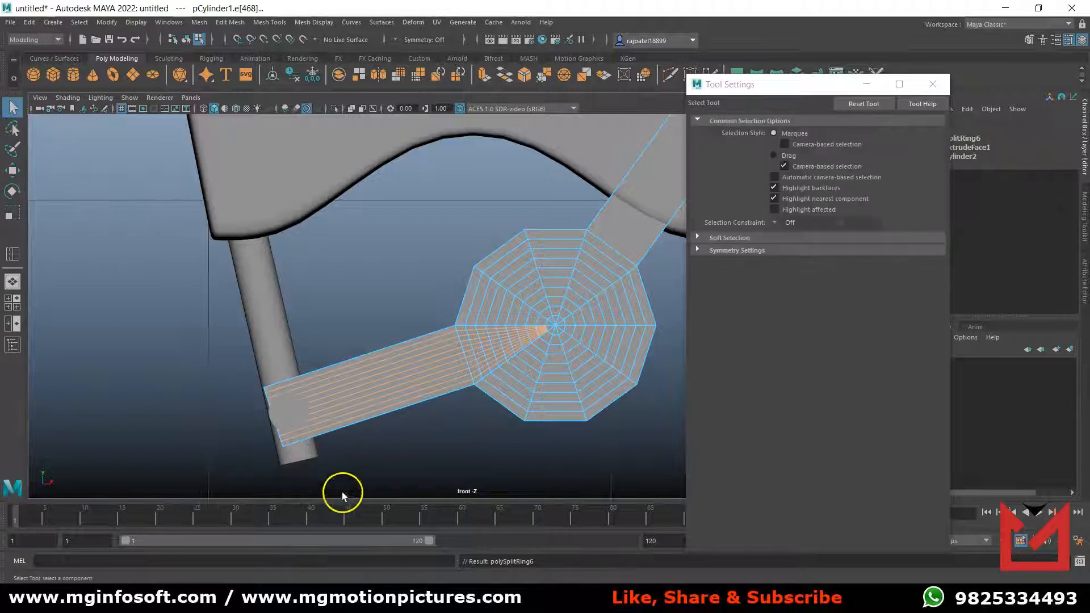
left_click(304, 379)
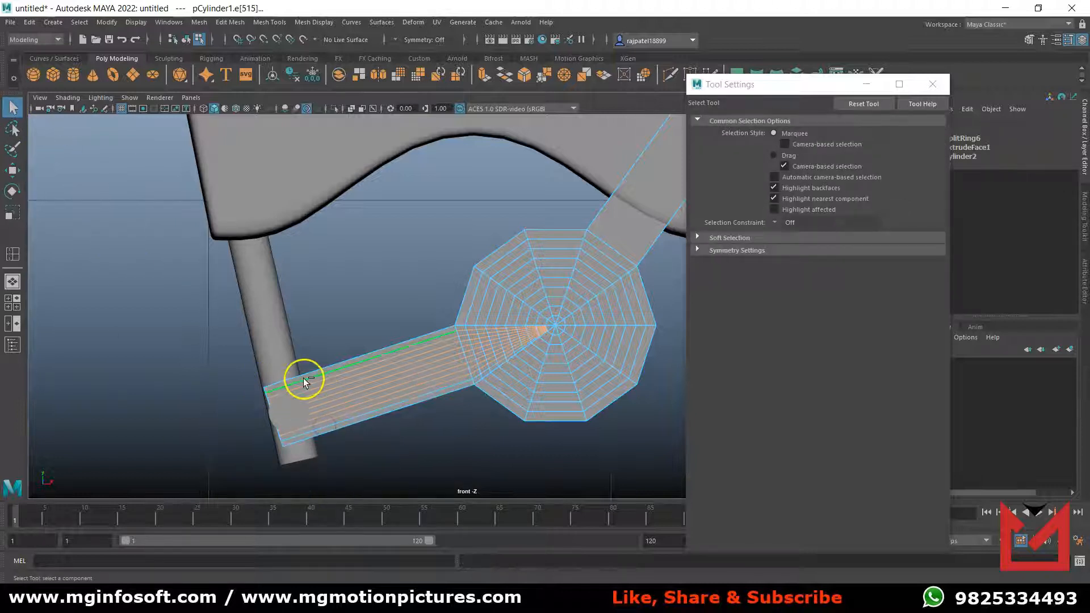
key("Delete")
key("w")
Insert 10 lengthwise edge loops on the Truck's upper arm and delete the inner ones, keeping one near each long side.
middle_click_drag(559, 440, 348, 492, "alt")
middle_click_drag(531, 355, 506, 415, "alt")
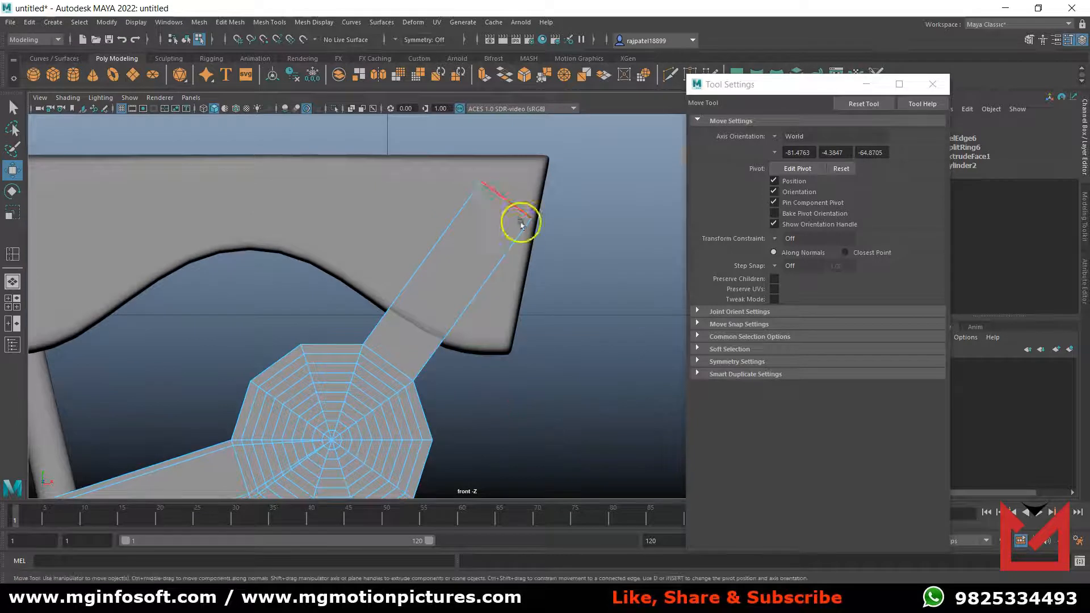
left_click(11, 257)
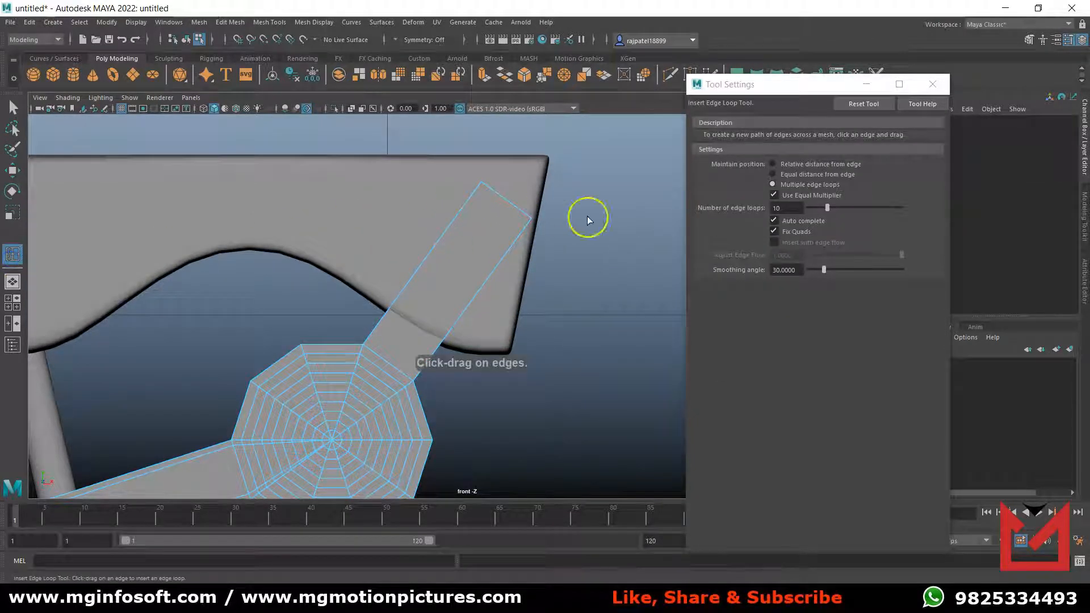
left_click_drag(485, 194, 520, 211)
left_click(14, 108)
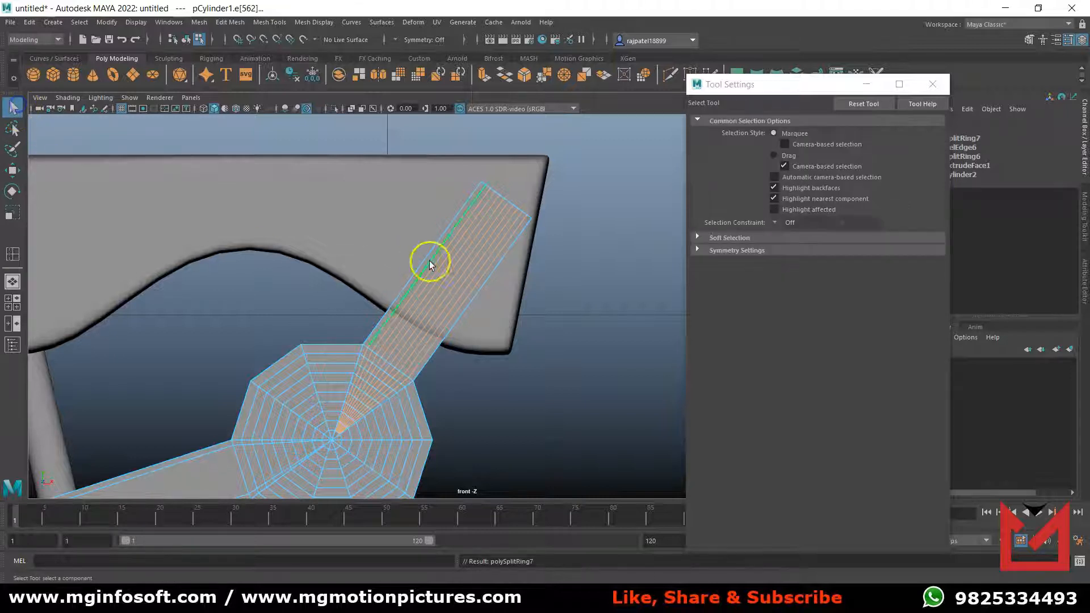
left_click(453, 233)
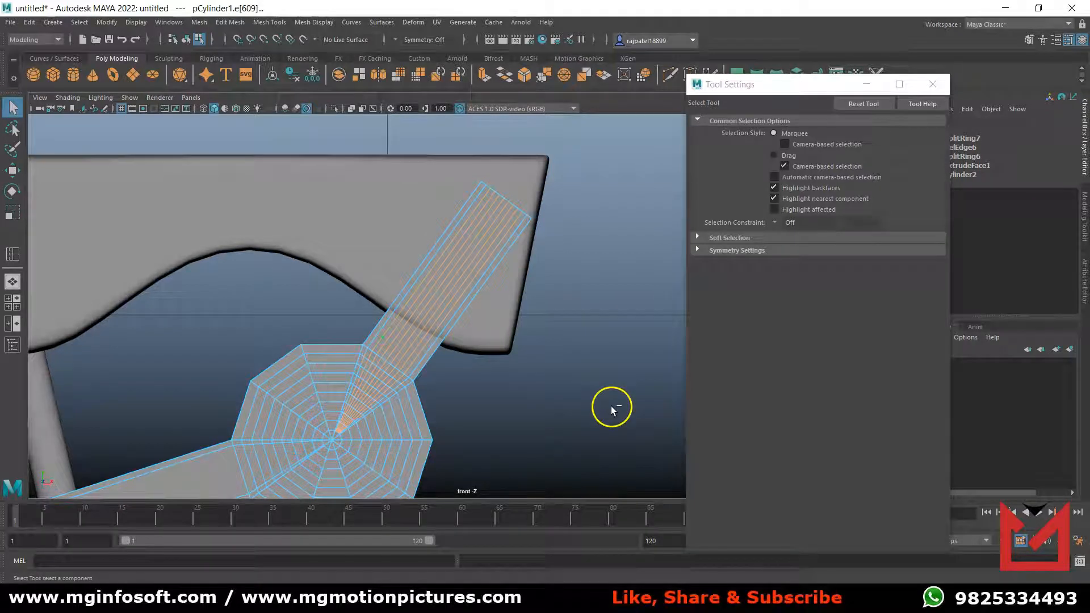
key("ctrl+Delete")
Set the number of edge loops to 30, insert them across the lower arm, and delete all but those nearest its two ends.
middle_click_drag(591, 411, 673, 329, "alt")
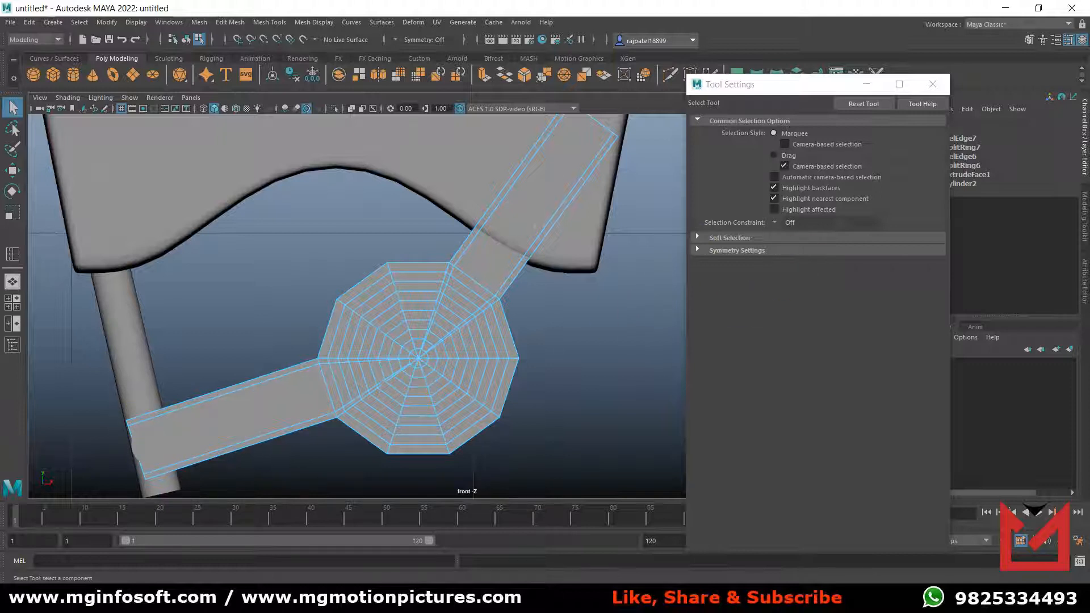
left_click(12, 254)
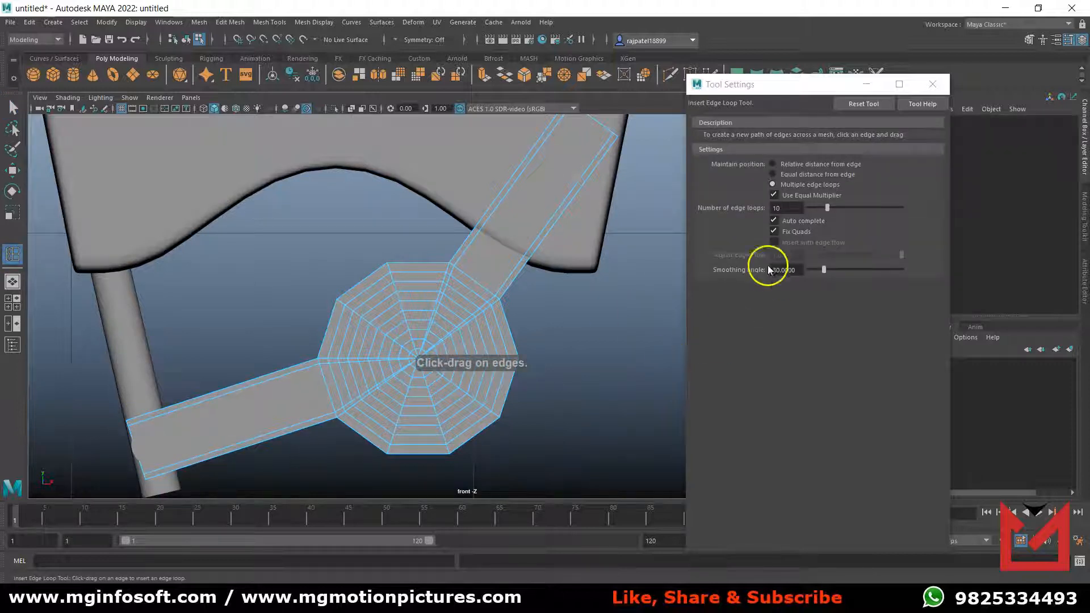
left_click_drag(827, 208, 852, 210)
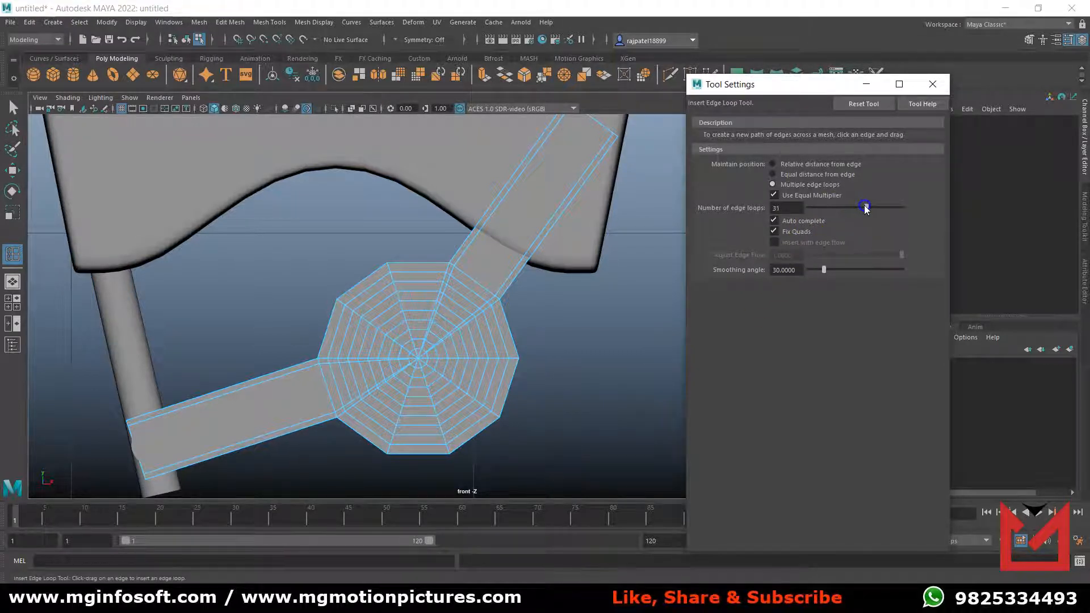
left_click(137, 417)
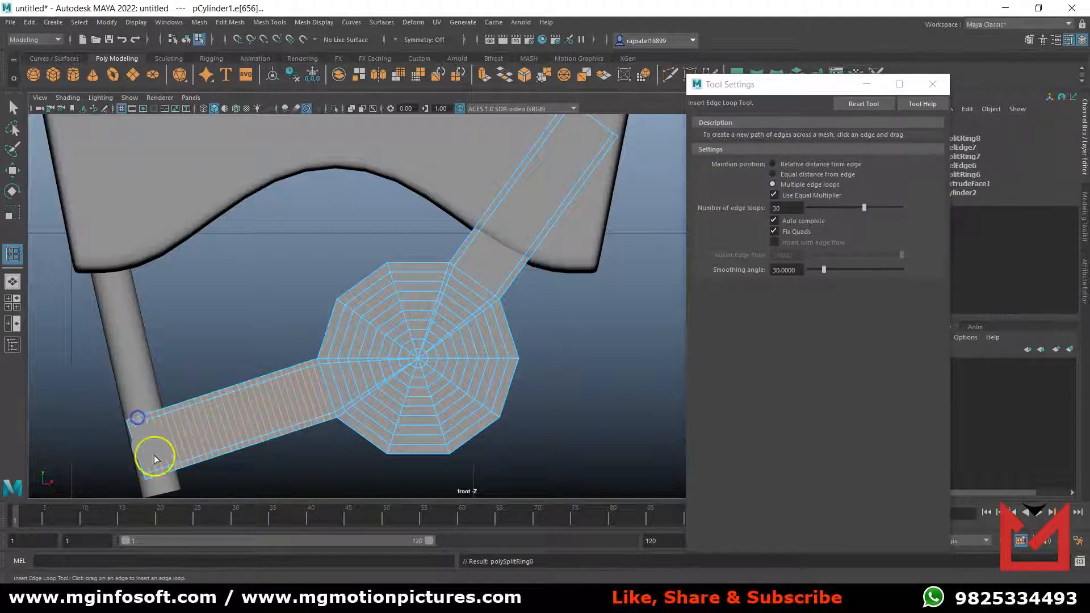
left_click(13, 107)
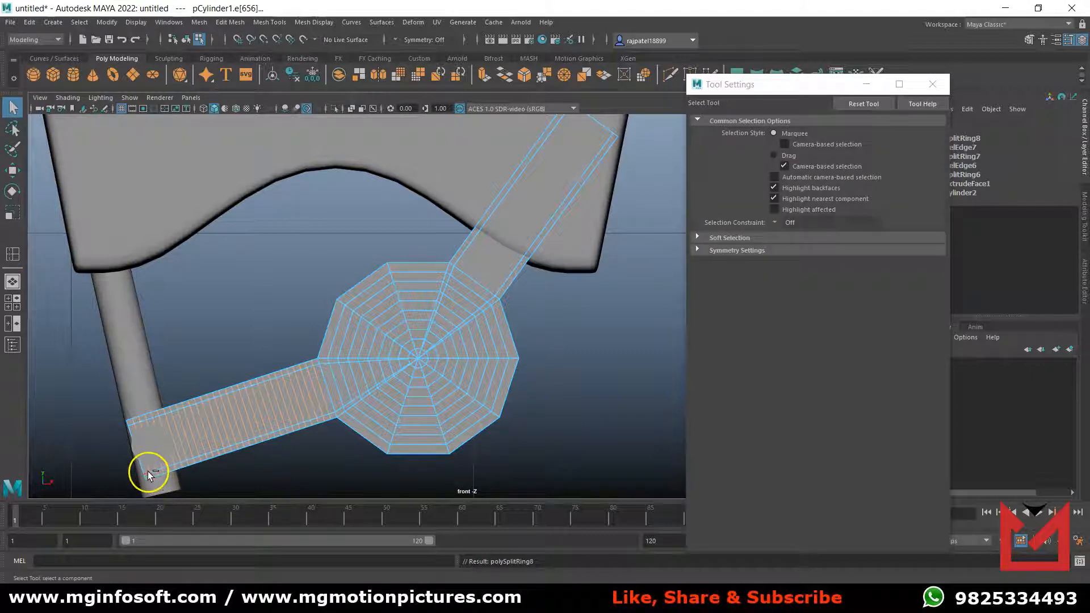
key("Delete")
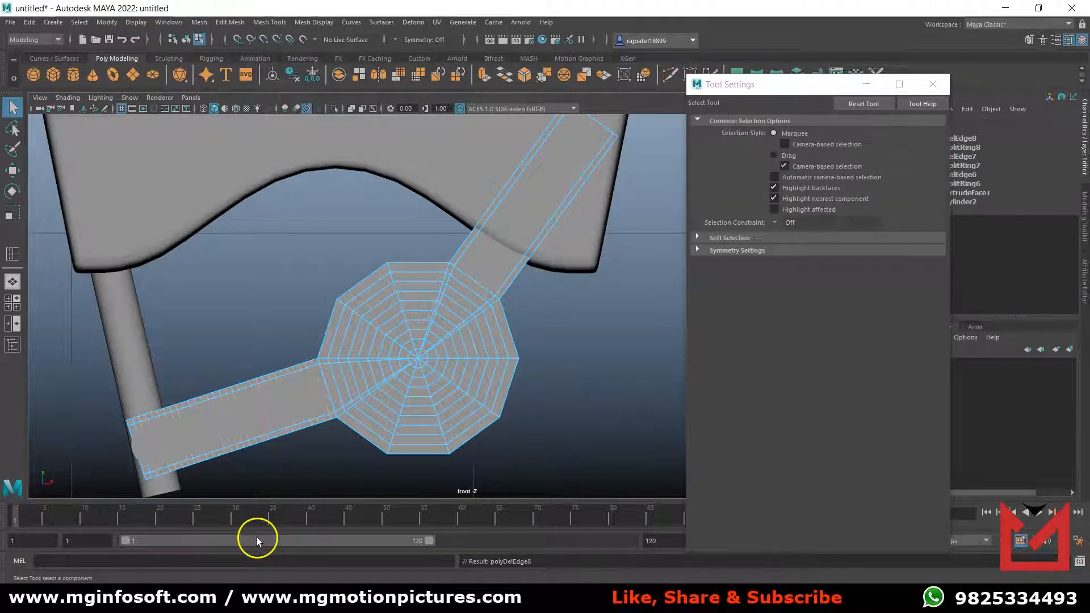
Insert 30 edge loops across the Truck's upper arm and delete all but those nearest its two ends.
middle_click_drag(513, 387, 440, 488, "alt")
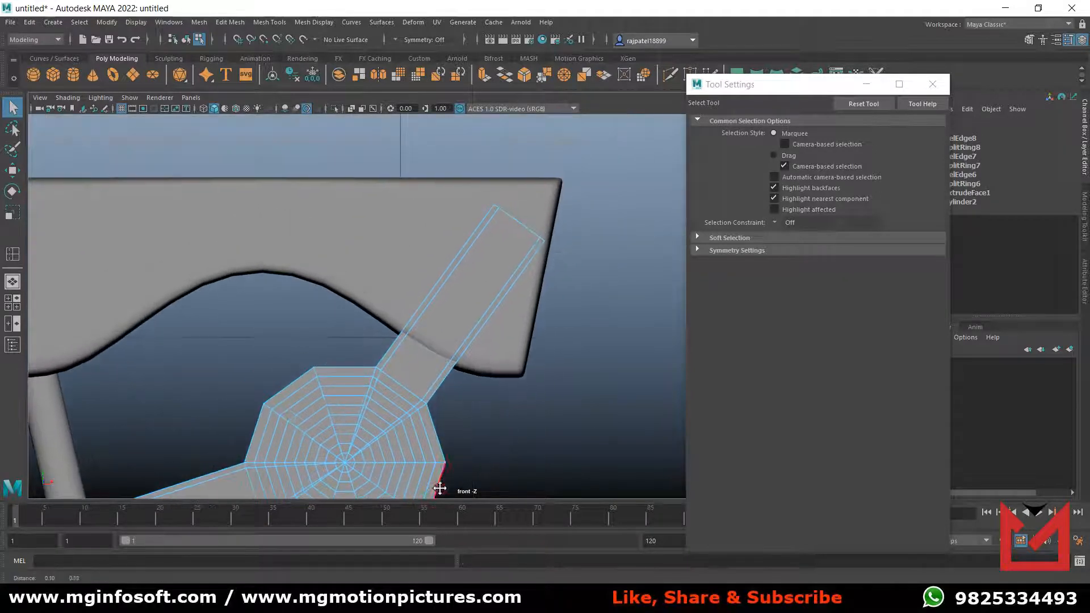
left_click(23, 247)
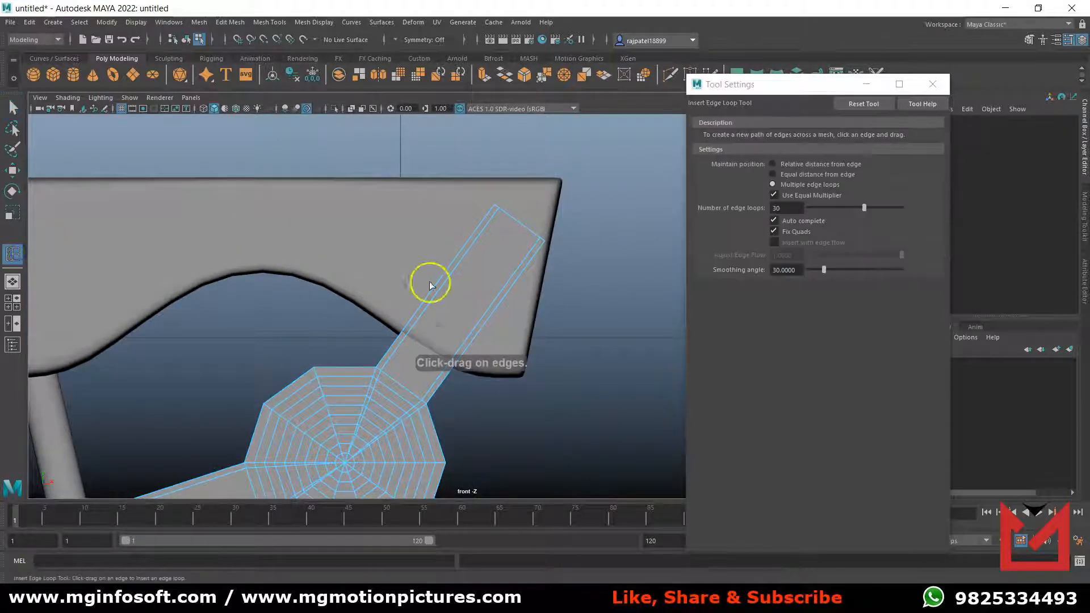
left_click(490, 213)
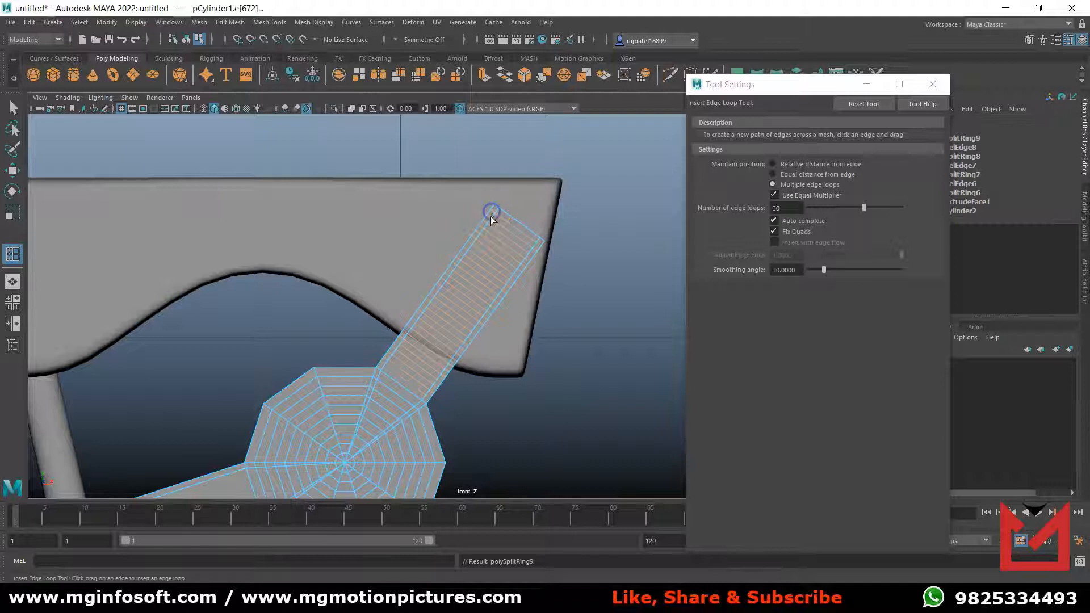
left_click(13, 107)
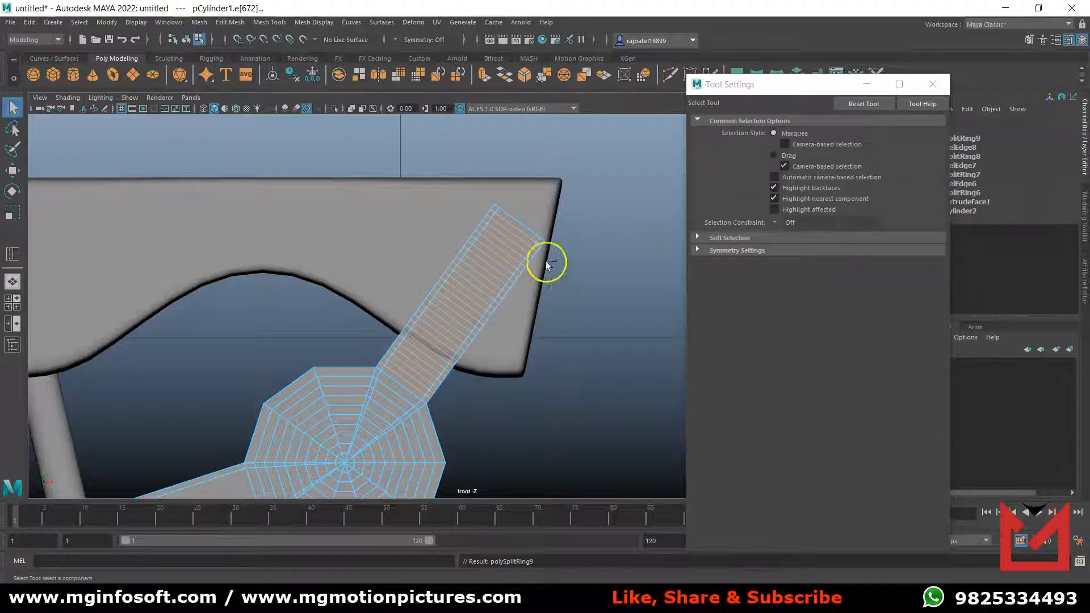
left_click(522, 234)
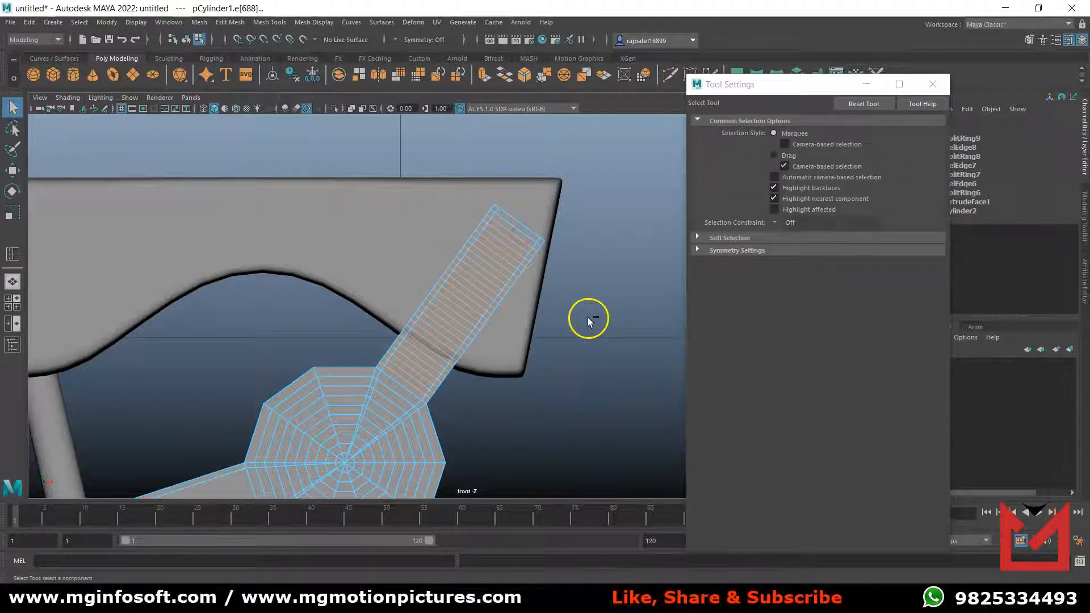
key("Delete")
Preview the Truck with smooth mesh display and examine its shape in the front and perspective views, closing the tool settings.
scroll(587, 327, "down", 5)
scroll(535, 352, "up", 6)
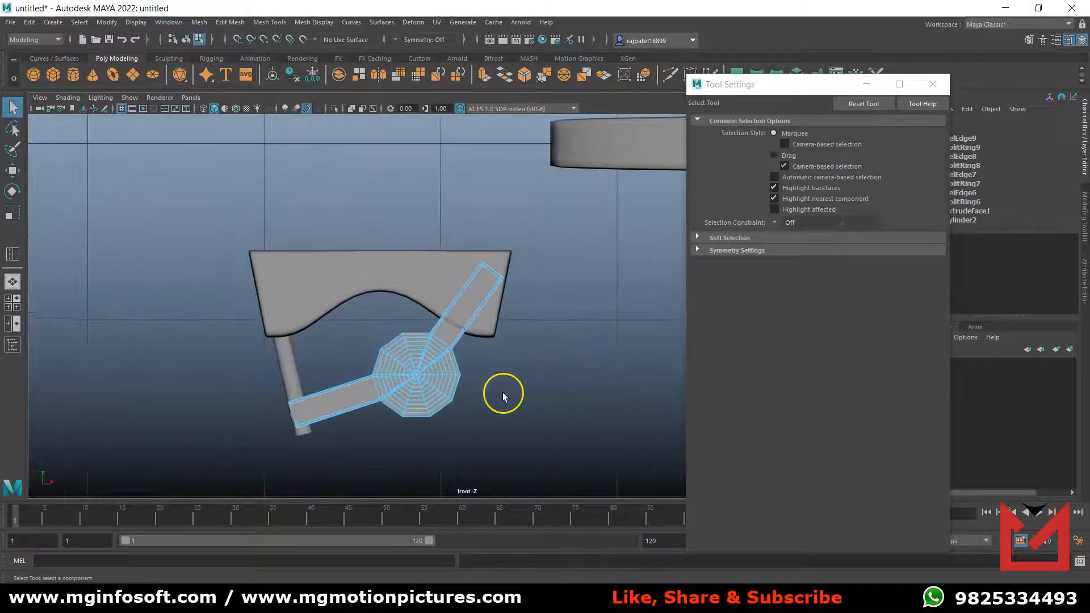
scroll(502, 393, "up", 2)
right_click_drag(392, 288, 444, 273)
left_click(463, 355)
key("3")
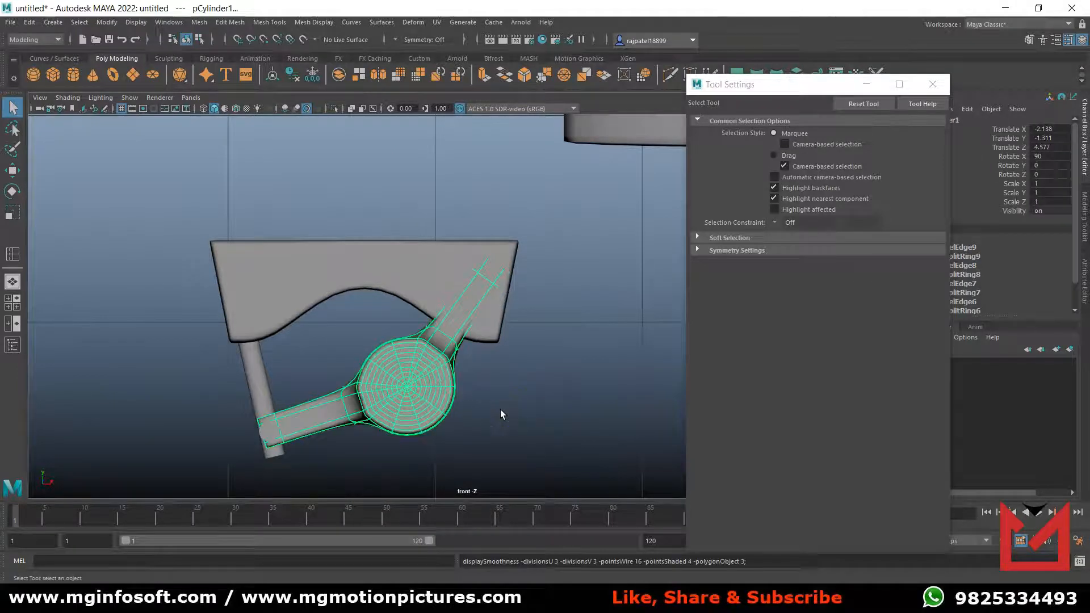
left_click(478, 418)
left_click_drag(481, 433, 508, 434, "alt")
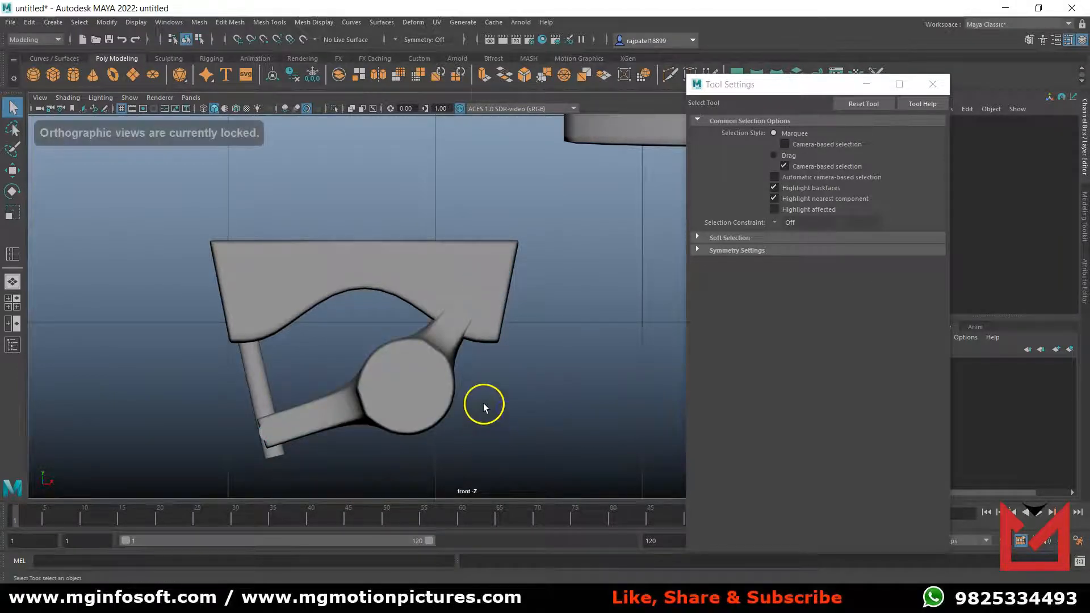
key("space")
Return the Truck to unsmoothed display in the front view and apply Mesh Smooth to it.
key("space")
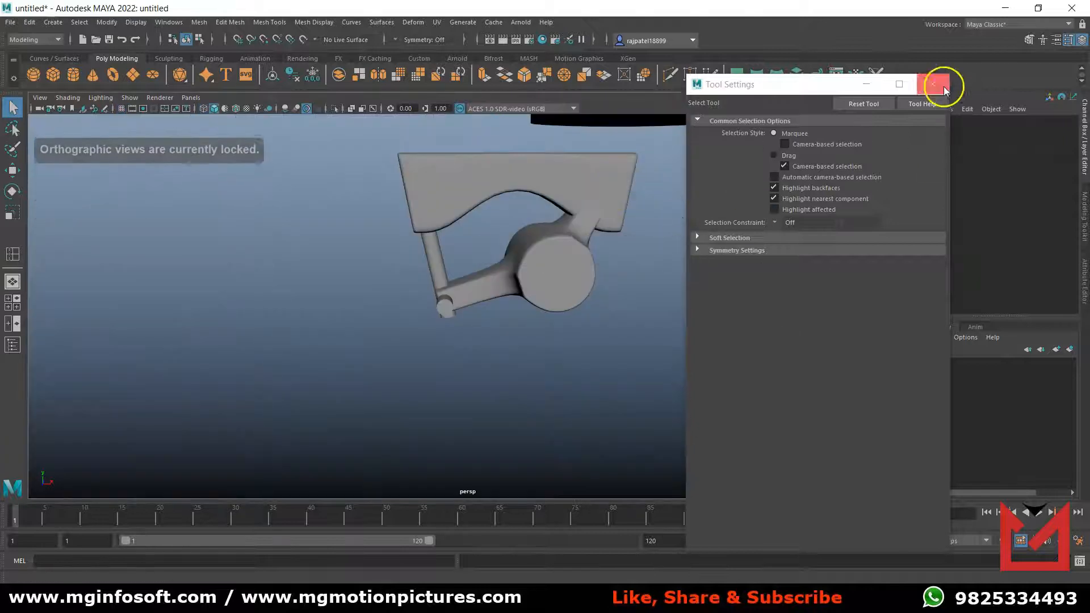
left_click(944, 88)
mouse_move(597, 392)
left_mouse_down("alt")
mouse_move(620, 402)
mouse_move(596, 394)
left_mouse_up("alt")
key("space")
key("space")
left_click(420, 392)
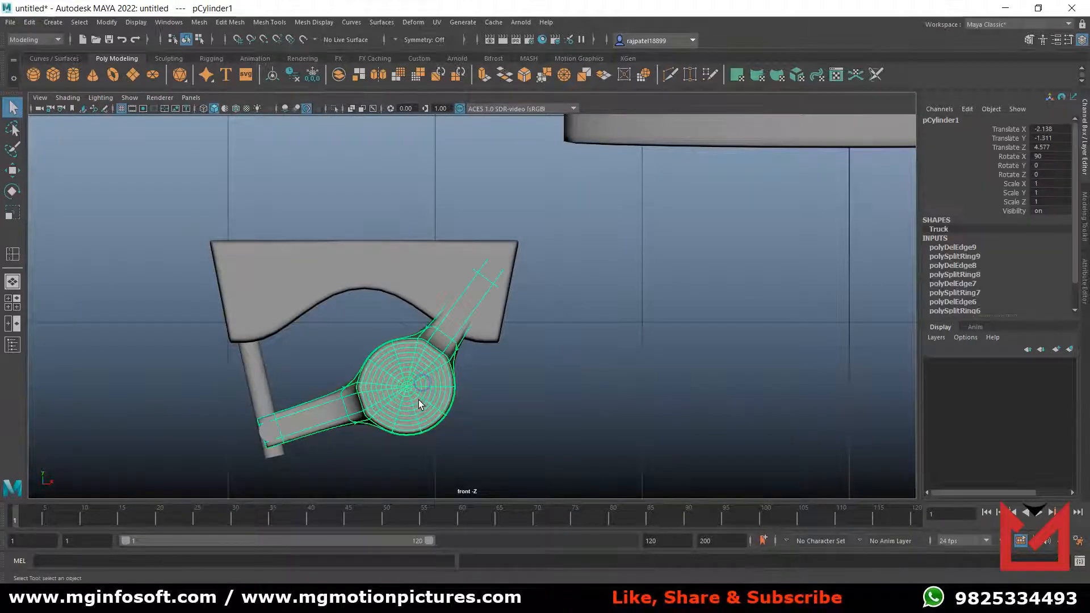
left_click_drag(418, 400, 568, 413, "alt")
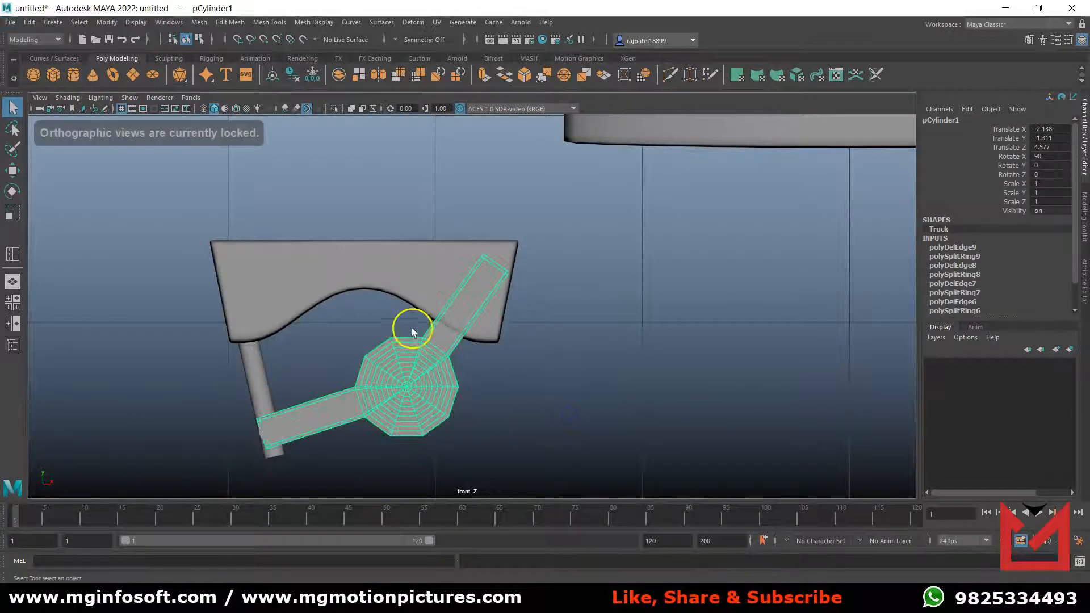
left_click(199, 22)
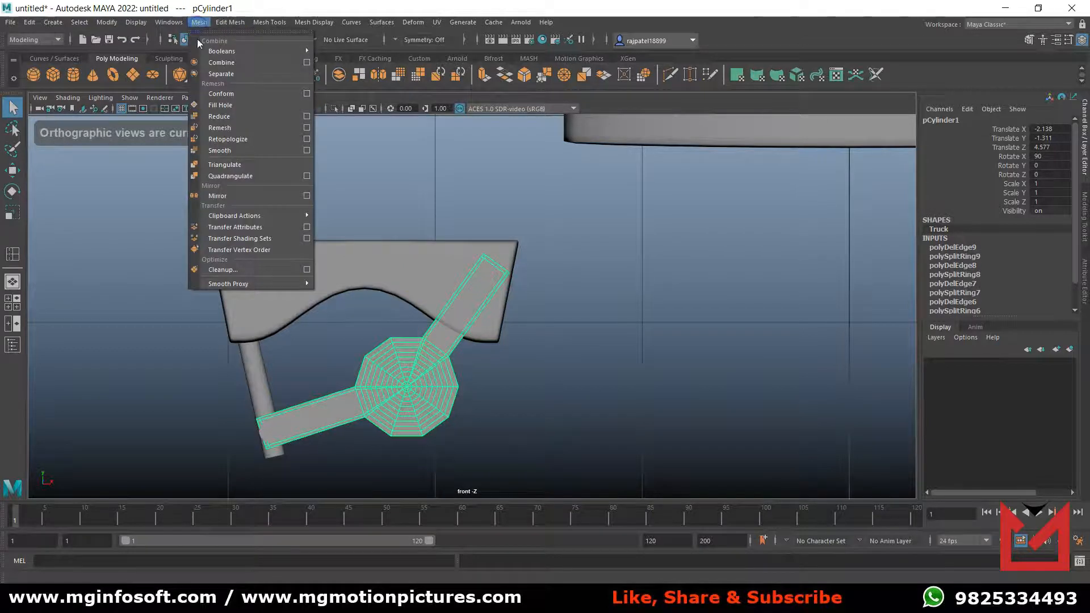
left_click(219, 148)
left_click(512, 367)
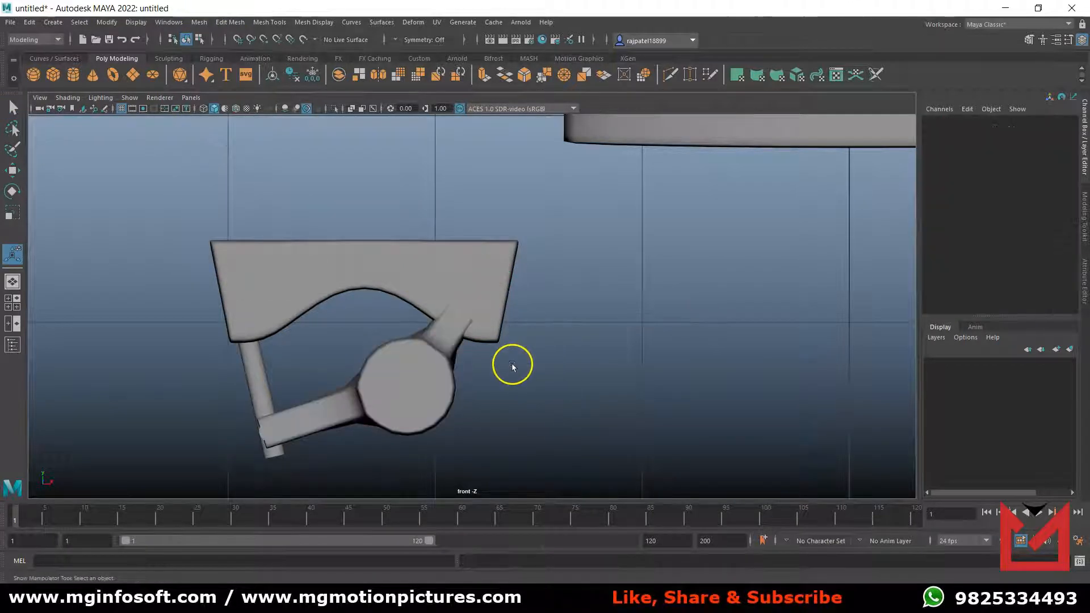
Turn on smooth mesh preview for the smoothed Truck and inspect the whole truck assembly in the perspective view.
left_click(414, 377)
left_click(646, 314)
left_click(531, 410)
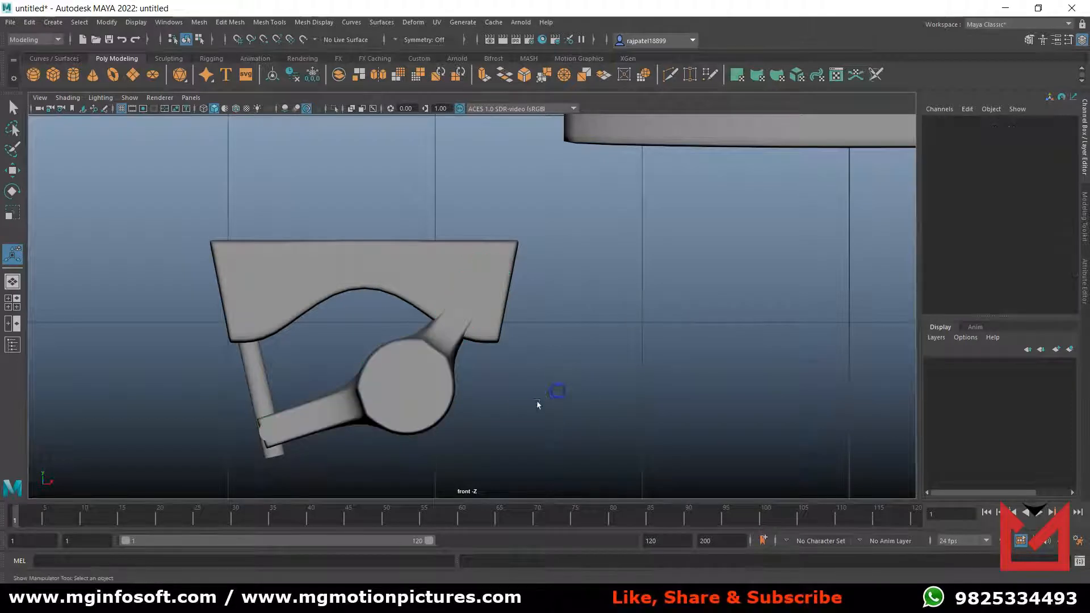
key("space")
key("space")
mouse_move(604, 344)
left_mouse_down("alt")
mouse_move(615, 360)
mouse_move(643, 351)
mouse_move(615, 351)
left_mouse_up("alt")
left_click(469, 337)
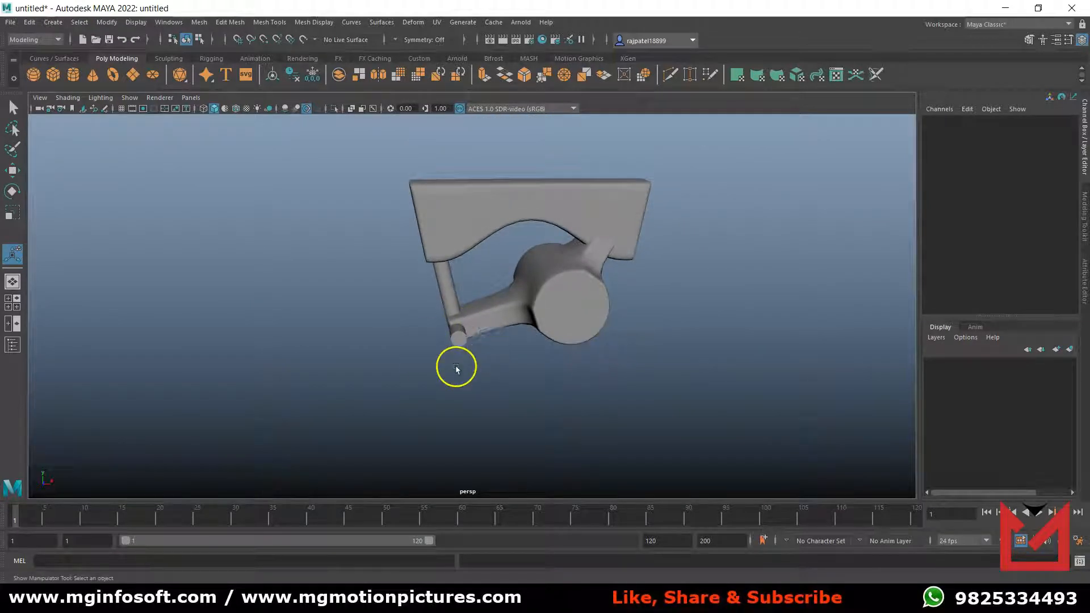
In the front view, create a polygon torus at the origin with radius 1 and section radius 0.5.
key("space")
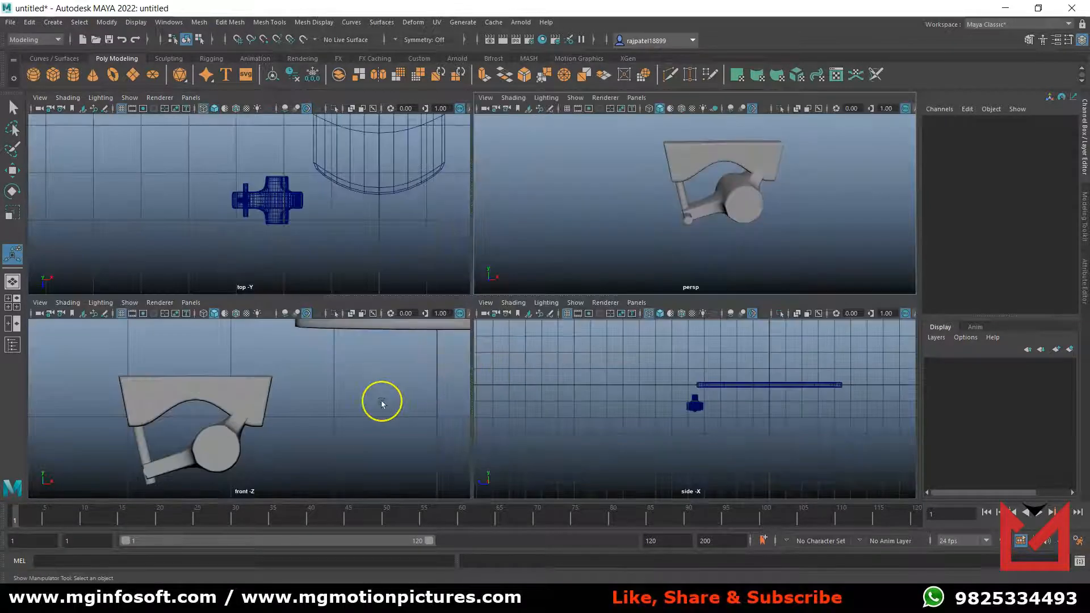
key("space")
scroll(551, 369, "down", 3)
scroll(551, 369, "up", 3)
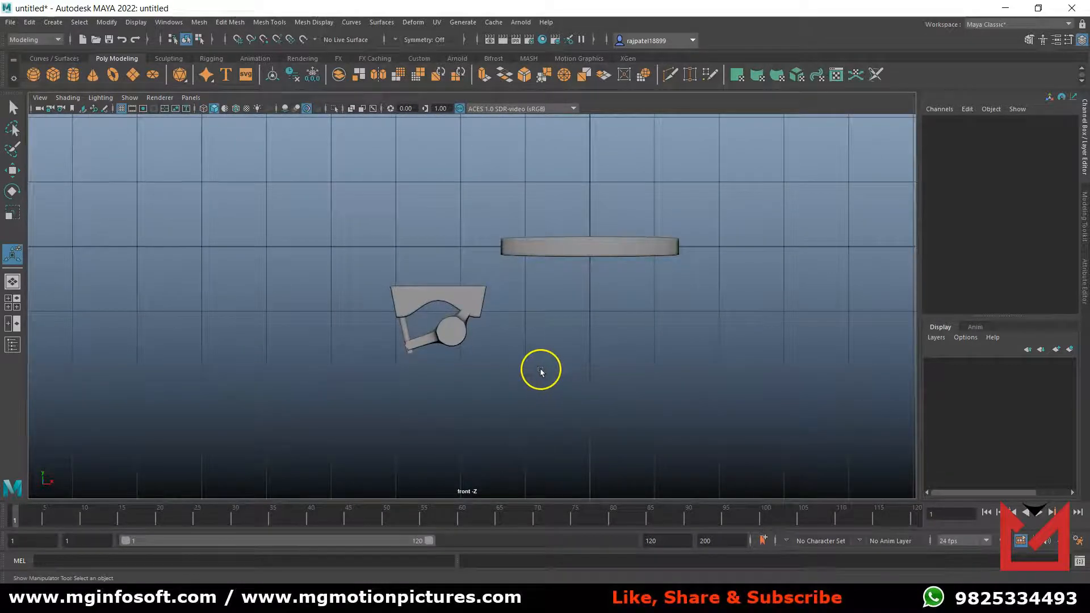
left_click(115, 74)
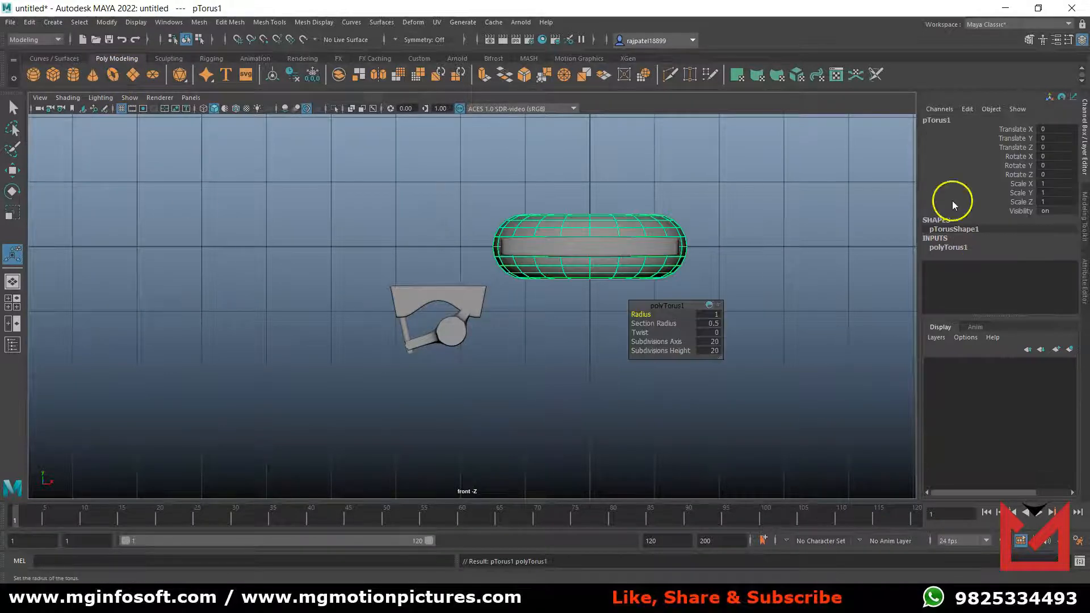
Rename the new torus as Wheel.
double_click(937, 120)
type("Wheel")
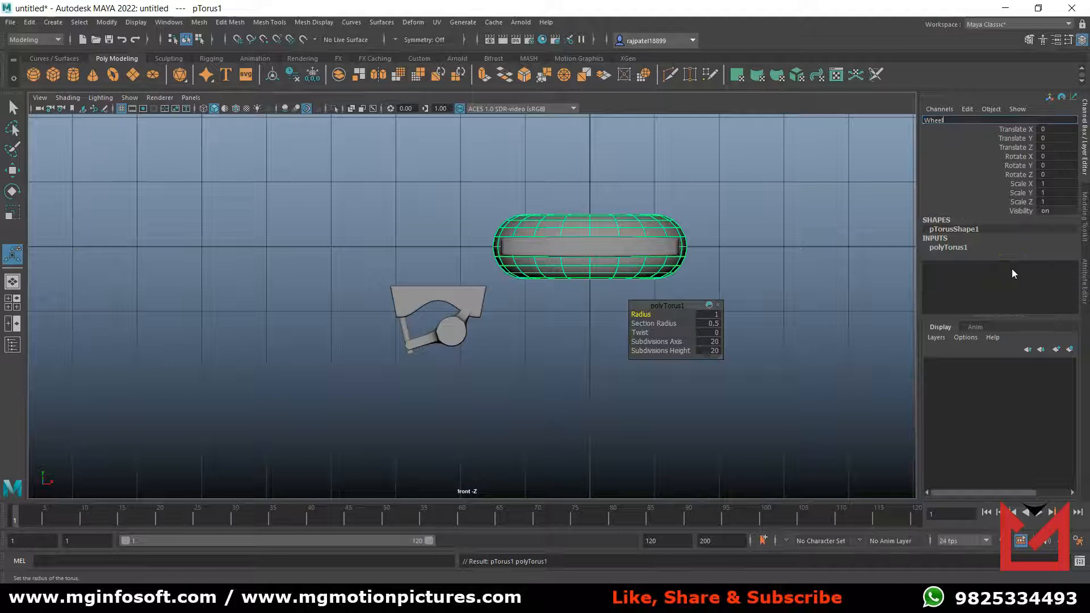
key("Return")
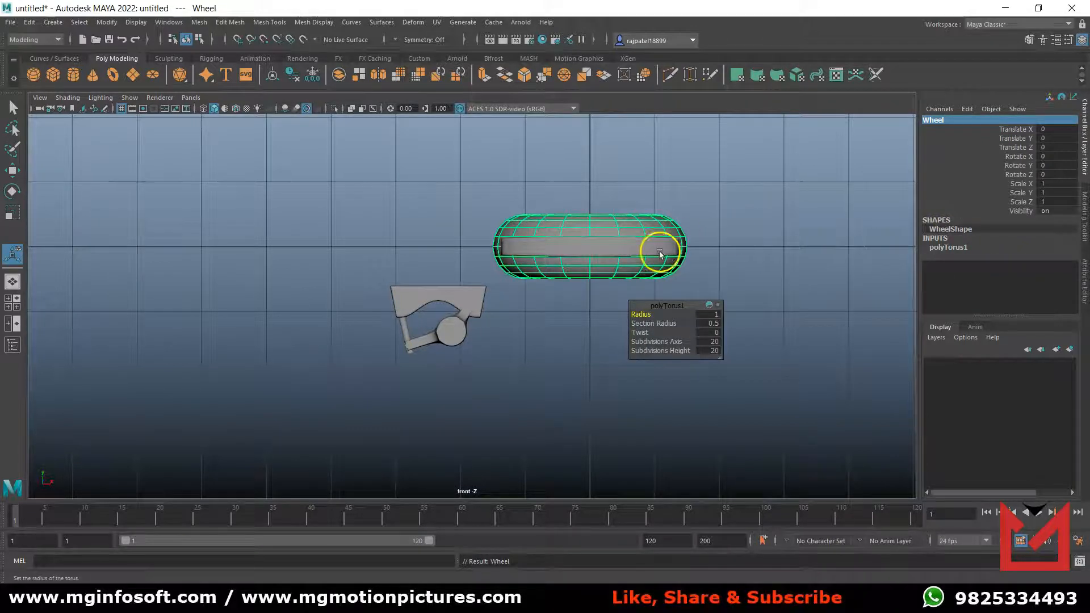
Rotate the Wheel upright to face the front view, with Rotate X and Rotate Z both at 90.
key("e")
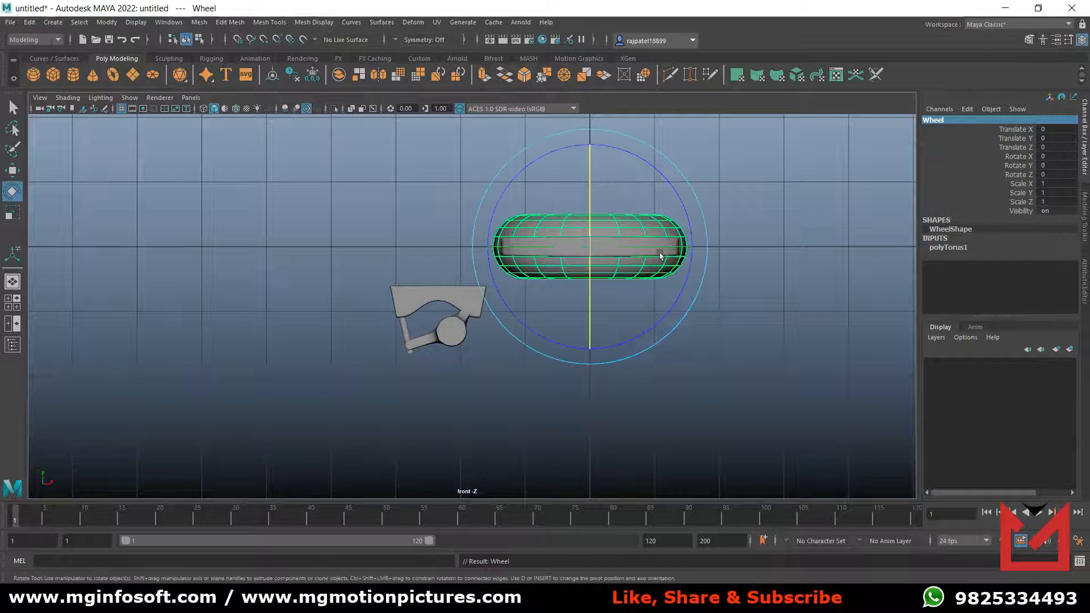
left_click_drag(682, 198, 657, 329)
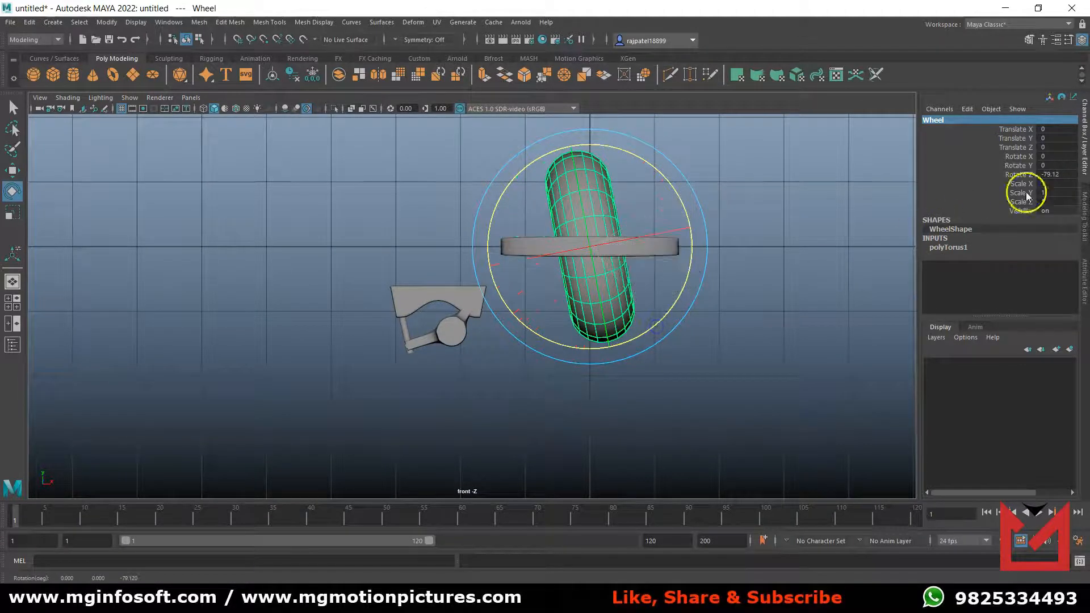
left_click(1062, 174)
key("Return")
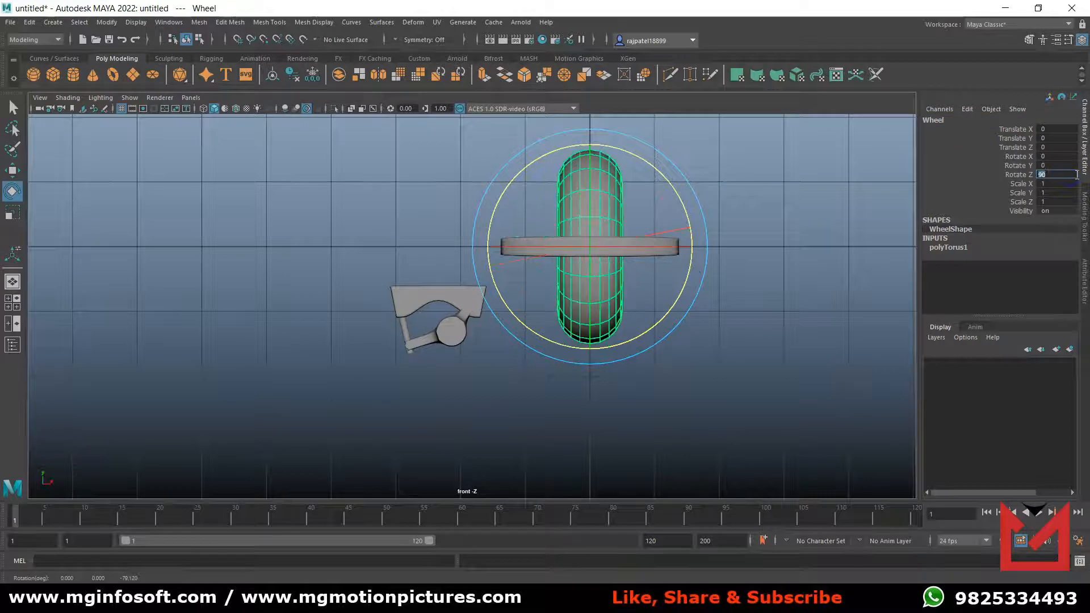
left_click_drag(650, 249, 539, 251)
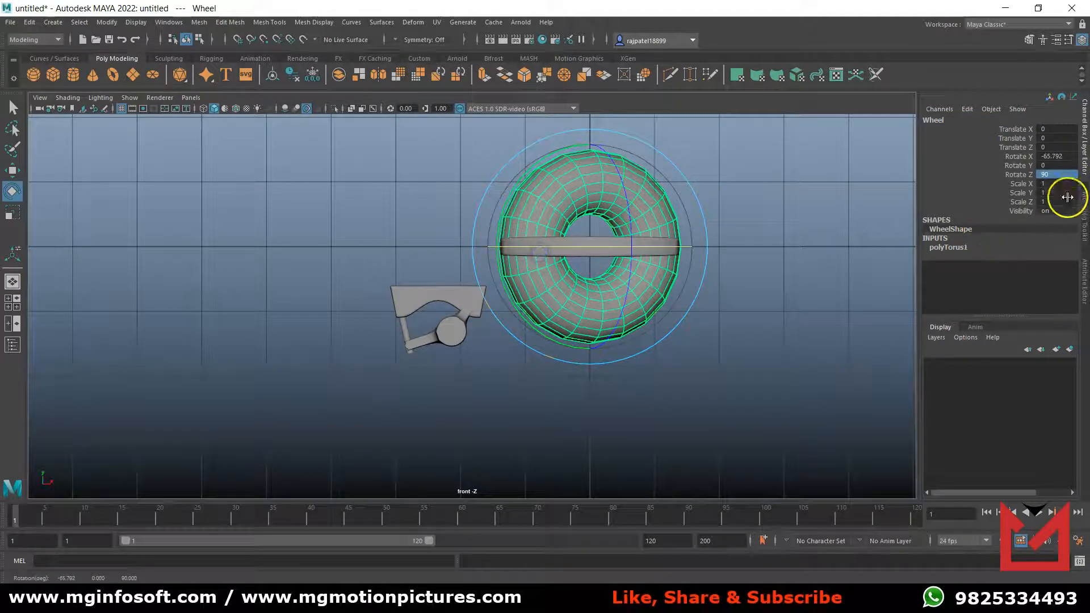
left_click(1065, 156)
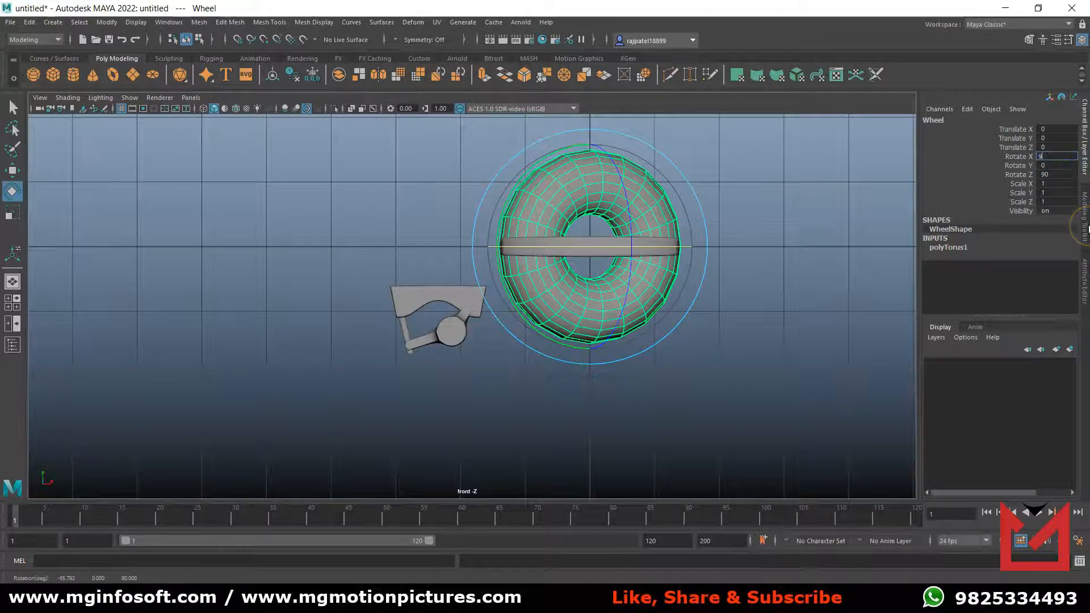
type("90")
key("Return")
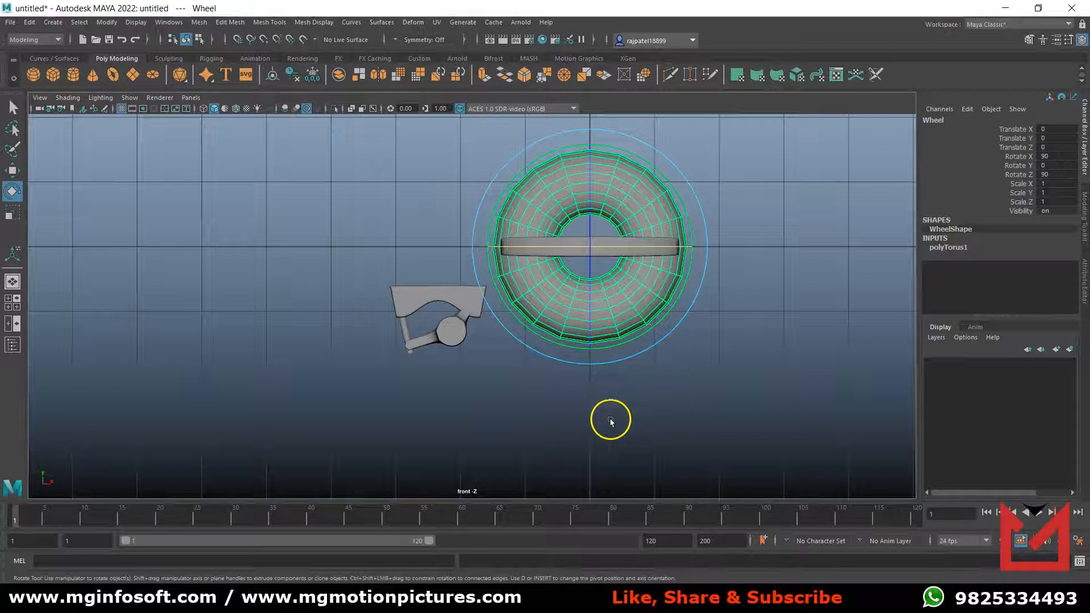
In wireframe display, move the Wheel's centre onto the axle end of the Truck, at about X -2.801, Y -1.526.
key("4")
scroll(479, 455, "up", 5)
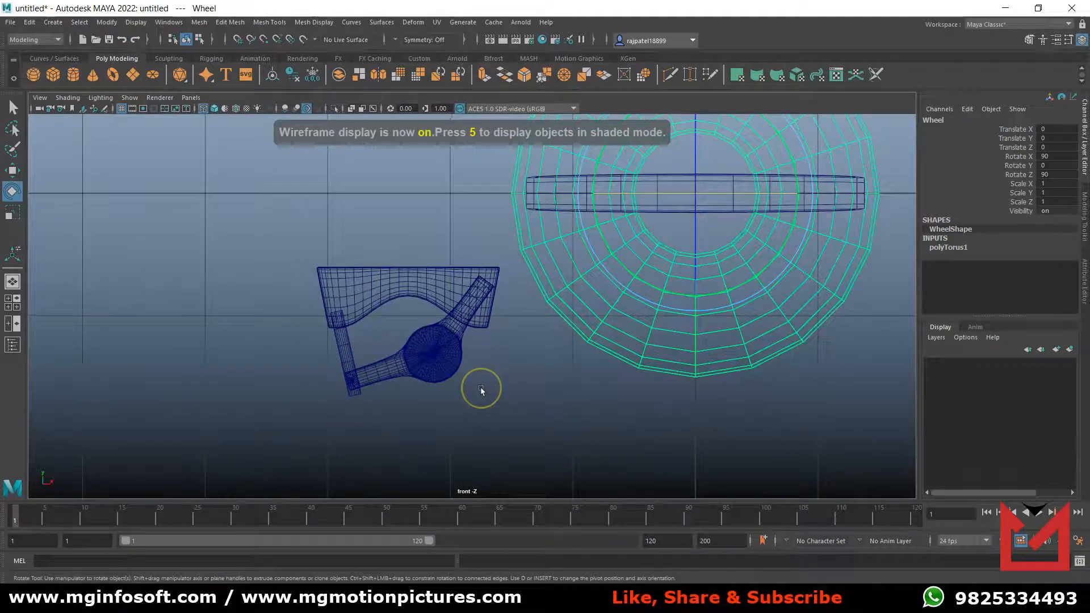
key("w")
left_click_drag(691, 197, 413, 252)
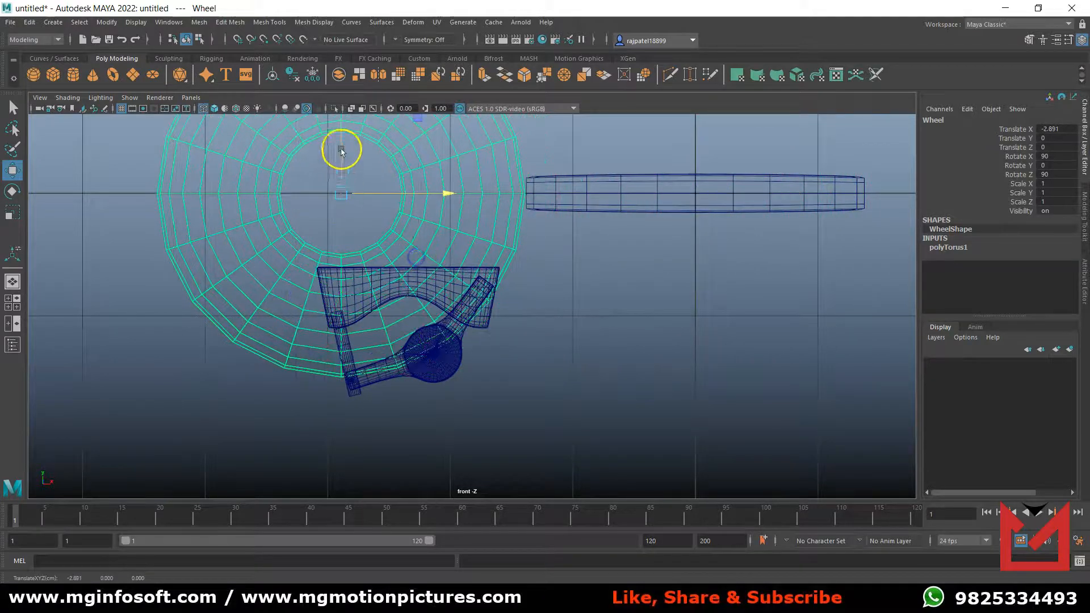
left_click_drag(341, 151, 342, 340)
scroll(453, 316, "up", 5)
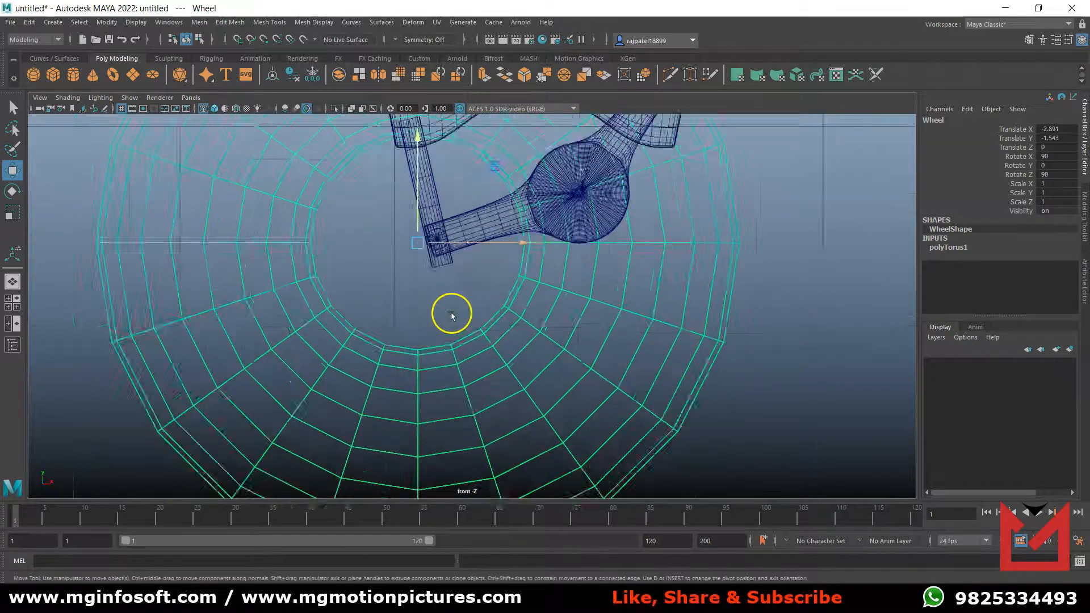
scroll(448, 306, "up", 6)
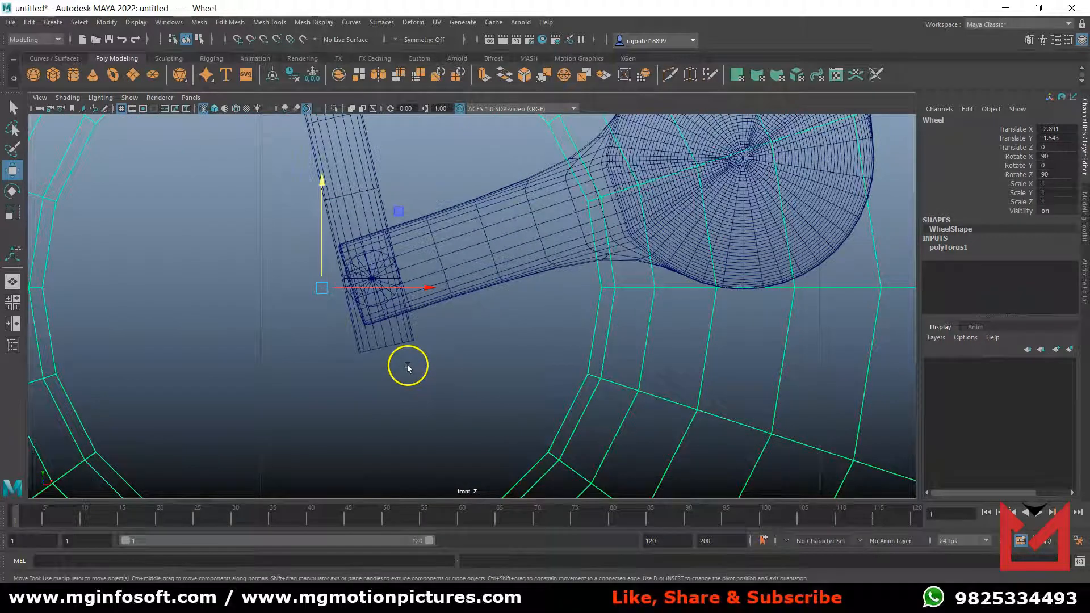
left_click_drag(321, 288, 372, 278)
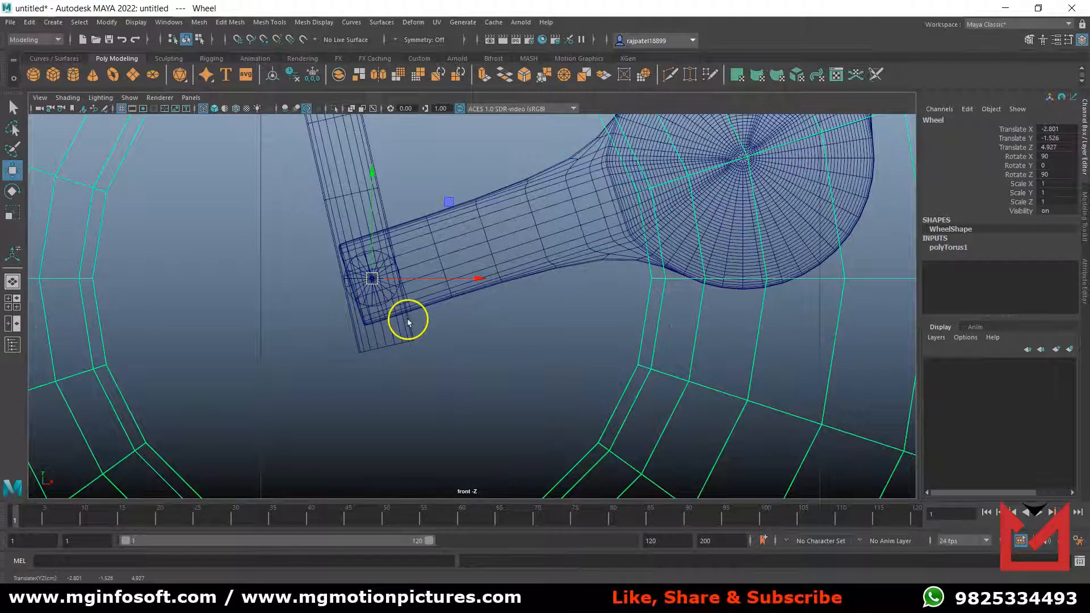
scroll(407, 318, "down", 8)
scroll(448, 340, "up", 2)
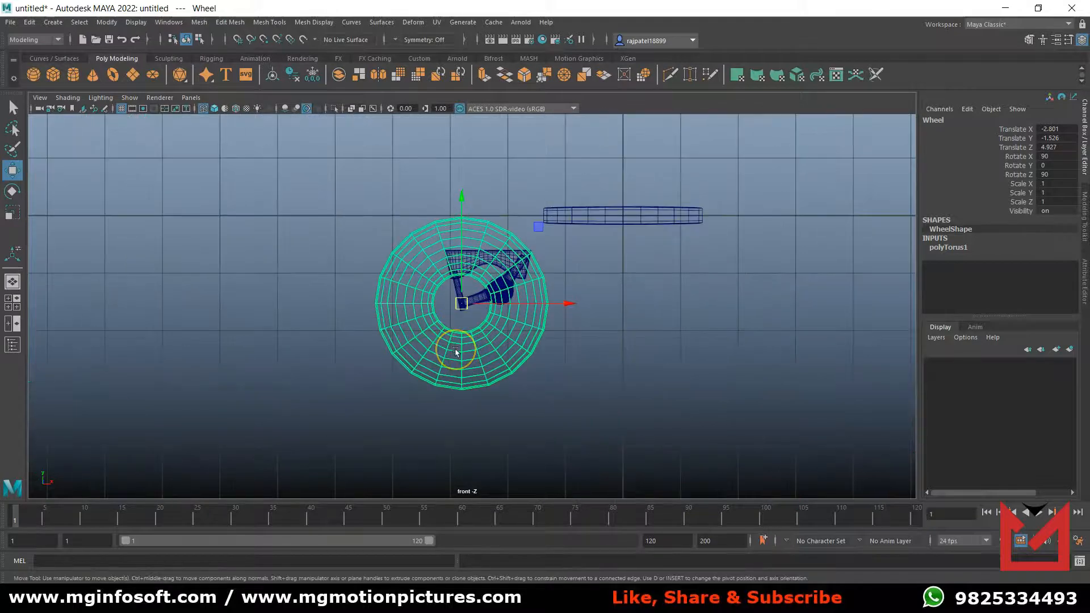
Scale the Wheel uniformly to about 0.102 so its inner hole fits the Truck's axle.
key("r")
left_click_drag(461, 303, 462, 306)
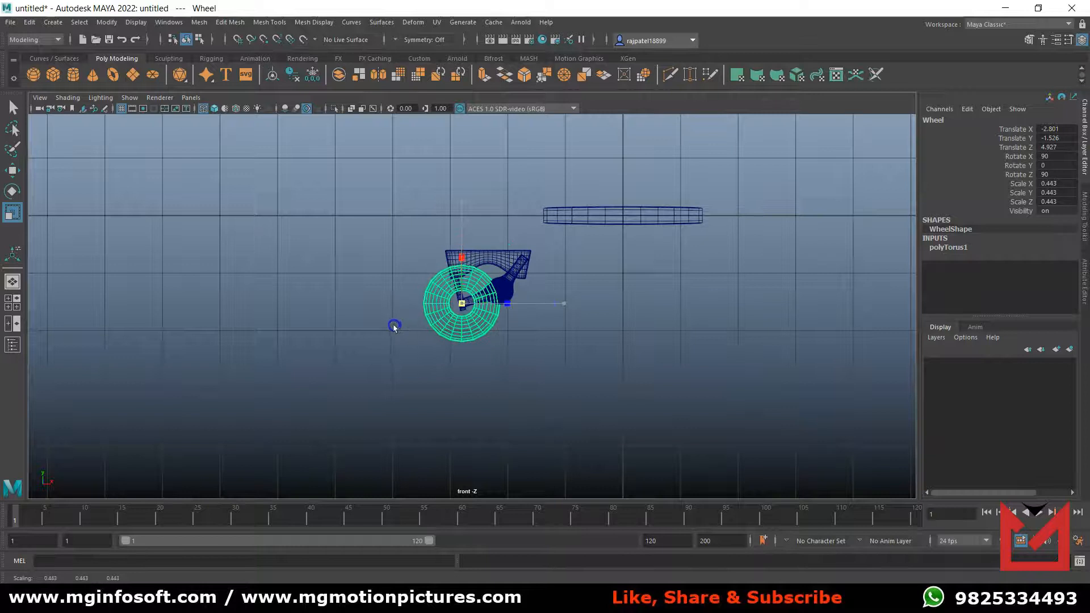
scroll(482, 369, "up", 10)
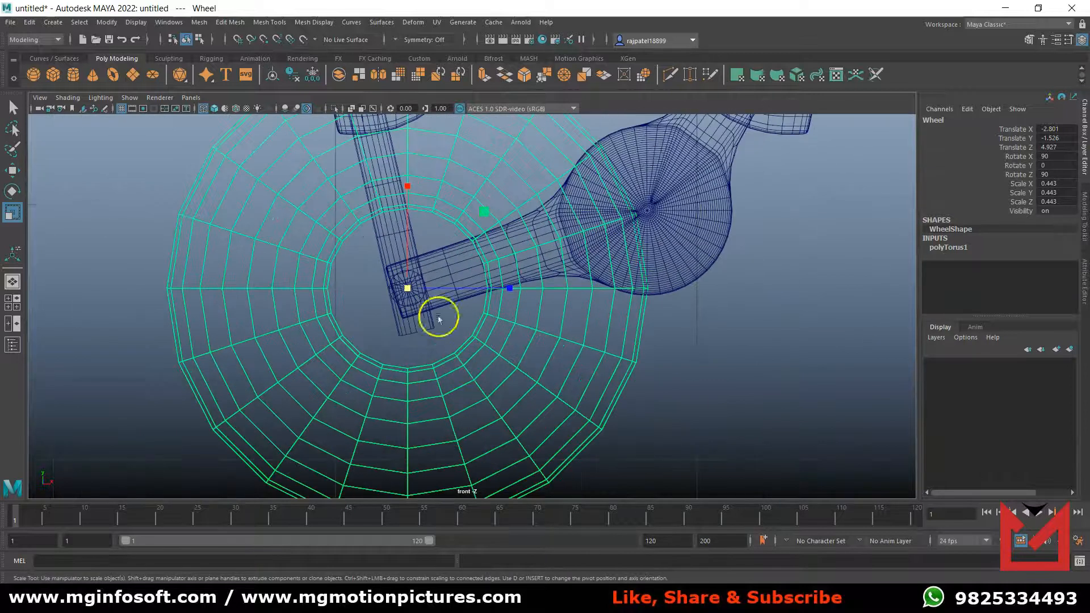
left_click_drag(407, 290, 156, 350)
scroll(331, 365, "up", 10)
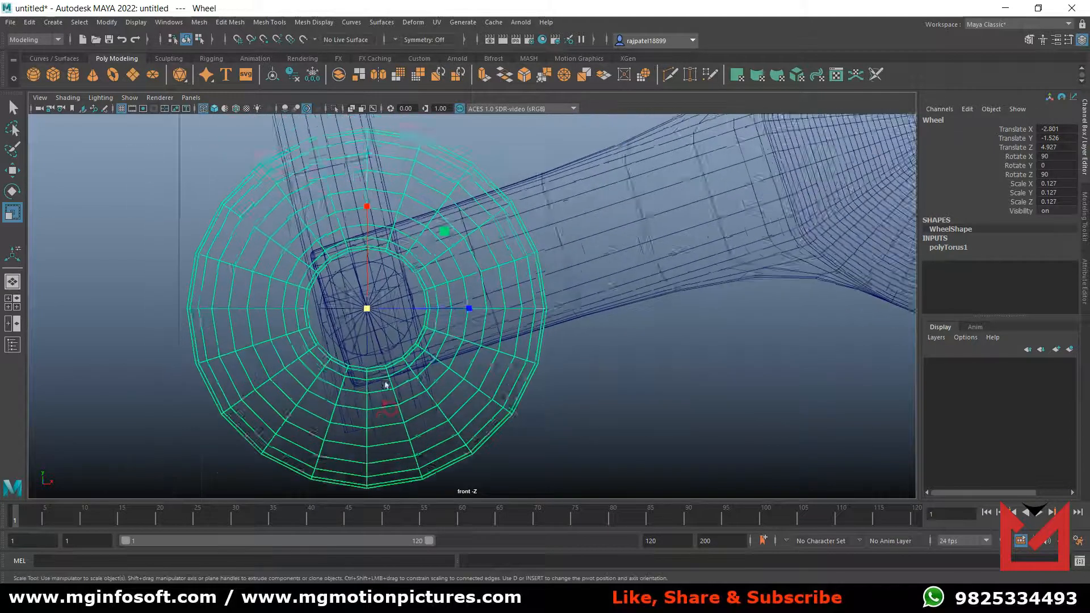
left_click_drag(350, 310, 290, 323)
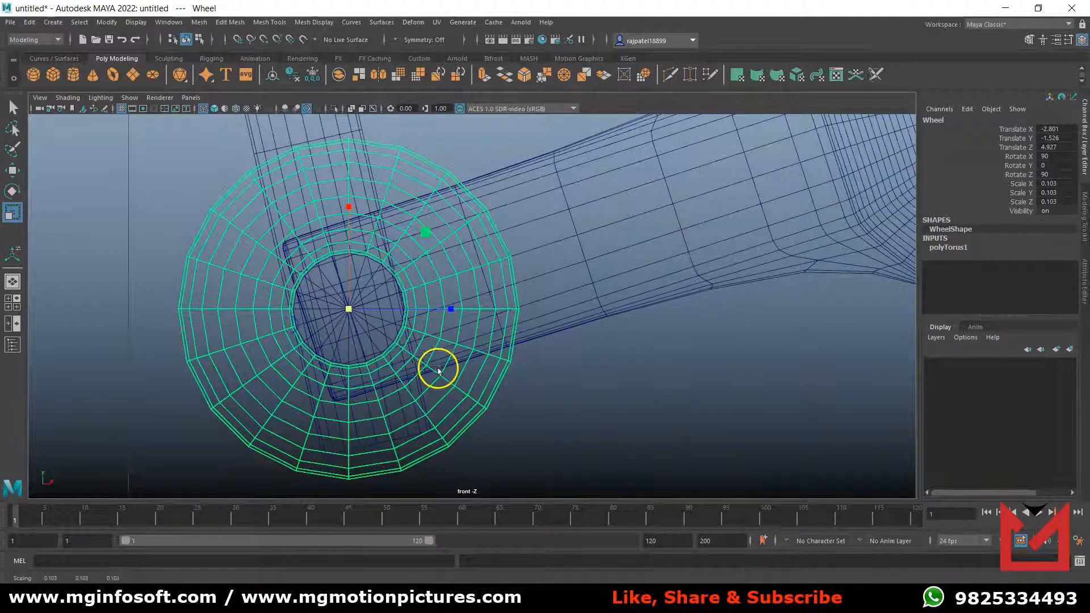
left_click_drag(348, 314, 346, 310)
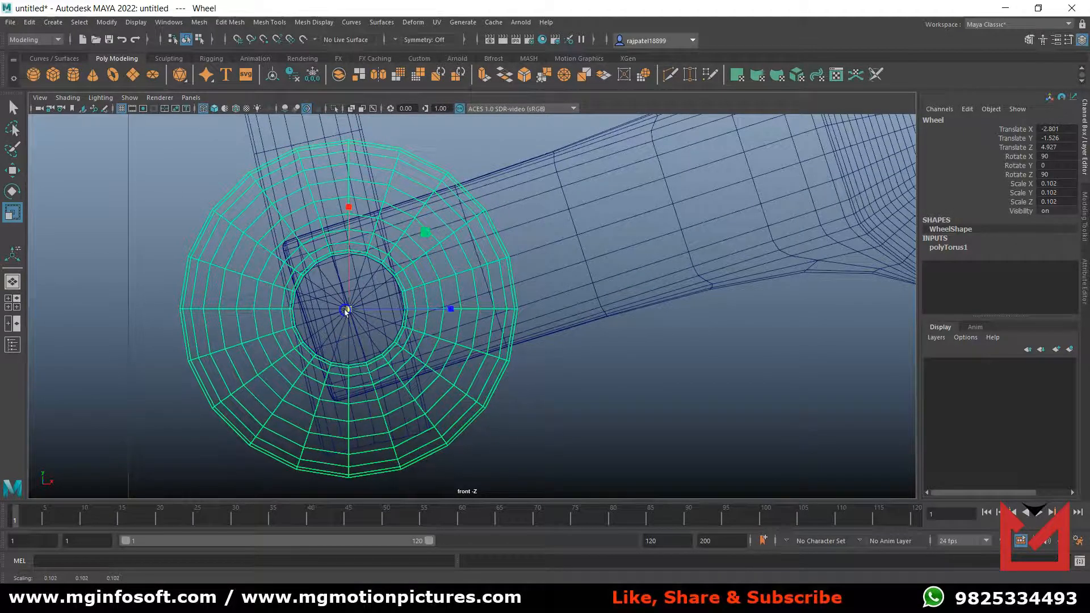
left_click(522, 415)
left_click(425, 430)
left_click(467, 390)
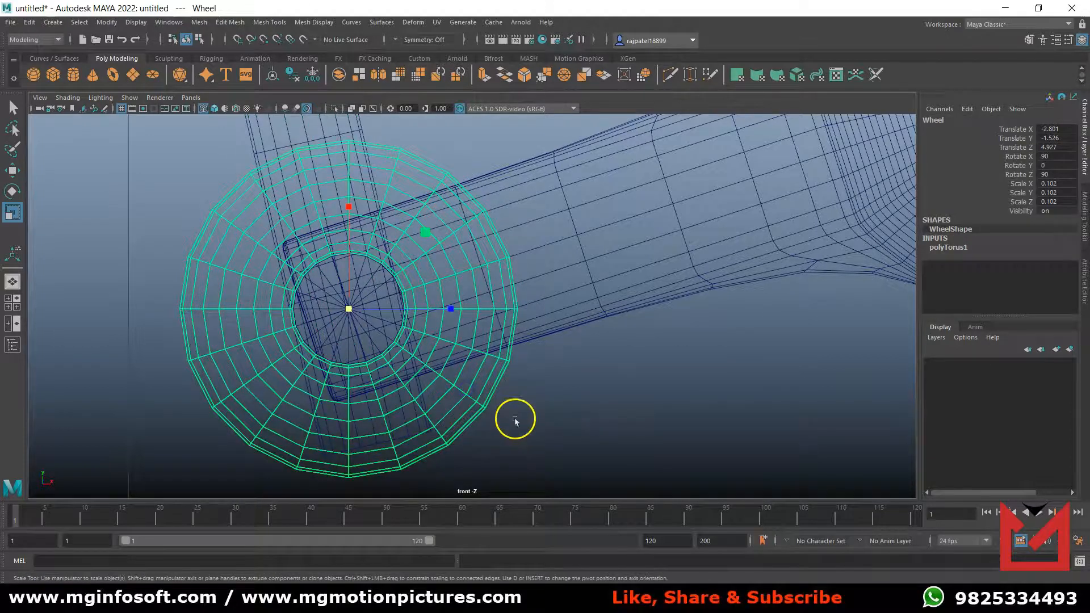
In the side view, move the Wheel along the axle to about Translate Z 4.887.
key("space")
key("space")
scroll(413, 324, "up", 10)
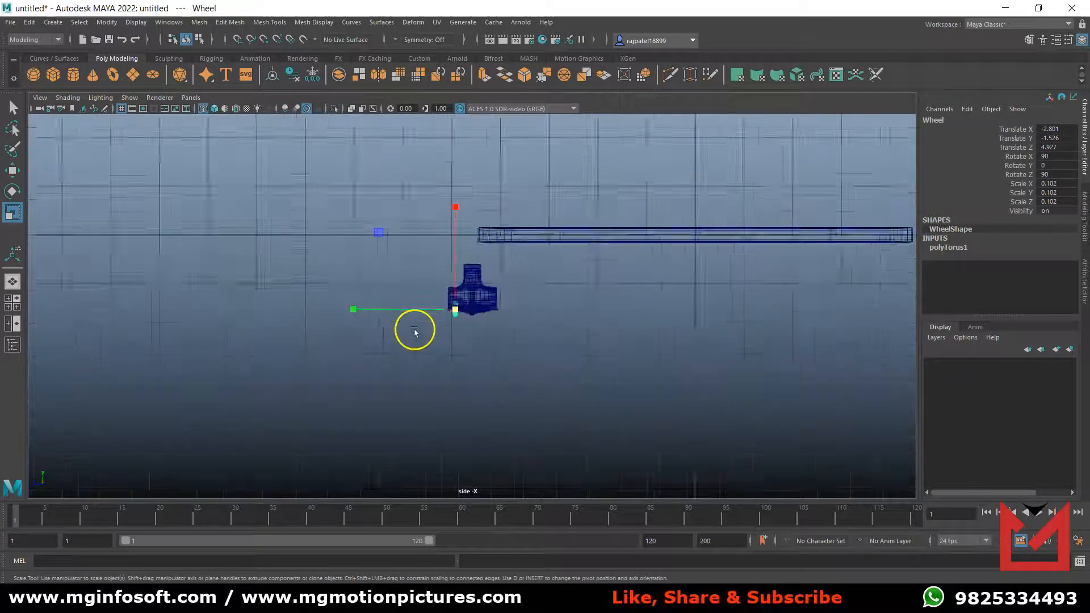
scroll(448, 349, "up", 10)
middle_click_drag(452, 346, 579, 236, "alt")
scroll(579, 236, "up", 1)
key("w")
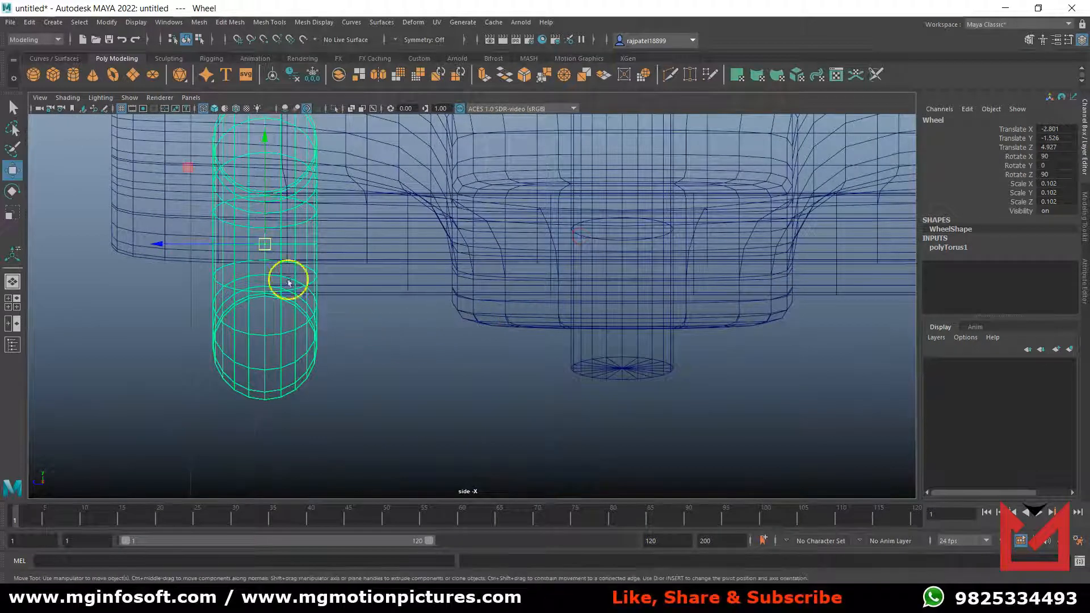
left_click_drag(216, 244, 247, 261)
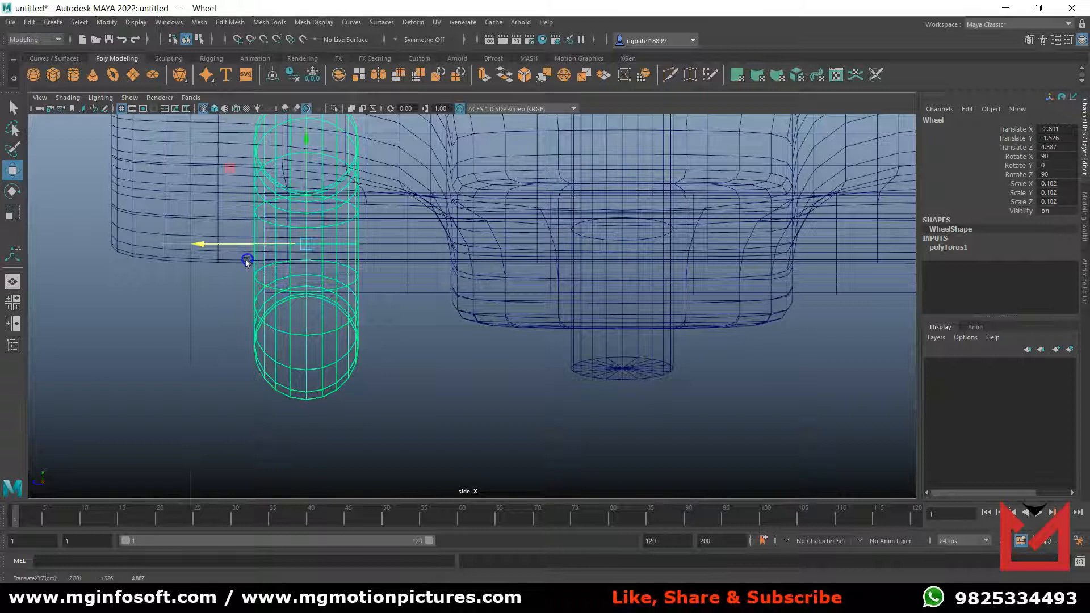
scroll(498, 345, "down", 5)
scroll(494, 343, "up", 4)
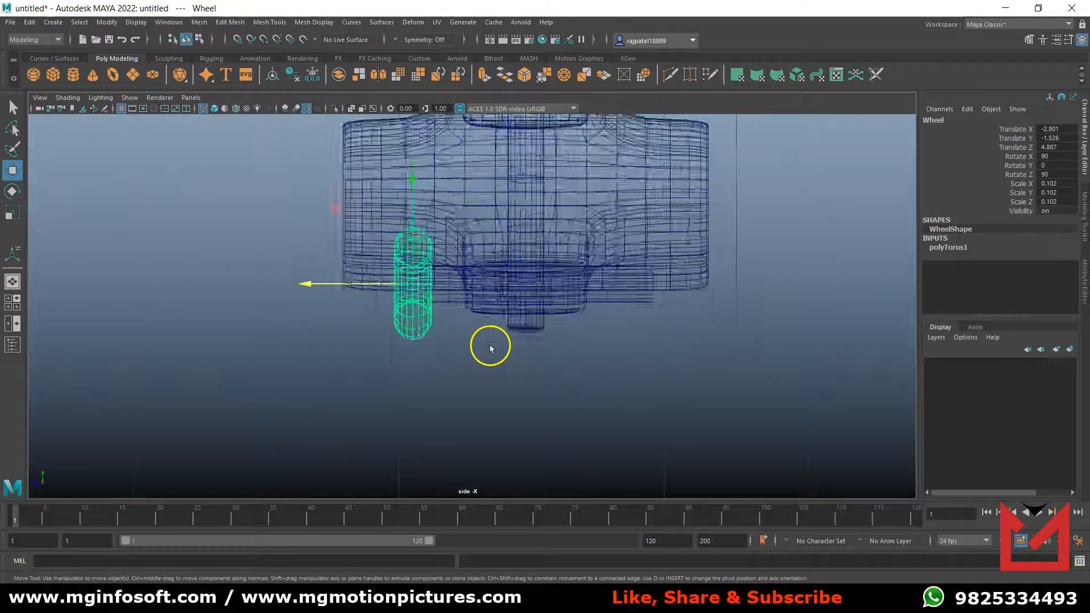
Duplicate the Wheel and move the copy to the axle's opposite end, at about Translate Z 4.258.
middle_click_drag(506, 356, 373, 360, "alt")
scroll(334, 367, "up", 2)
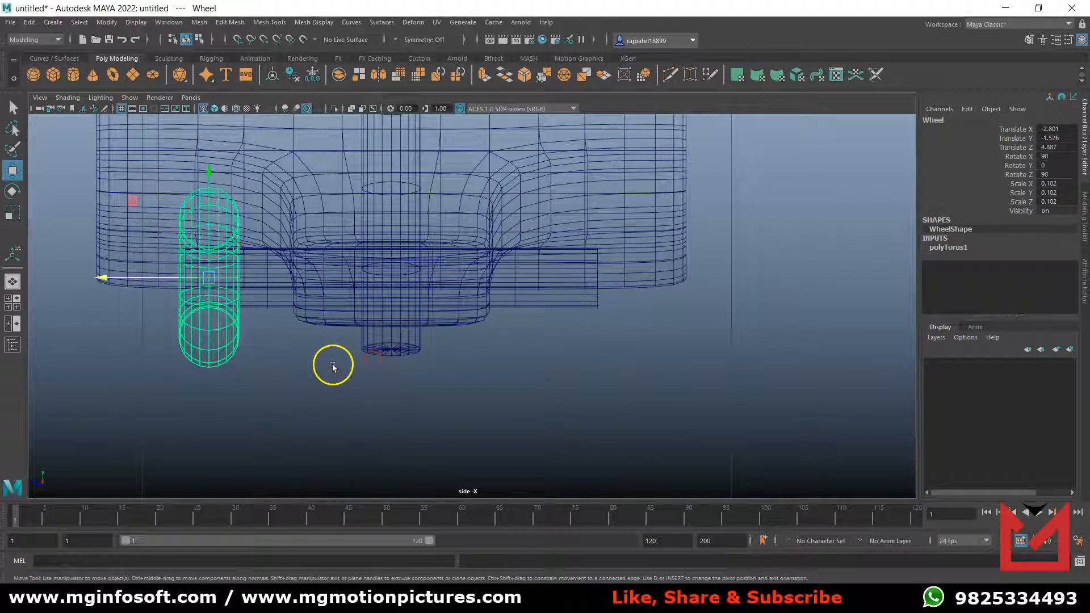
key("ctrl+d")
left_click_drag(107, 280, 476, 304)
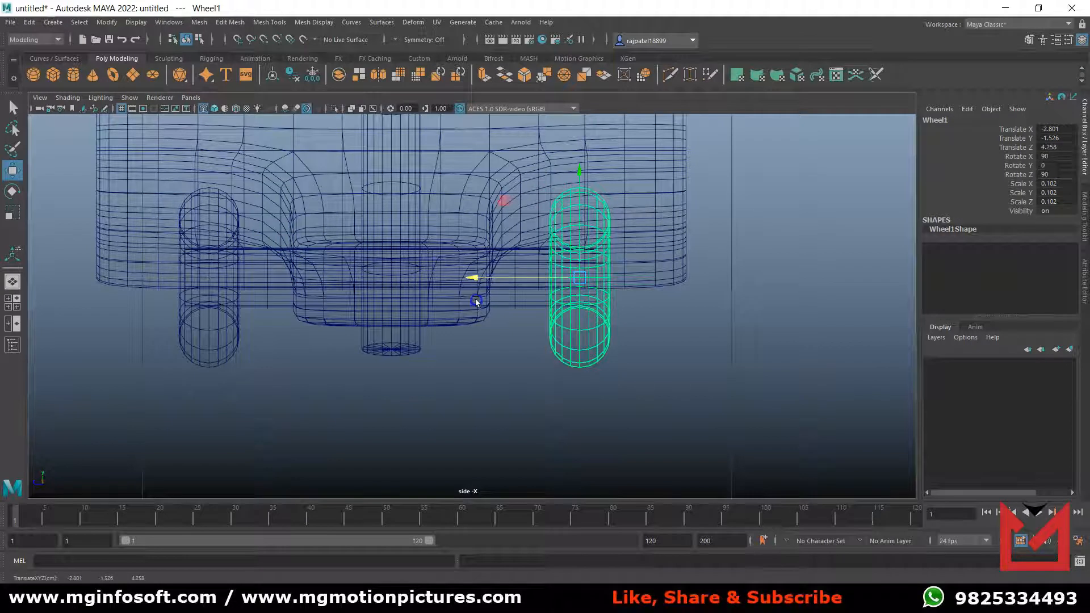
left_click(494, 400)
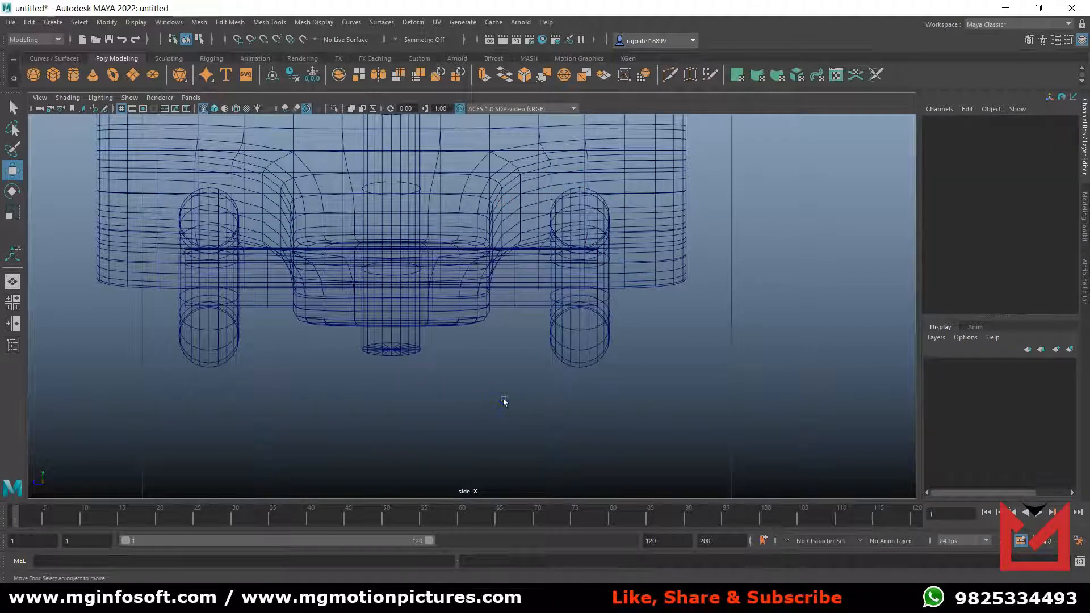
Return to shaded display and examine each wheel's fit on the axle in the perspective view.
key("5")
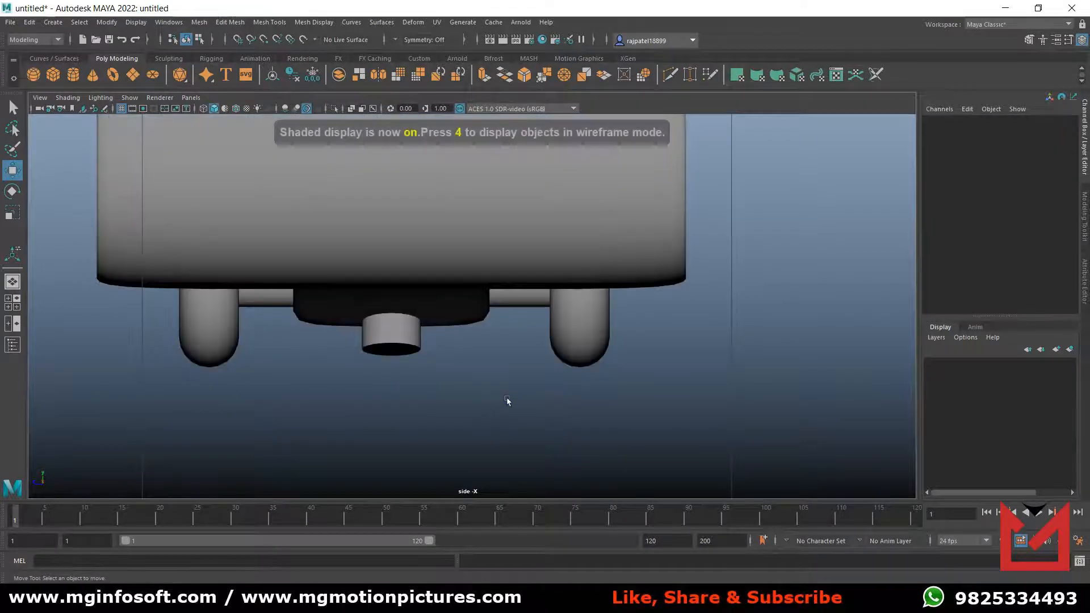
key("space")
key("space")
left_click_drag(552, 348, 715, 365, "alt")
right_click_drag(789, 275, 625, 380, "alt")
middle_click_drag(694, 387, 516, 380, "alt")
left_click(508, 367)
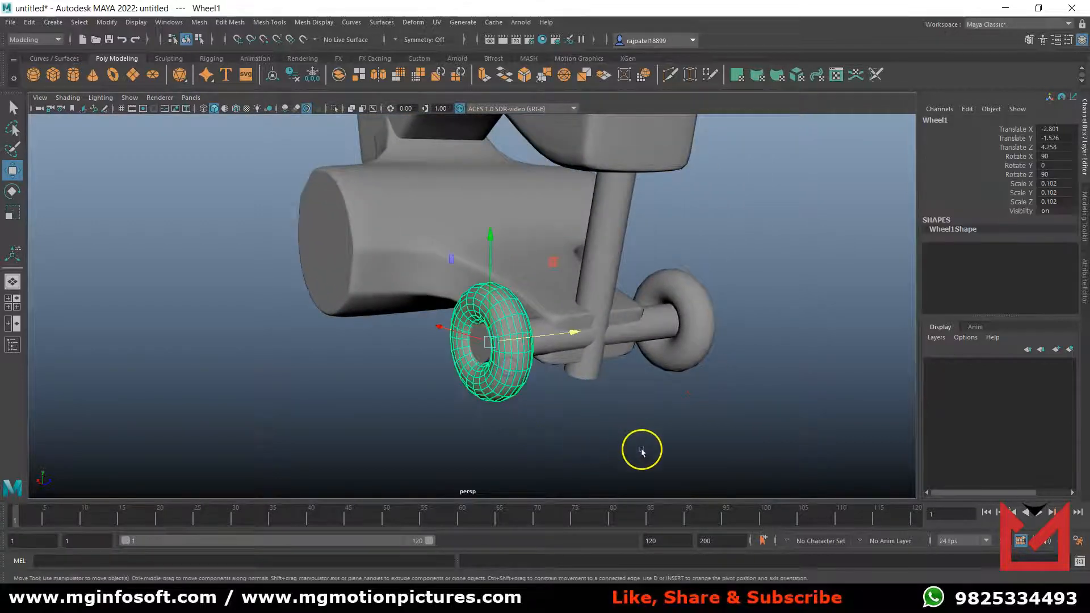
left_click(614, 410)
left_click(698, 374)
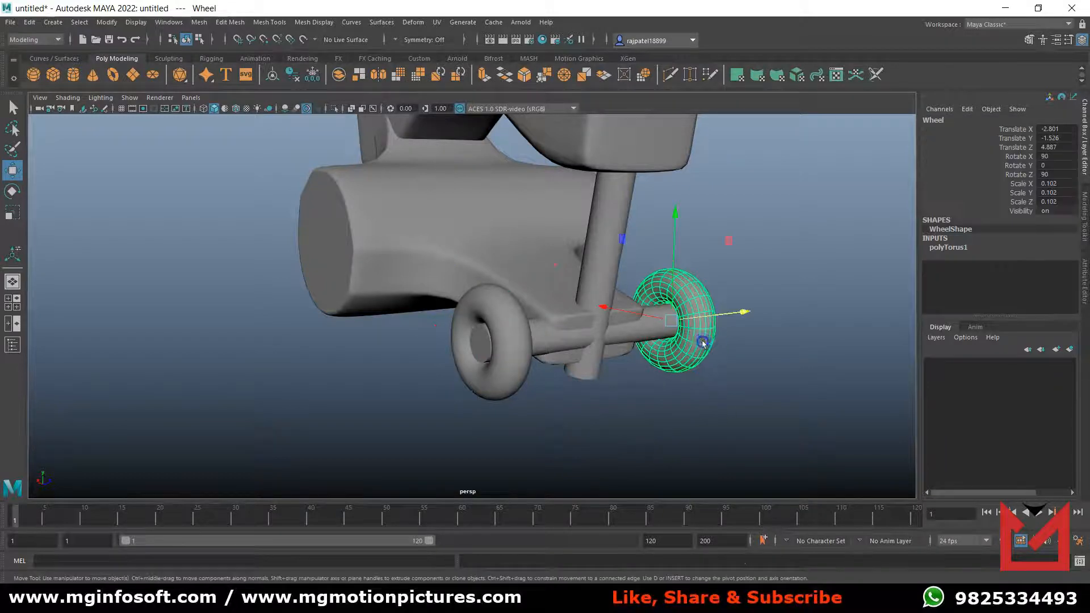
left_click(711, 414)
left_click(709, 364)
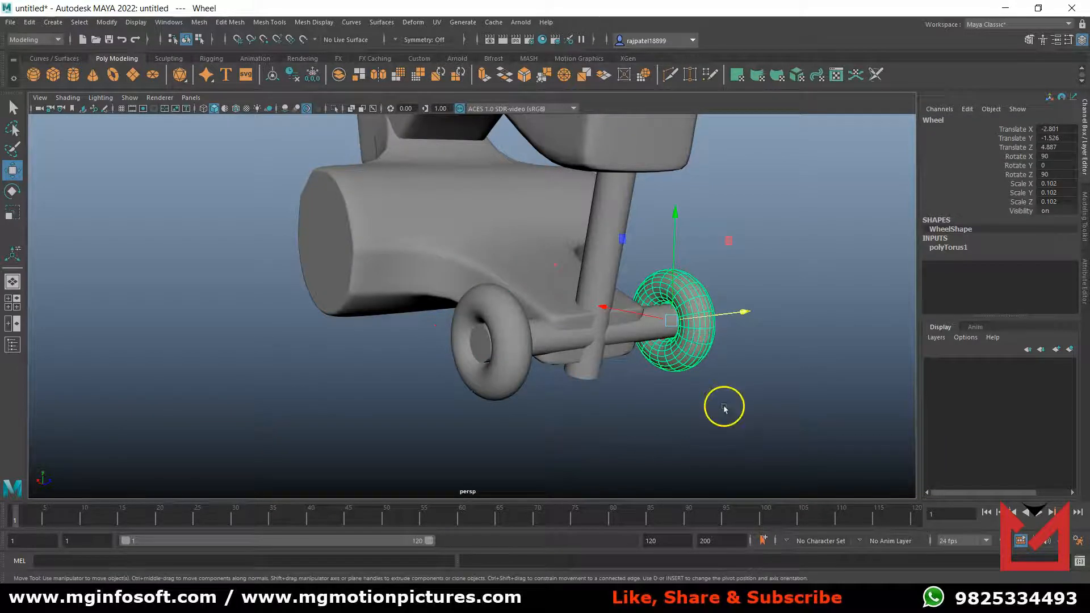
Select both wheels, apply Mesh Smooth to them, and inspect the truck assembly from behind and below.
left_click(518, 372)
left_click(550, 419)
left_click(512, 375)
left_click(700, 325)
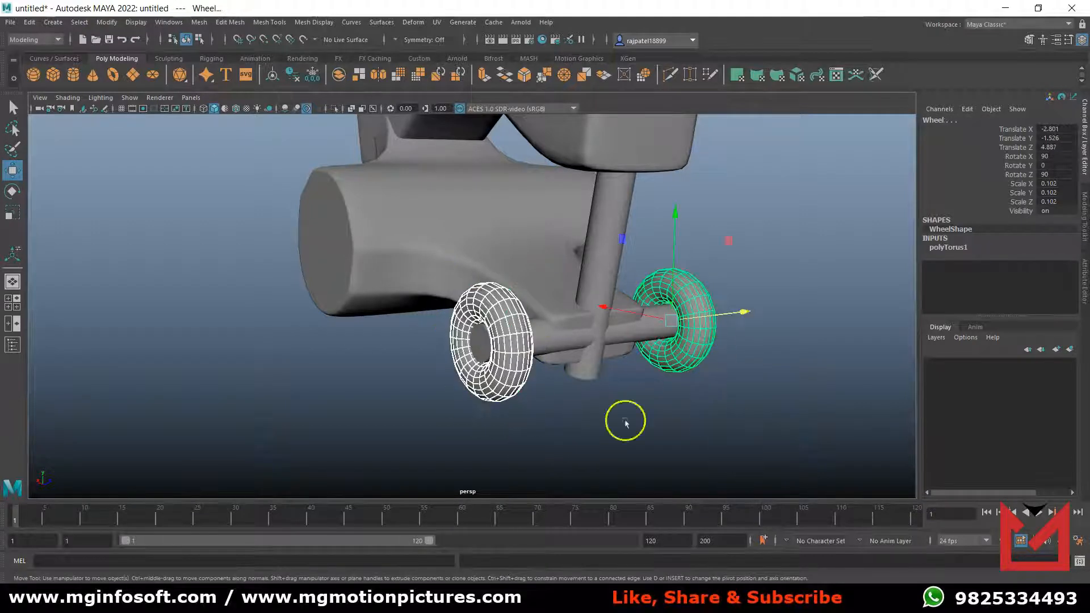
left_click(197, 22)
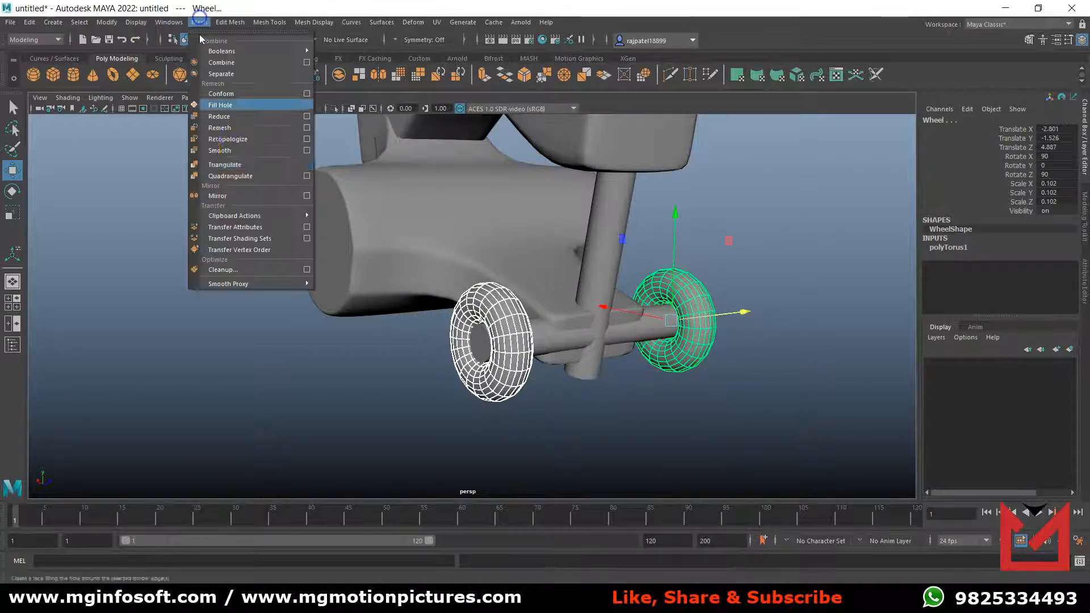
left_click(248, 143)
left_click(603, 422)
left_click_drag(635, 433, 578, 418, "alt")
middle_click_drag(667, 404, 354, 315, "alt")
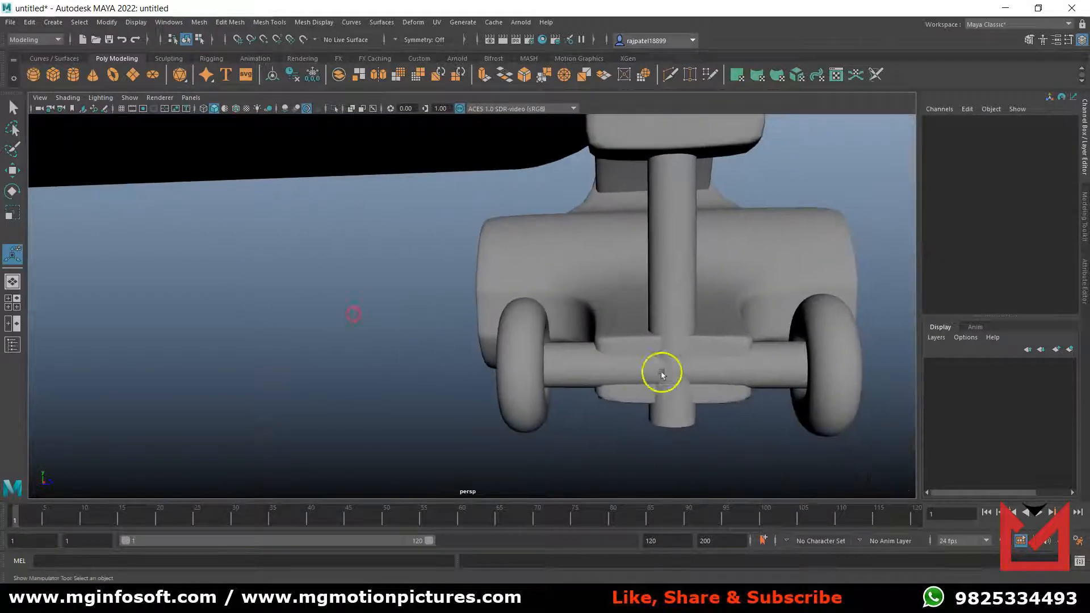
left_click_drag(662, 372, 556, 350, "alt")
middle_click_drag(749, 362, 300, 307, "alt")
scroll(551, 298, "down", 10)
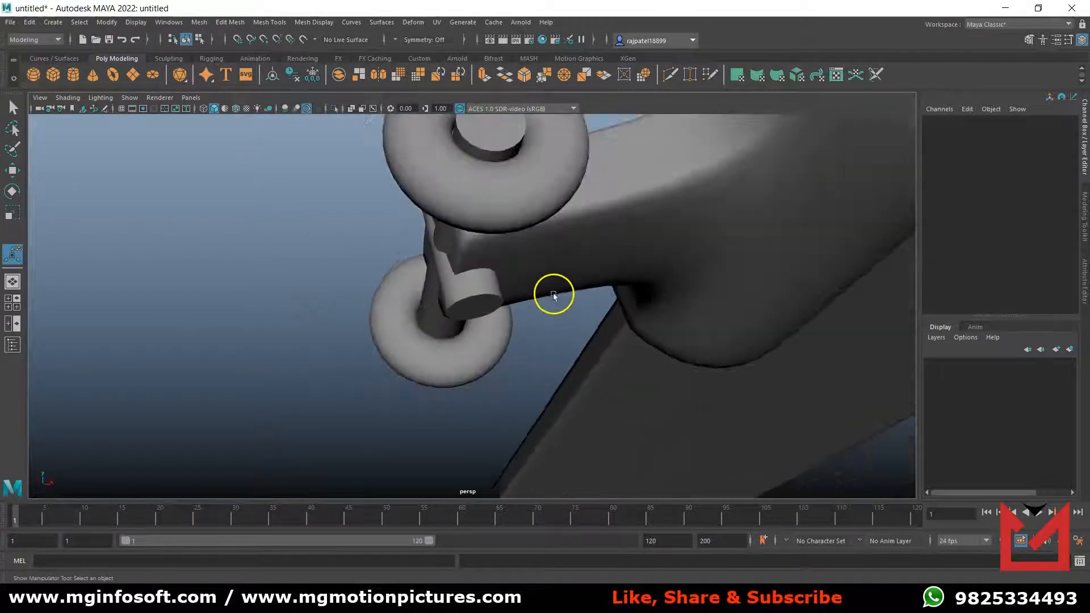
Select all truck parts, including both wheels, and combine them into a single mesh.
left_click_drag(545, 311, 564, 357, "alt")
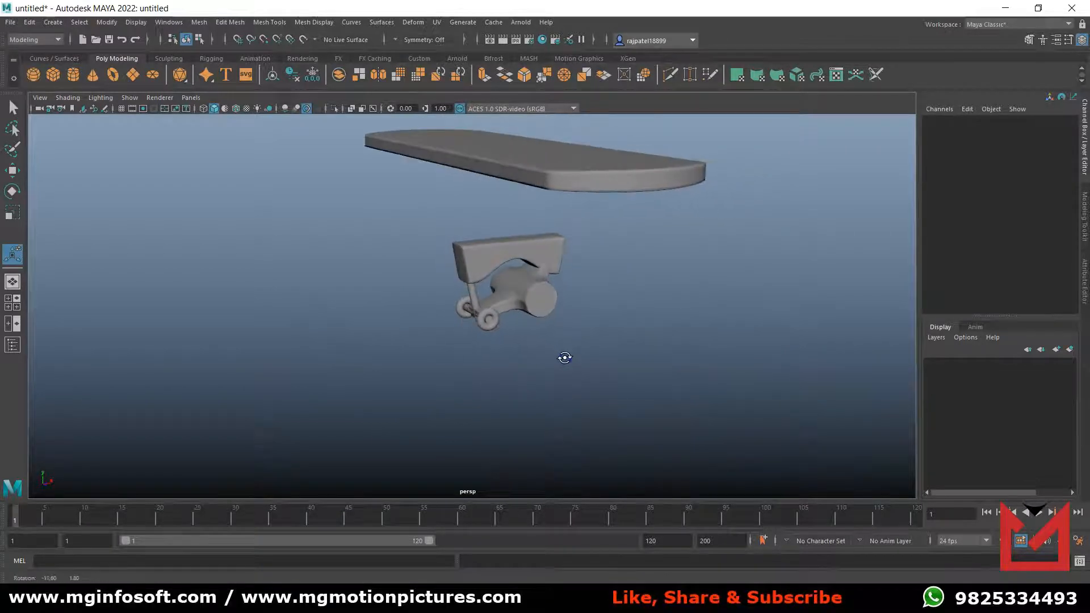
left_click_drag(483, 320, 552, 368, "alt")
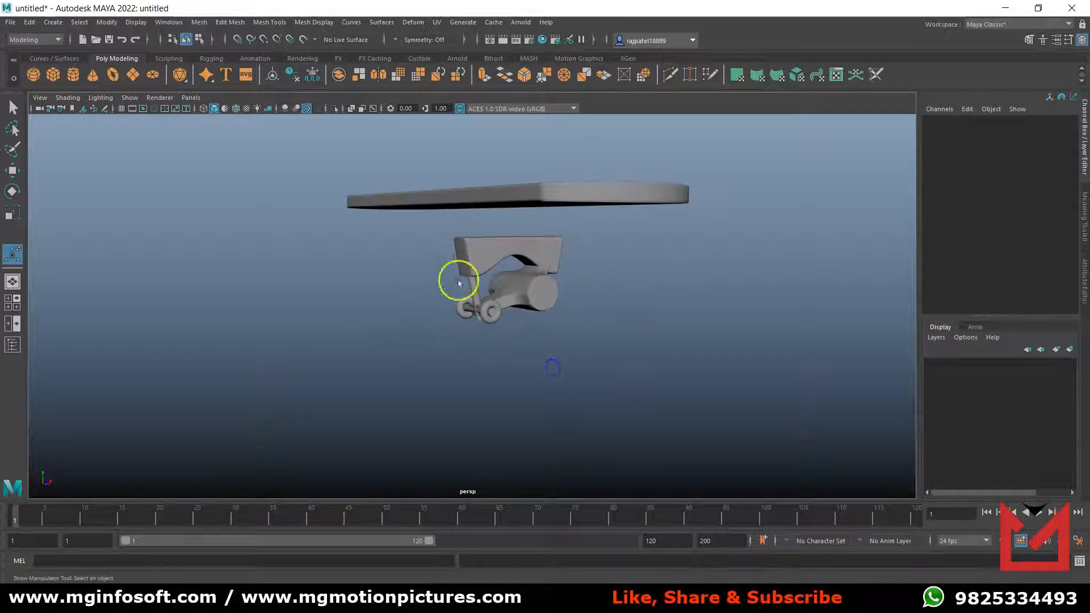
left_click_drag(428, 231, 599, 364)
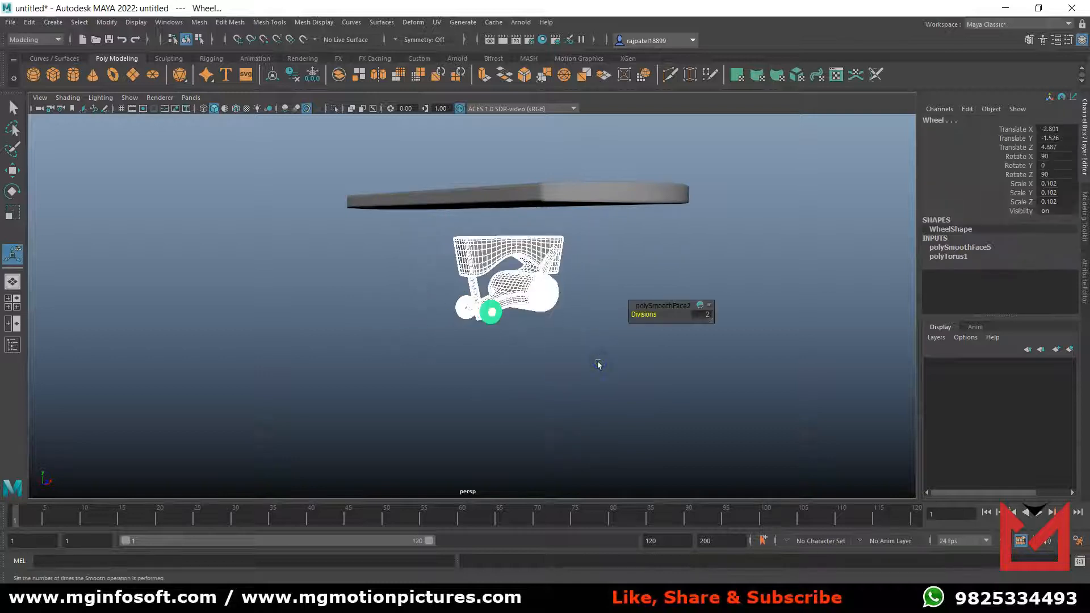
left_click(198, 22)
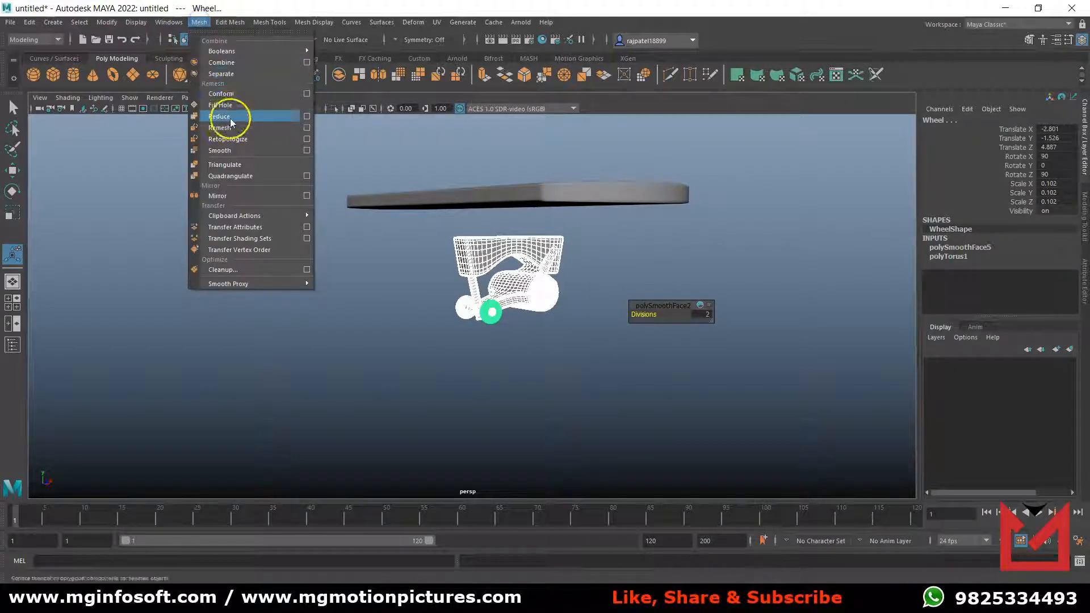
left_click(241, 62)
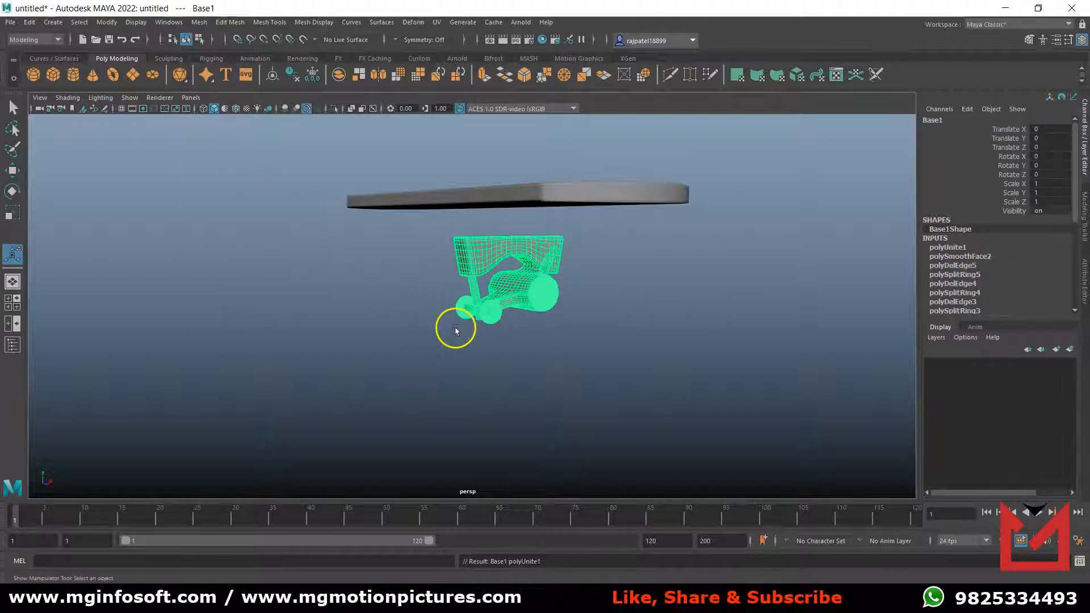
left_click(555, 352)
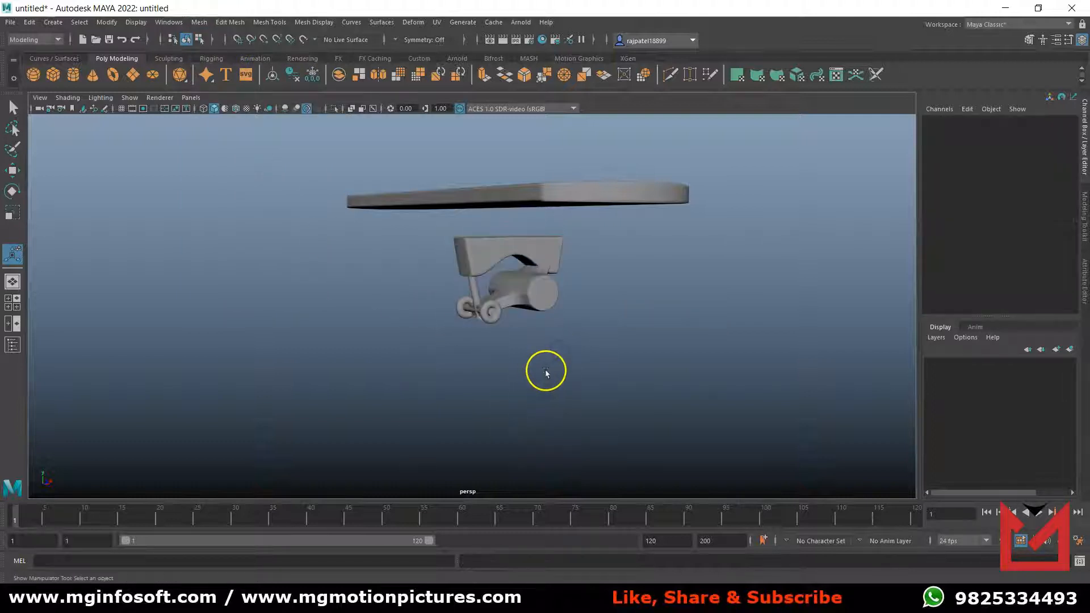
left_click_drag(545, 372, 557, 382, "alt")
In the shaded front view, rotate the combined truck to Rotate Y 90.
left_click(519, 293)
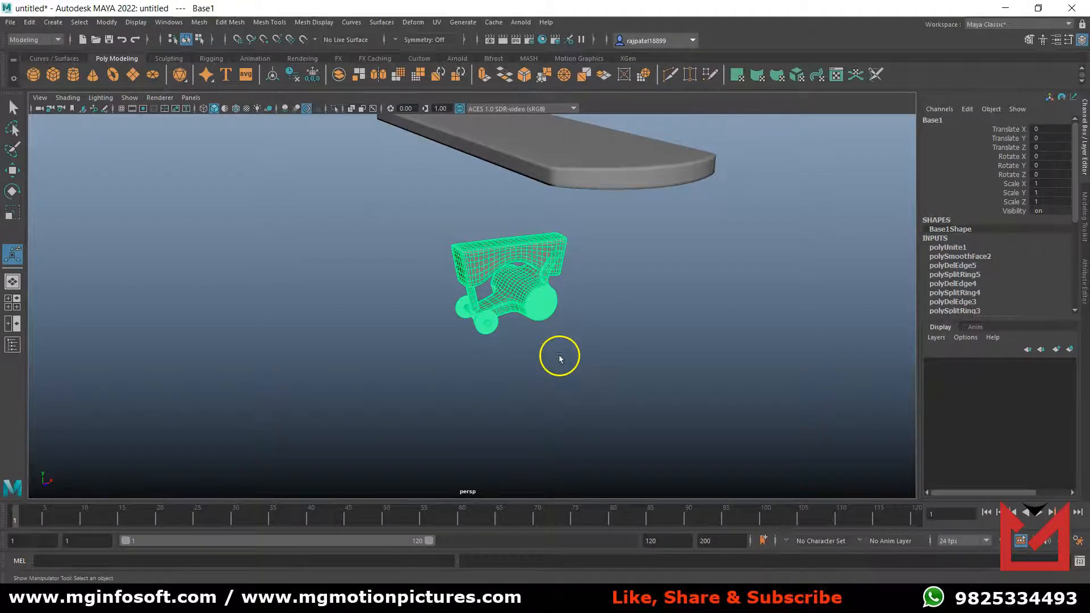
key("space")
key("space")
scroll(470, 370, "down", 6)
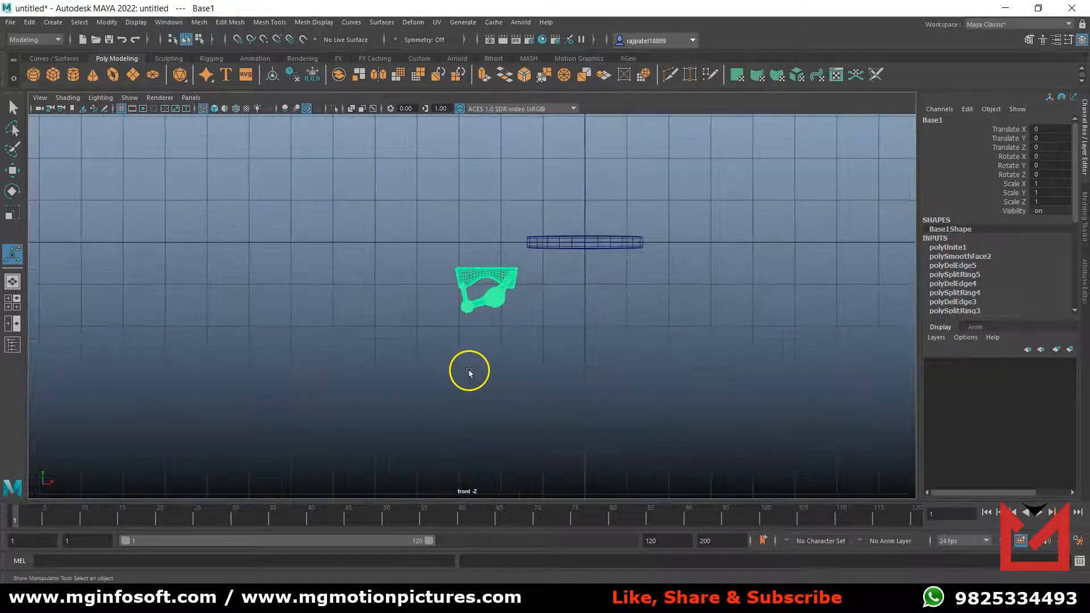
key("5")
left_click(486, 343)
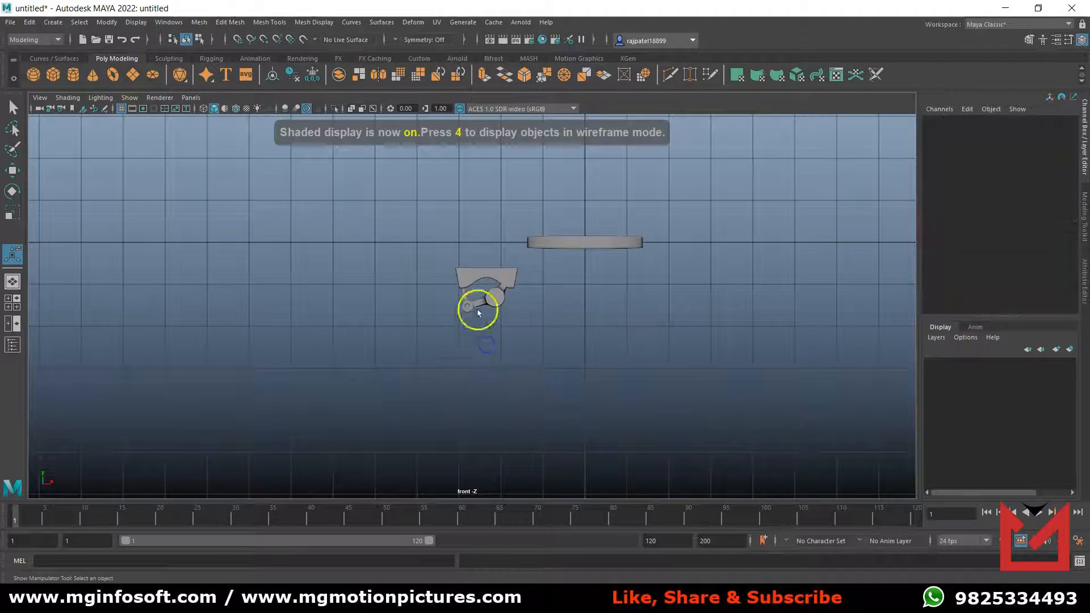
left_click(486, 284)
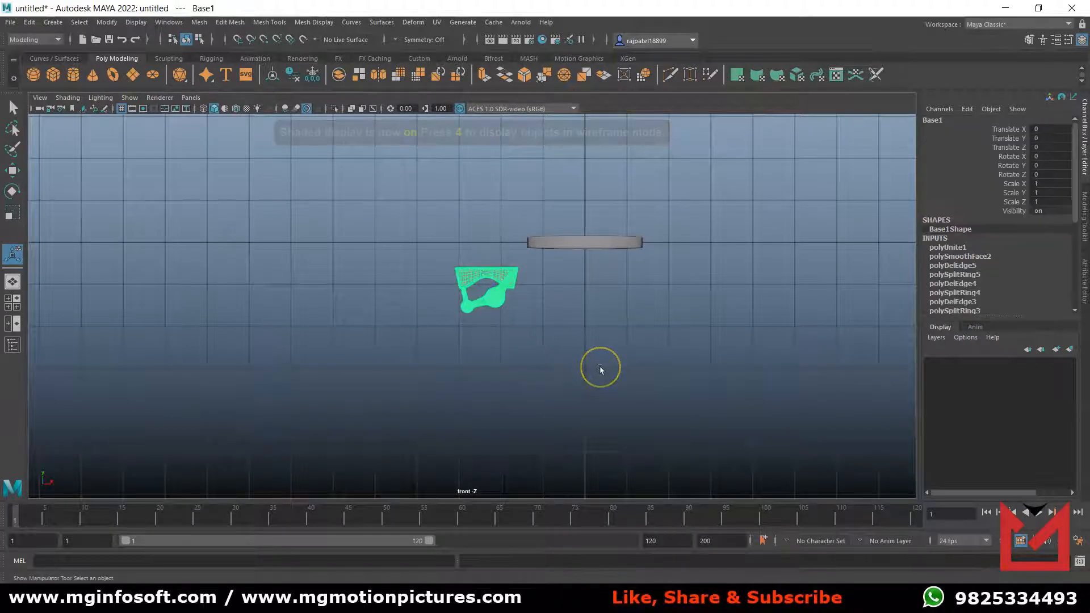
key("e")
left_click_drag(426, 289, 571, 294)
left_click(947, 227)
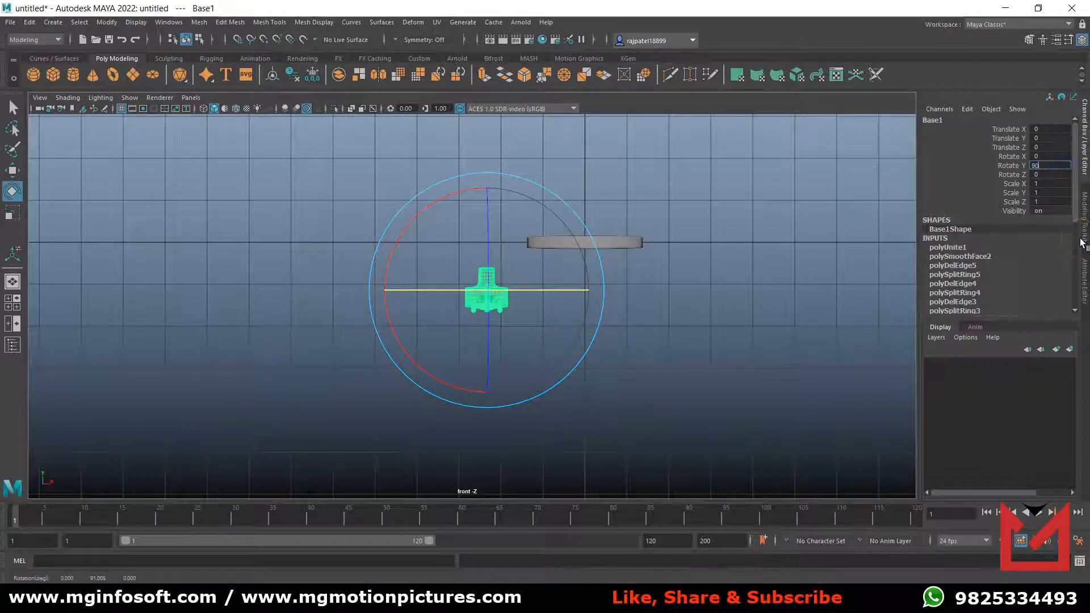
left_click(457, 396)
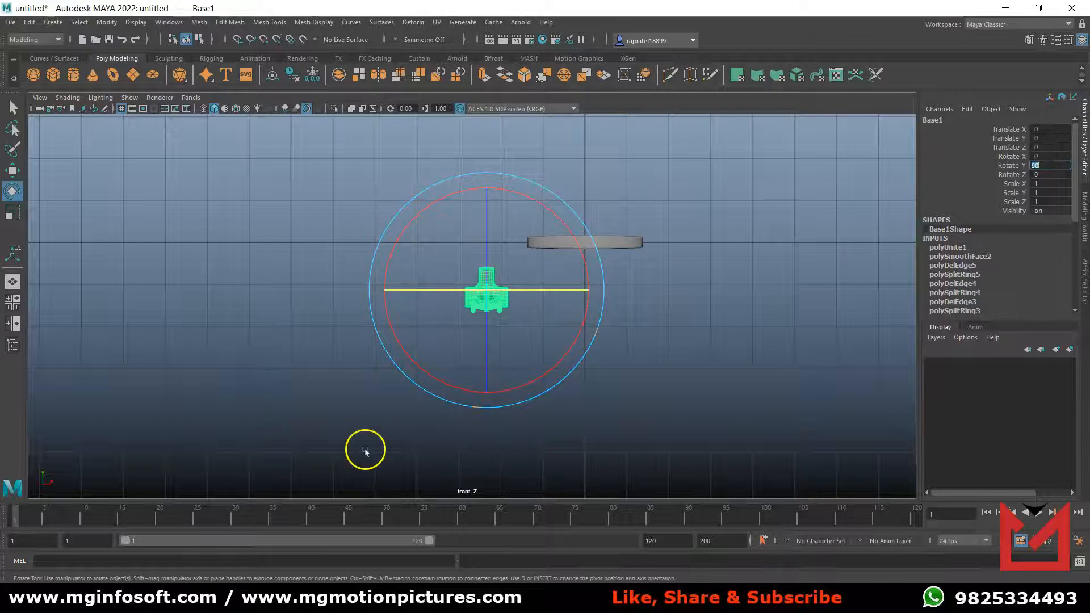
left_click(641, 411)
Center the truck under the deck at about Translate X 2.34 and raise it against the underside at about Translate Y 0.509.
left_click(487, 301)
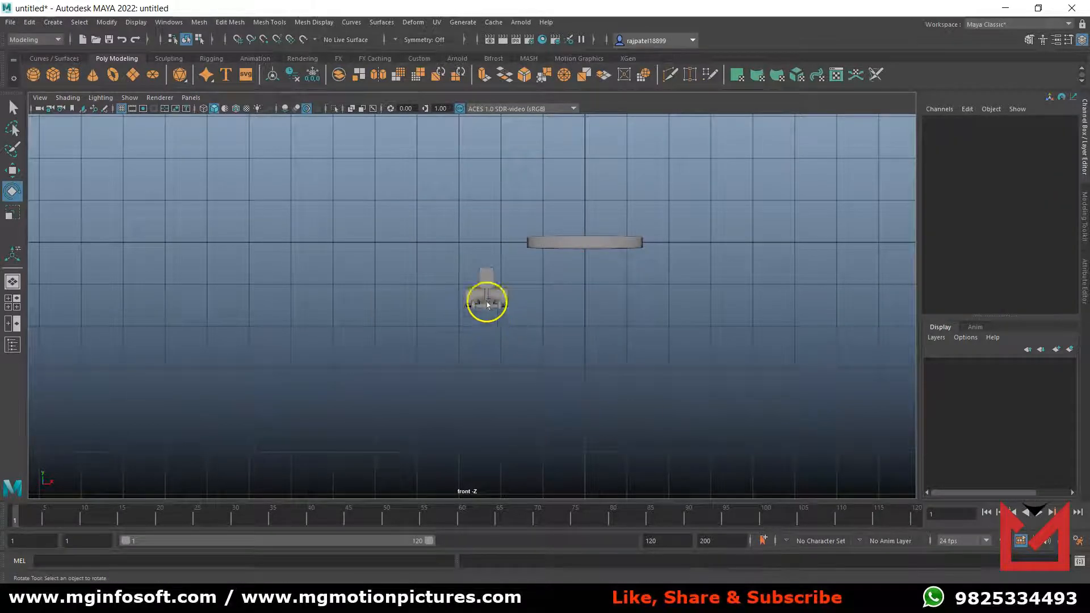
key("w")
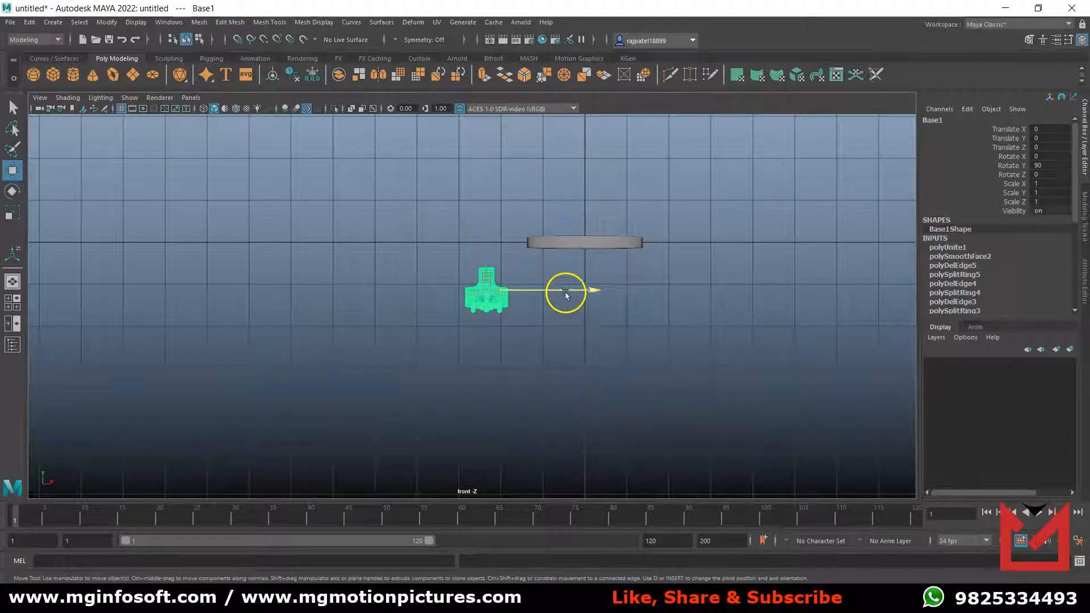
left_click_drag(565, 292, 653, 302)
scroll(653, 302, "up", 3)
right_click_drag(651, 348, 761, 379, "alt")
middle_click_drag(761, 379, 462, 450, "alt")
right_click_drag(462, 450, 584, 428, "alt")
middle_click_drag(585, 428, 608, 437, "alt")
left_click_drag(541, 376, 568, 376)
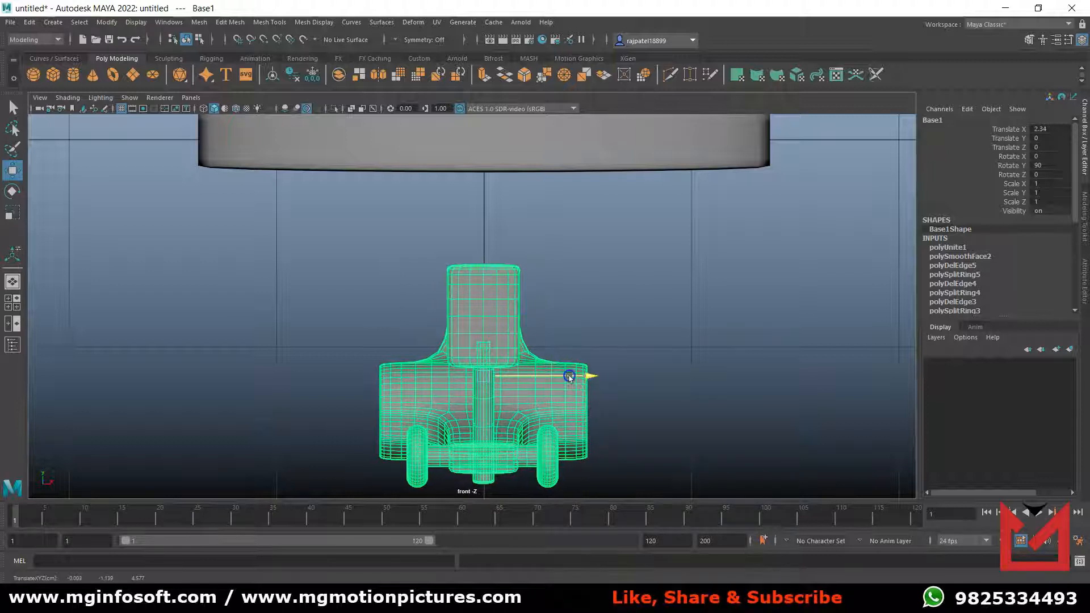
left_click_drag(480, 311, 479, 203)
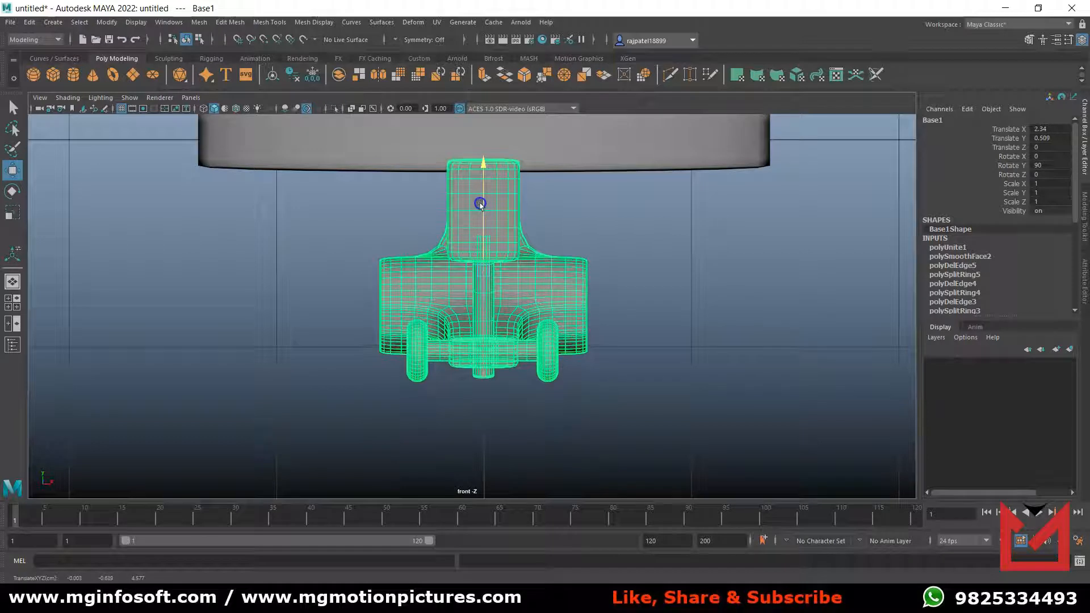
left_click(635, 365)
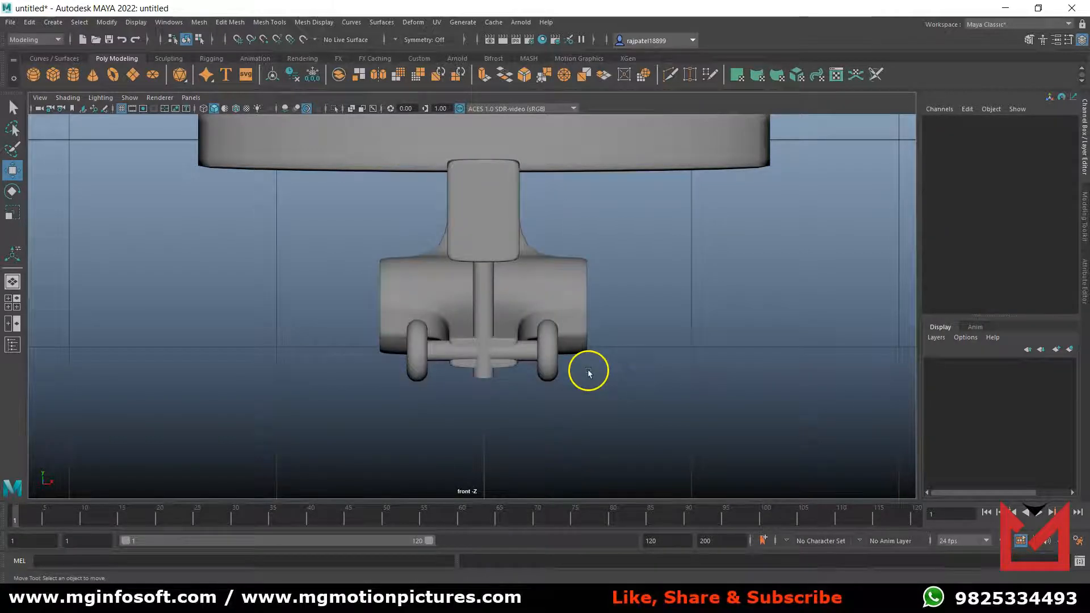
In the side view, slide the truck along the deck to about Translate Z -2.328, near one end.
key("space")
key("space")
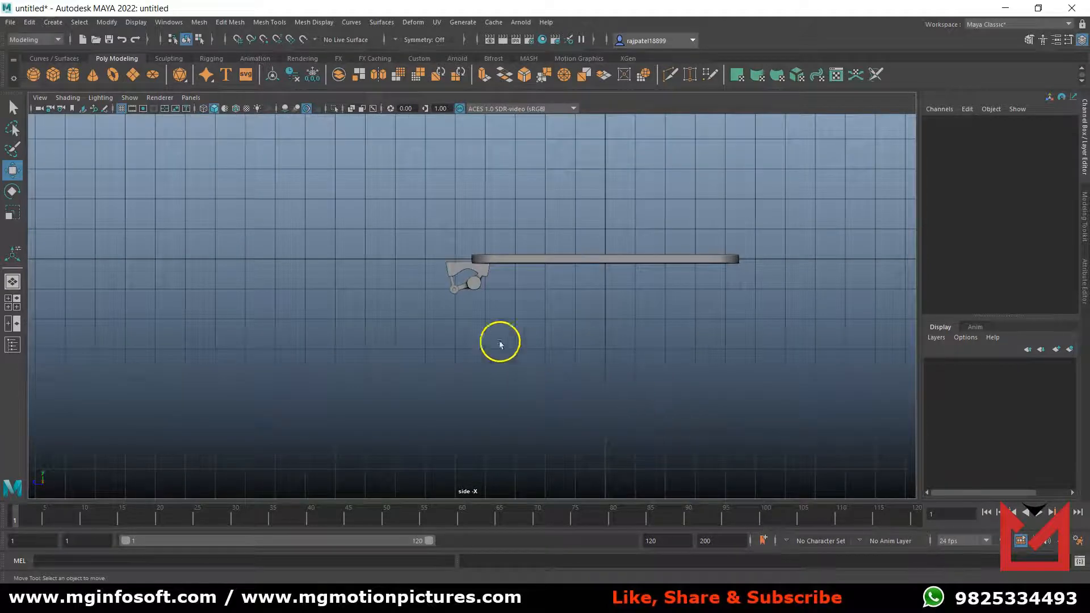
left_click(463, 270)
left_click_drag(404, 276, 478, 287)
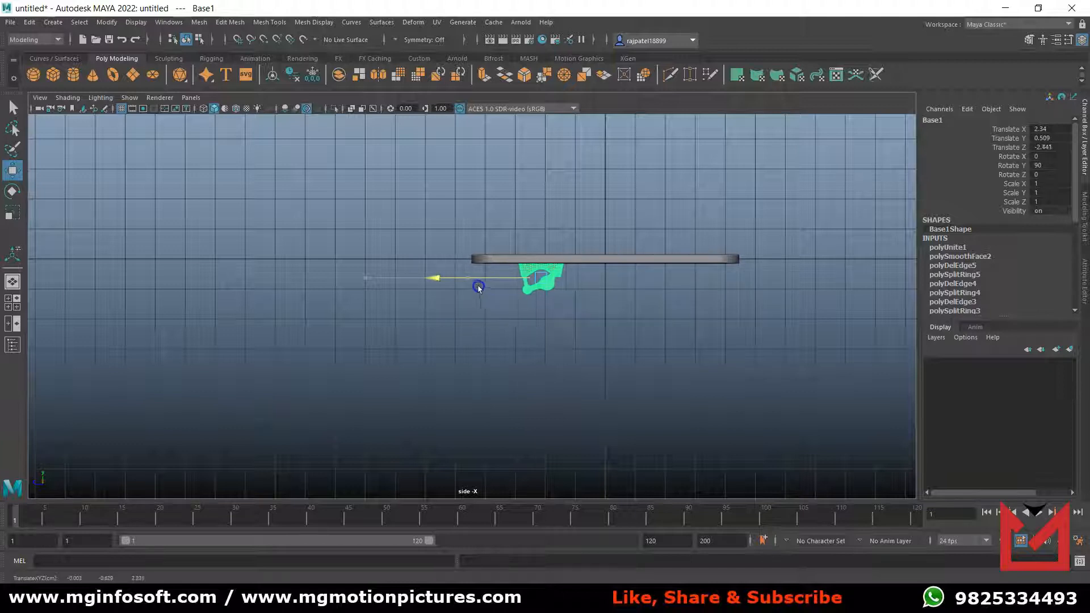
scroll(658, 368, "up", 8)
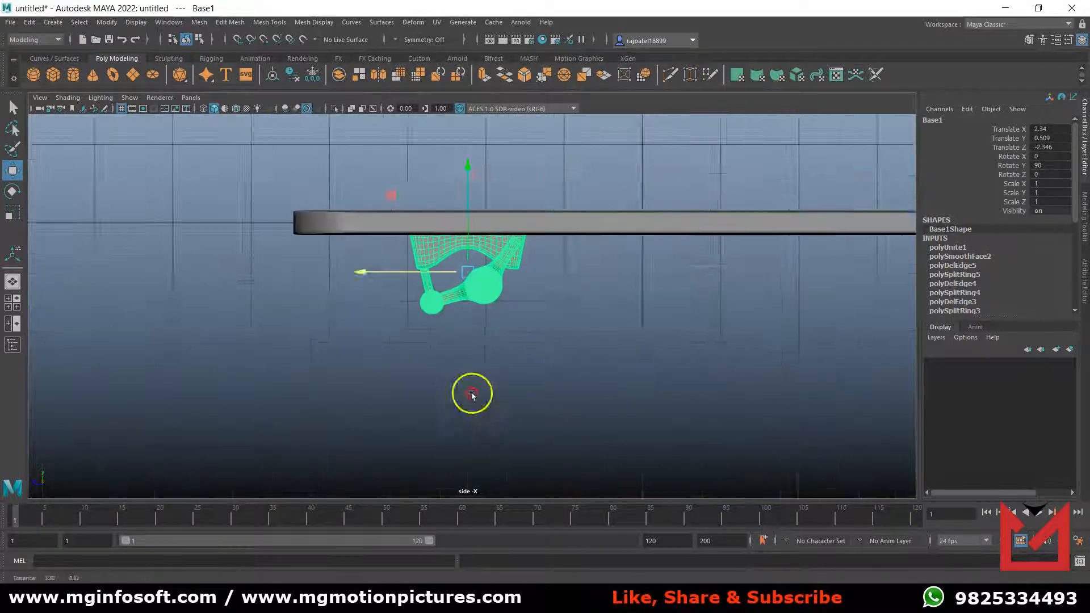
left_click(385, 379)
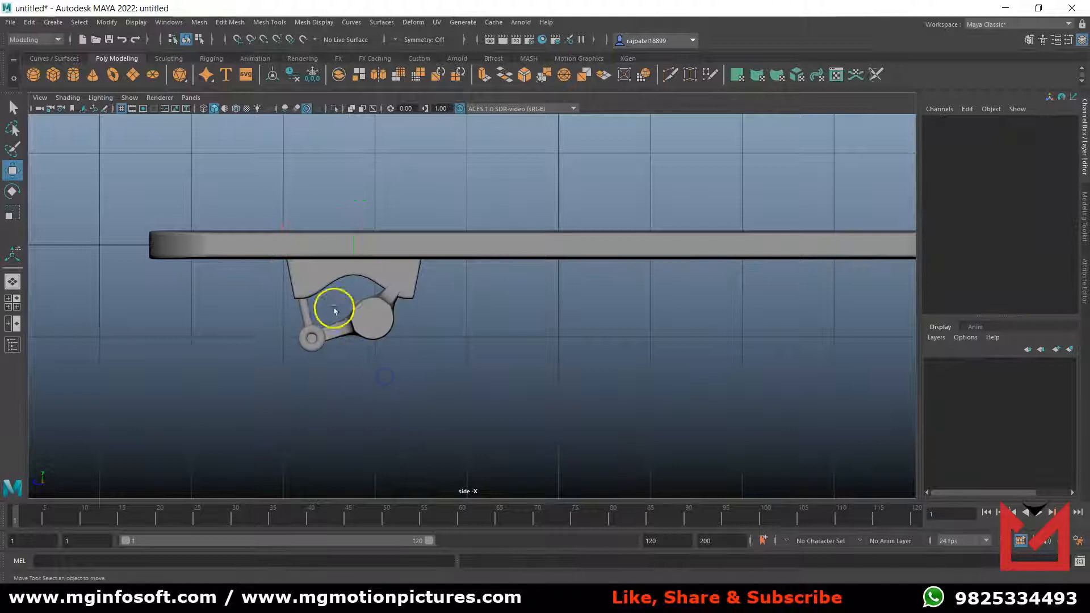
left_click(335, 309)
left_click(288, 304)
left_click_drag(295, 308, 294, 308)
left_click(356, 373)
Duplicate the truck and move the copy toward the deck's opposite end, at about Translate Z -6.837.
left_click(320, 278)
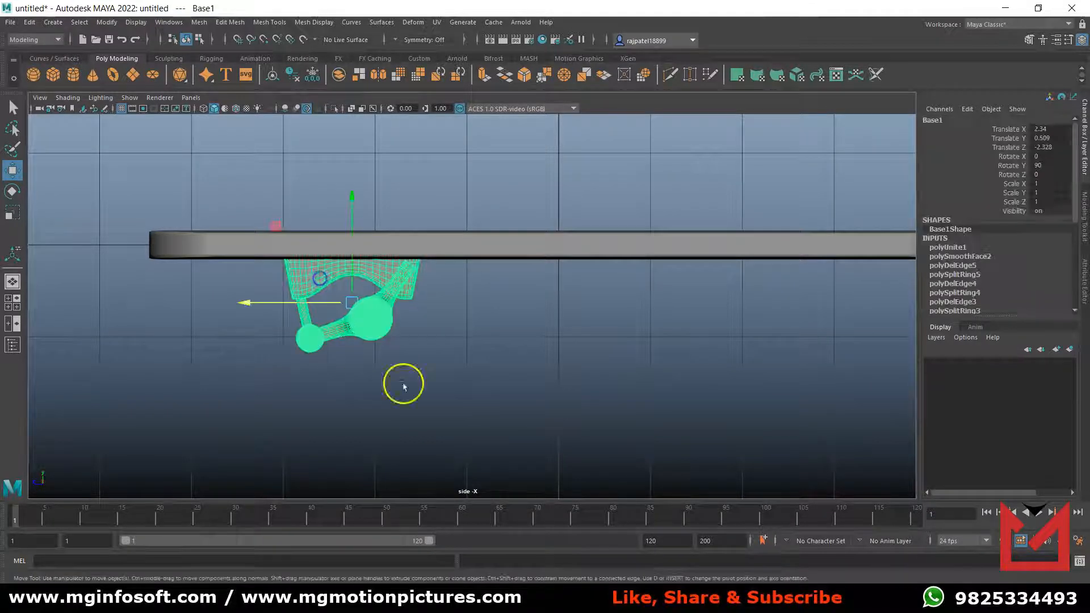
key("ctrl+d")
left_click_drag(276, 304, 548, 341)
scroll(602, 437, "down", 3)
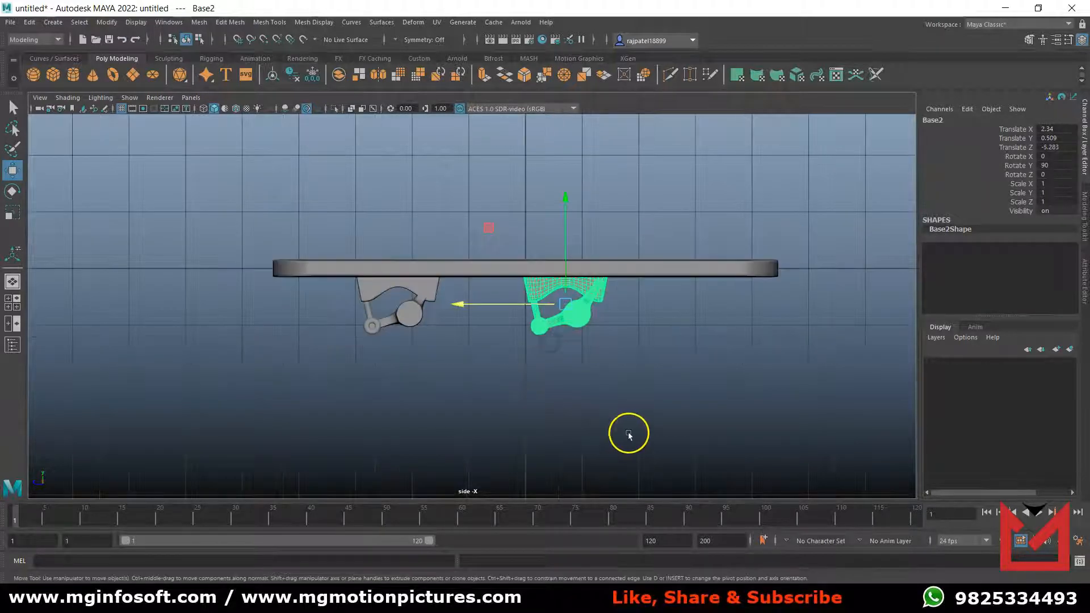
middle_click_drag(630, 434, 527, 426, "alt")
left_click_drag(377, 299, 464, 312)
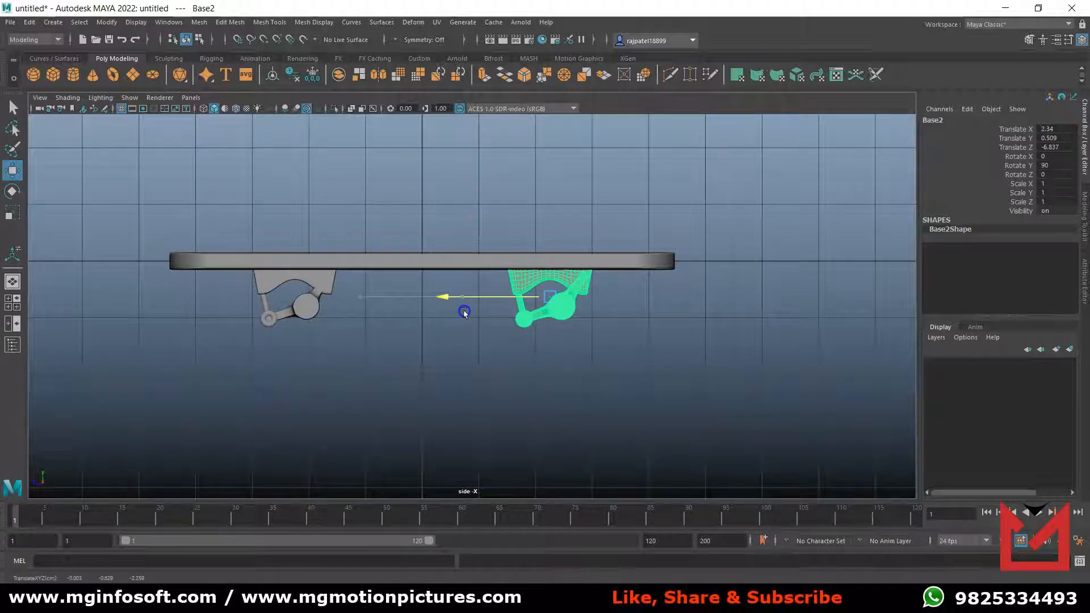
key("e")
key("ctrl+z")
left_click(509, 297)
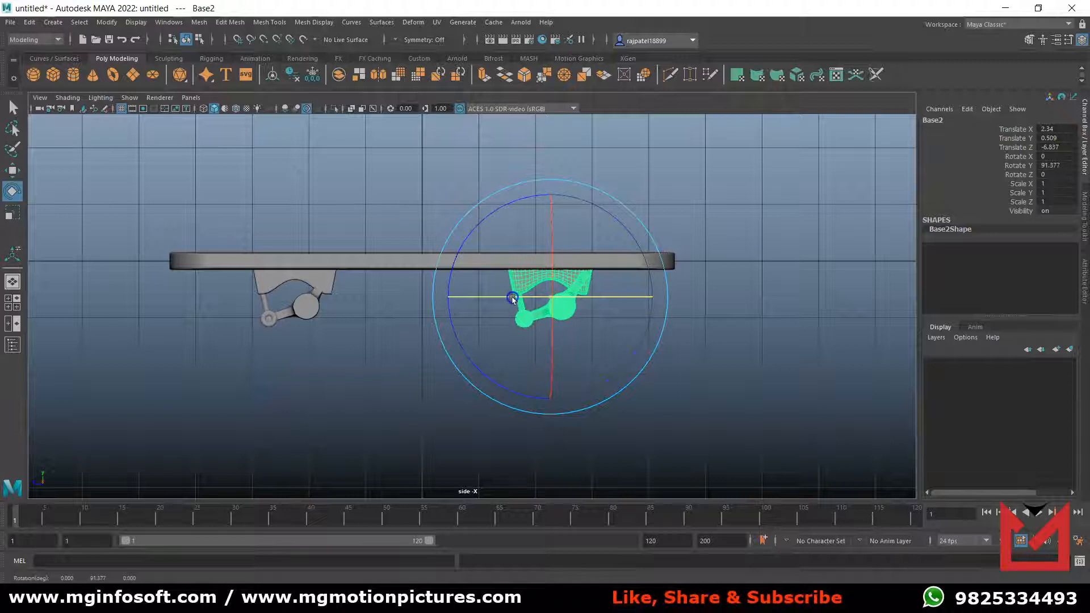
left_click(544, 396)
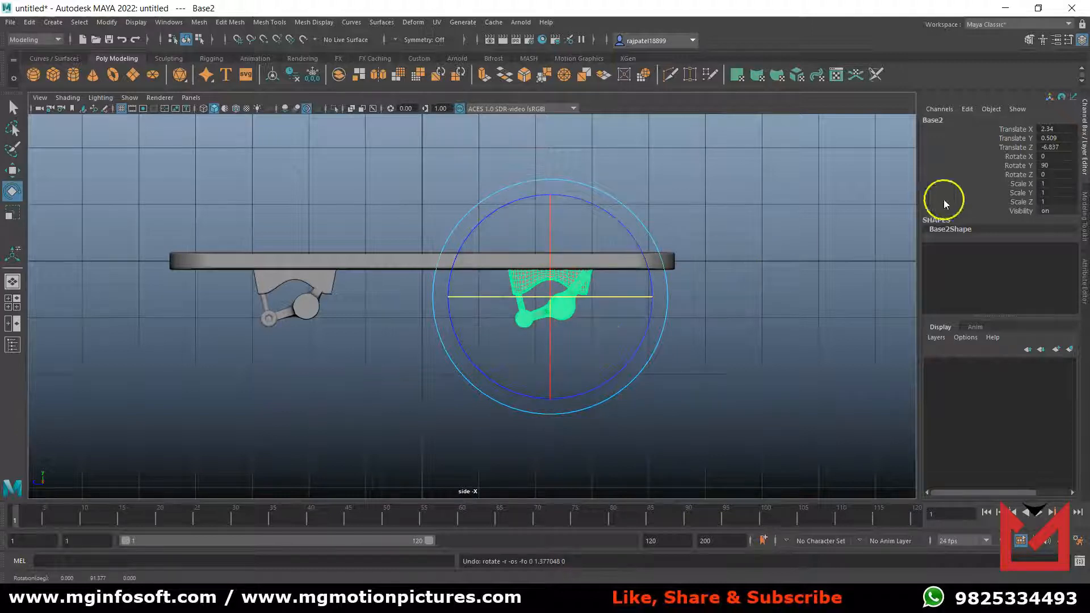
Set the duplicated truck's Rotate Y to 270 and check both trucks under the deck in the perspective view.
double_click(1058, 165)
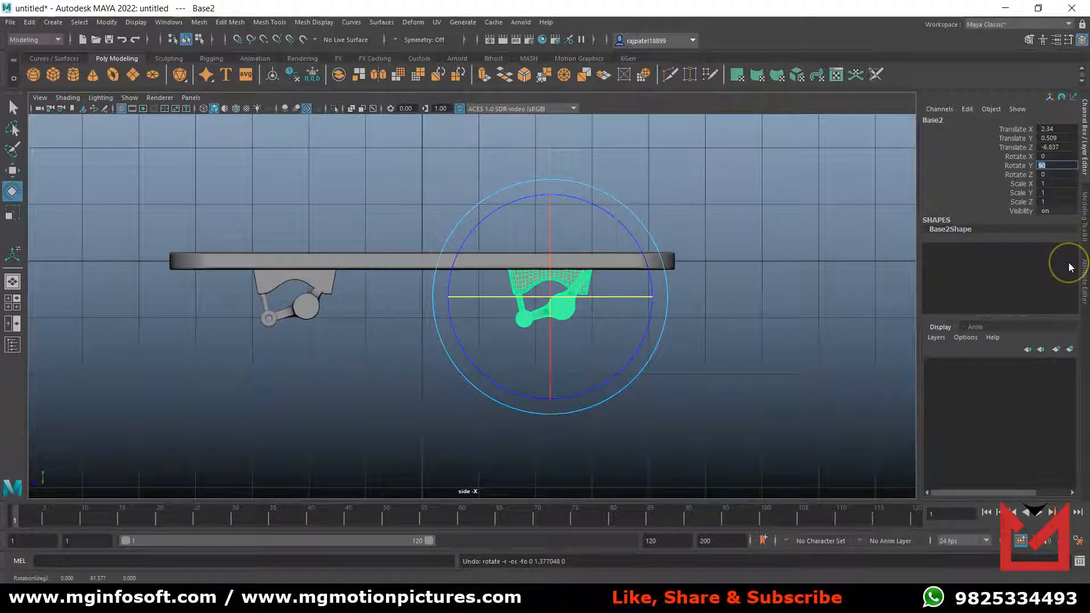
type("18")
key("Return")
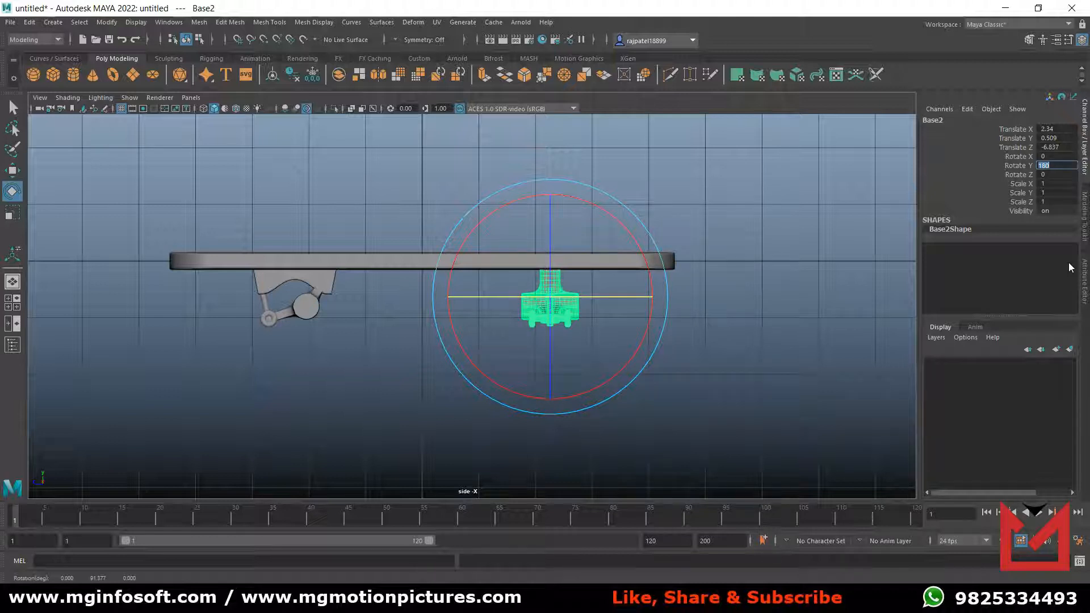
type("270")
key("Return")
left_click(662, 450)
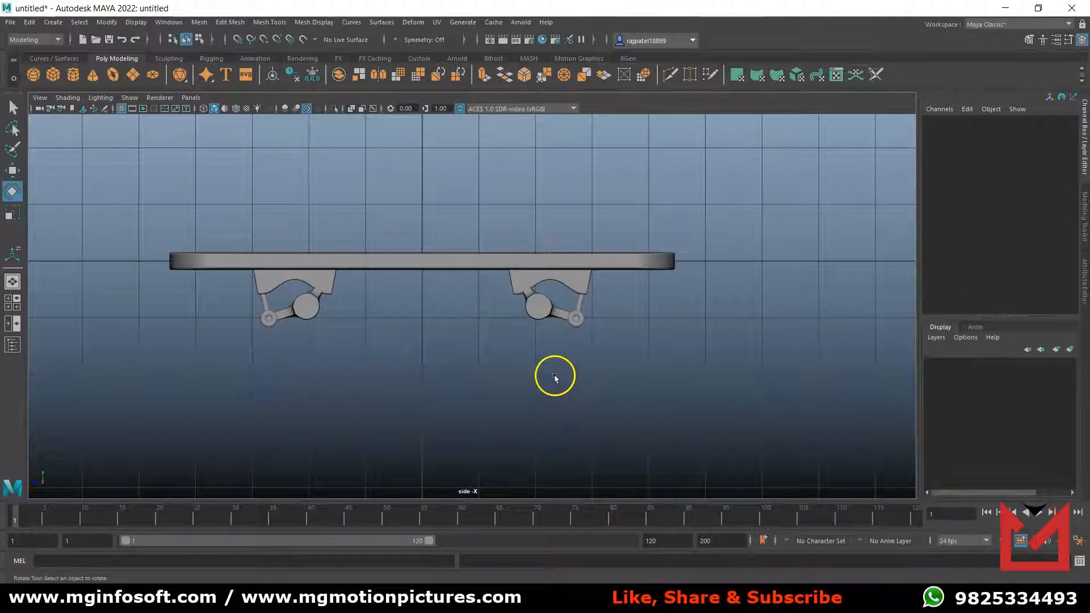
key("space")
key("space")
left_click_drag(730, 214, 609, 345, "alt")
middle_click_drag(598, 362, 571, 355, "alt")
Select the Deck and switch it to vertex editing in the side view.
left_click(526, 291)
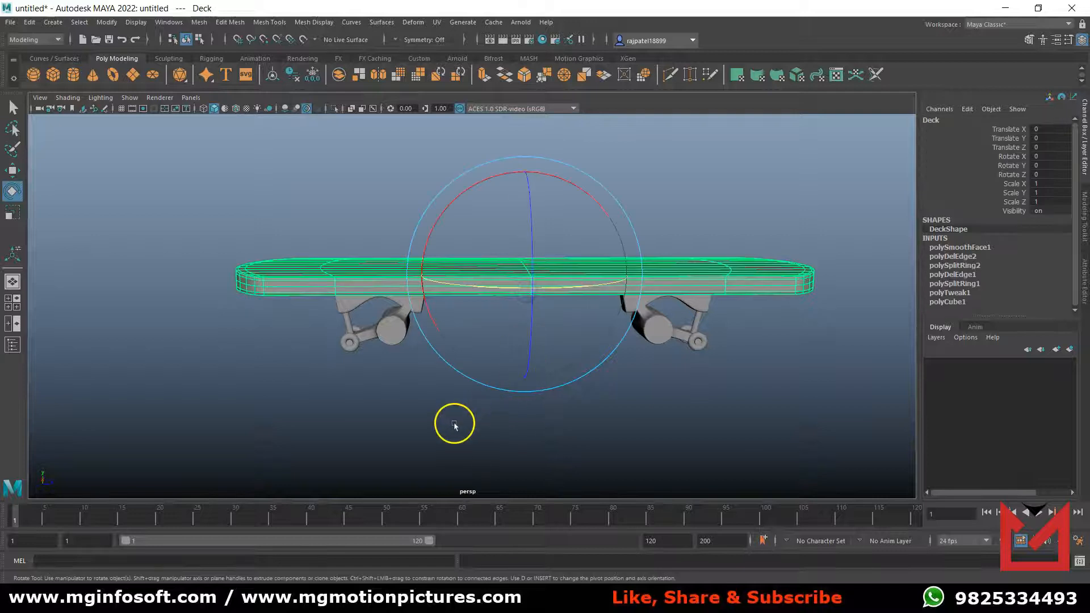
key("space")
key("space")
scroll(567, 406, "up", 2)
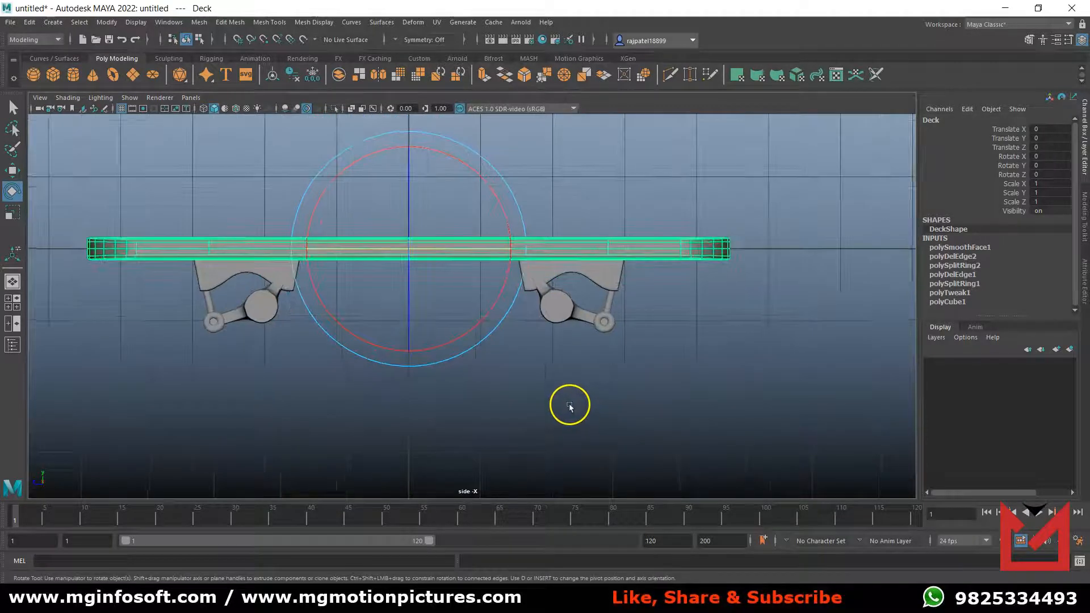
middle_click_drag(567, 406, 755, 419, "alt")
right_click(601, 263)
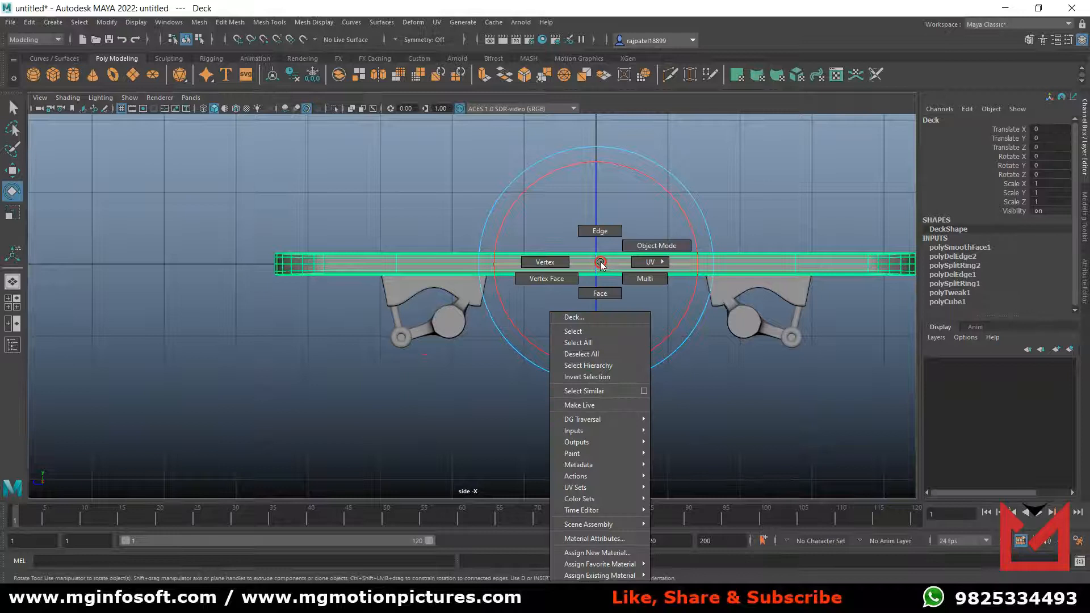
left_click(545, 262)
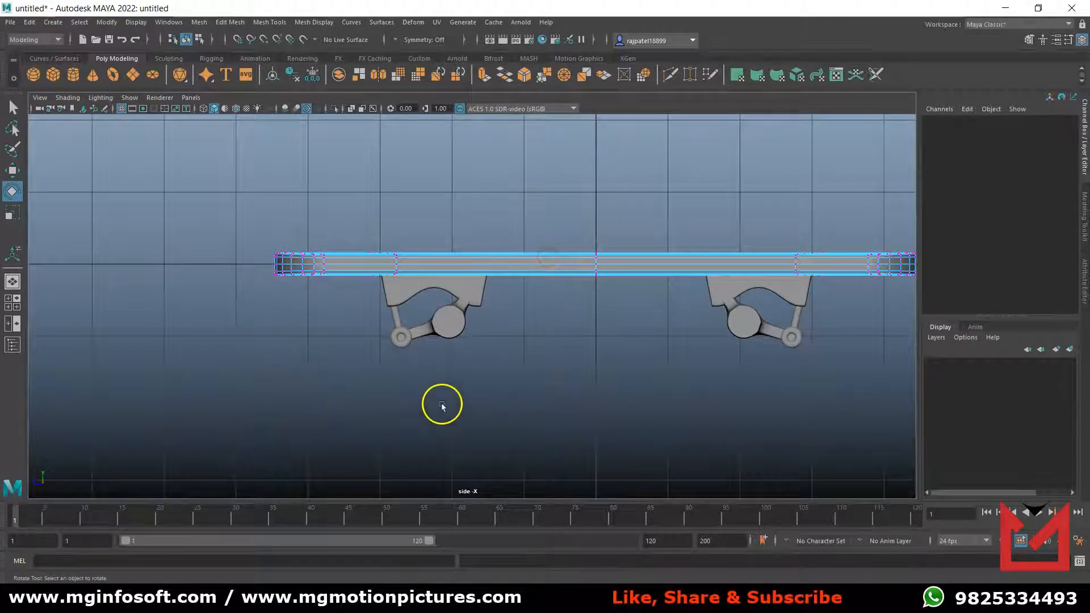
left_click_drag(442, 407, 438, 409, "alt")
Select the vertices at both deck ends, raise them to form the upturned nose and tail, and return to the perspective view.
left_click_drag(254, 258, 339, 338)
middle_click_drag(571, 396, 416, 404, "alt")
left_click_drag(705, 214, 791, 336, "shift")
middle_click_drag(725, 365, 783, 392, "alt")
key("w")
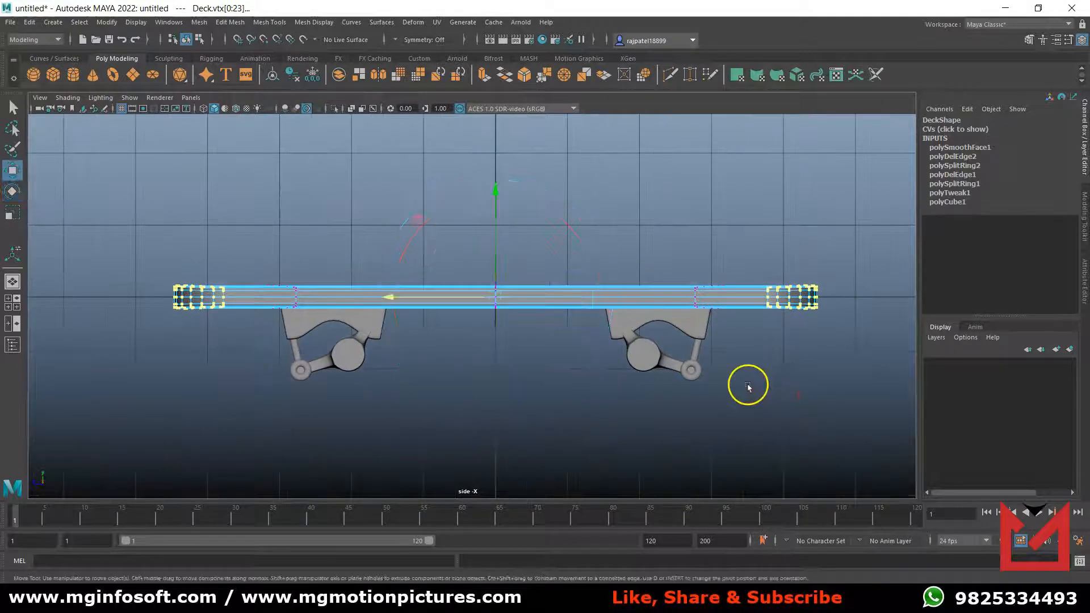
left_click_drag(496, 200, 492, 179)
key("space")
key("space")
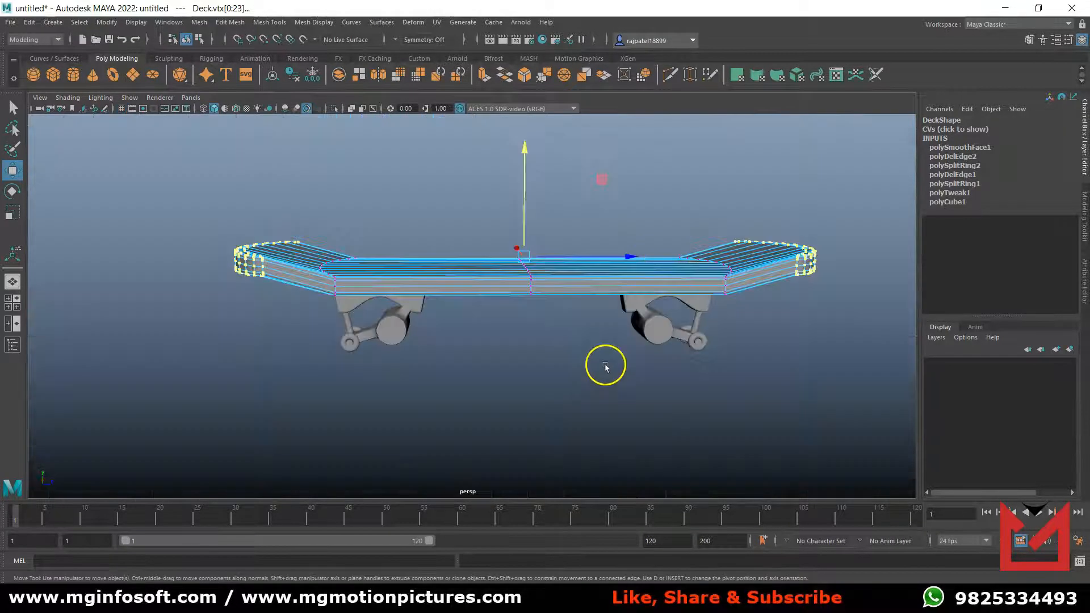
Return the Deck to object mode, deselect it, and inspect the skateboard from several angles.
left_click(572, 360)
left_click_drag(509, 413, 511, 405, "alt")
right_click(495, 243)
right_click_drag(496, 243, 547, 226)
left_click_drag(554, 409, 540, 382, "alt")
right_click_drag(540, 382, 591, 382, "alt")
left_click_drag(591, 382, 559, 404, "alt")
right_click_drag(559, 404, 561, 417, "alt")
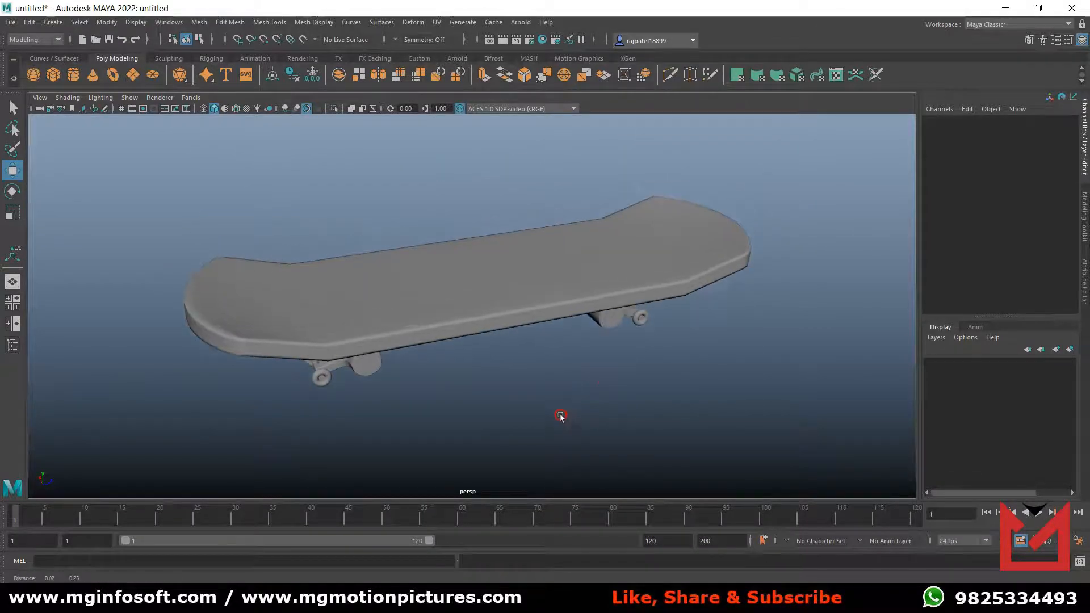
left_click_drag(548, 415, 547, 407, "alt")
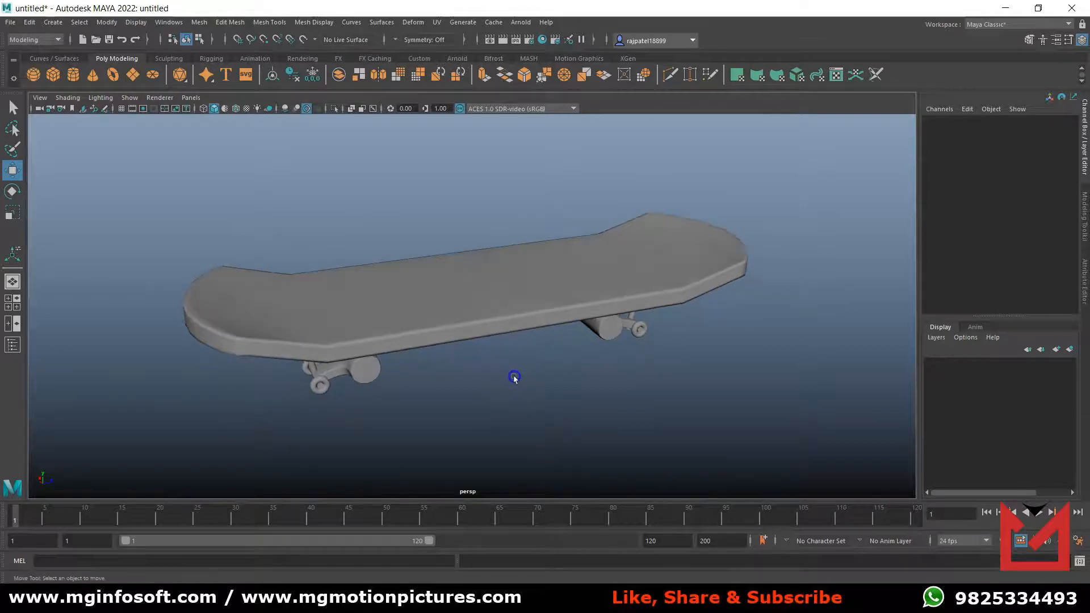
Assign a new Blinn material to the Deck and name it DeckMaterial.
left_click(434, 295)
right_click_drag(437, 286, 413, 576)
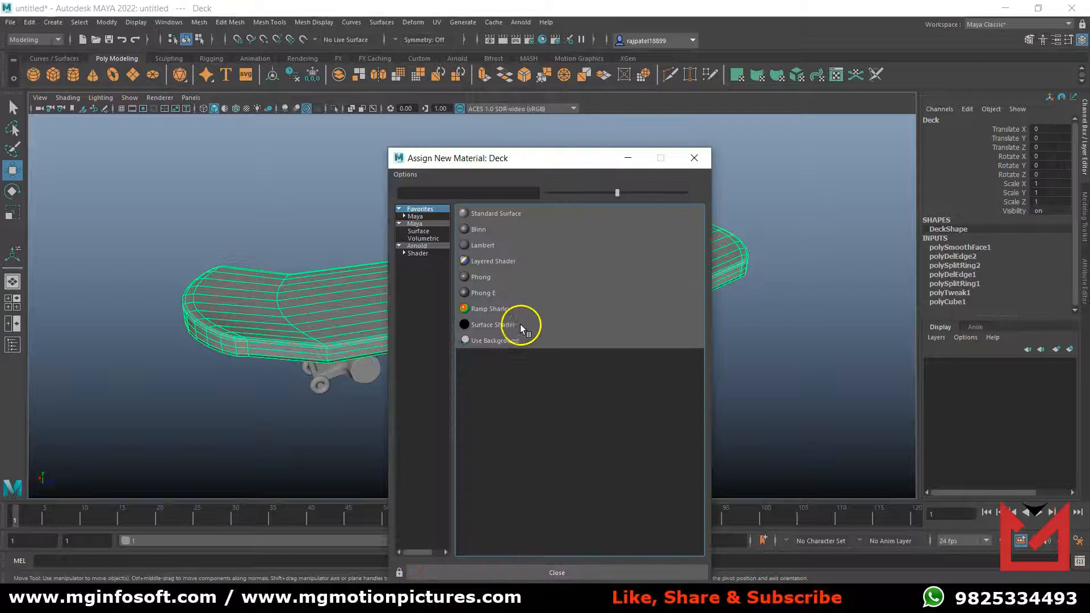
left_click(490, 236)
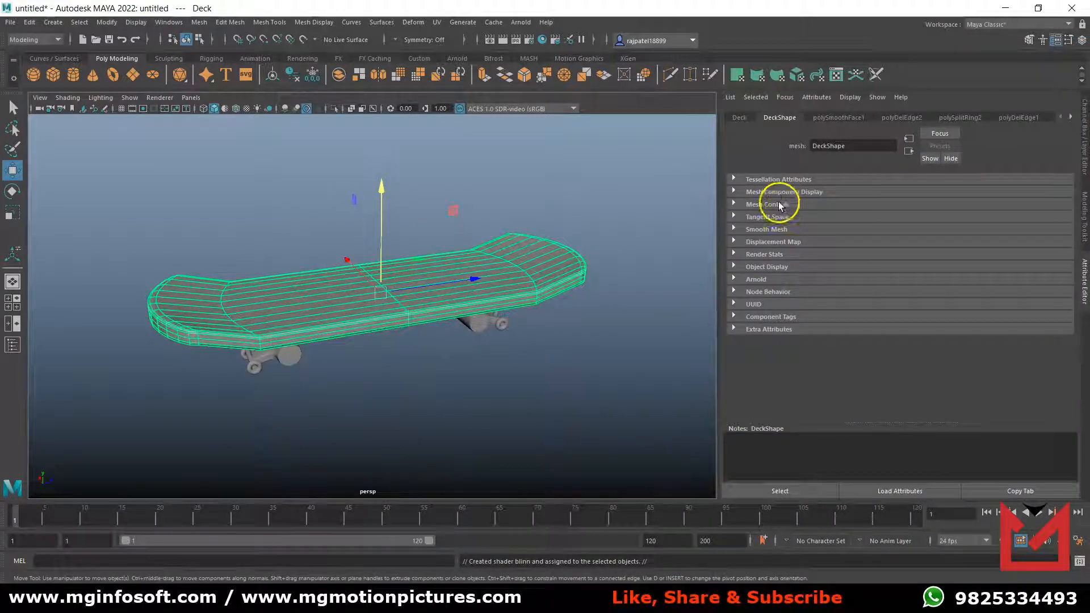
left_click(1071, 117)
left_click(1070, 117)
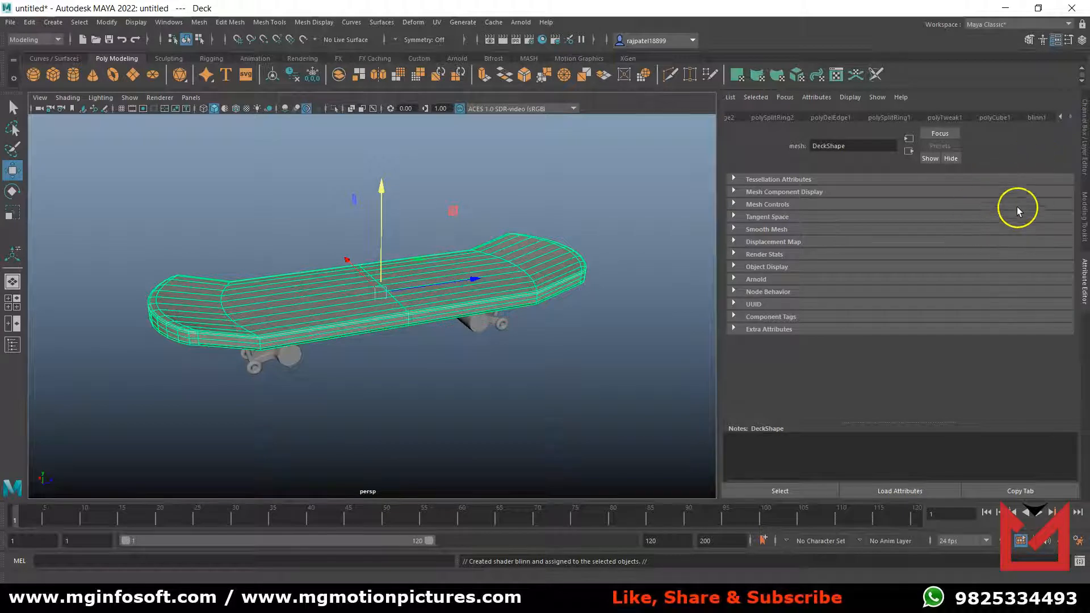
left_click(1038, 118)
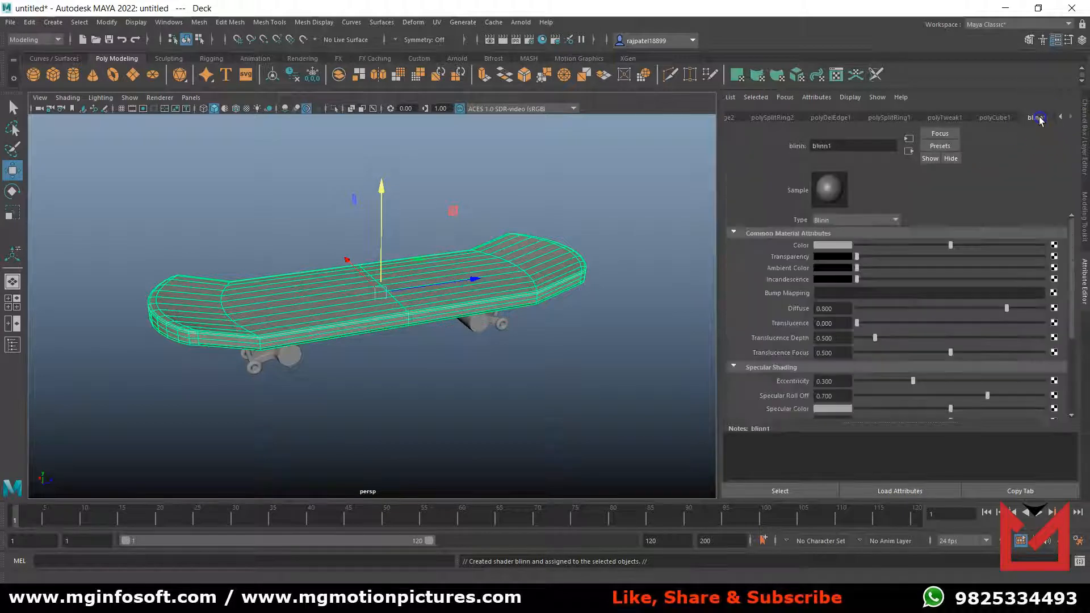
left_click(860, 146)
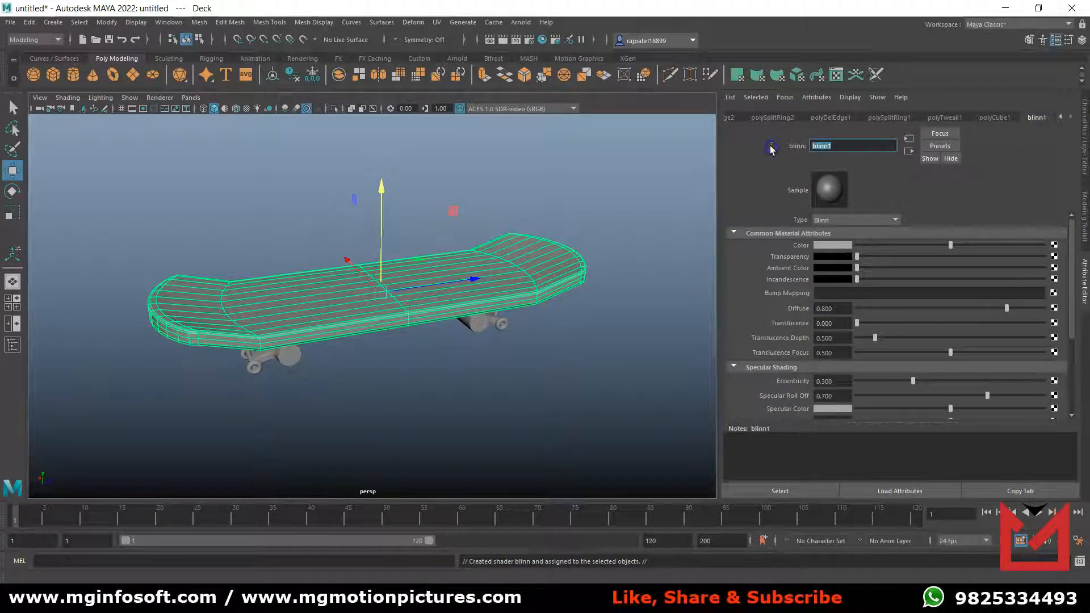
type("DeckMaterial")
key("Return")
left_click(680, 131)
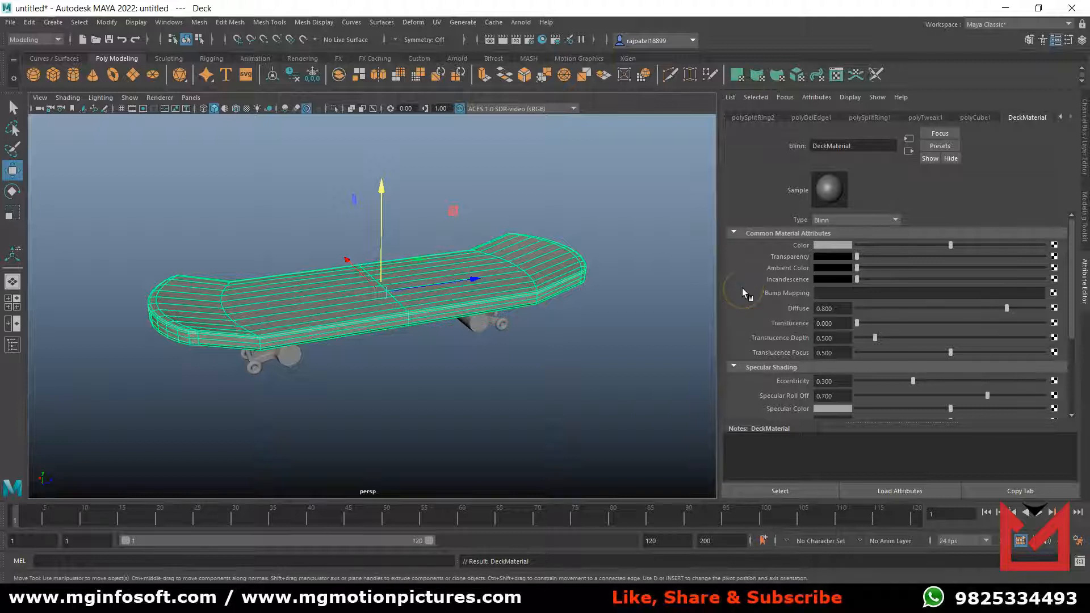
Set DeckMaterial's color to blue with hue 240 and saturation about 0.84, and check the deck from below.
left_click(836, 246)
left_click(771, 238)
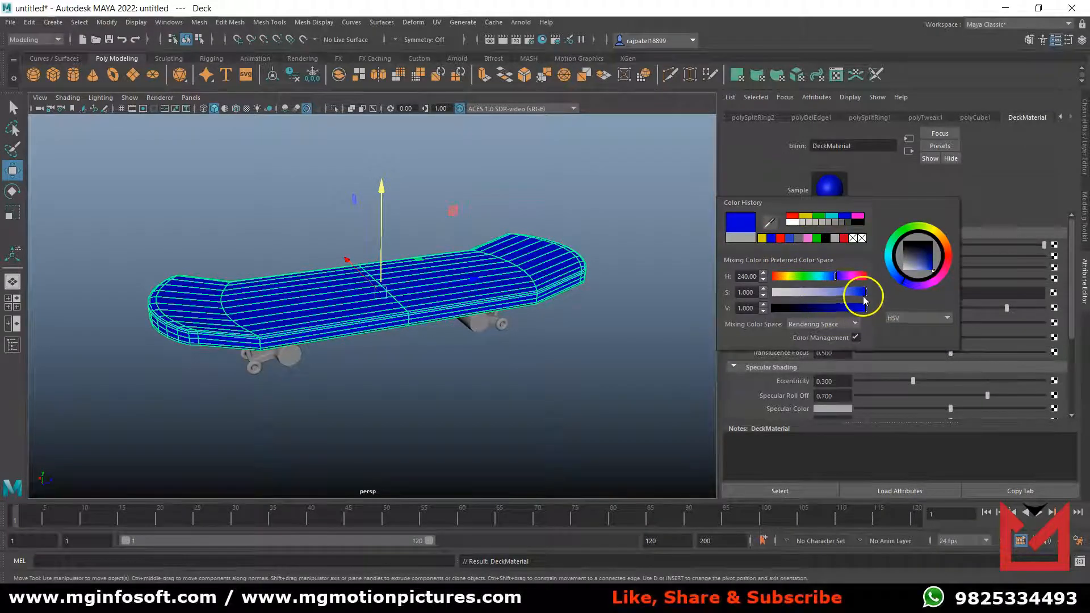
left_click_drag(859, 294, 855, 300)
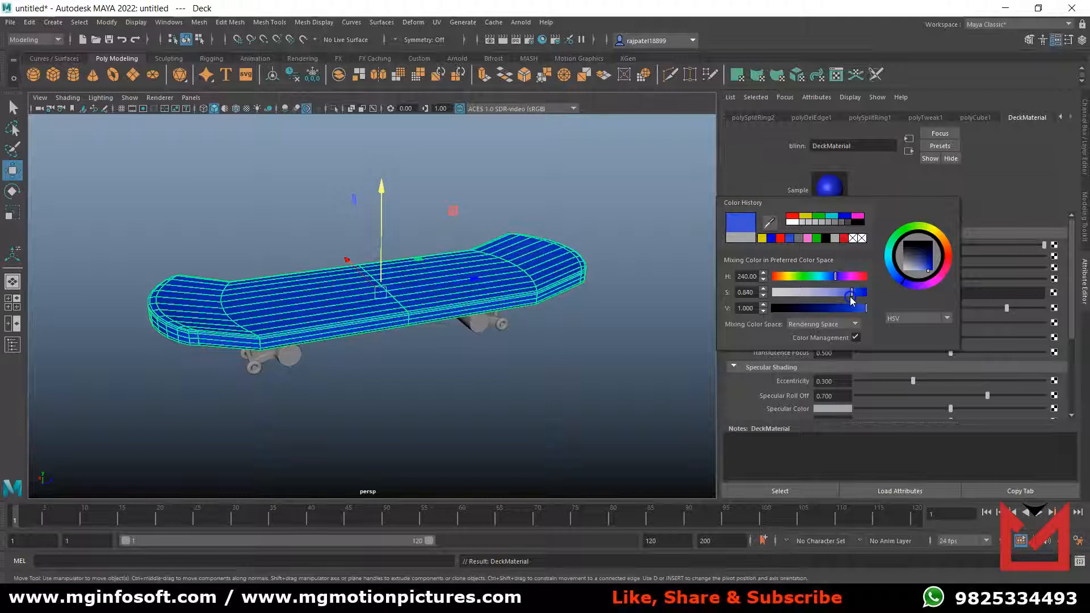
left_click(495, 389)
left_click_drag(495, 390, 499, 318, "alt")
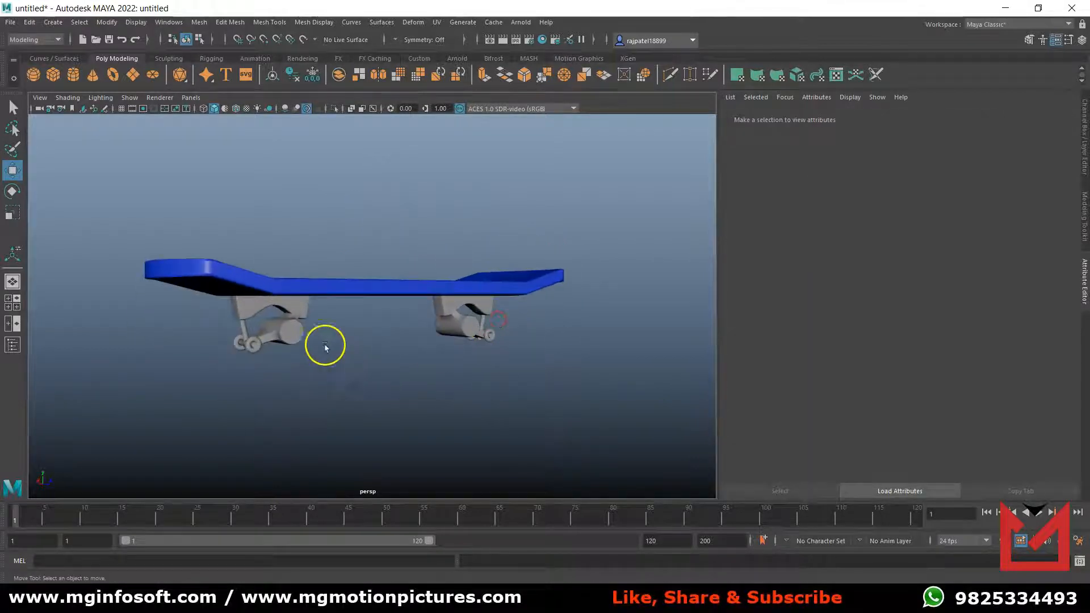
Assign a new Blinn material to the Base2 truck and name it BaseMaterial.
left_click_drag(318, 357, 319, 352, "alt")
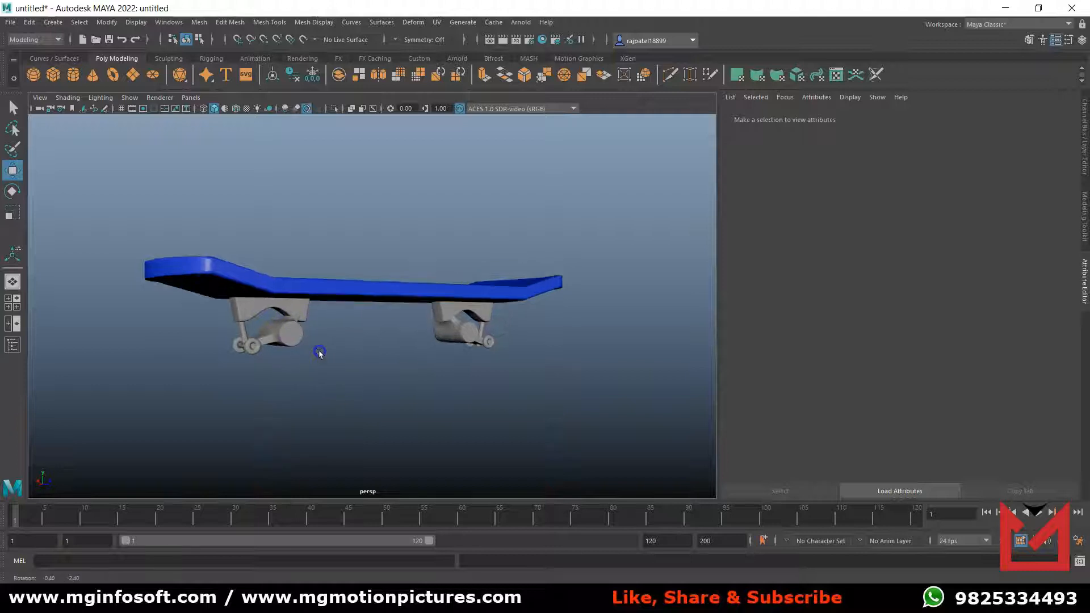
left_click(296, 331)
right_click(292, 320)
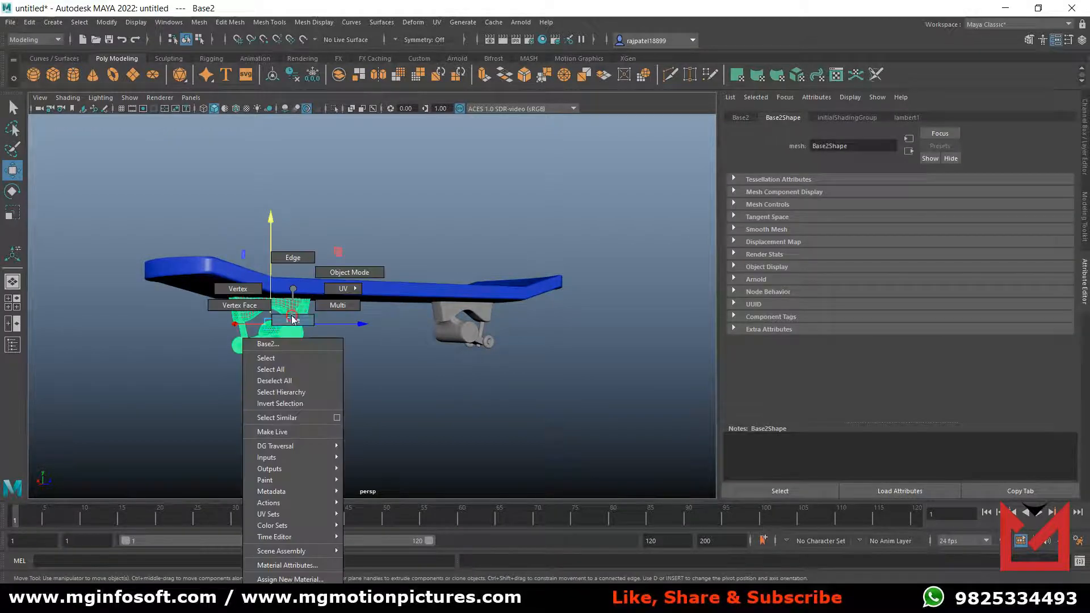
left_click(284, 580)
left_click(474, 230)
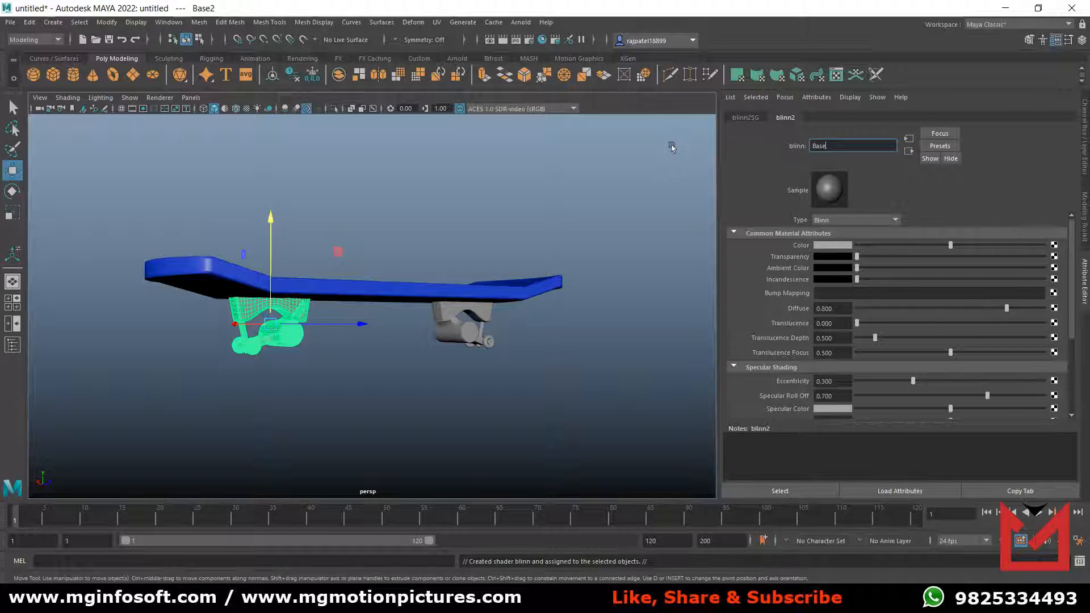
type("BaseMaterial")
key("Return")
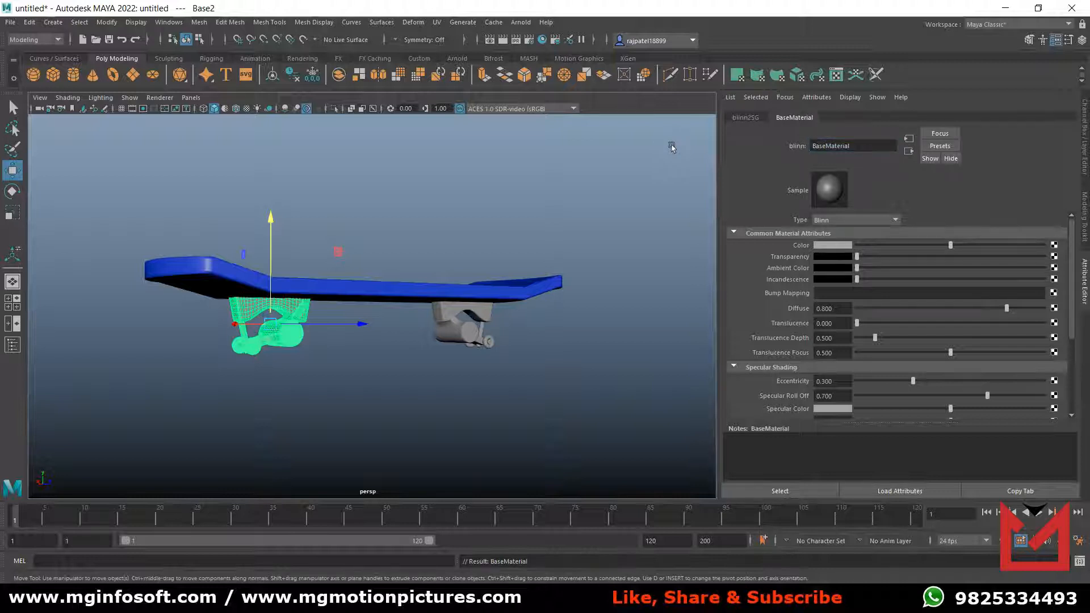
Set BaseMaterial's color to yellow and deselect the truck.
left_click(833, 244)
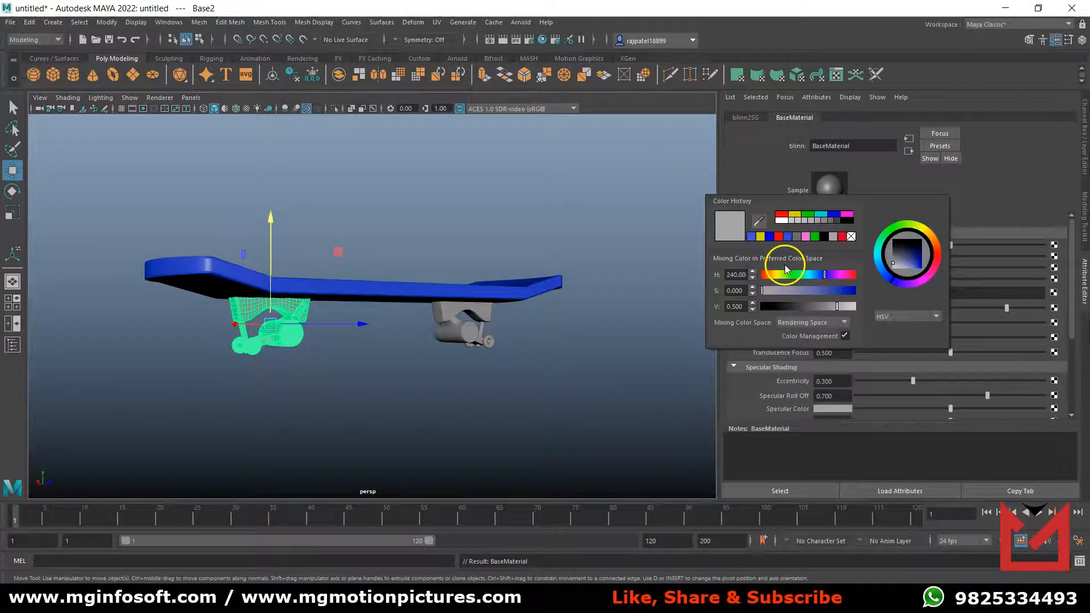
left_click(760, 237)
left_click(659, 311)
left_click(492, 438)
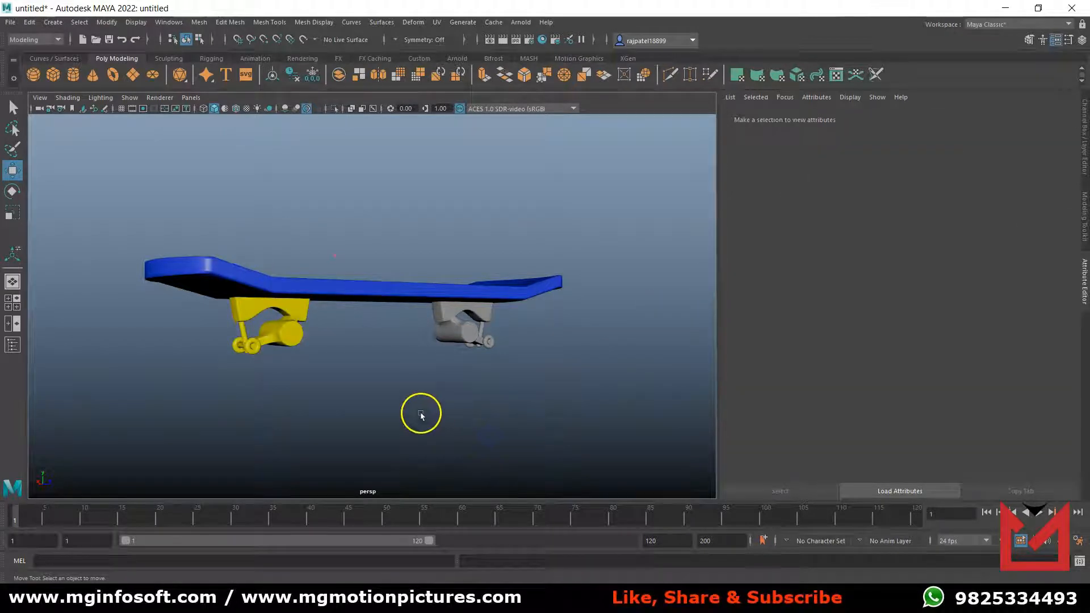
Assign the existing BaseMaterial to the Base1 truck and deselect it.
left_click(292, 336)
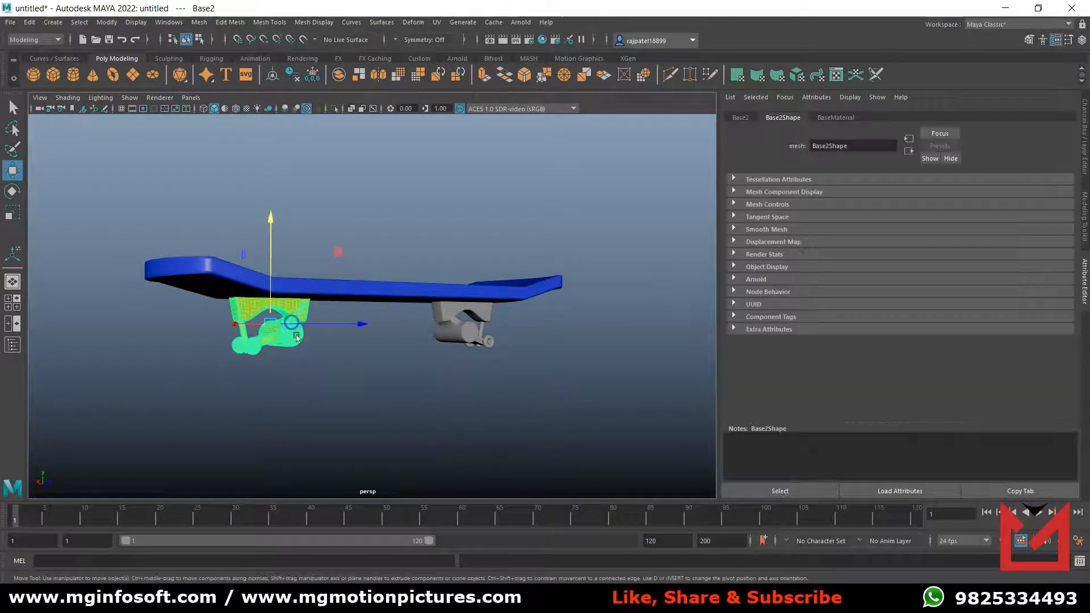
left_click(465, 325)
right_click(457, 312)
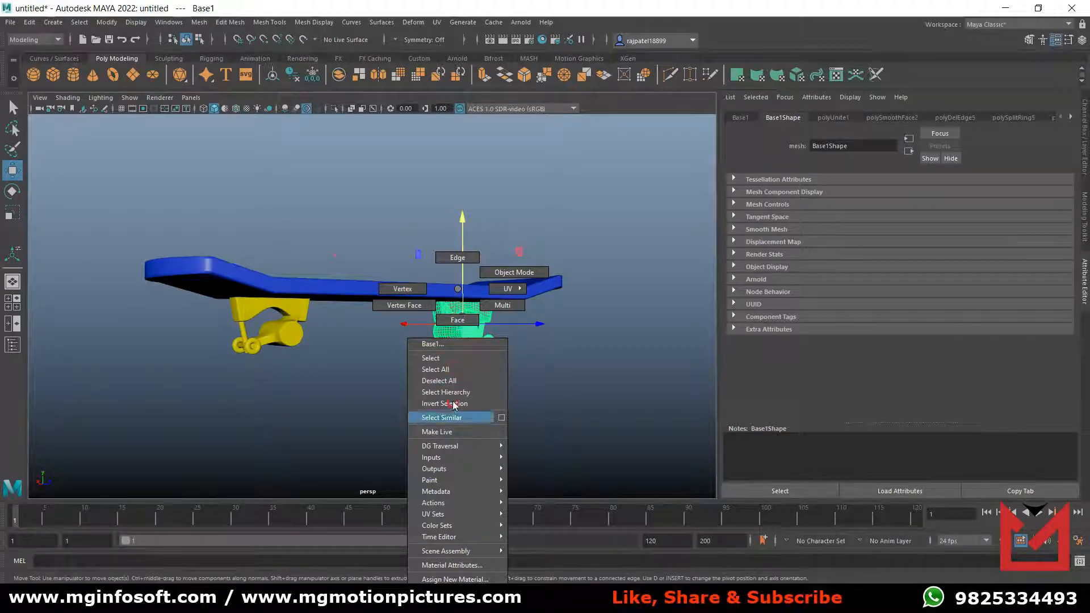
mouse_move(461, 601)
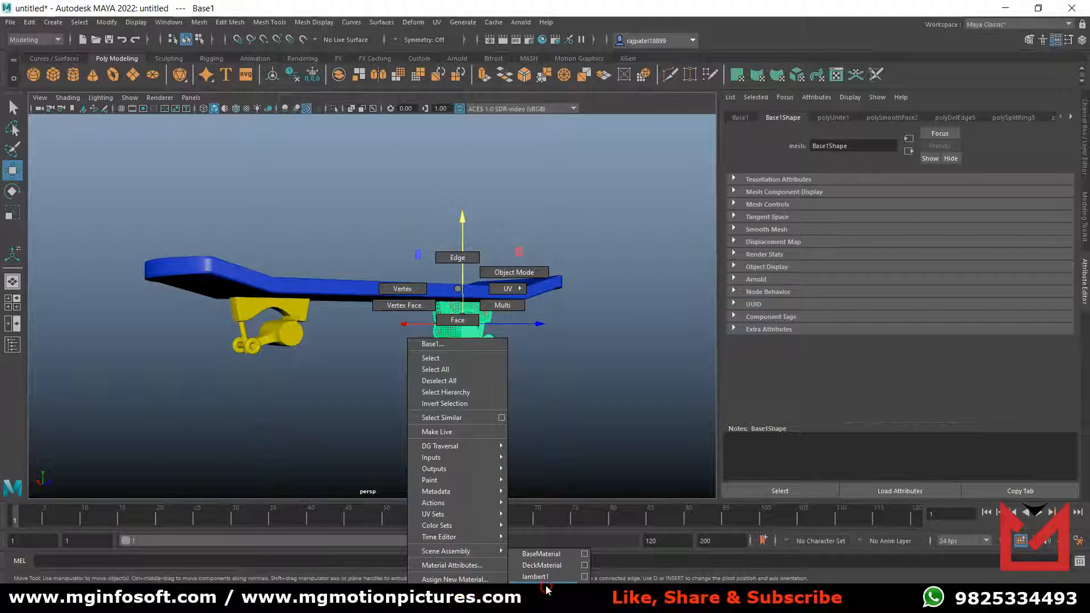
left_click(548, 554)
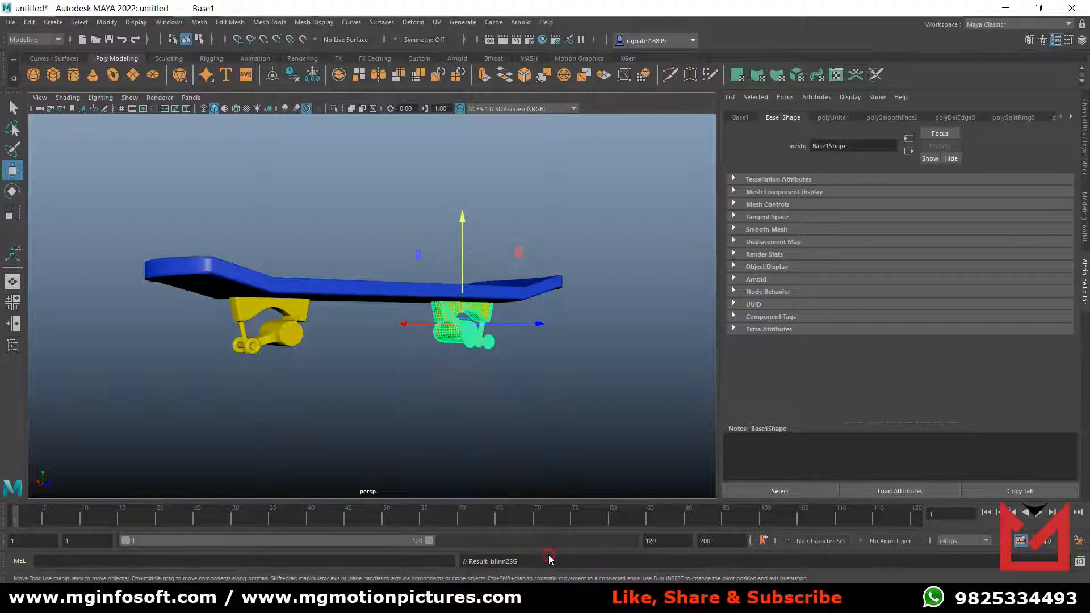
left_click(527, 377)
left_click_drag(562, 399, 556, 390, "alt")
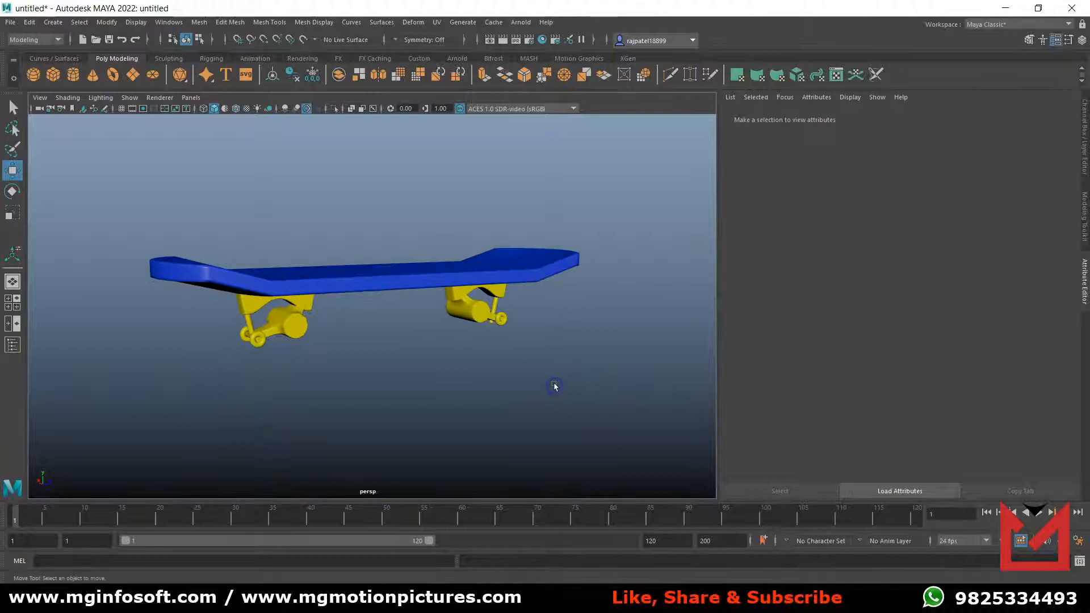
Duplicate the whole skateboard and place the copy beside the original, offset about -5.96 in X, -0.03 in Y and 7.57 in Z.
middle_click_drag(532, 374, 457, 374, "alt")
left_click_drag(572, 372, 575, 399, "alt")
middle_click_drag(557, 381, 608, 444, "alt")
left_click_drag(608, 445, 529, 375, "alt")
right_click_drag(529, 374, 526, 382, "alt")
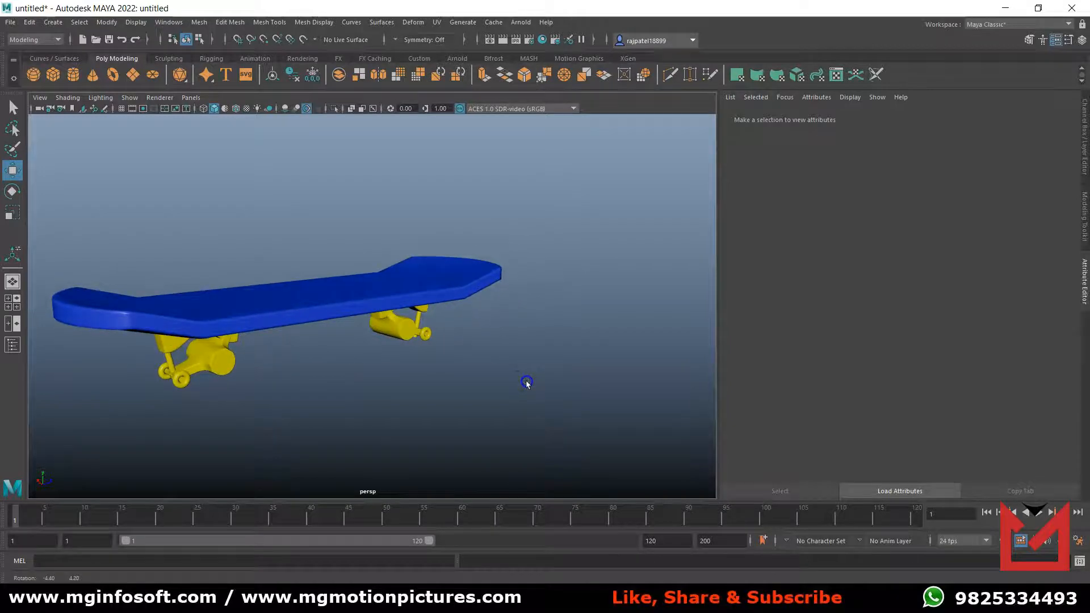
left_click(1084, 106)
right_click_drag(534, 344, 364, 332, "alt")
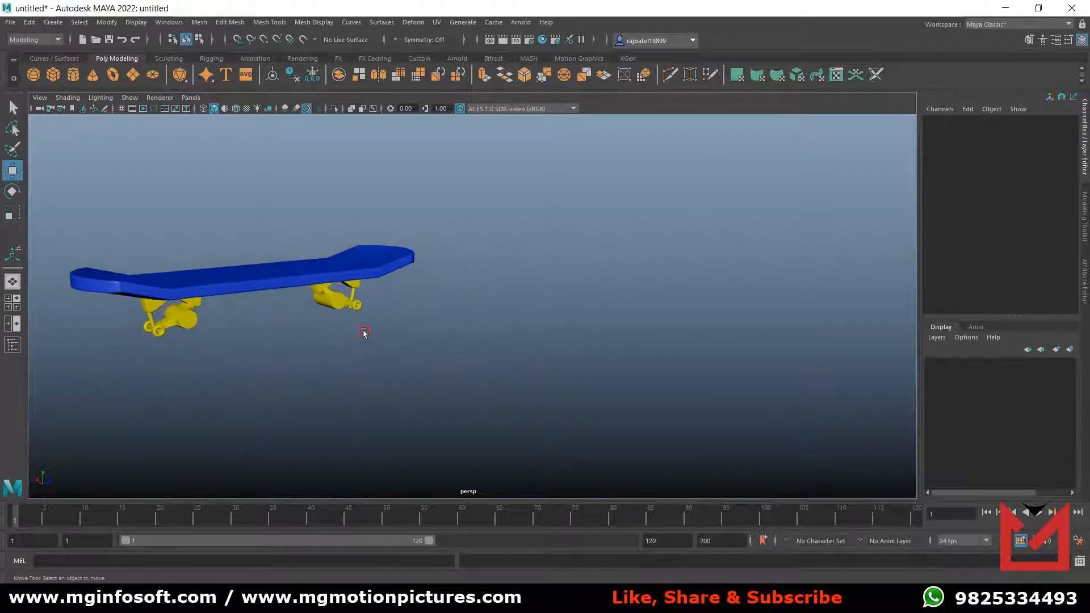
left_click_drag(43, 195, 478, 381)
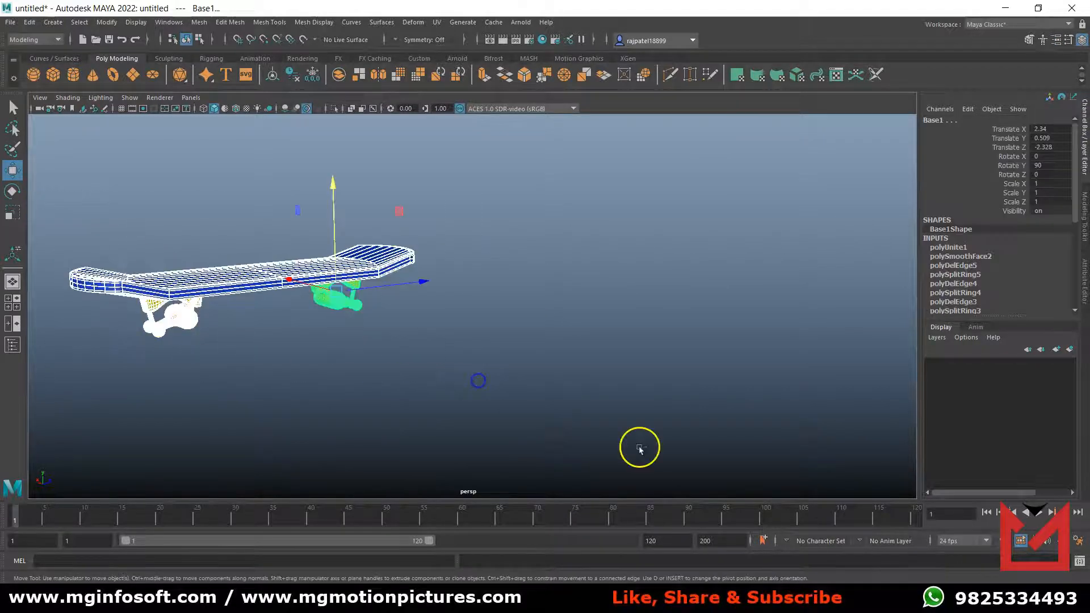
key("ctrl+d")
left_click_drag(336, 296, 686, 309)
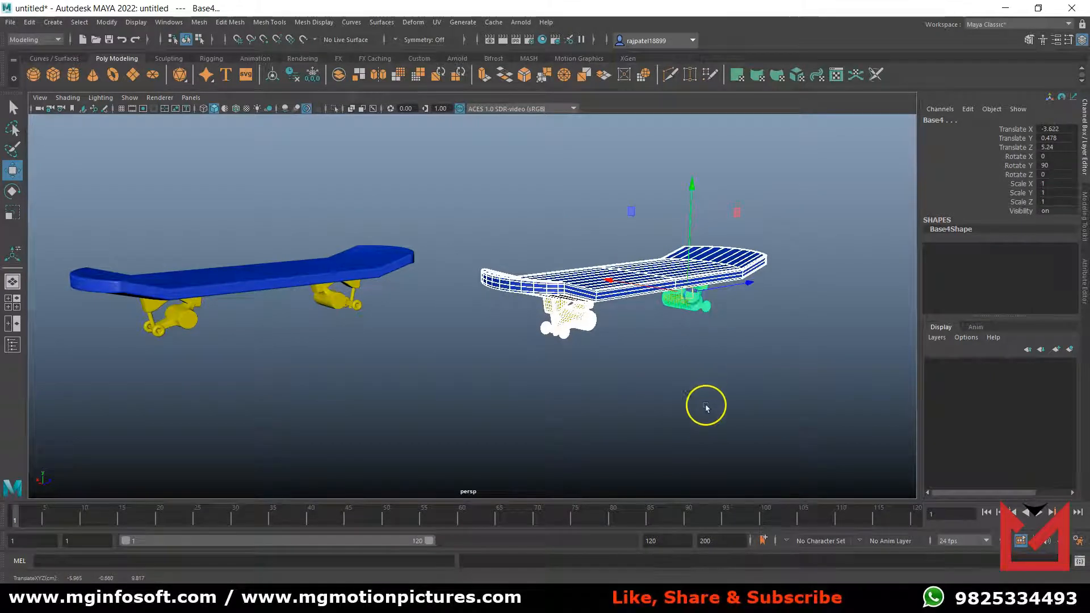
left_click(685, 403)
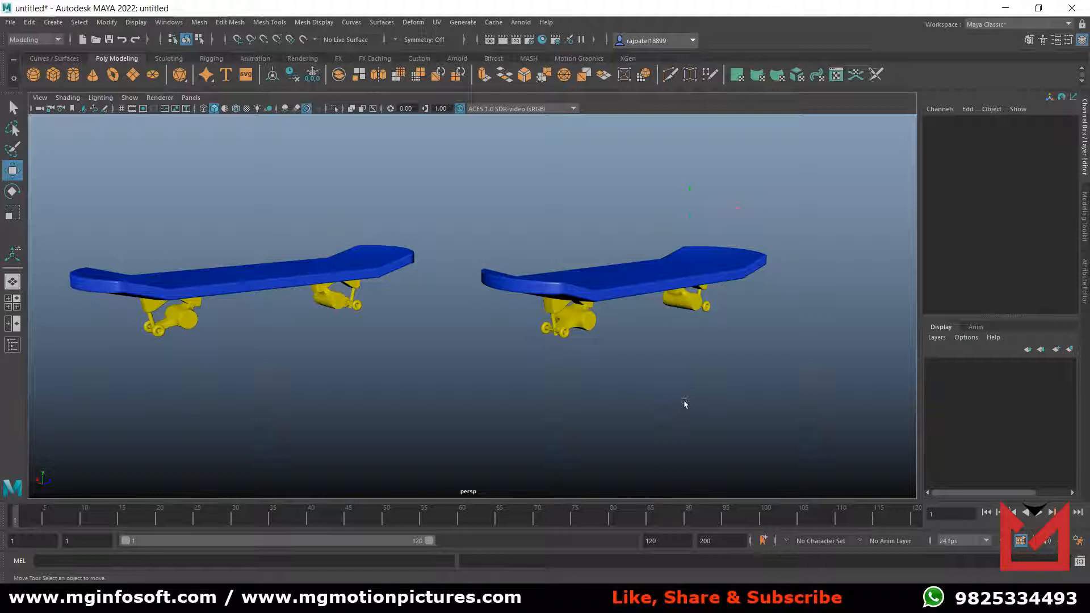
Assign a new Blinn material to the duplicated deck and name it DeckMaterial2.
left_click(636, 289)
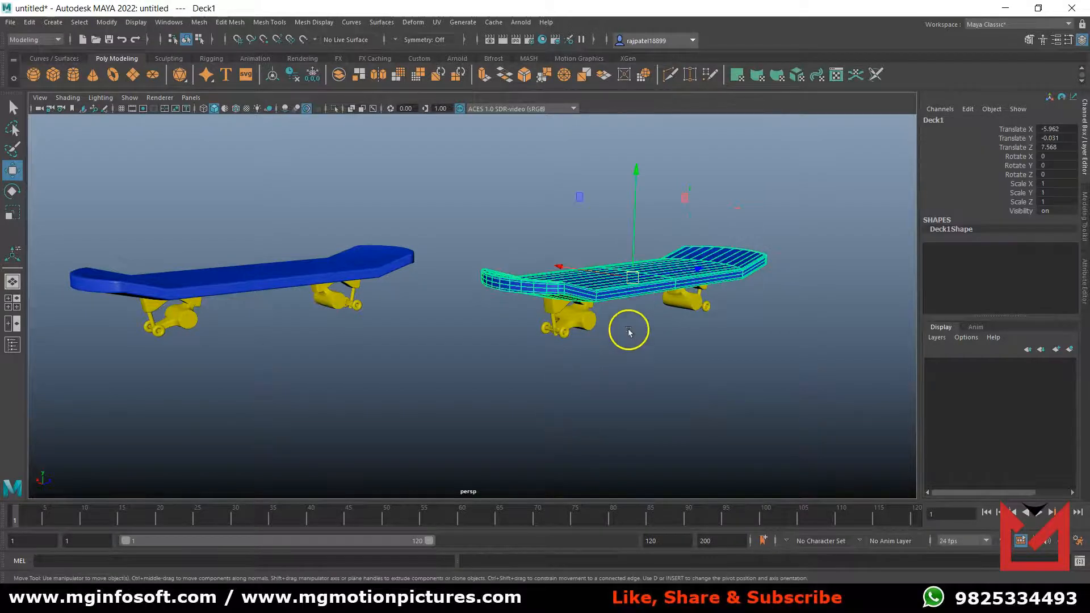
left_click_drag(630, 342, 626, 336, "alt")
right_click(630, 275)
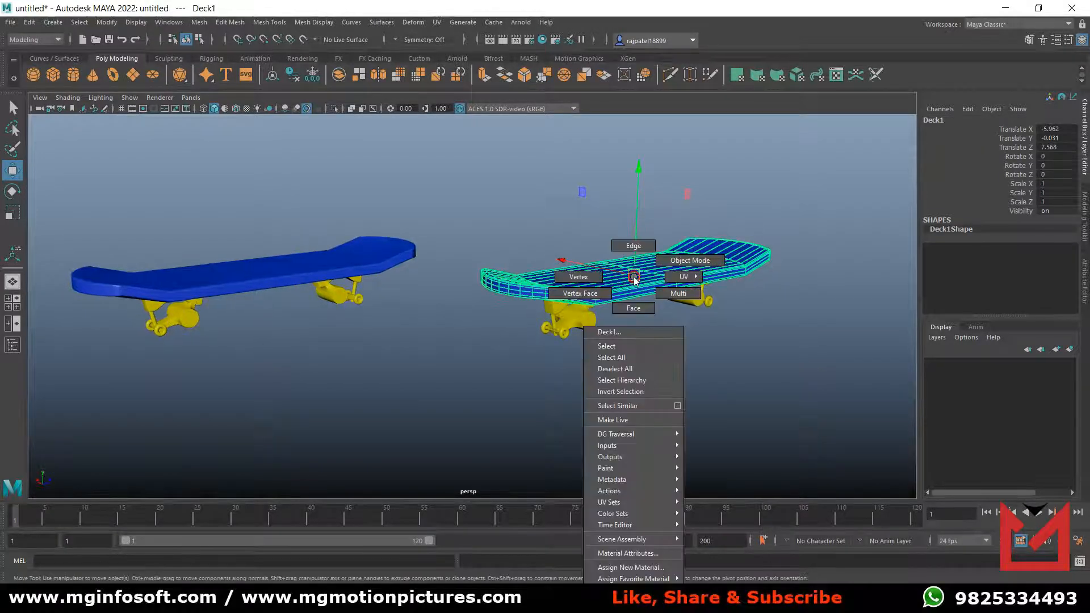
left_click(615, 568)
left_click(487, 246)
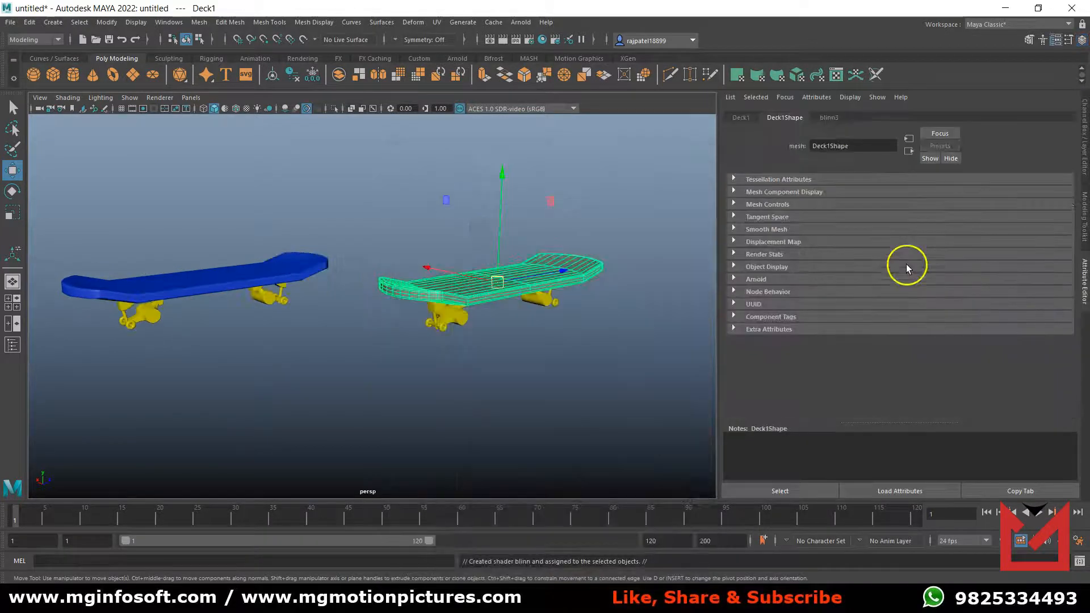
left_click(829, 118)
double_click(851, 146)
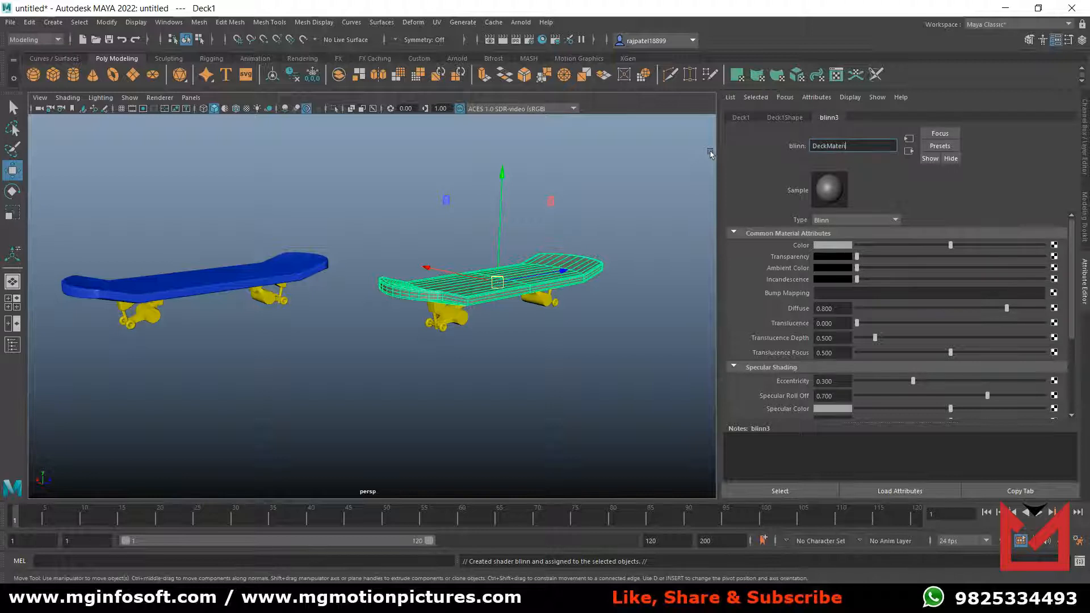
type("DeckMaterial2")
key("Return")
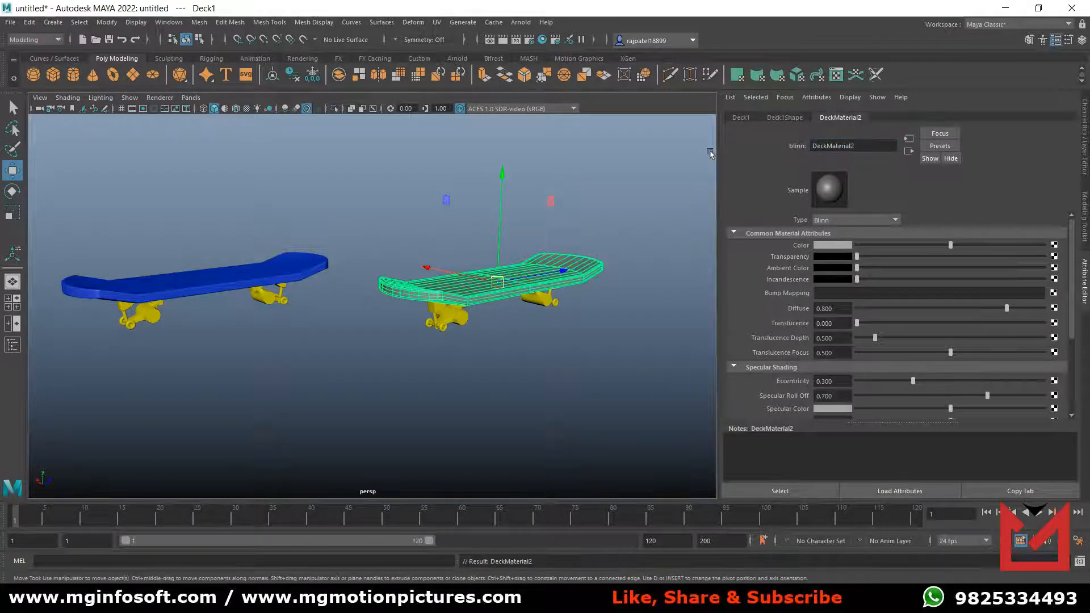
Set DeckMaterial2's color to magenta with hue 300 and saturation about 0.78.
left_click(840, 246)
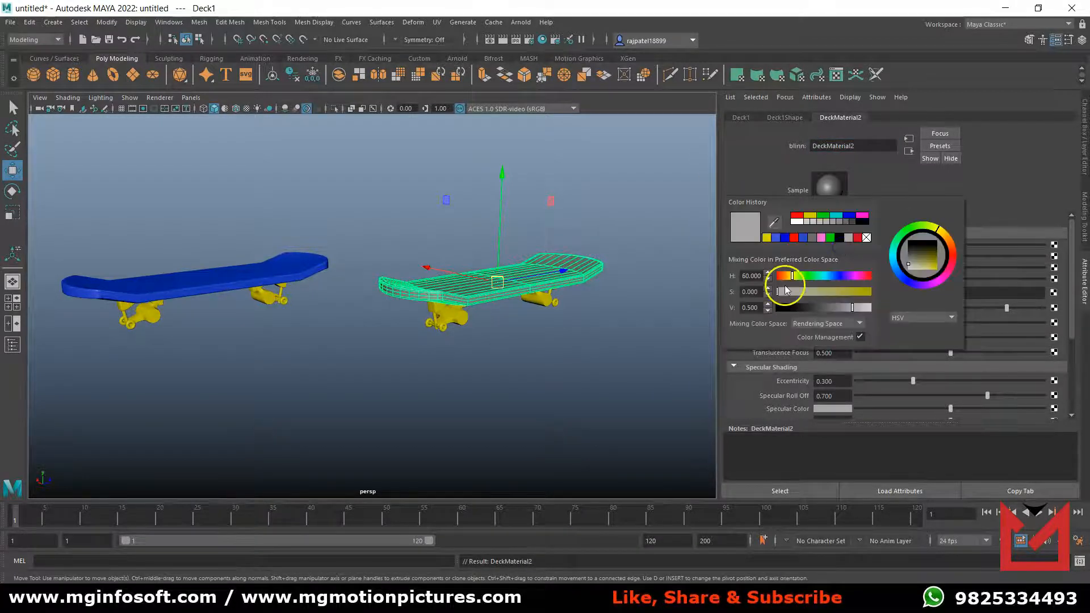
left_click(864, 216)
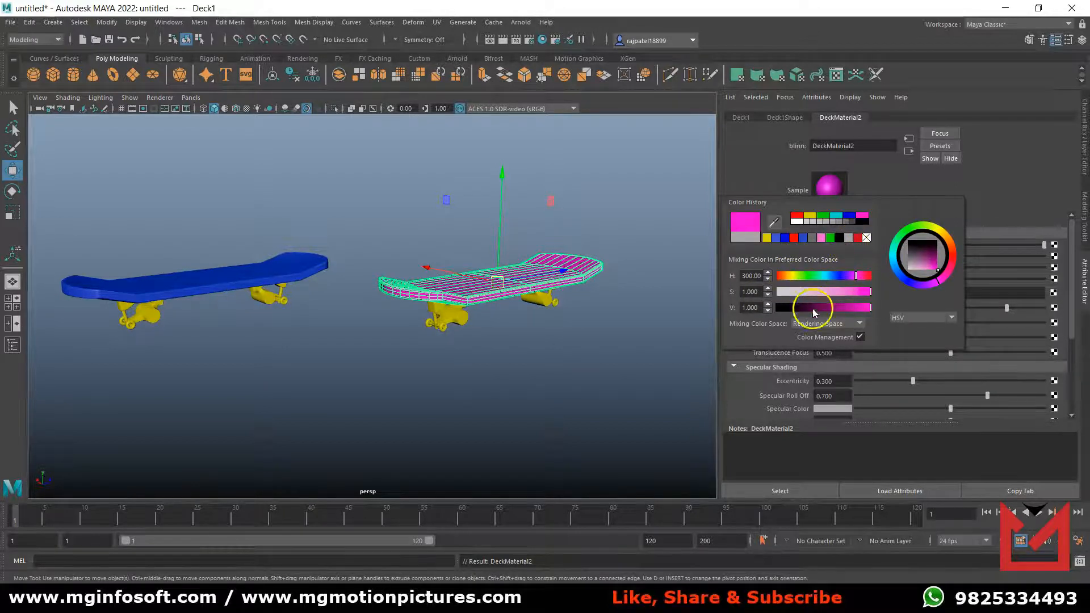
left_click(871, 293)
left_click_drag(863, 295, 855, 298)
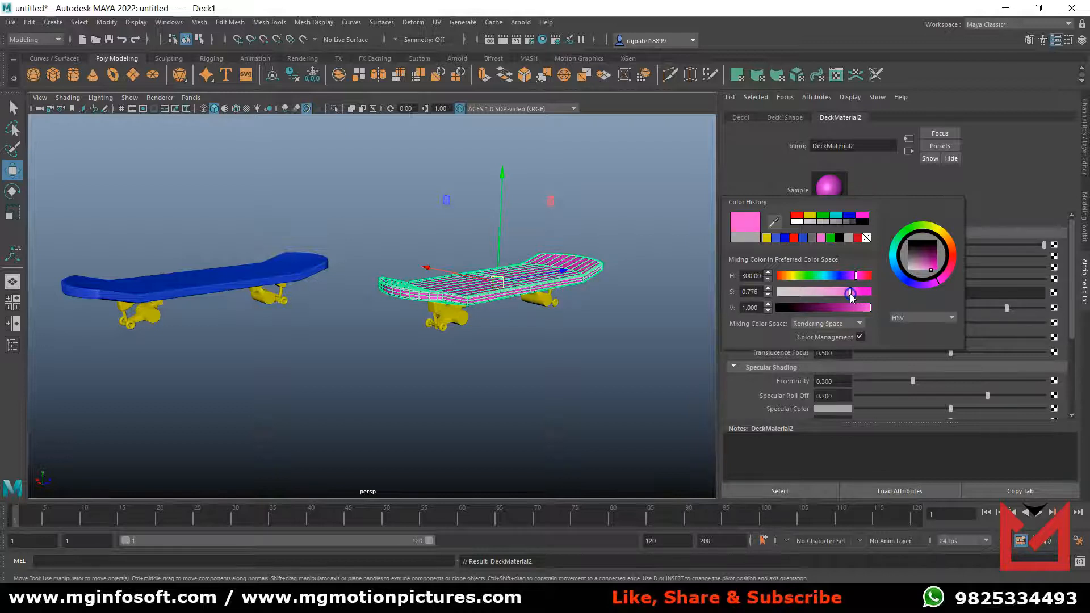
Assign a new Blinn material to the duplicated skateboard's nearer truck and name it BaseMaterial2.
left_click(492, 365)
left_click(454, 324)
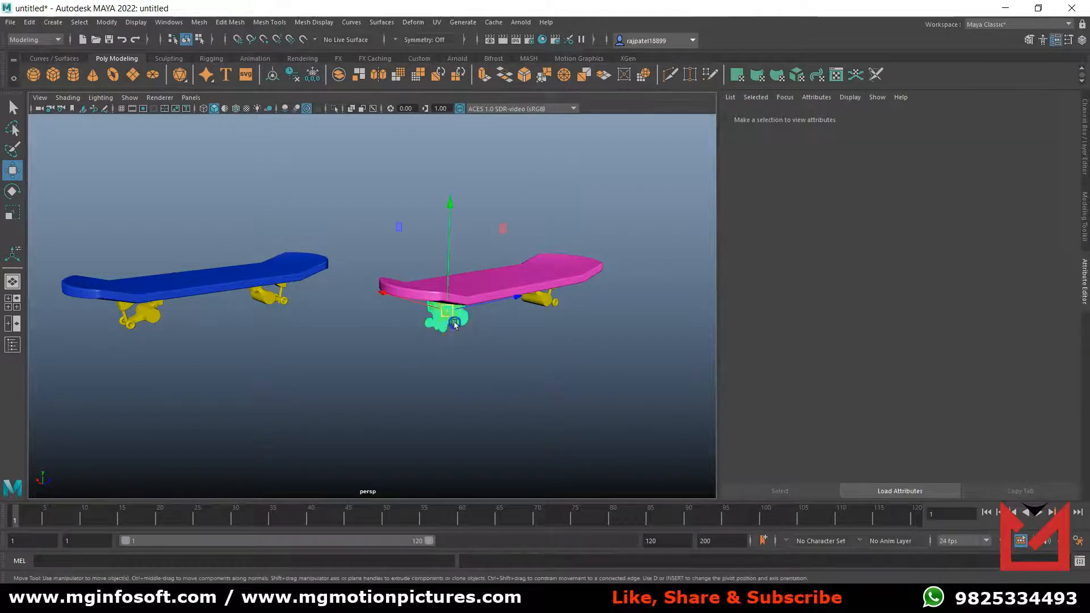
scroll(487, 362, "up", 5)
middle_click_drag(523, 362, 356, 346, "alt")
right_click_drag(419, 289, 414, 580)
left_click(487, 235)
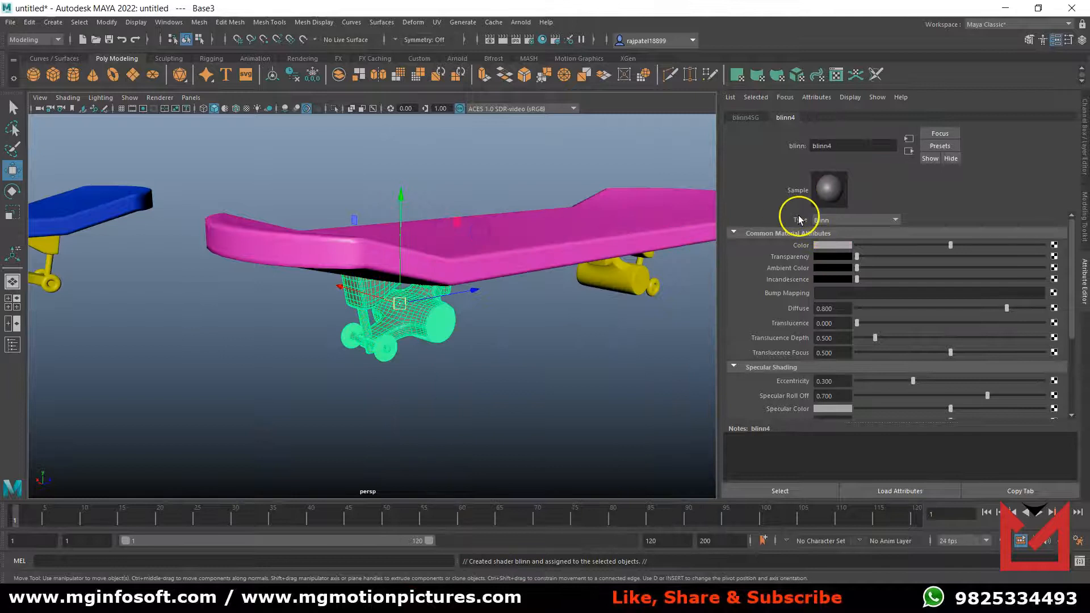
double_click(842, 151)
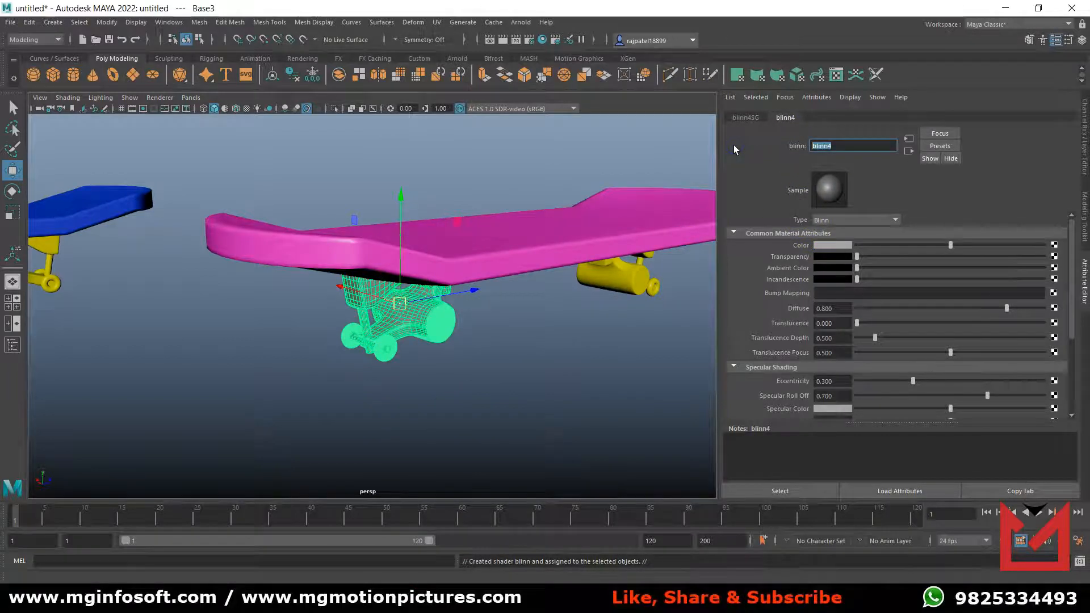
type("BaseMaterial2")
key("Return")
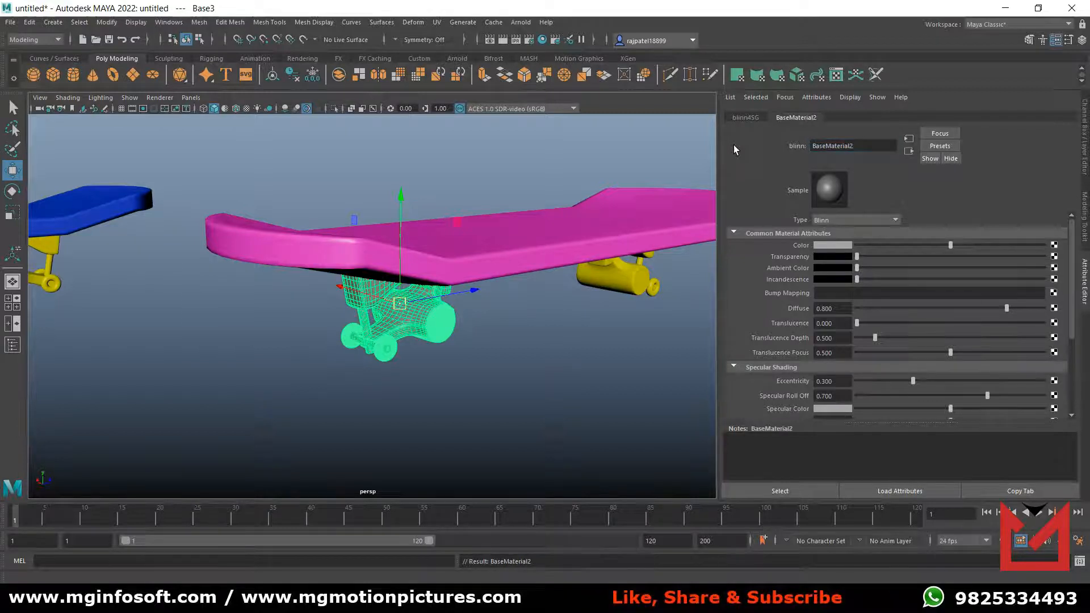
Set BaseMaterial2's color to dark brown with hue about 24.8 and value about 0.24, fine-tune its saturation, and deselect the truck.
left_click(833, 246)
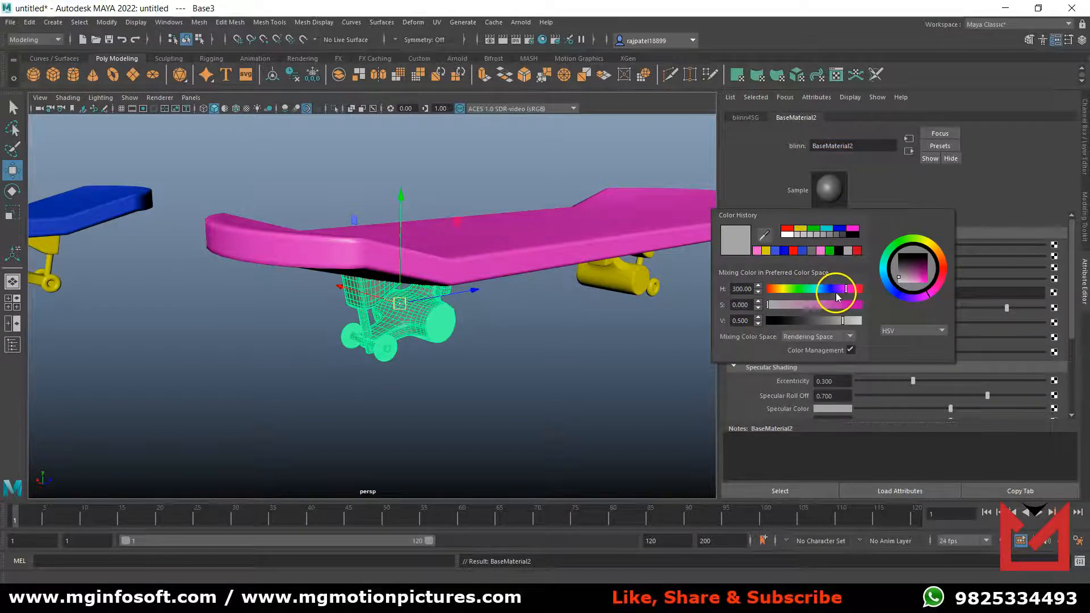
left_click(946, 271)
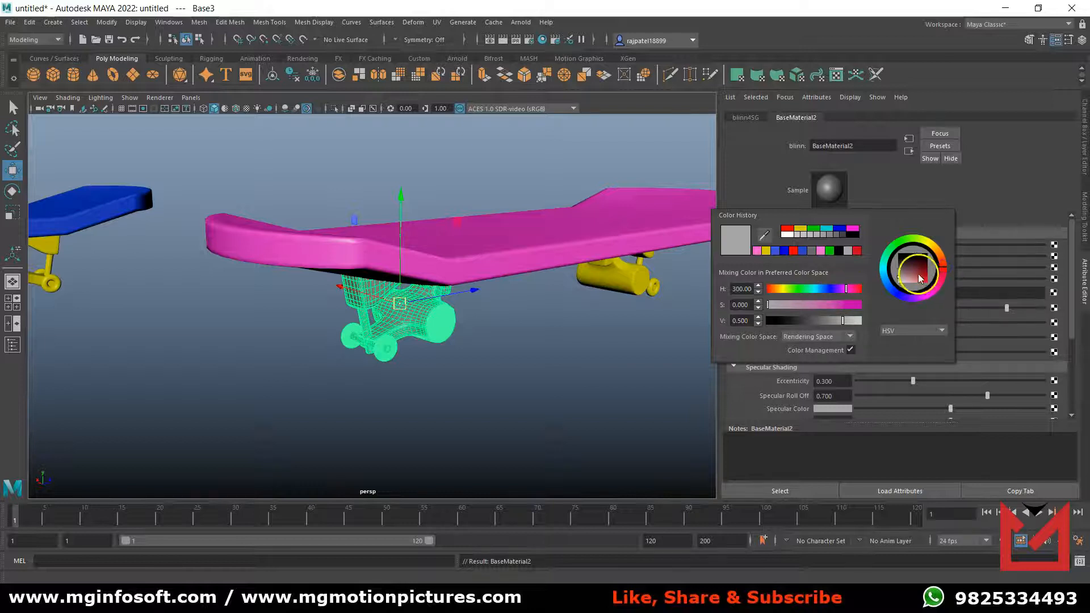
left_click(920, 272)
left_click_drag(945, 272, 944, 258)
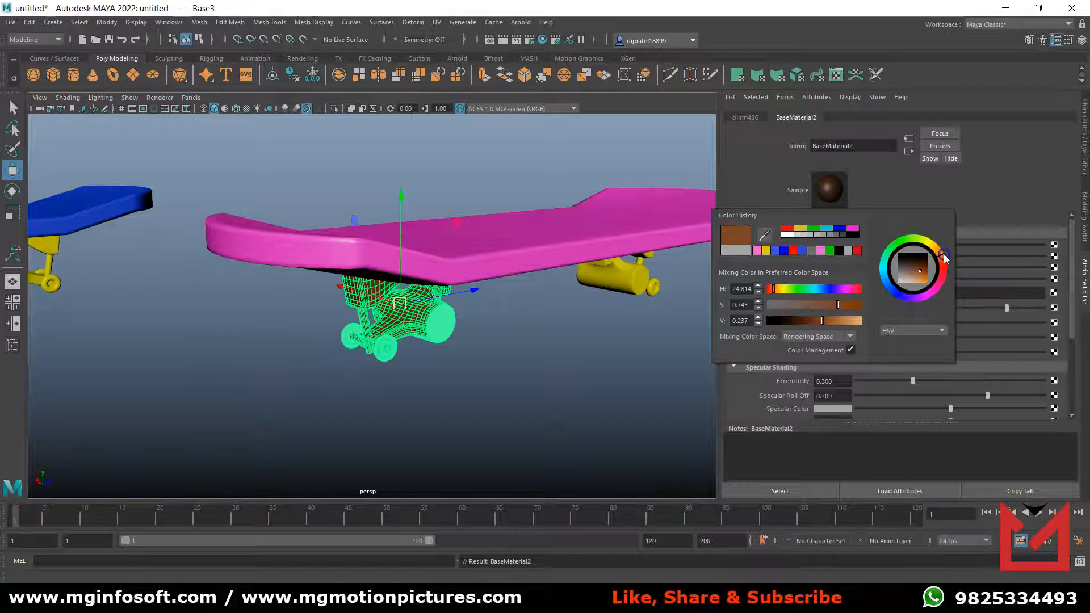
left_click_drag(837, 304, 842, 305)
left_click(570, 381)
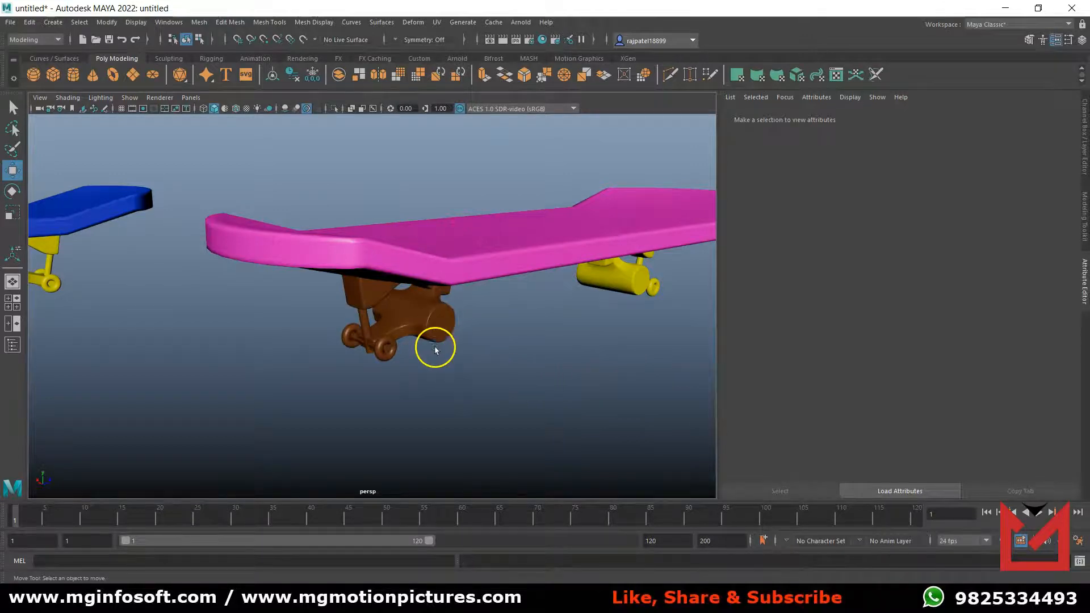
Assign the existing BaseMaterial2 to the duplicated skateboard's far truck and deselect it.
left_click(413, 319)
left_click(659, 296)
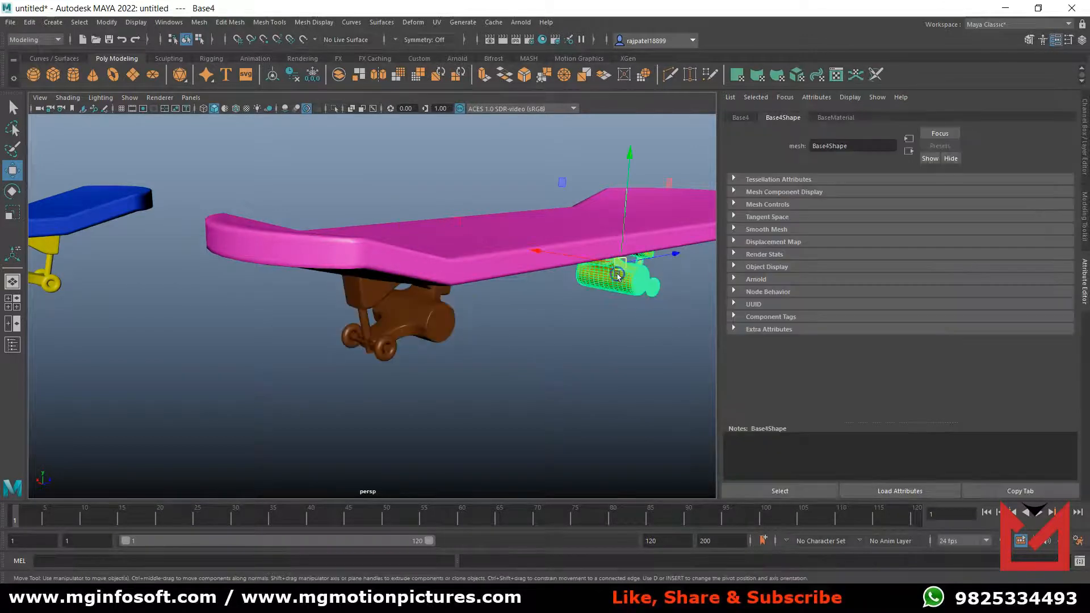
right_click_drag(617, 275, 700, 542)
left_click(552, 399)
Show the Channel Box instead of the Attribute Editor and inspect both colored skateboards from several angles.
scroll(539, 387, "down", 7)
left_click_drag(463, 389, 562, 406, "alt")
scroll(563, 407, "up", 2)
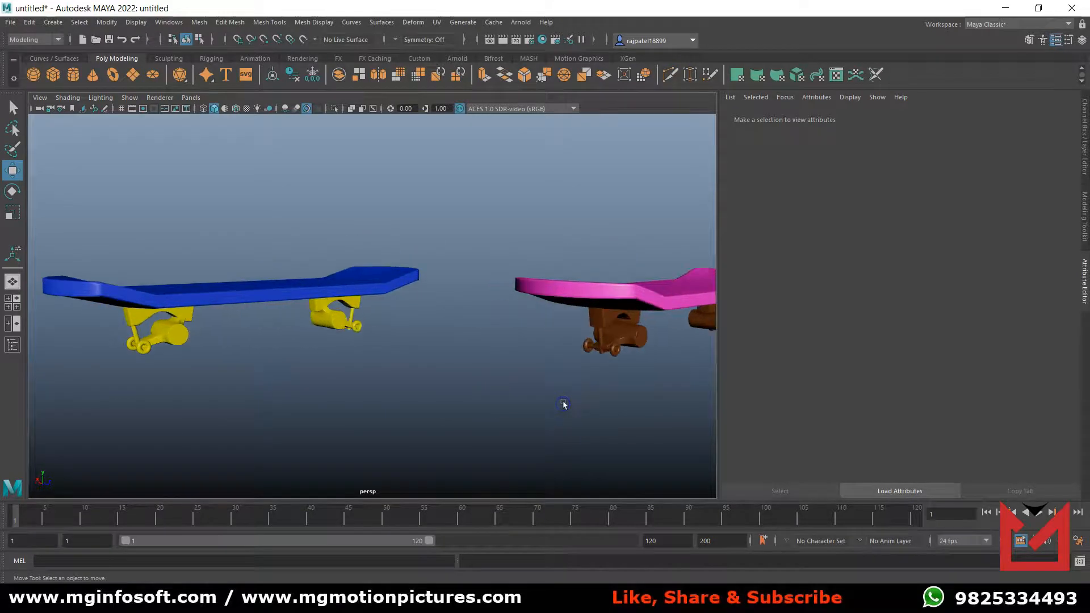
scroll(571, 406, "down", 2)
left_click(1087, 153)
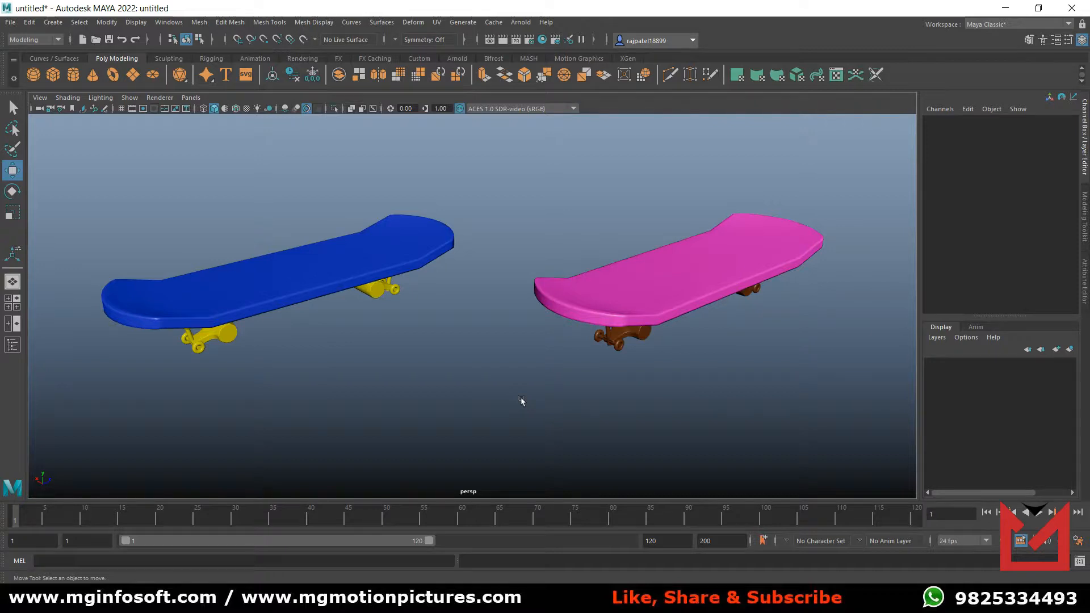
left_click_drag(641, 392, 666, 367, "alt")
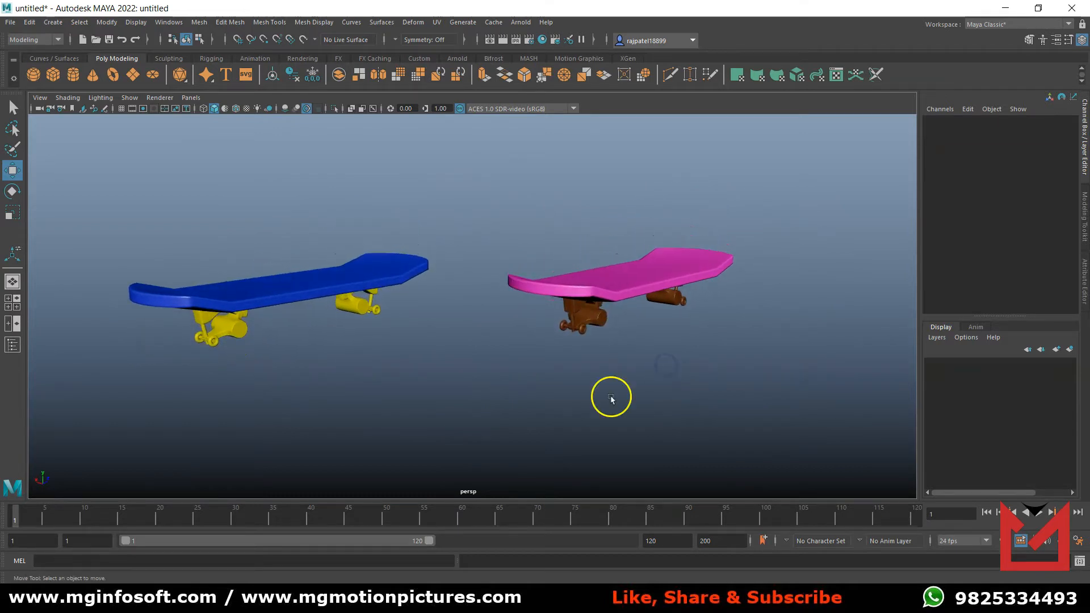